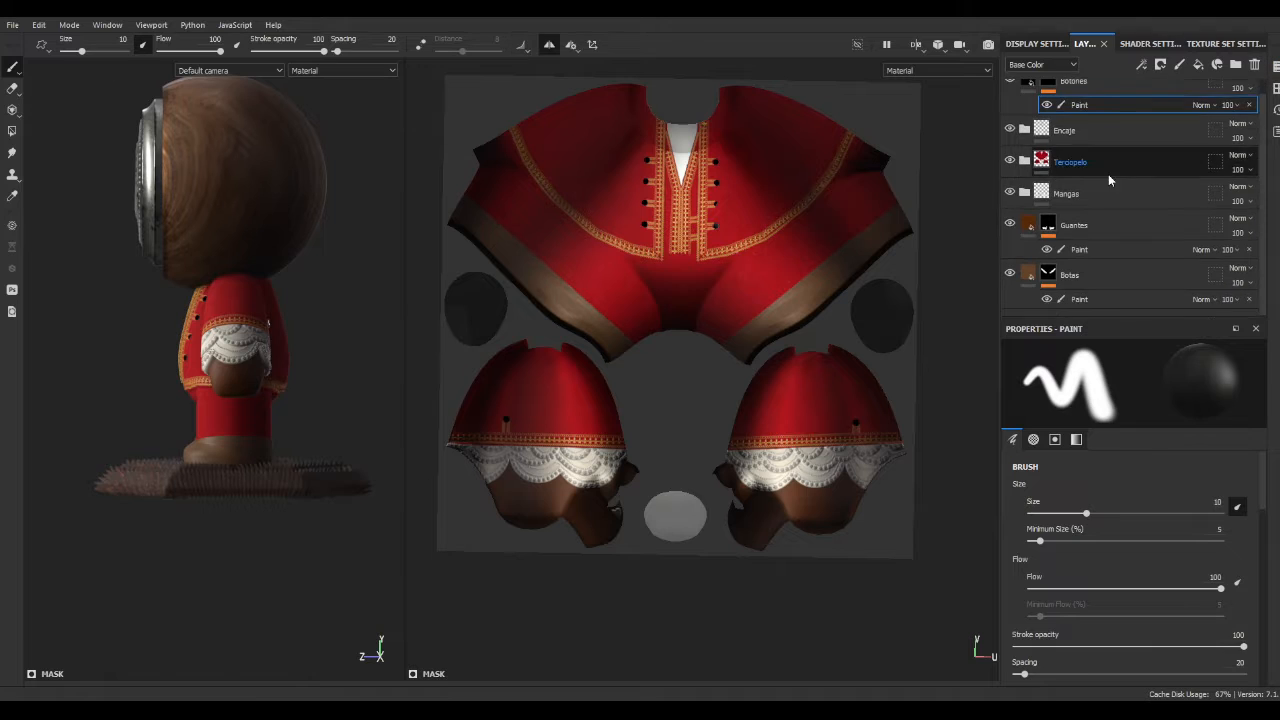
- Create a layer group named Zapatillas, move the Botas layer into it and rename that layer Piel
click(1235, 64)
double_click(1069, 96)
text(Zapatillas)
scroll(1060, 200, down, 2)
drag(1057, 286, 1069, 100)
double_click(1085, 127)
text(Piel)
key(Return)
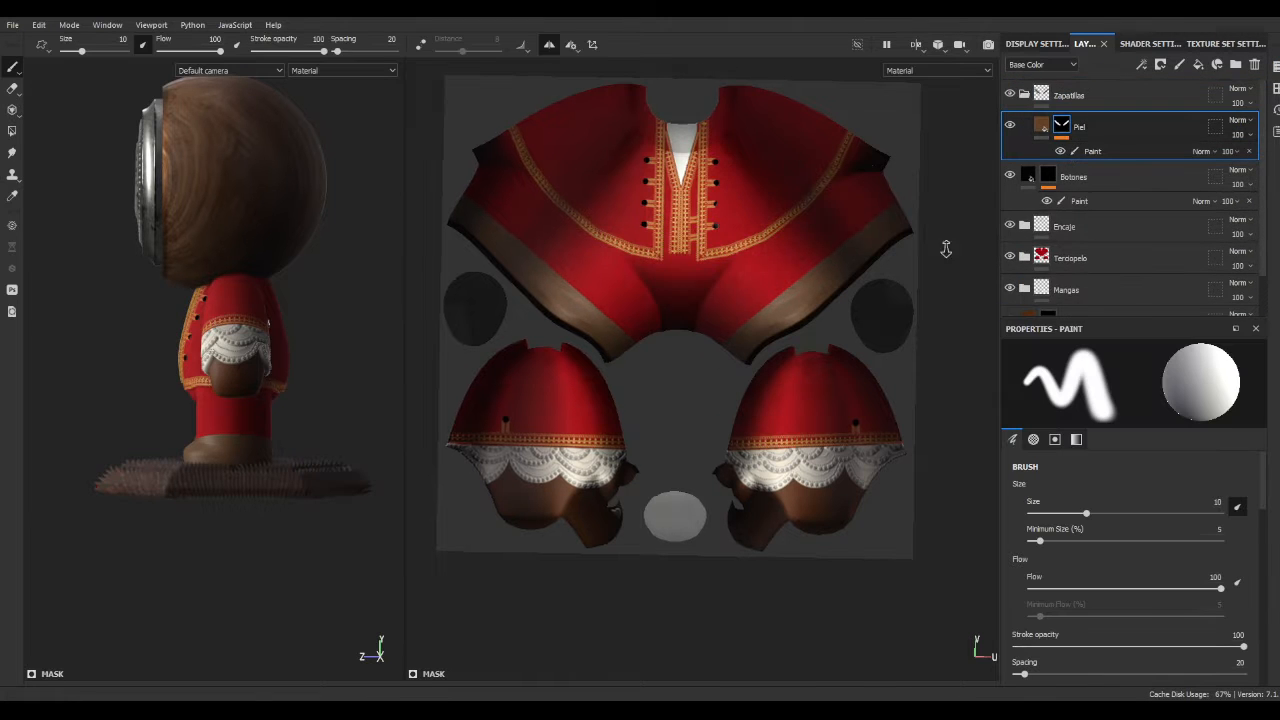
- Add a fill layer above Piel with the Plastic Grid Small material, make its tiling finer and disable its metal channel
alt+drag(946, 251, 900, 340)
scroll(870, 200, up, 2)
click(1197, 64)
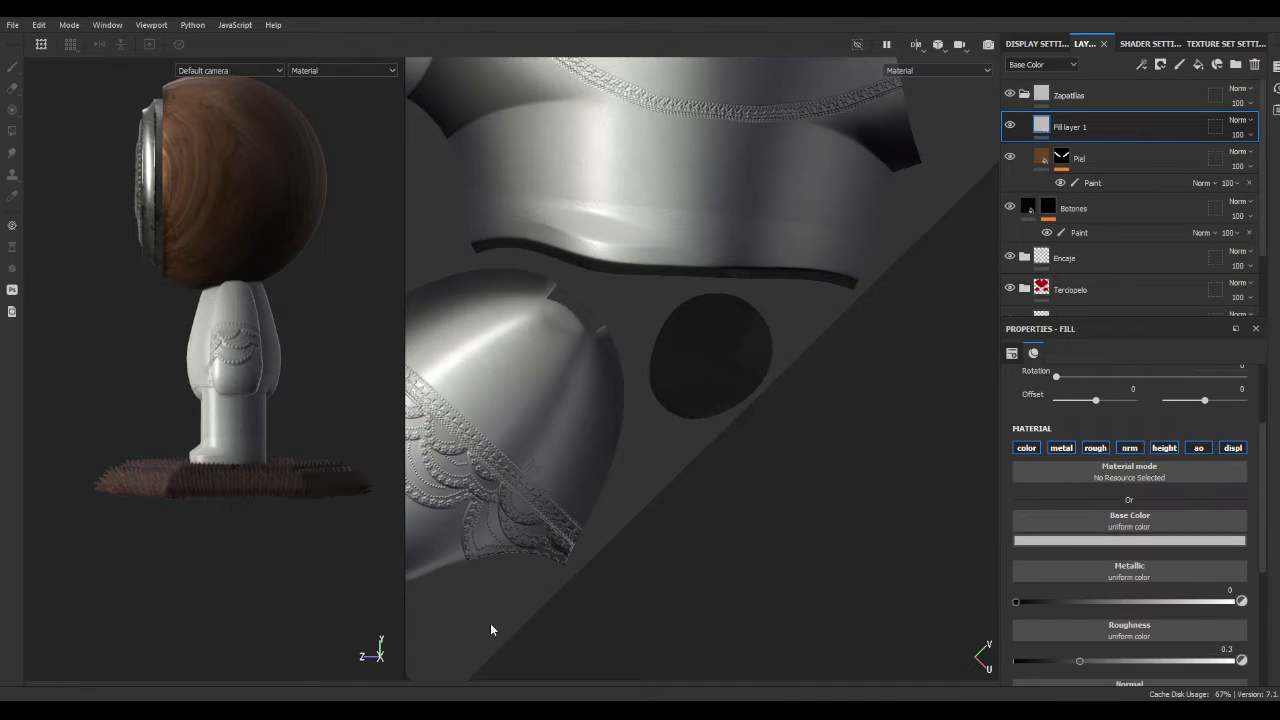
scroll(1103, 403, up, 3)
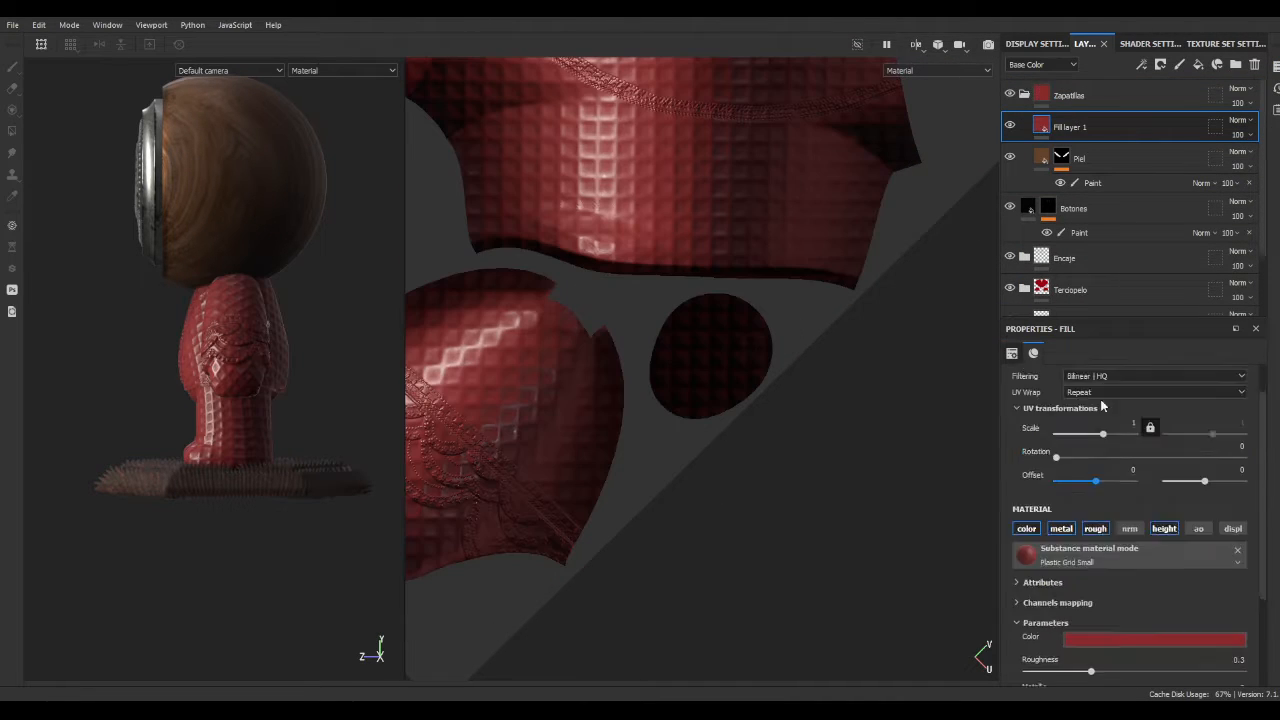
scroll(712, 350, up, 2)
drag(1103, 472, 1109, 478)
scroll(1100, 560, down, 3)
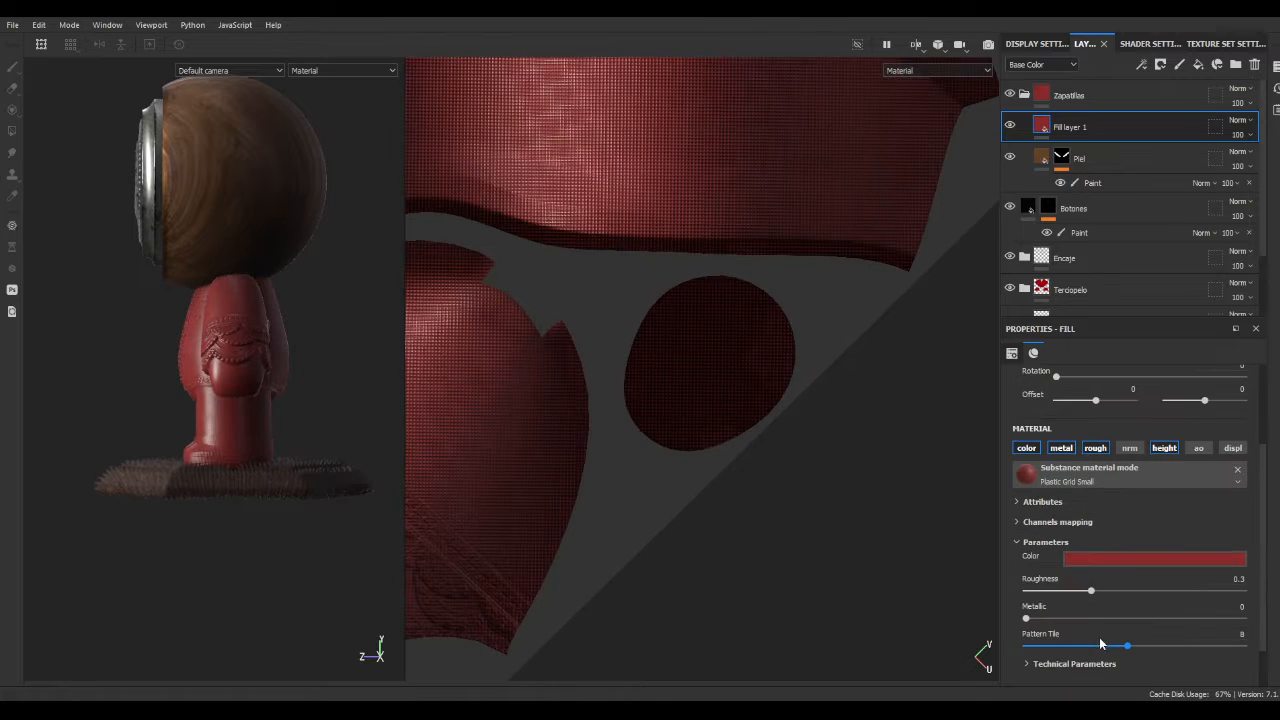
click(1061, 448)
- Add a black mask with a paint effect to the new fill layer
right_click(1130, 127)
click(1134, 470)
click(1179, 64)
key(ctrl+z)
right_click(1140, 127)
click(1167, 393)
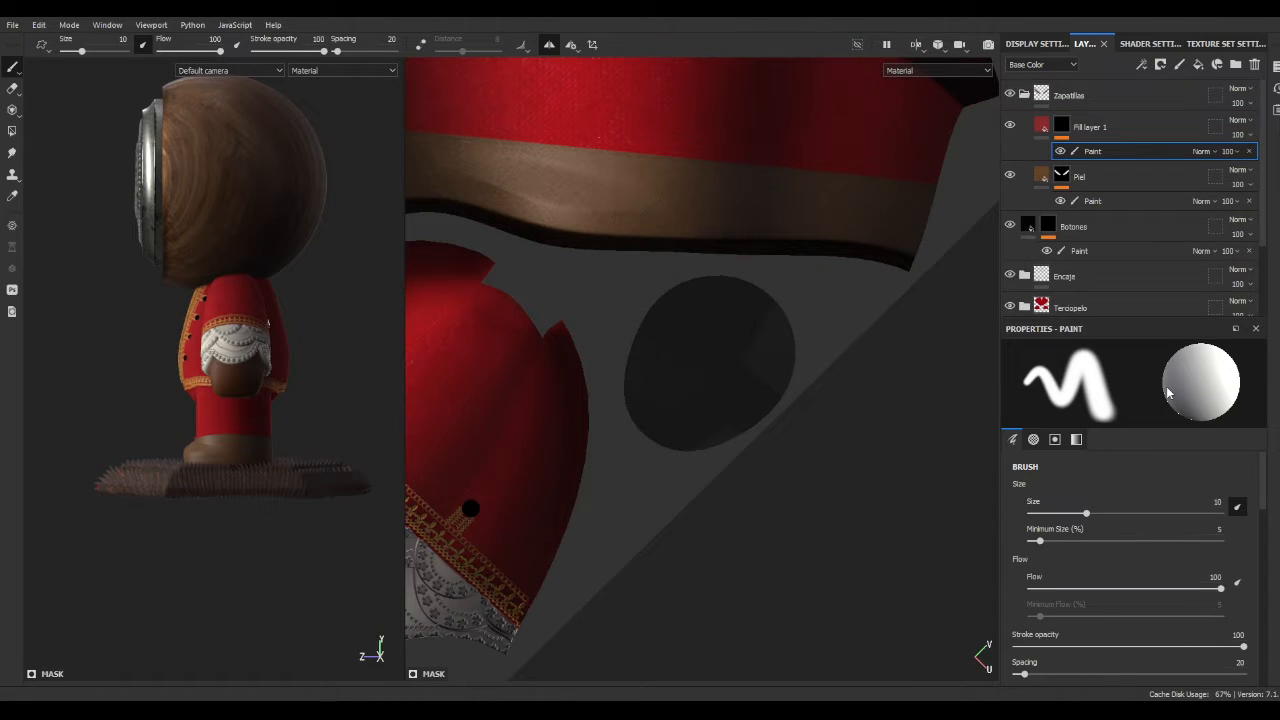
- Try painting a heel outline at the back of the shoe on the fill layer's mask with a smaller brush
alt+drag(560, 137, 583, 128)
ctrl+right_drag(662, 162, 600, 162)
click(229, 70)
click(260, 330)
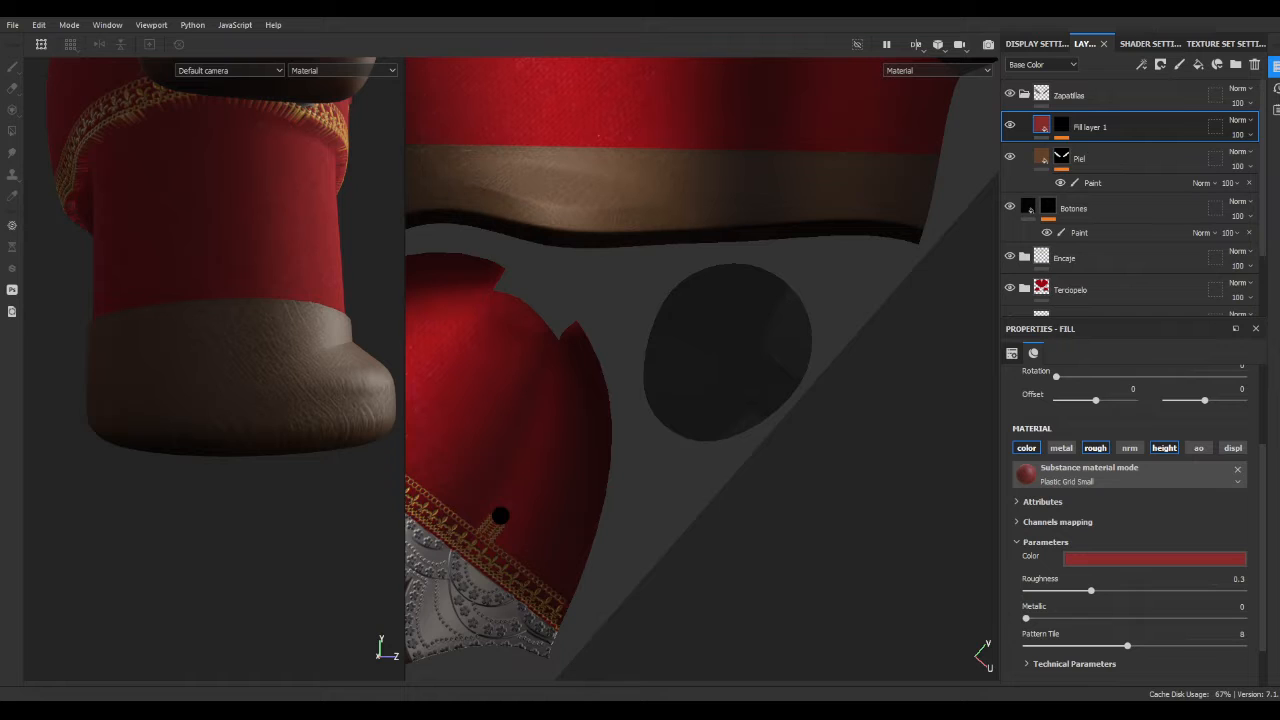
mouse_move(161, 403)
alt+mouse_down()
mouse_move(301, 409)
mouse_move(295, 392)
alt+mouse_up()
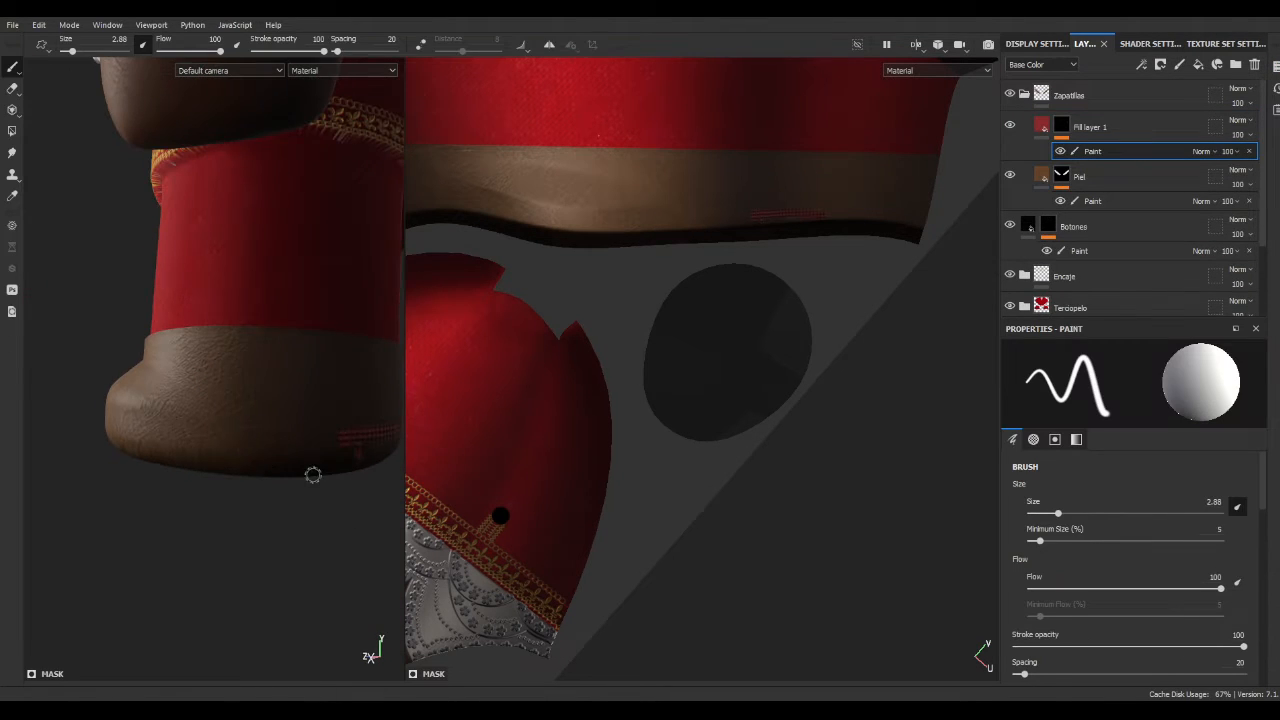
alt+right_drag(313, 475, 149, 360)
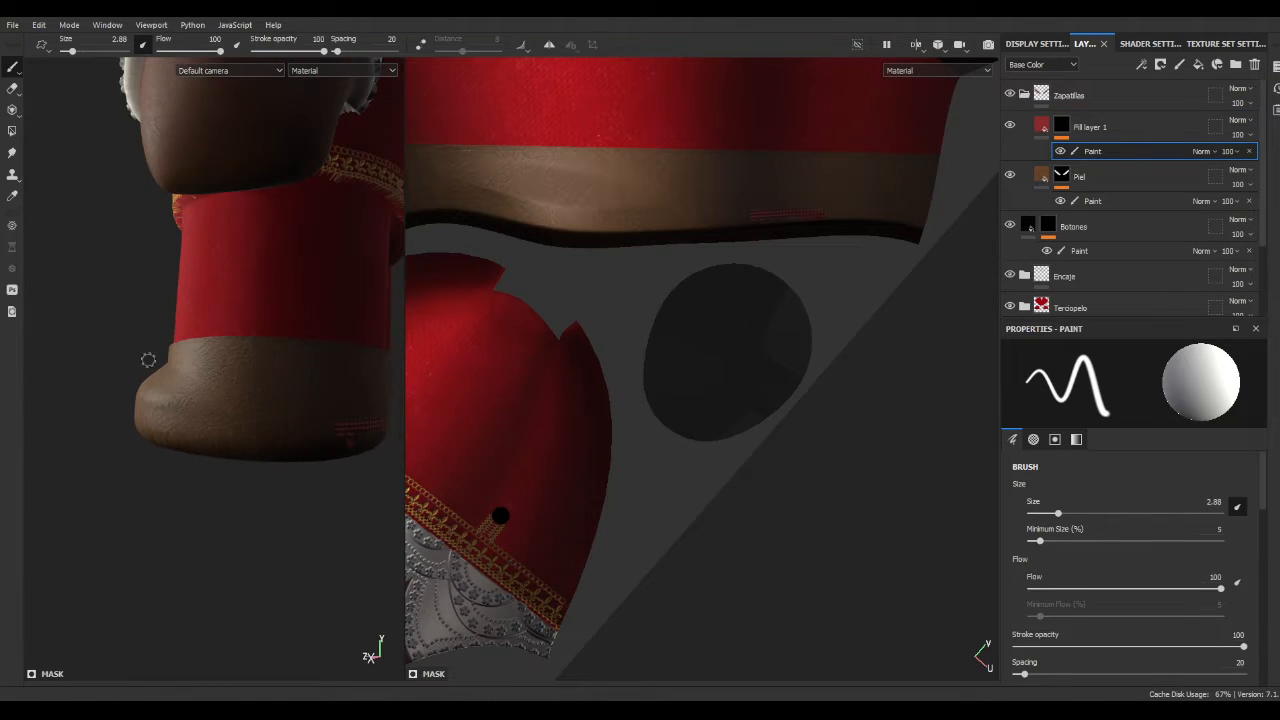
alt+middle_drag(149, 360, 119, 352)
scroll(877, 226, up, 4)
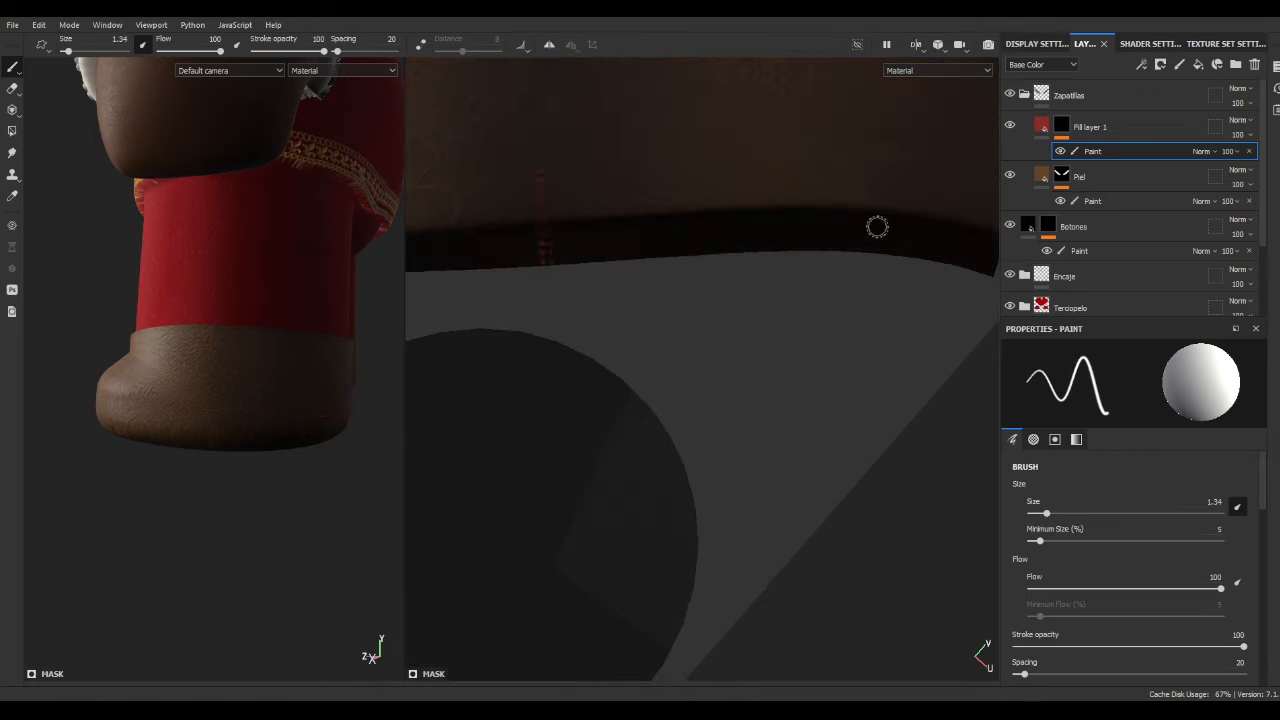
key(ctrl+z)
key(ctrl+z)
- Remove the Plastic Grid Small material from the fill layer and use a uniform red base color instead
click(1062, 127)
click(1042, 127)
click(1237, 469)
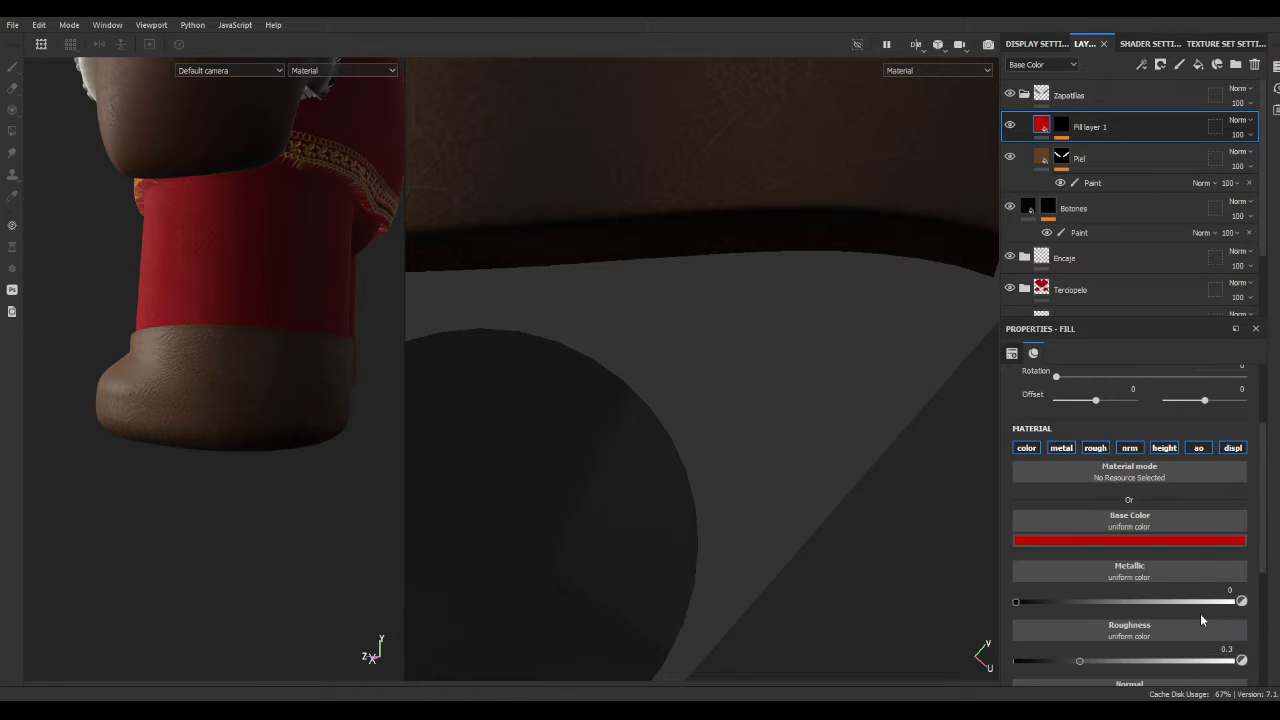
- Outline the heel area on the fill layer's mask with straight strokes from a size 1.34 brush
alt+middle_drag(864, 219, 796, 234)
right_click(1062, 127)
click(1103, 154)
click(614, 272)
shift+click(608, 182)
shift+click(958, 200)
scroll(676, 262, down, 4)
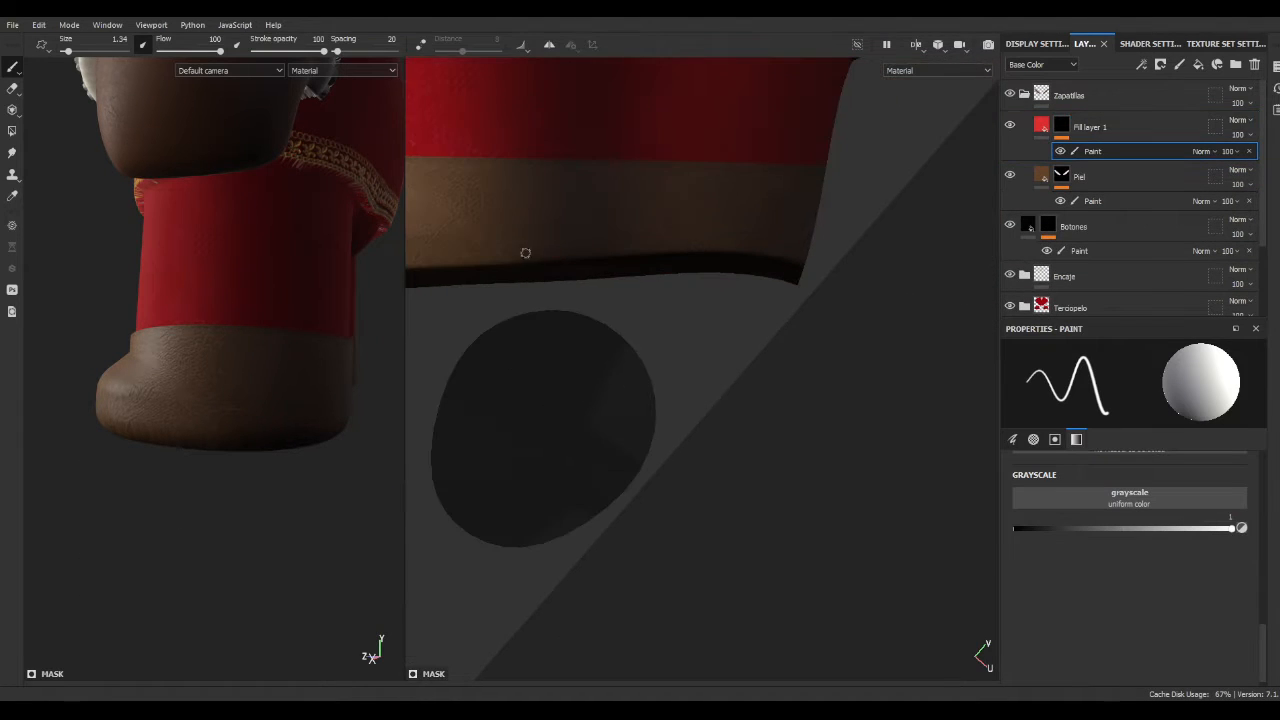
- Turn off the metal and height channels of the red fill layer and rename the layer Suela
click(1042, 127)
click(1059, 448)
scroll(1140, 540, down, 1)
scroll(290, 440, up, 3)
drag(1124, 628, 1146, 631)
scroll(1149, 655, down, 1)
scroll(1118, 446, up, 2)
scroll(260, 377, down, 4)
double_click(1118, 128)
text(Suela)
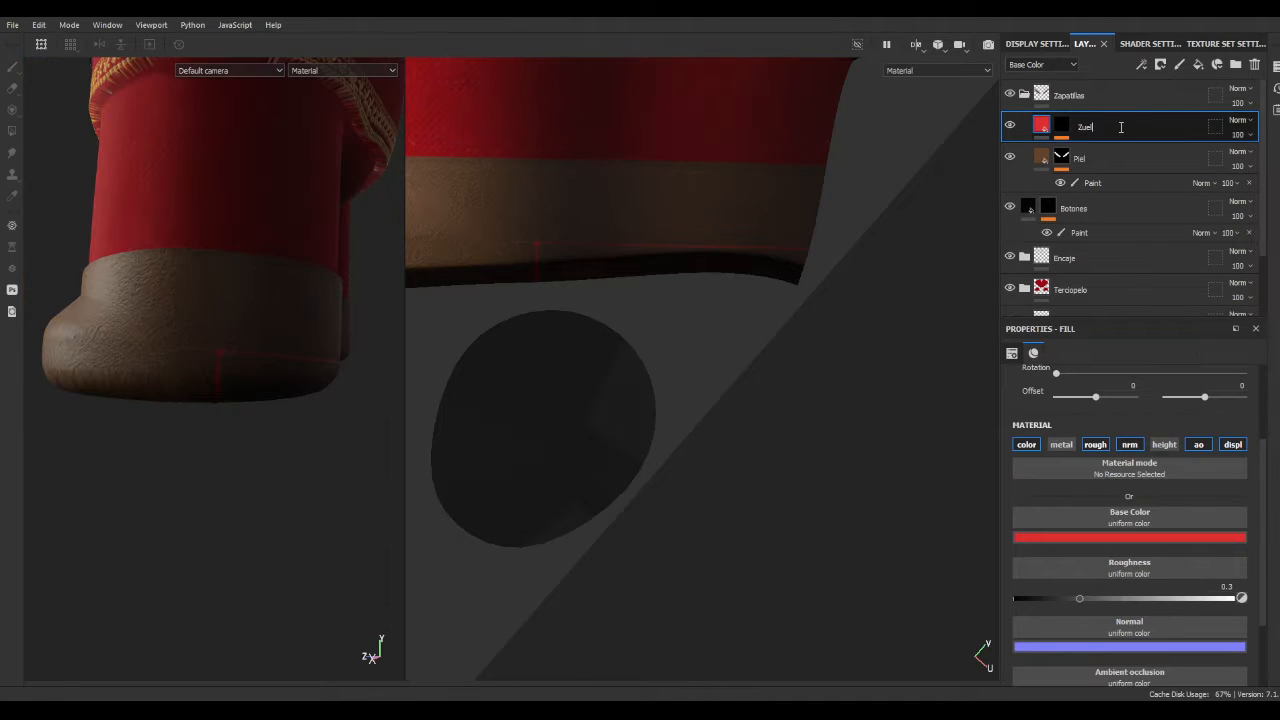
- Fill in the outlined heel area on the Suela mask with a size 1.34 brush
click(1062, 126)
scroll(536, 228, up, 2)
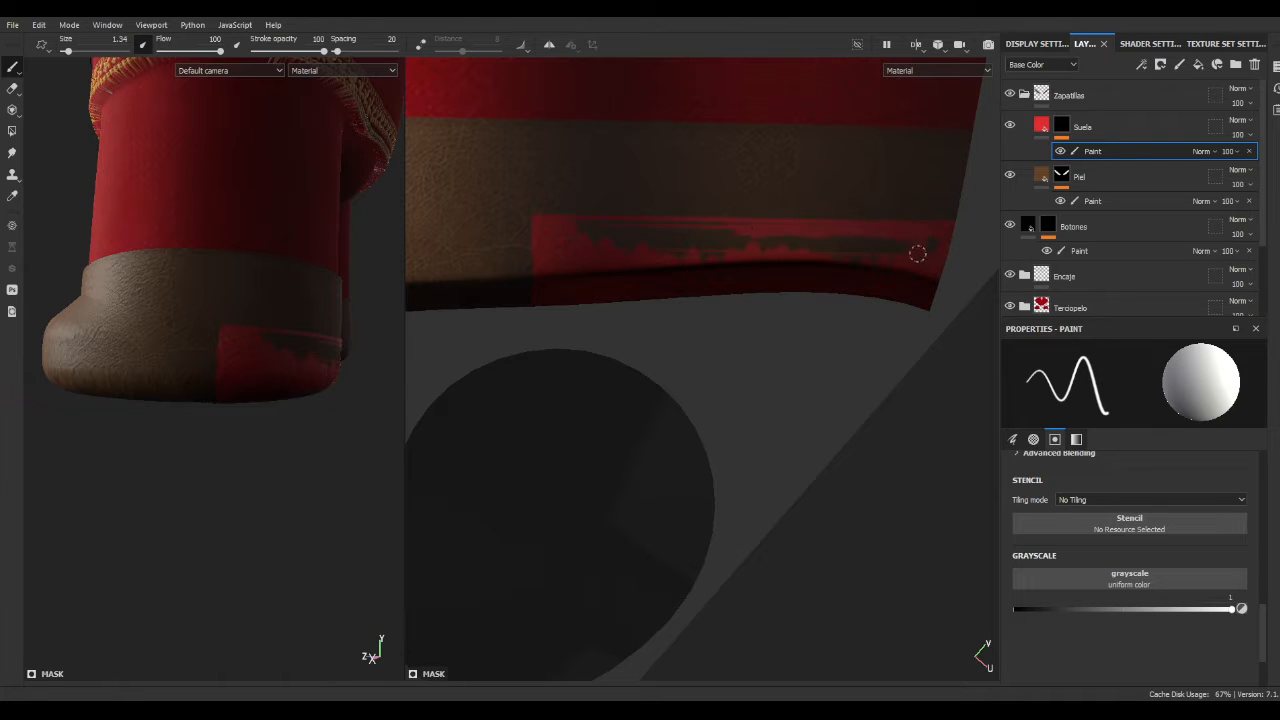
alt+middle_drag(600, 325, 871, 294)
scroll(871, 294, down, 2)
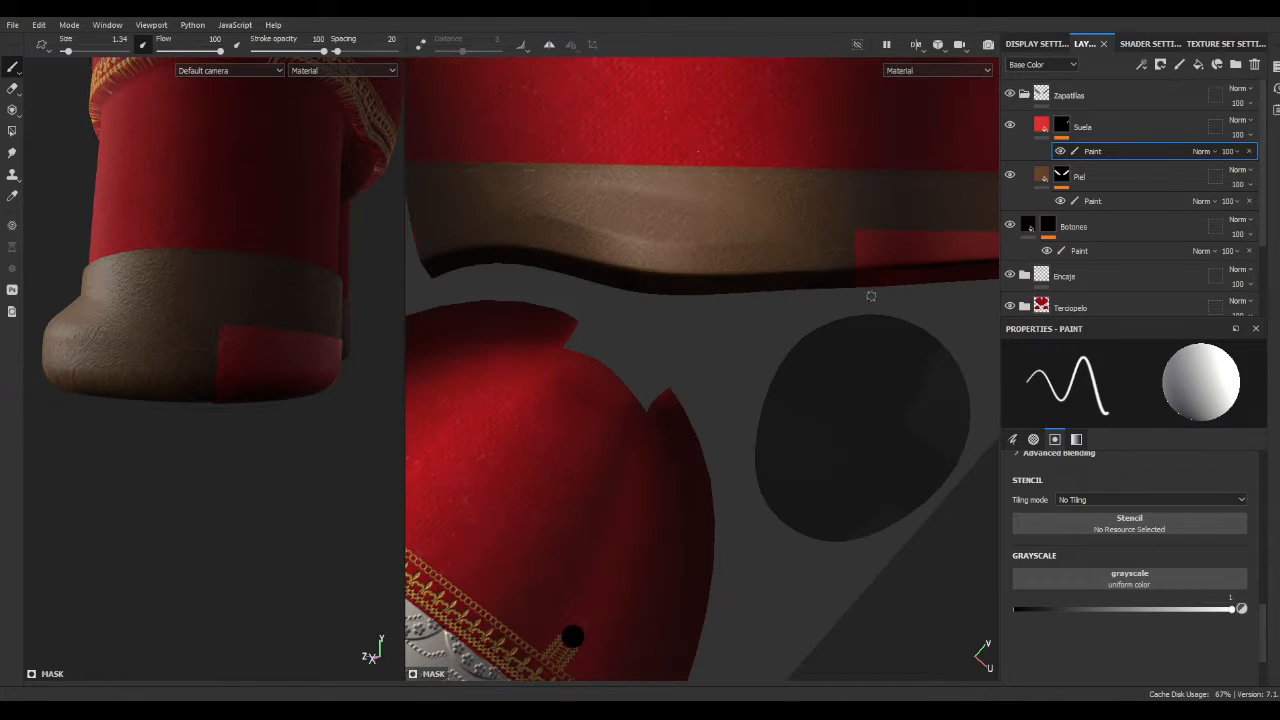
- Examine the painted heel area of the Suela layer in the mask view, then return to the material view
scroll(200, 375, down, 3)
alt+middle_drag(200, 375, 225, 355)
scroll(880, 236, down, 6)
key(c)
key(c)
key(c)
key(x)
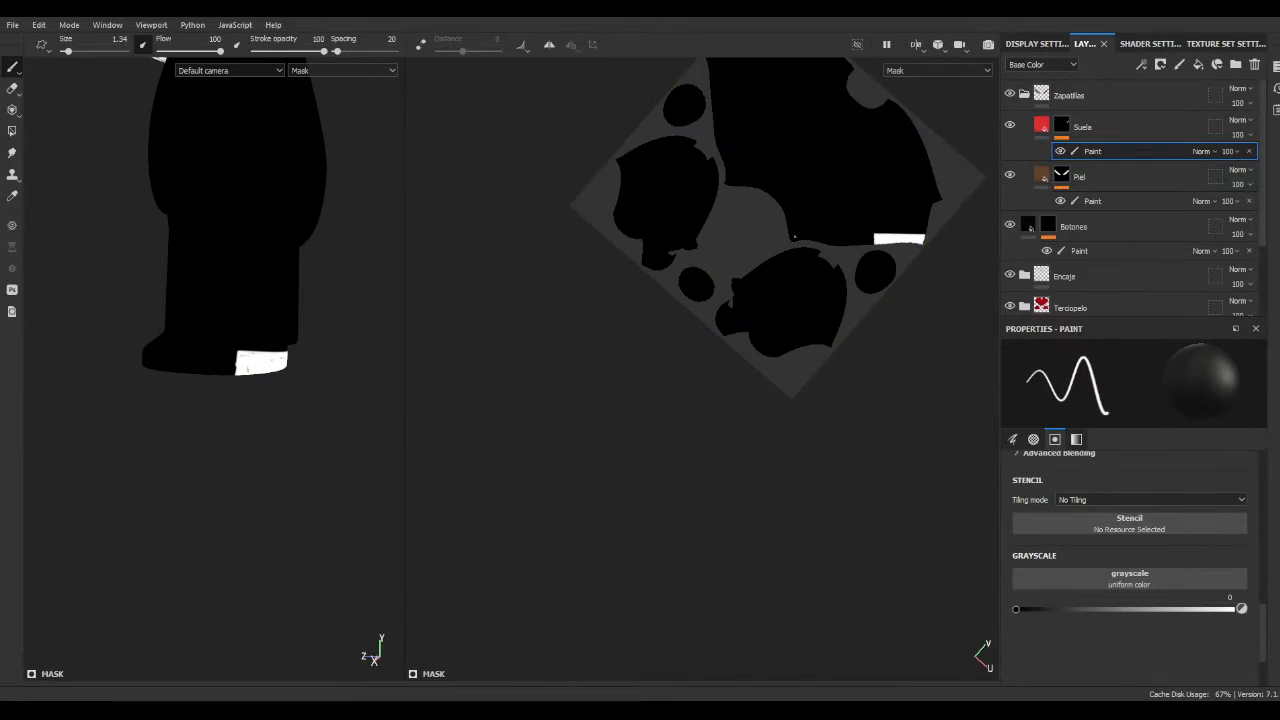
click(1062, 126)
key(x)
key(m)
- Try painting a sole line under the toe in the UV layout with a size 2.6 brush
scroll(870, 232, up, 6)
alt+middle_drag(740, 292, 680, 288)
key(])
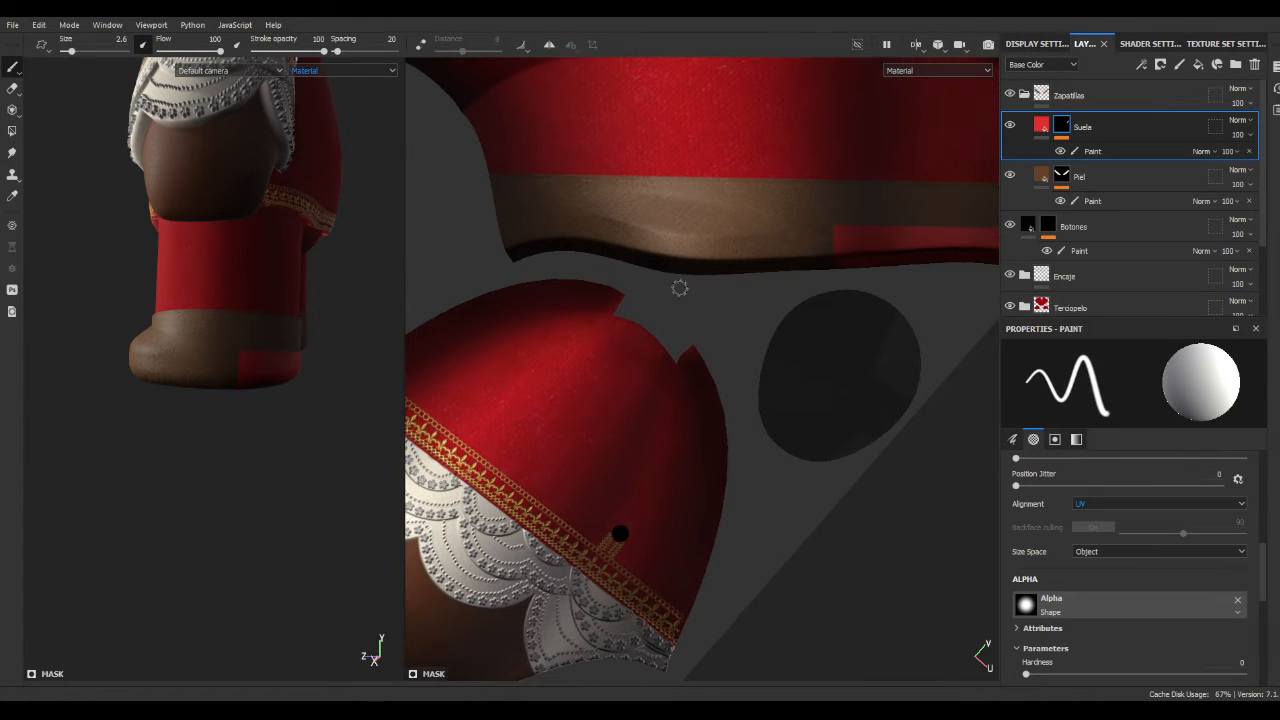
click(507, 241)
alt+right_drag(262, 372, 300, 448)
alt+drag(300, 448, 340, 445)
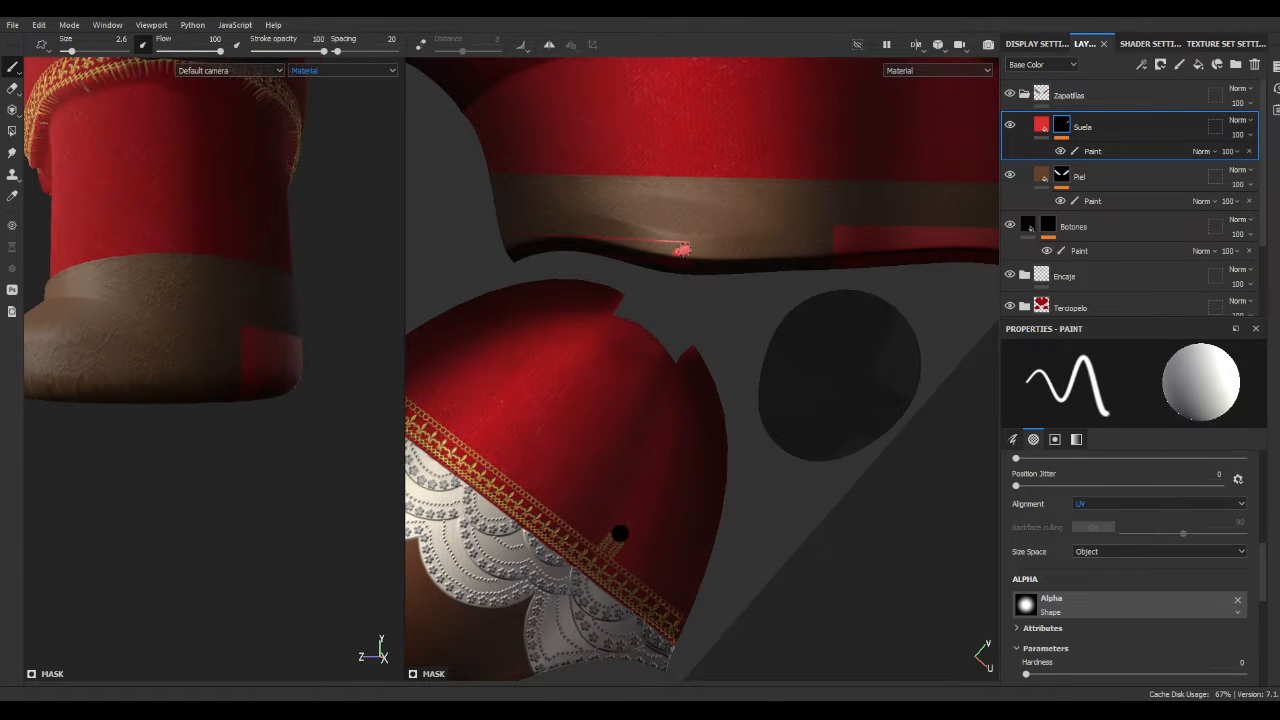
scroll(258, 370, down, 1)
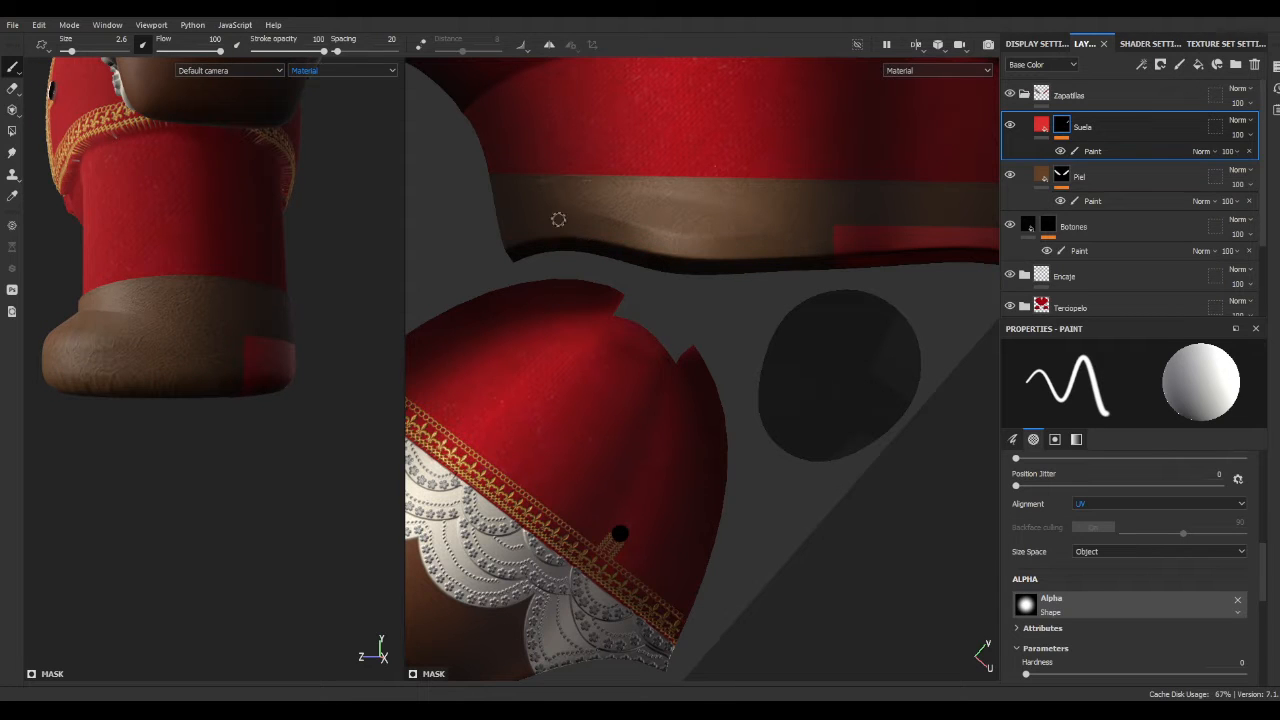
key(ctrl+z)
scroll(367, 267, up, 1)
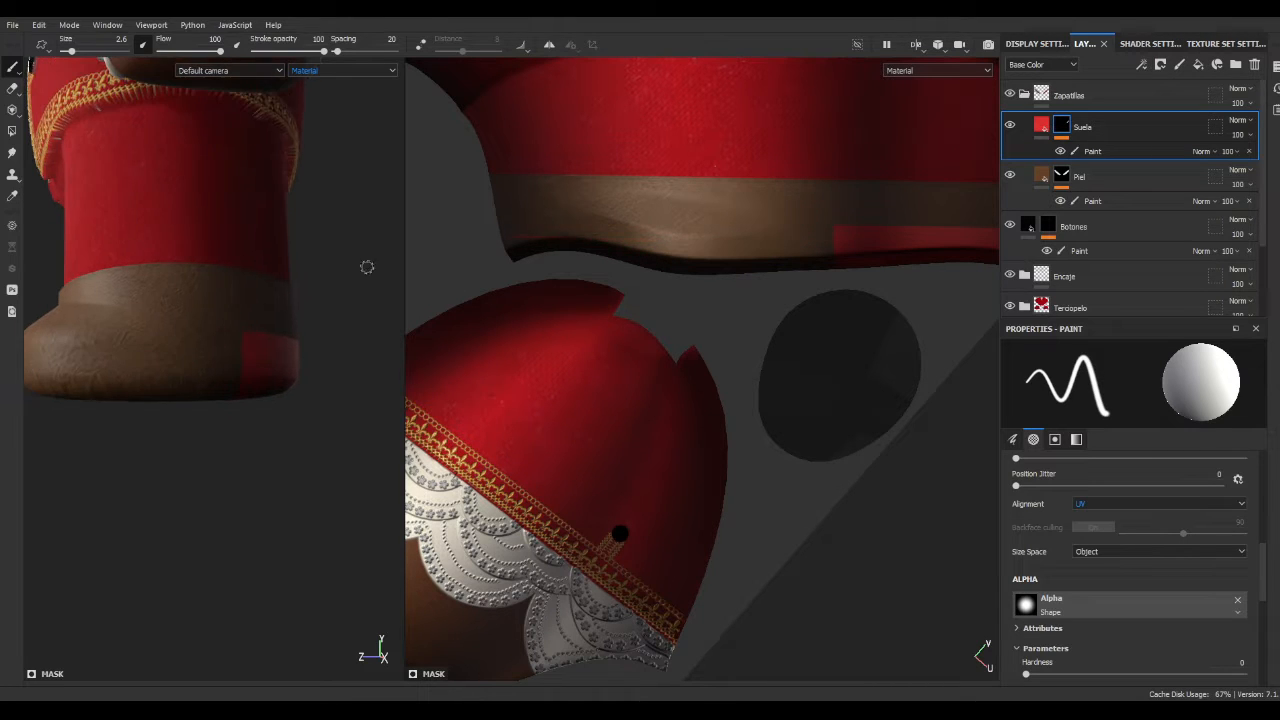
- Paint a thin sole line along the shoe's lower edge from toe to heel with a size 1.67 brush
scroll(750, 262, up, 1)
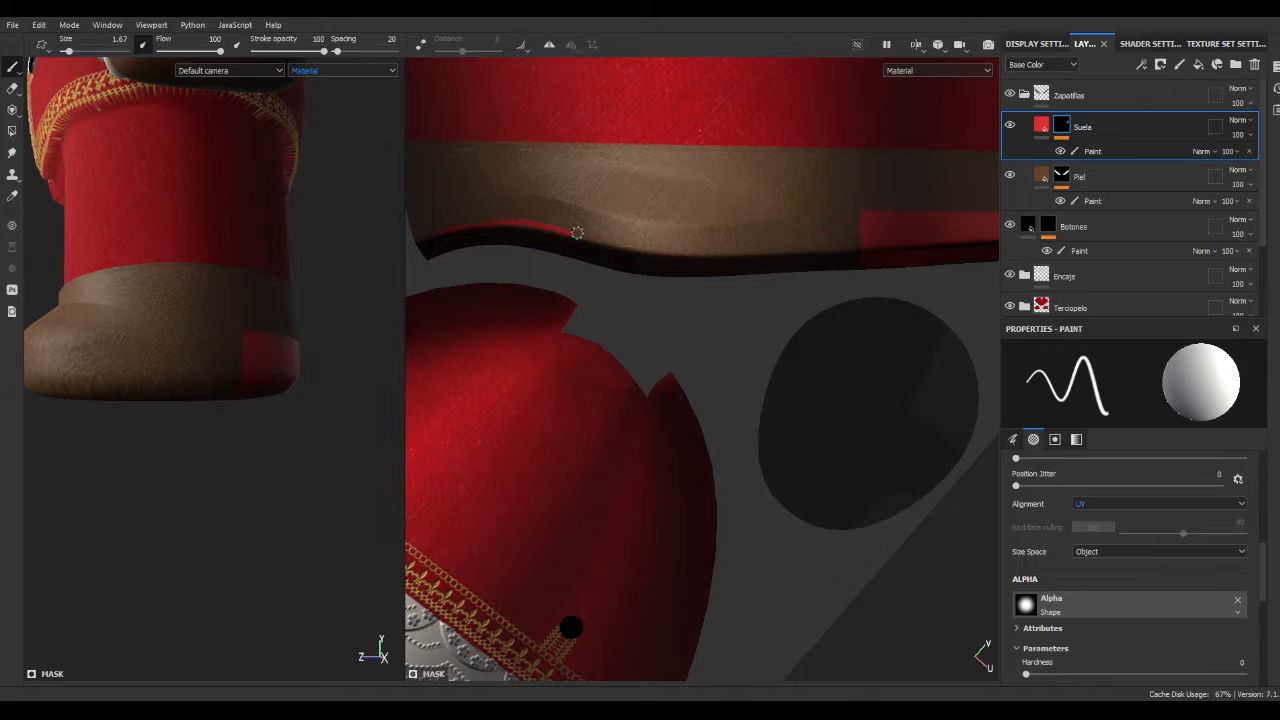
mouse_move(577, 233)
mouse_down()
mouse_move(757, 257)
mouse_move(829, 250)
mouse_move(861, 214)
mouse_up()
scroll(278, 395, down, 1)
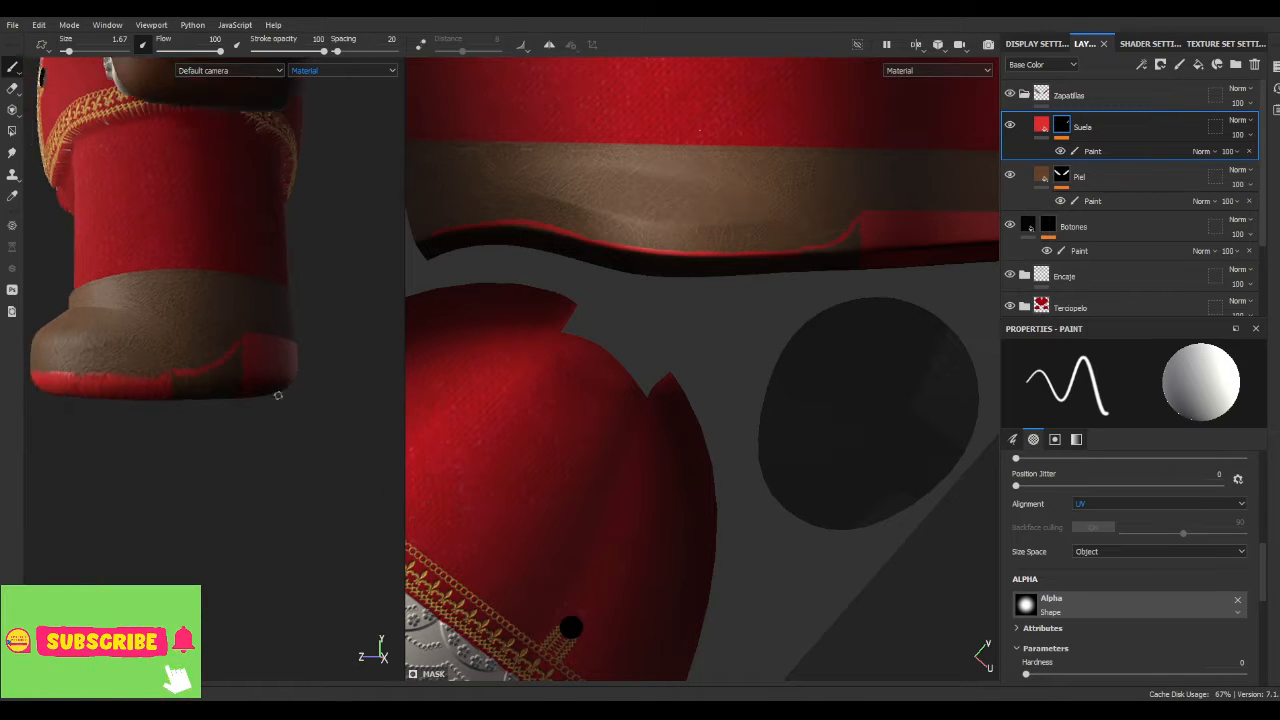
scroll(278, 395, down, 2)
alt+drag(278, 395, 230, 392)
scroll(1206, 590, down, 2)
- Reduce the displacement of the Piel fill layer to nearly zero
click(1041, 126)
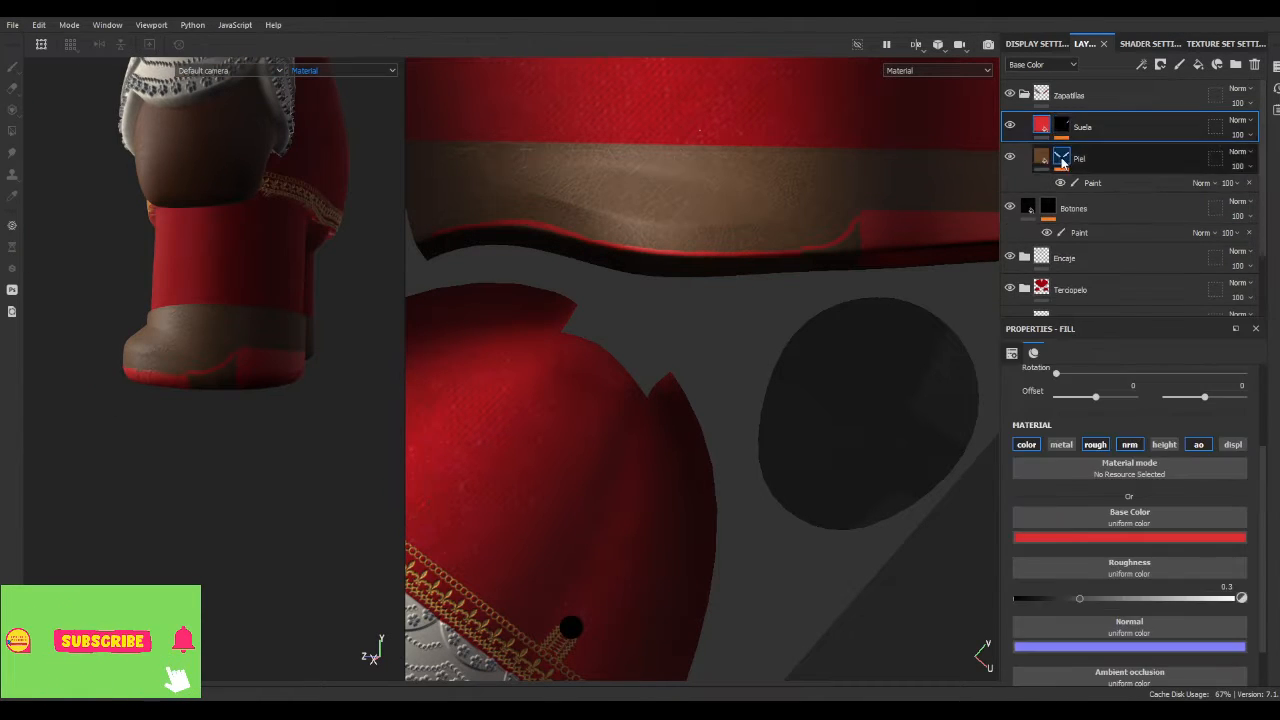
click(1042, 159)
alt+drag(250, 445, 1031, 330)
scroll(1091, 240, down, 3)
click(1042, 240)
click(1024, 109)
scroll(1041, 127, up, 3)
click(1041, 127)
click(1041, 159)
scroll(1169, 663, down, 2)
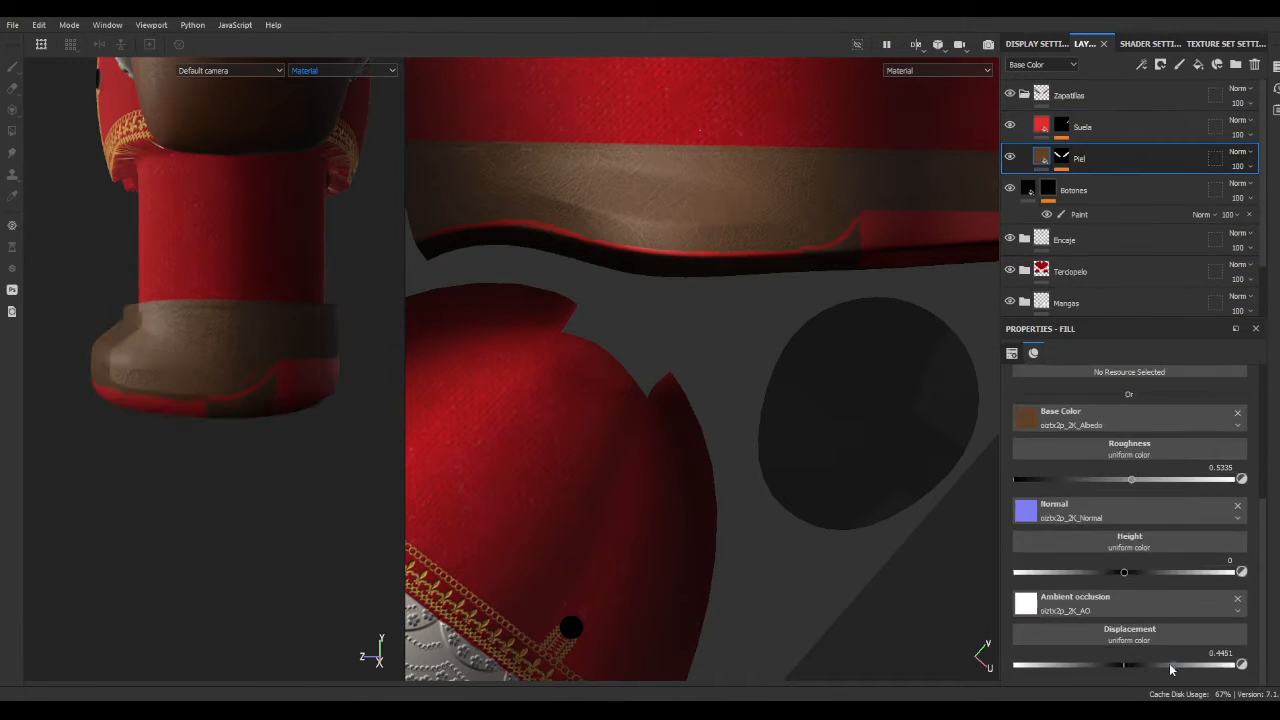
drag(1169, 663, 1128, 664)
- Erase the sole line between toe and heel from the Suela mask with a size 1.42 brush
scroll(306, 486, up, 2)
click(1061, 127)
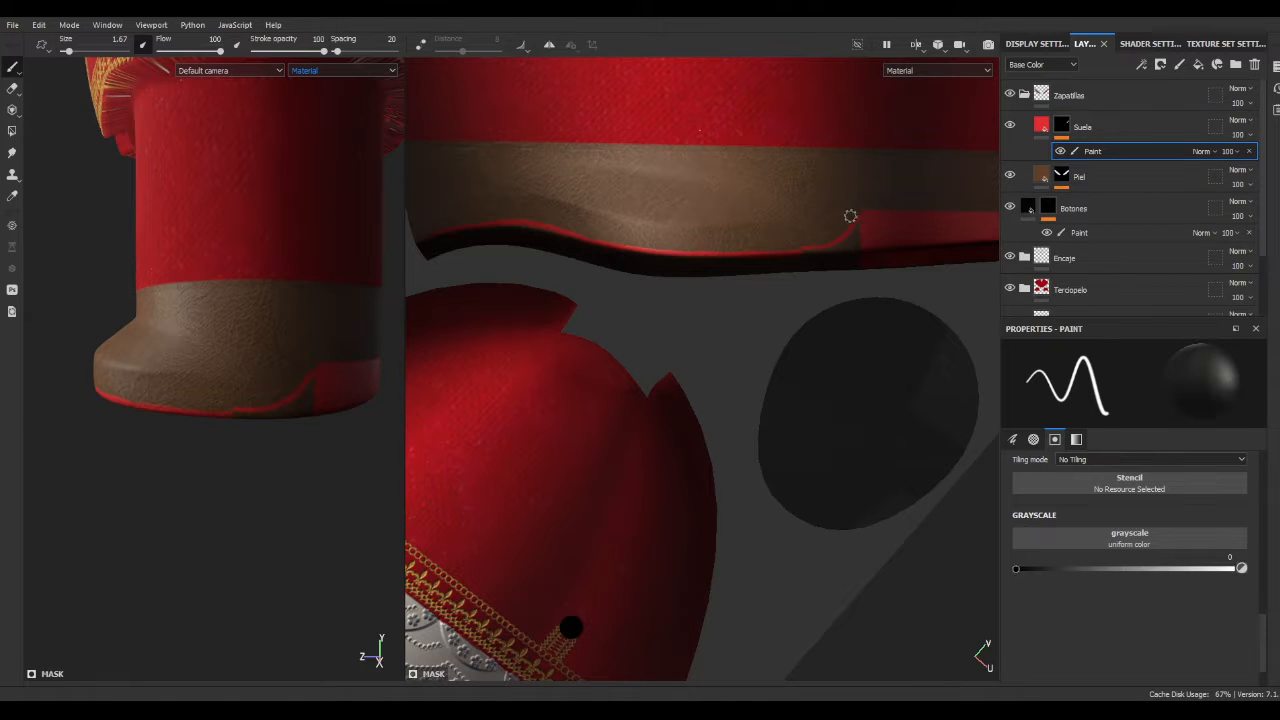
ctrl+right_drag(821, 211, 760, 211)
scroll(701, 278, up, 2)
mouse_move(701, 278)
alt+middle_down()
mouse_move(797, 340)
mouse_move(920, 357)
alt+middle_up()
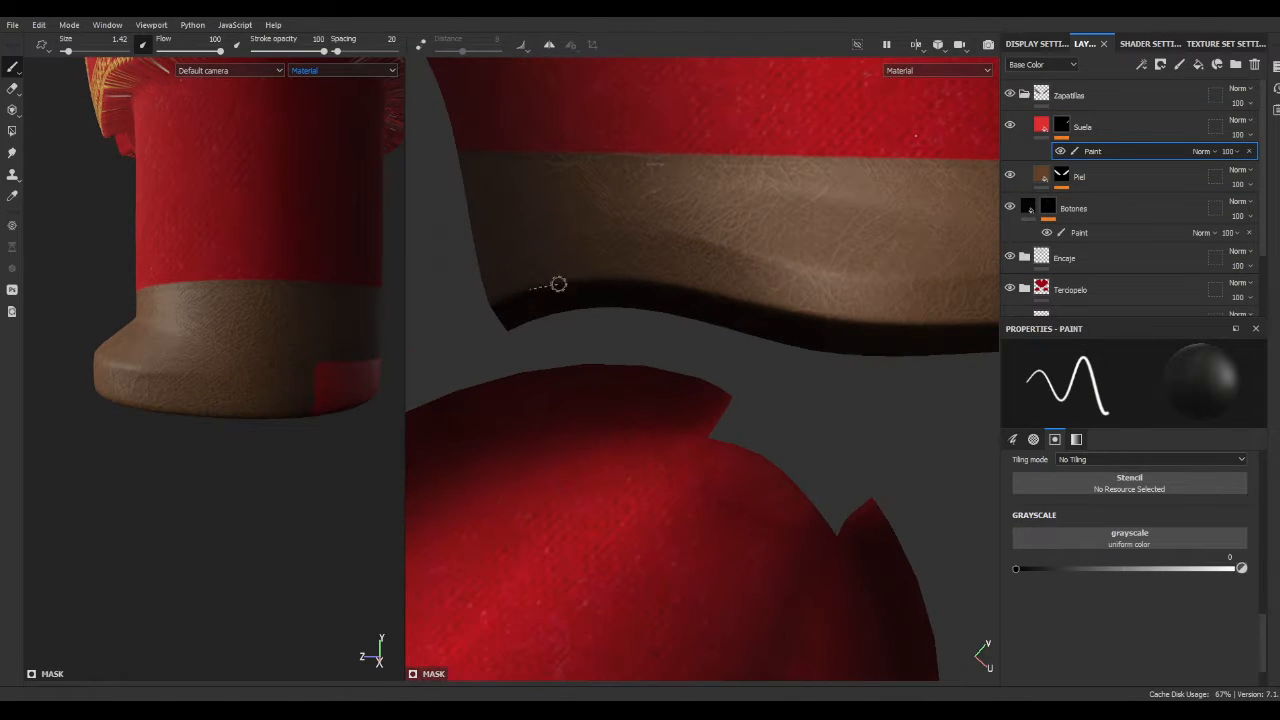
- Repaint the sole line from toe to heel on the Suela mask using short straight strokes with a size 1.42 brush
key(x)
click(578, 281)
shift+click(627, 278)
key(ctrl+z)
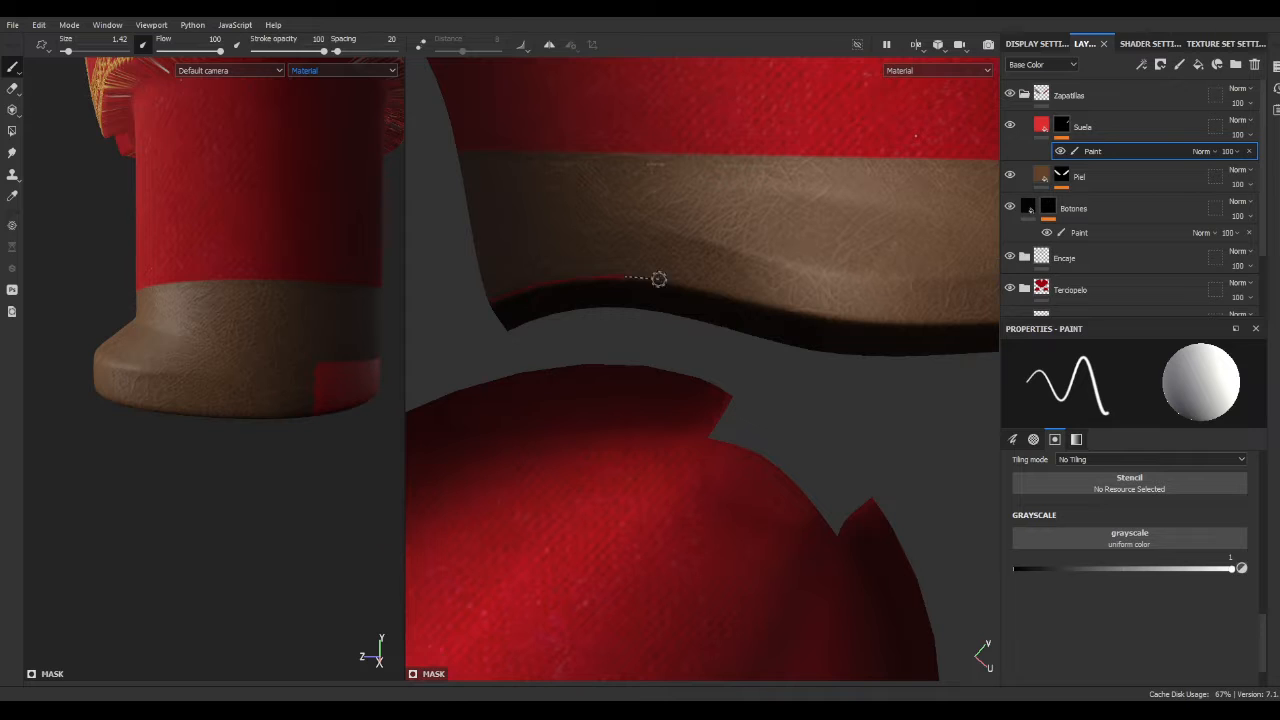
alt+middle_drag(915, 322, 814, 374)
scroll(819, 272, down, 2)
- Set the Suela layer's roughness to 0.4909 and its height to 0.0854
click(1042, 126)
scroll(1130, 563, up, 2)
click(1157, 477)
scroll(1140, 540, down, 3)
drag(1124, 618, 1133, 618)
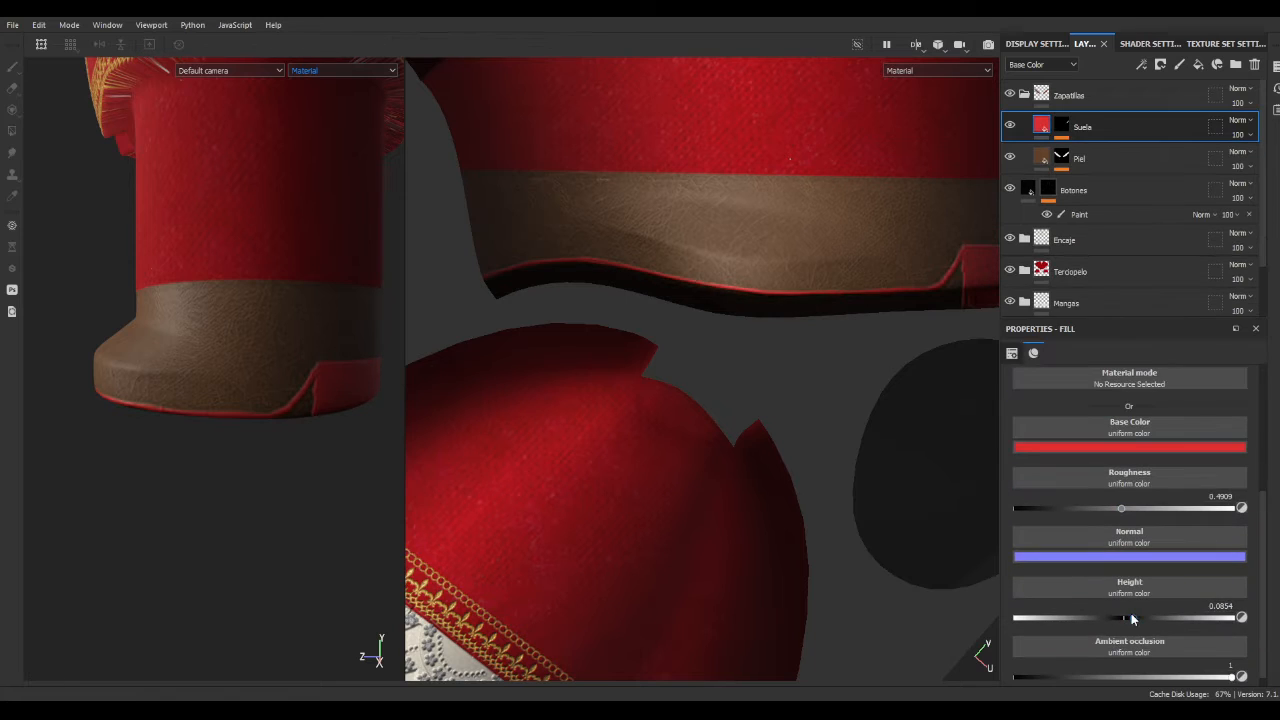
- Examine the join between the sole line and the heel up close, cycling through the individual channel views
click(1061, 126)
alt+middle_drag(974, 225, 777, 234)
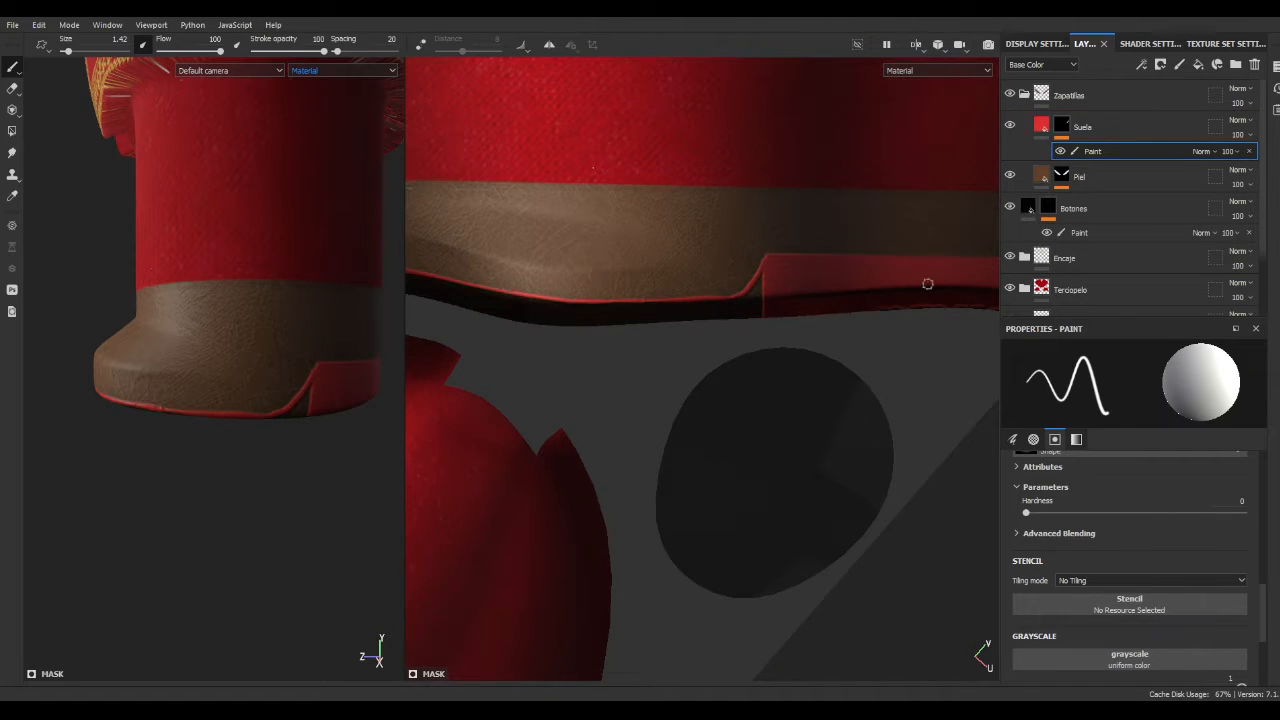
key(c)
mouse_move(784, 292)
alt+middle_down()
mouse_move(539, 262)
mouse_move(767, 276)
alt+middle_up()
key(c)
key(c)
scroll(577, 251, up, 2)
mouse_move(282, 291)
alt+mouse_down()
mouse_move(694, 440)
mouse_move(282, 291)
alt+mouse_up()
scroll(282, 291, down, 3)
key(m)
scroll(148, 350, up, 5)
scroll(817, 271, up, 1)
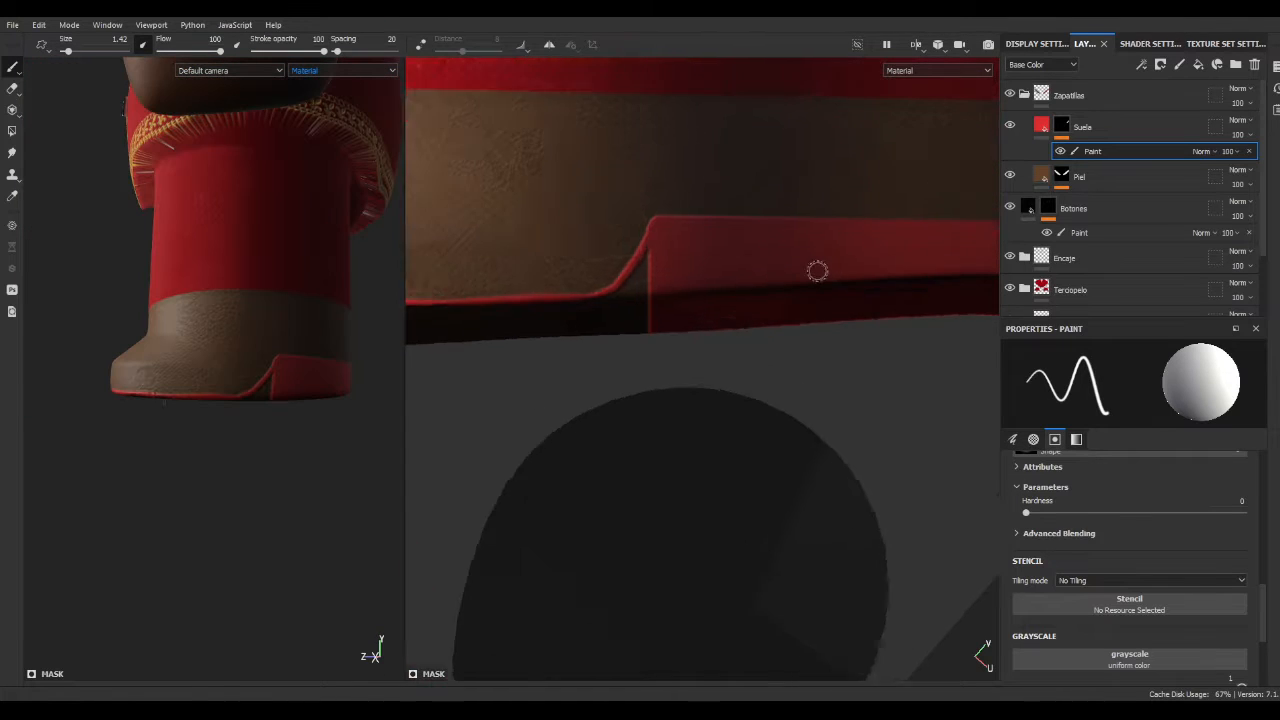
- Try deleting the Suela layer and turn on painting symmetry
scroll(817, 271, down, 8)
click(1082, 127)
key(Delete)
click(549, 44)
scroll(338, 365, up, 2)
scroll(756, 295, up, 3)
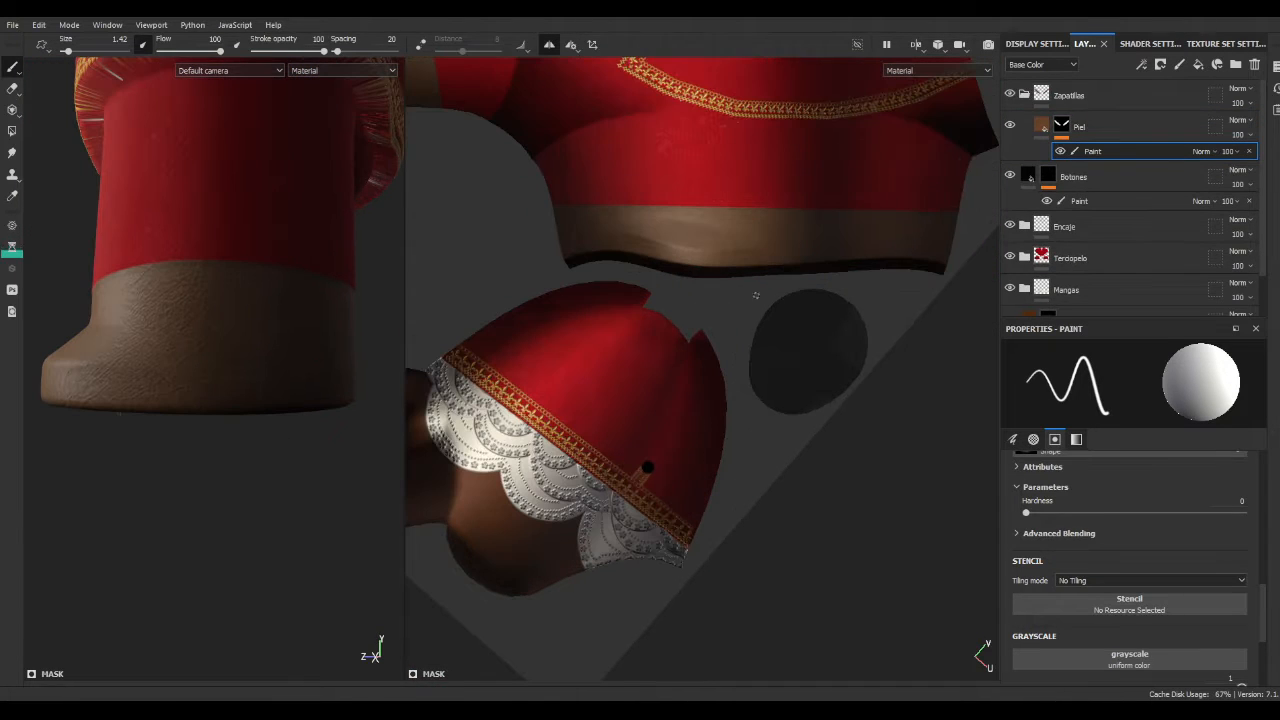
- Restore the Suela layer with an empty black mask and a paint effect
key(ctrl+z)
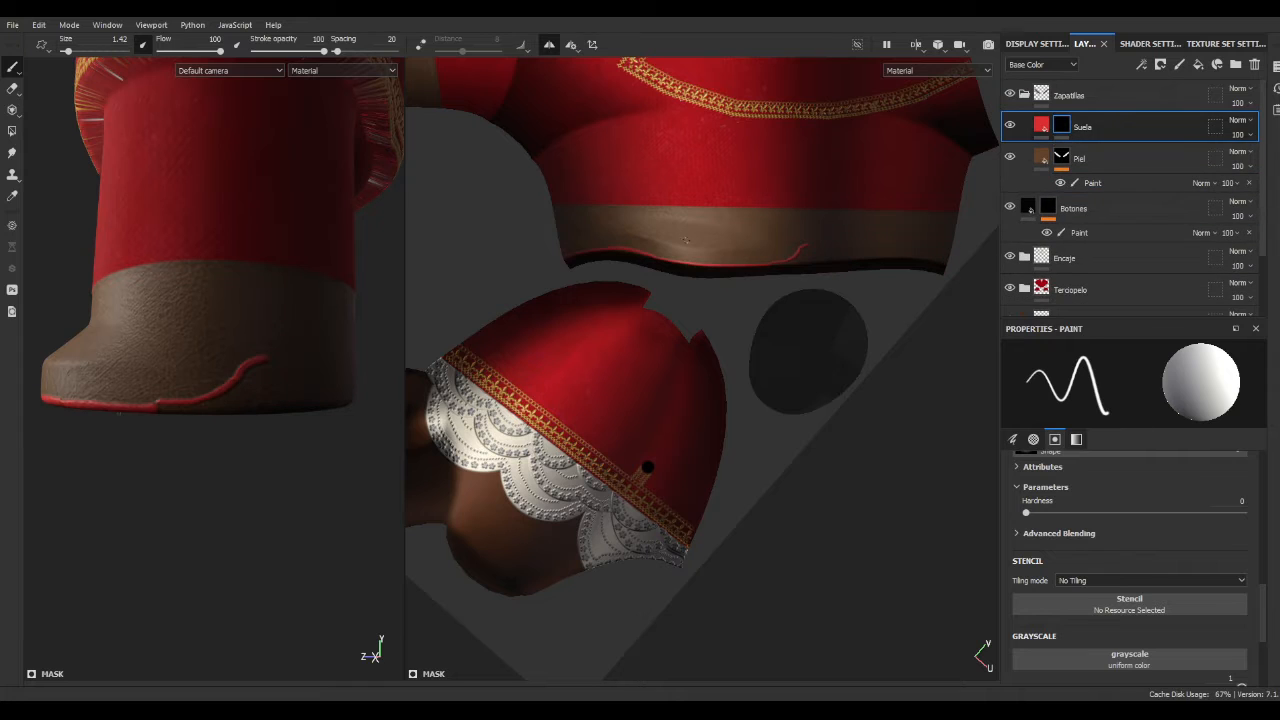
key(ctrl+z)
scroll(794, 237, down, 1)
key(ctrl+y)
scroll(879, 285, up, 3)
mouse_move(879, 285)
alt+middle_down()
mouse_move(837, 331)
mouse_move(807, 339)
alt+middle_up()
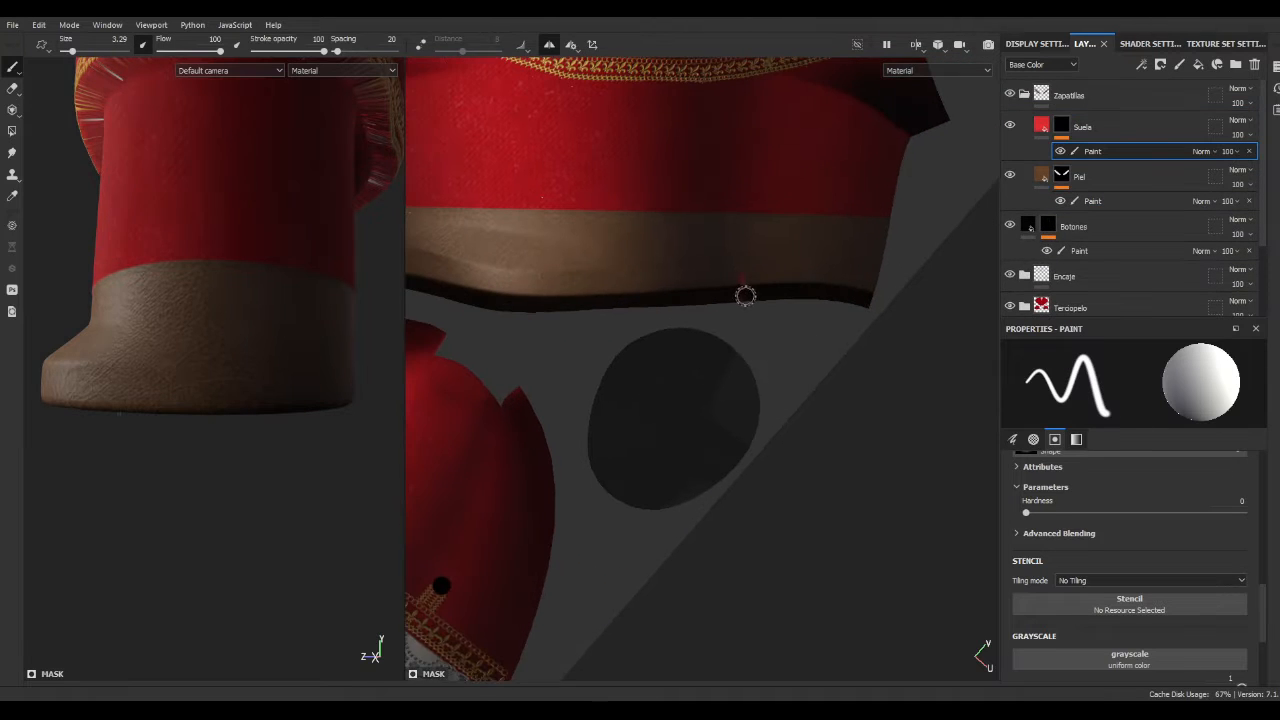
- Outline and fill the heel area on the Suela mask with a size 3.29 brush and symmetry, checking it in the channel views
drag(678, 264, 680, 305)
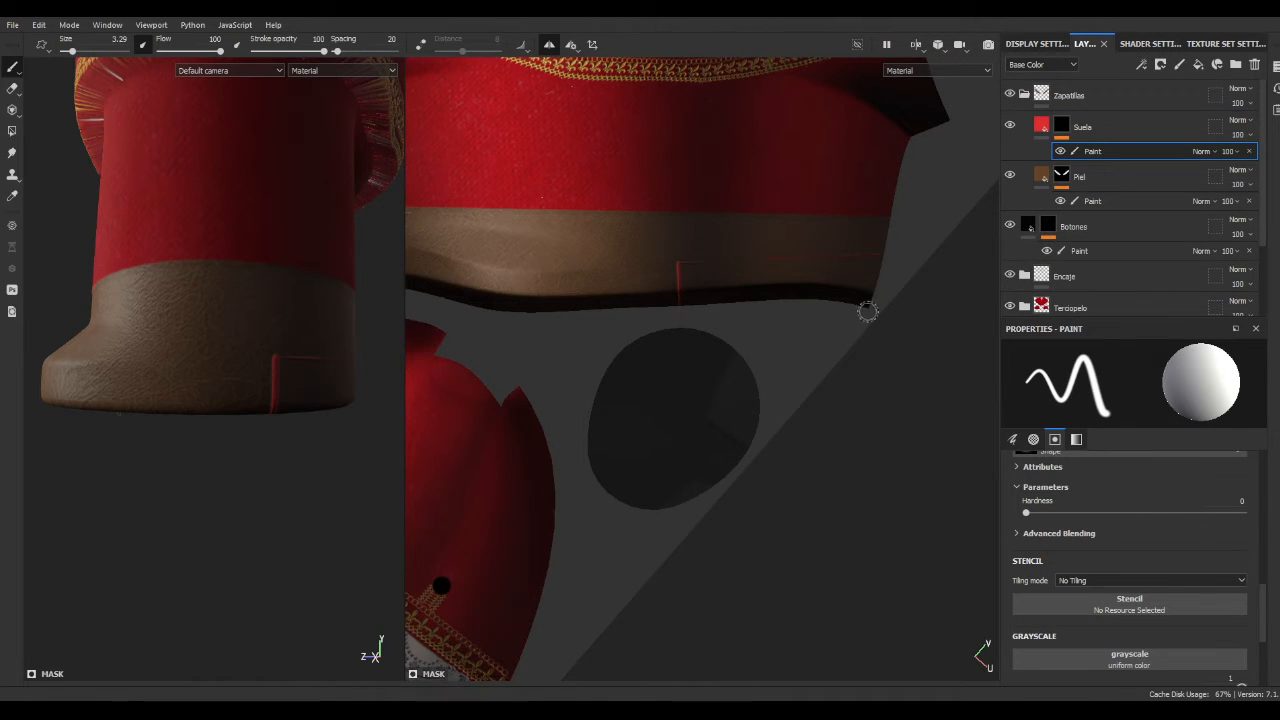
scroll(865, 255, up, 2)
key(c)
mouse_move(519, 319)
mouse_down()
mouse_move(609, 355)
mouse_move(492, 271)
mouse_up()
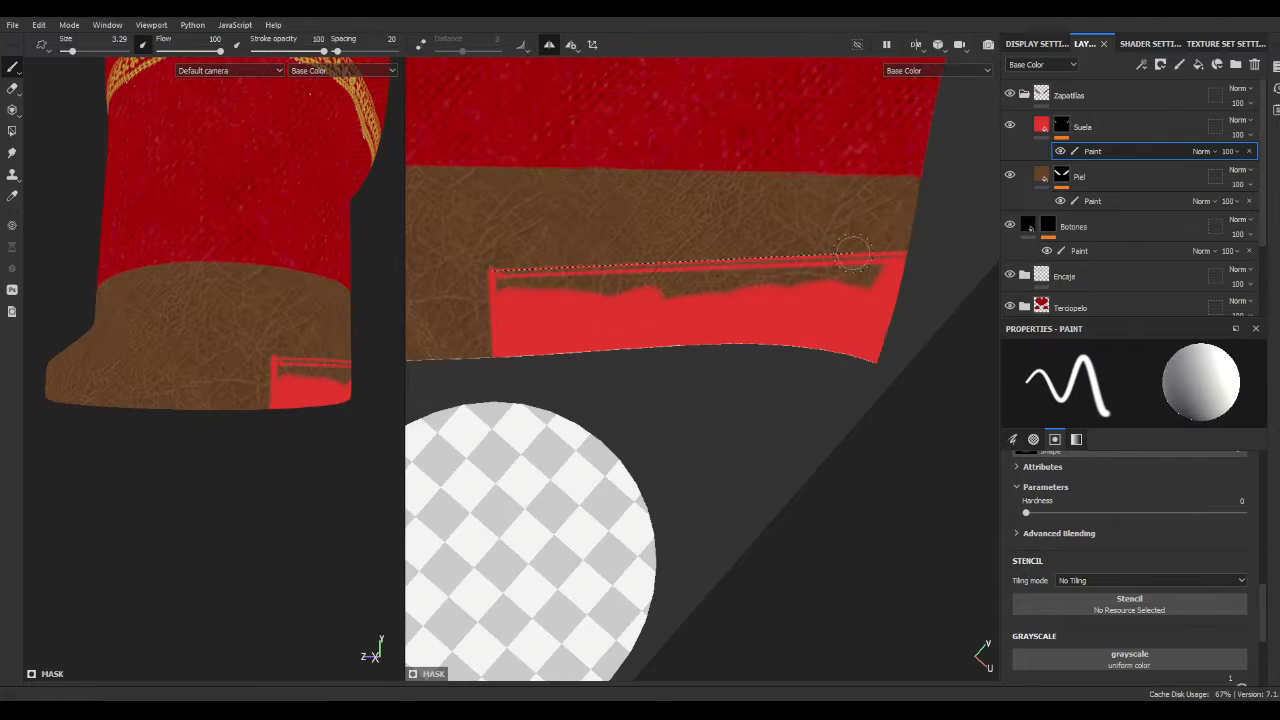
drag(610, 320, 691, 300)
key(c)
key(c)
key(c)
key(c)
key(c)
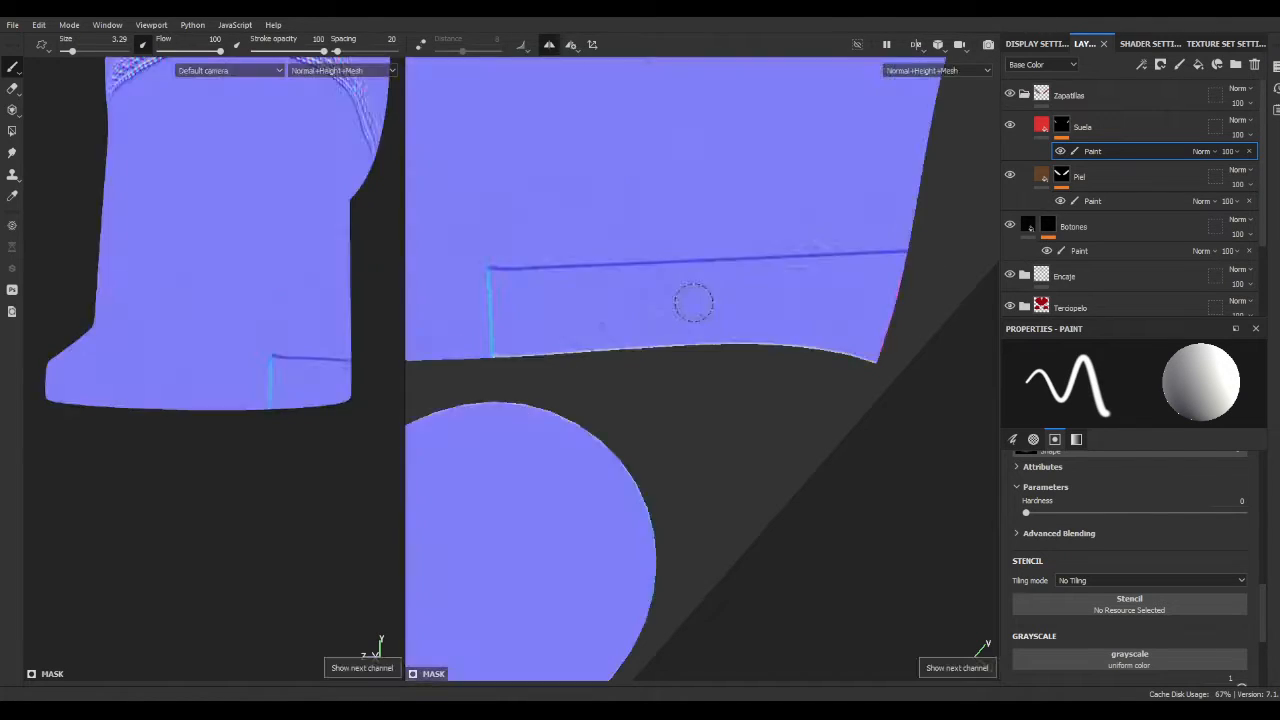
- Check the filled heel area in the individual channel views and in the Material view
ctrl+right_drag(806, 266, 793, 261)
key(c)
key(c)
key(c)
key(c)
key(c)
key(m)
ctrl+right_drag(611, 383, 651, 383)
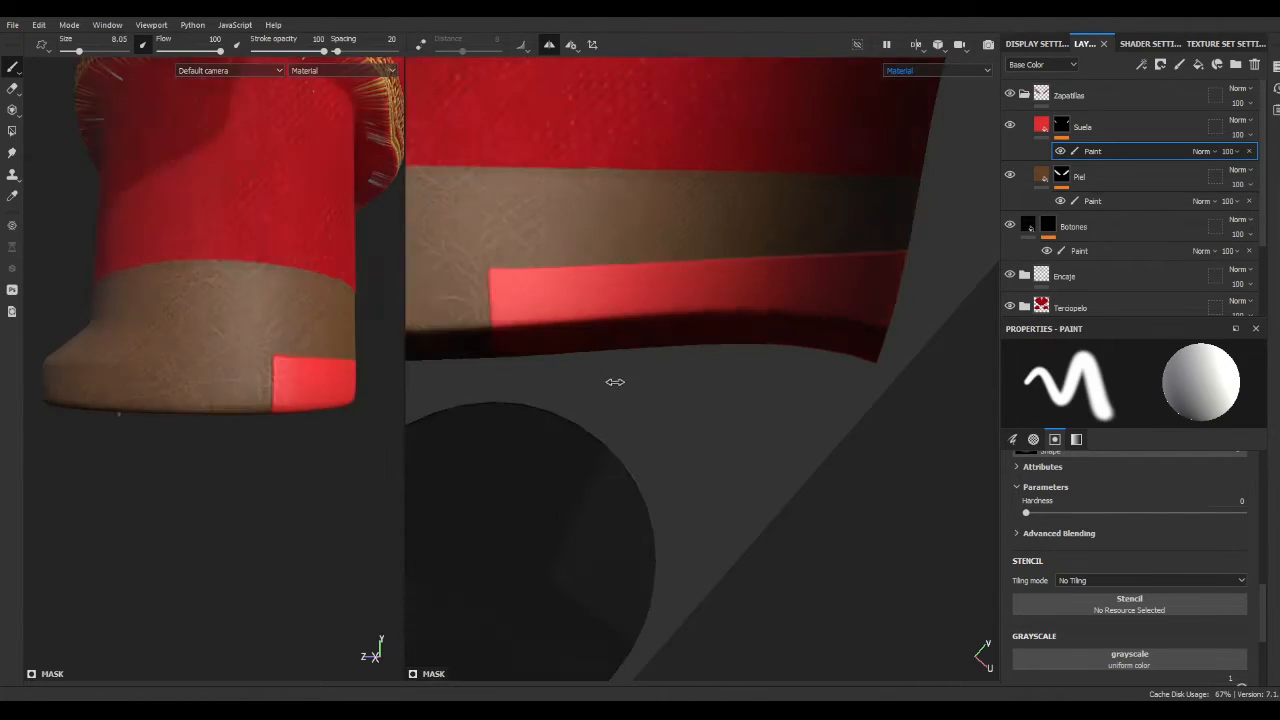
- Paint the thin curved sole line from the heel to the toe on the Suela mask with a size 2.48 brush
scroll(611, 383, down, 2)
alt+middle_drag(470, 385, 763, 390)
ctrl+right_drag(780, 376, 768, 371)
key(c)
key(c)
key(m)
scroll(483, 336, up, 1)
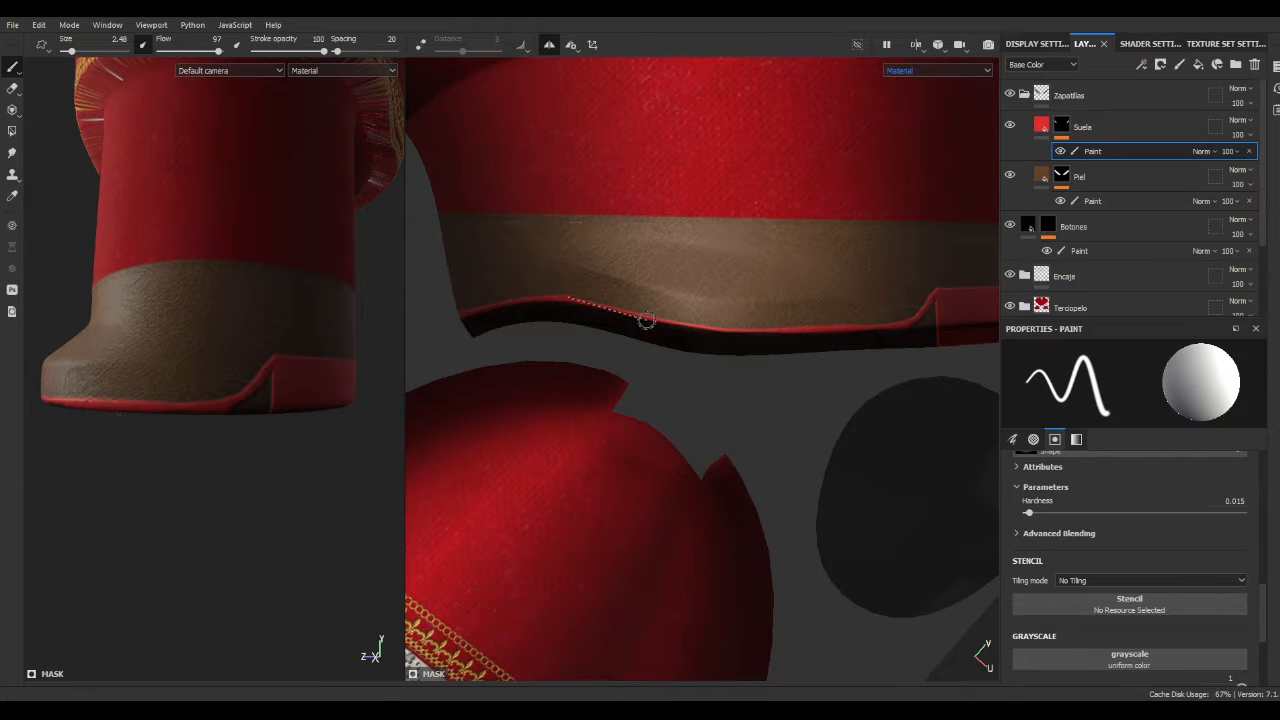
- Curve the sole line up to the heel on the shoe's inner side, alternating the mask paint between black and white
key(x)
scroll(890, 362, up, 3)
mouse_move(260, 410)
alt+mouse_down()
mouse_move(389, 405)
mouse_move(317, 371)
mouse_move(290, 320)
alt+mouse_up()
scroll(793, 392, down, 4)
scroll(793, 392, down, 5)
drag(405, 410, 556, 410)
scroll(380, 380, up, 4)
alt+drag(360, 431, 416, 383)
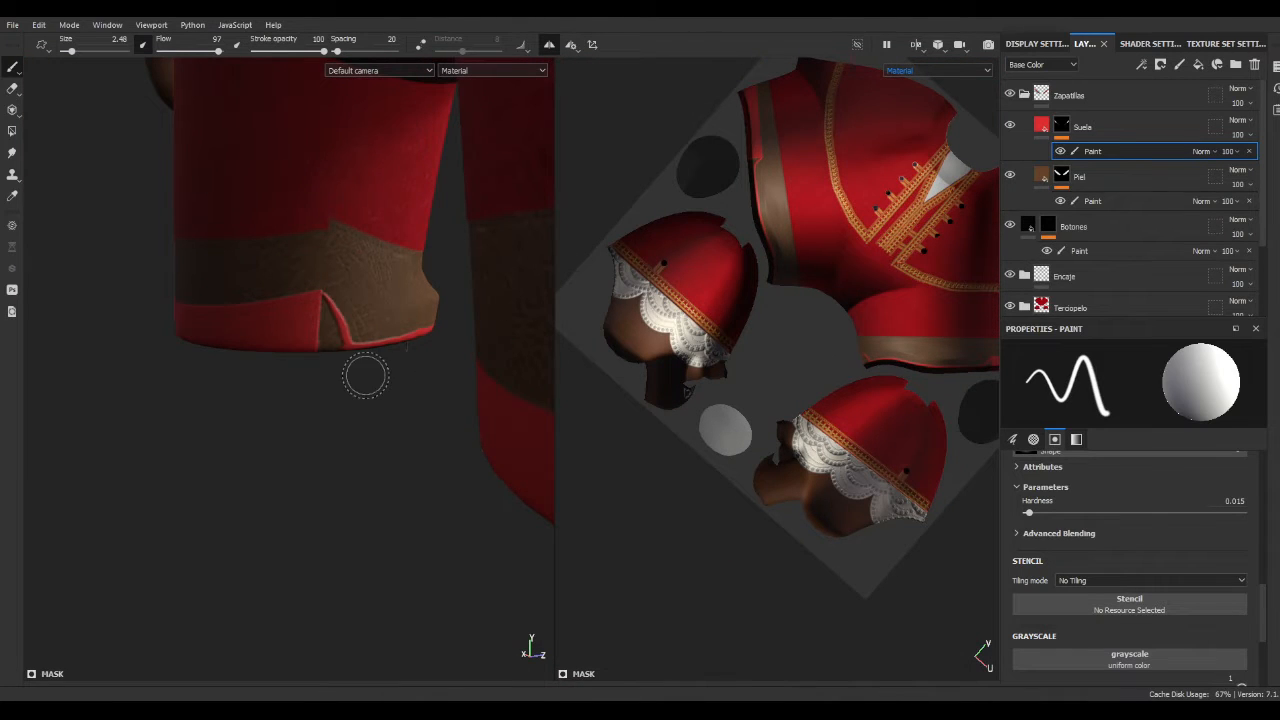
scroll(766, 312, up, 6)
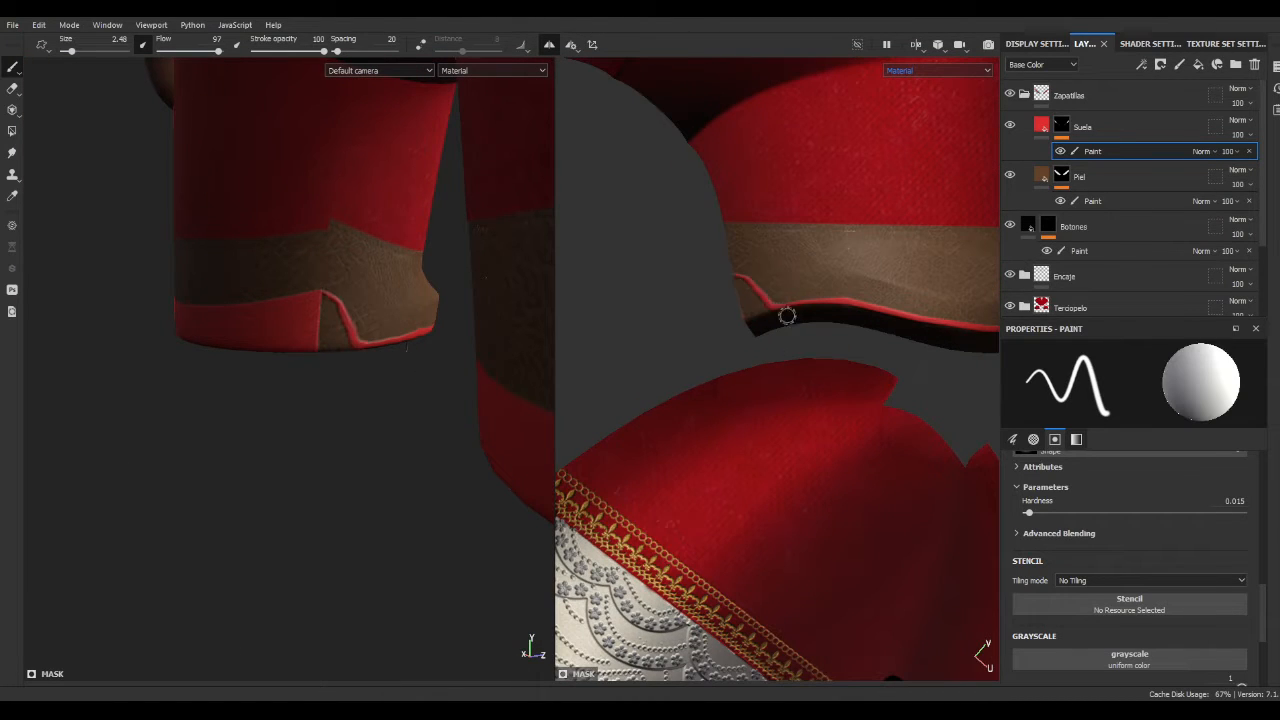
- Check and touch up the curved end of the sole line on the mirrored shoe under rotated lighting
alt+drag(510, 410, 551, 408)
alt+middle_drag(940, 580, 731, 209)
alt+middle_drag(830, 640, 771, 363)
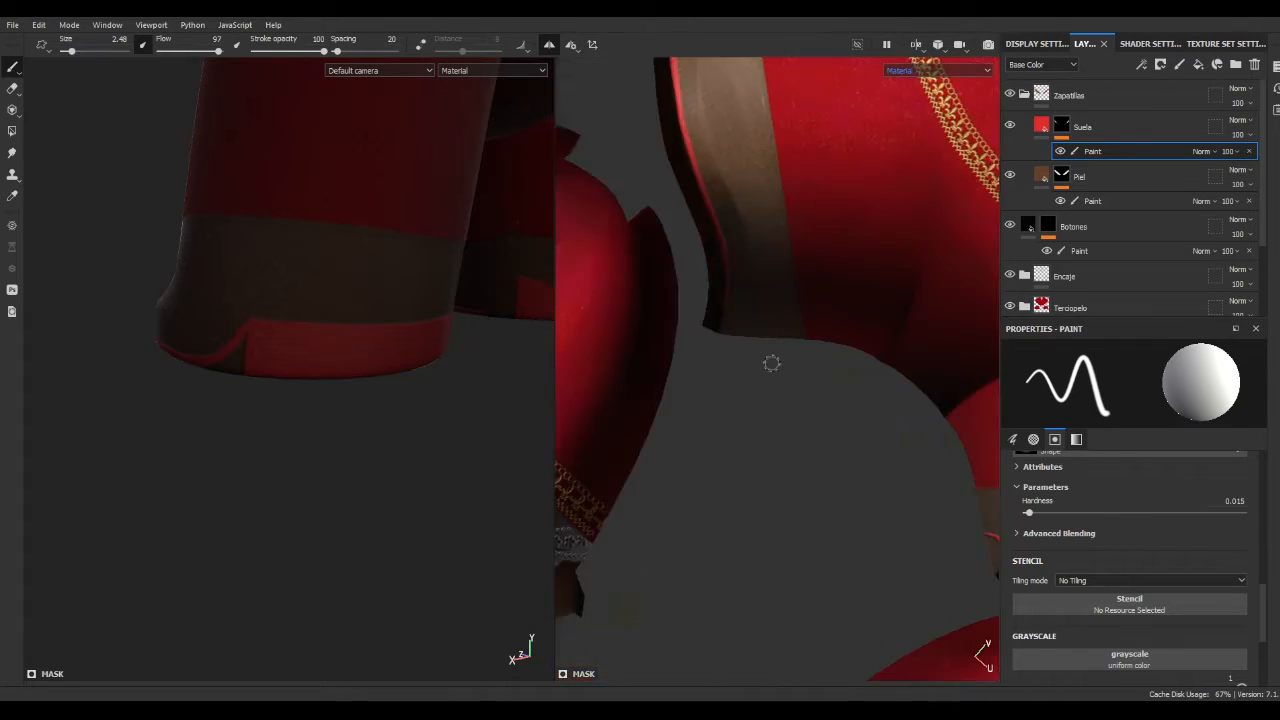
alt+drag(771, 363, 590, 305)
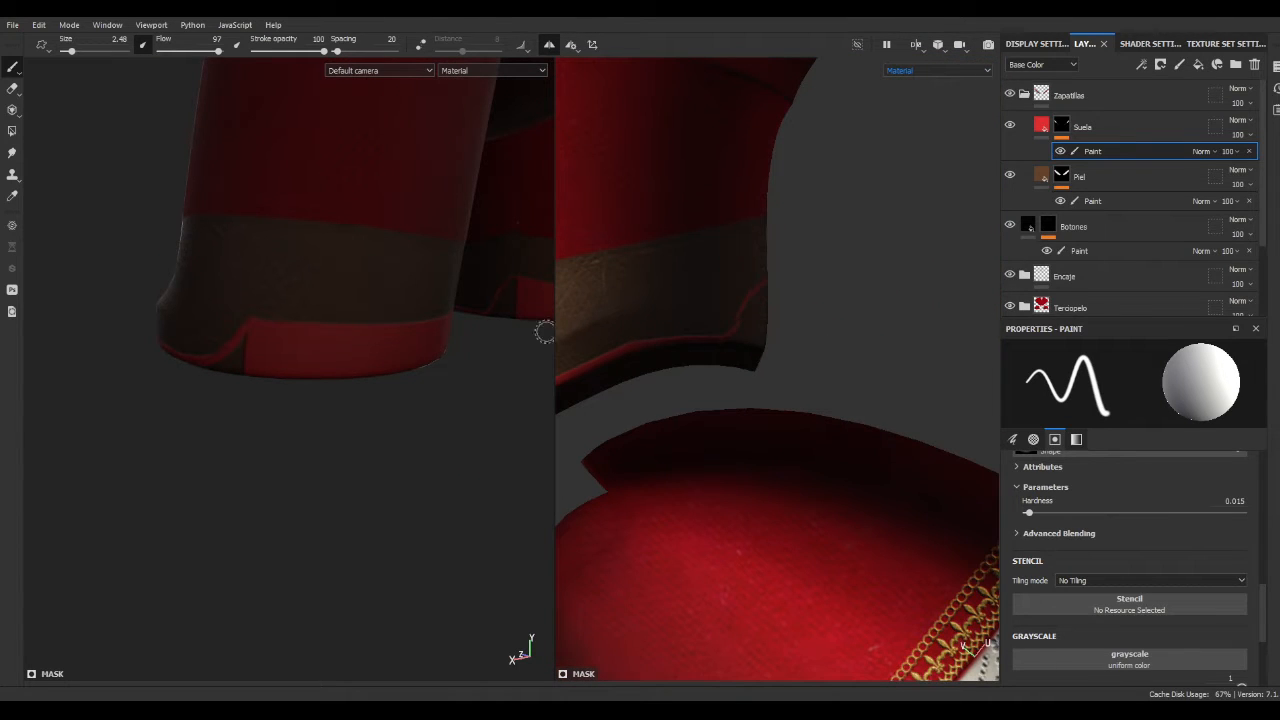
shift+right_drag(731, 309, 774, 334)
key(x)
key(x)
- Fill the heel segment of the shoe's underside on the Suela mask with symmetry and a size 2.48 brush
alt+drag(774, 334, 640, 400)
scroll(762, 340, down, 4)
key(x)
alt+drag(500, 410, 346, 250)
scroll(797, 335, down, 3)
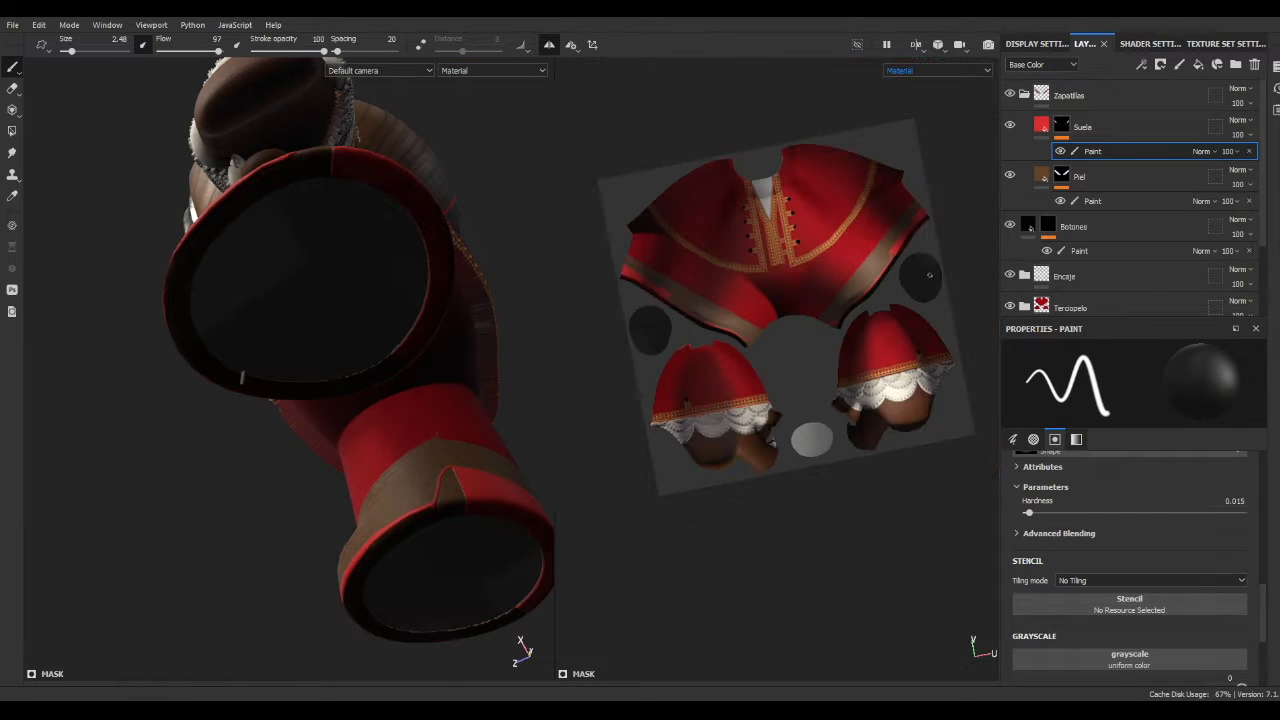
scroll(694, 364, up, 5)
shift+right_drag(746, 291, 846, 314)
alt+drag(846, 314, 825, 252)
key(c)
key(c)
key(m)
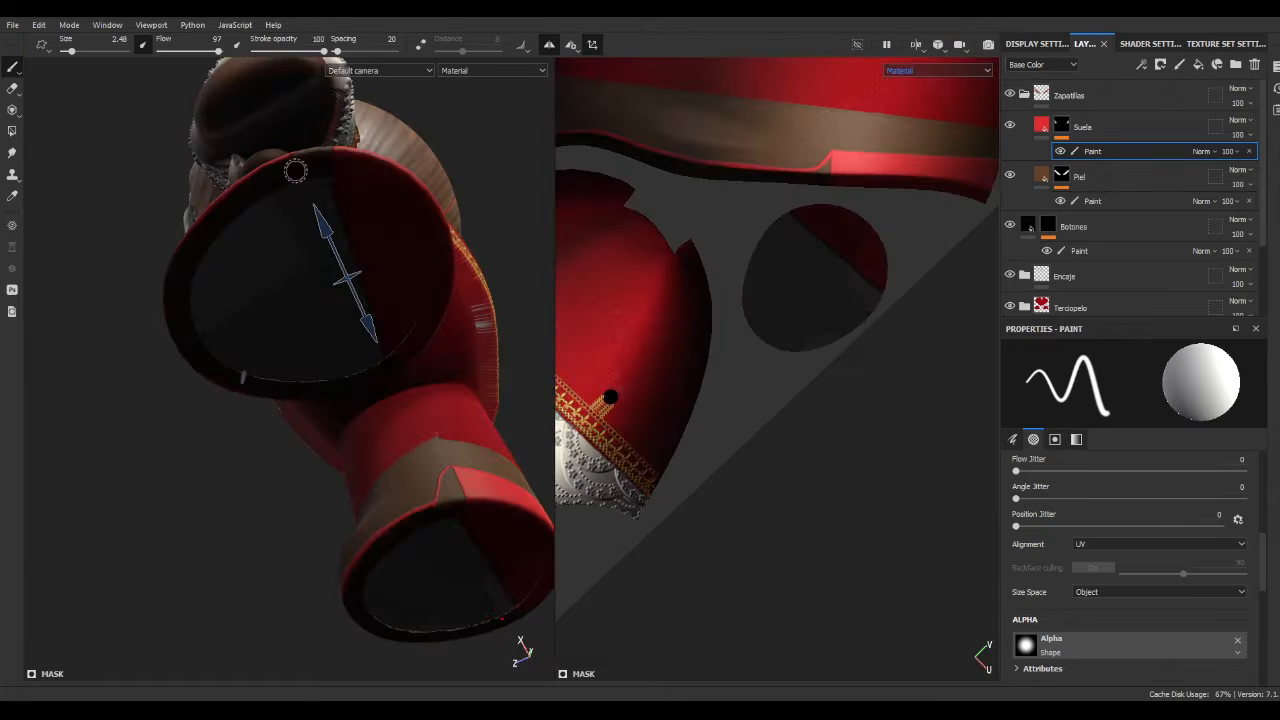
- Fill the front of the underside, leaving a diagonal strip unpainted, and clean the strip's edge with a size 1.62 brush
alt+drag(391, 403, 332, 304)
drag(783, 283, 812, 292)
scroll(812, 292, up, 3)
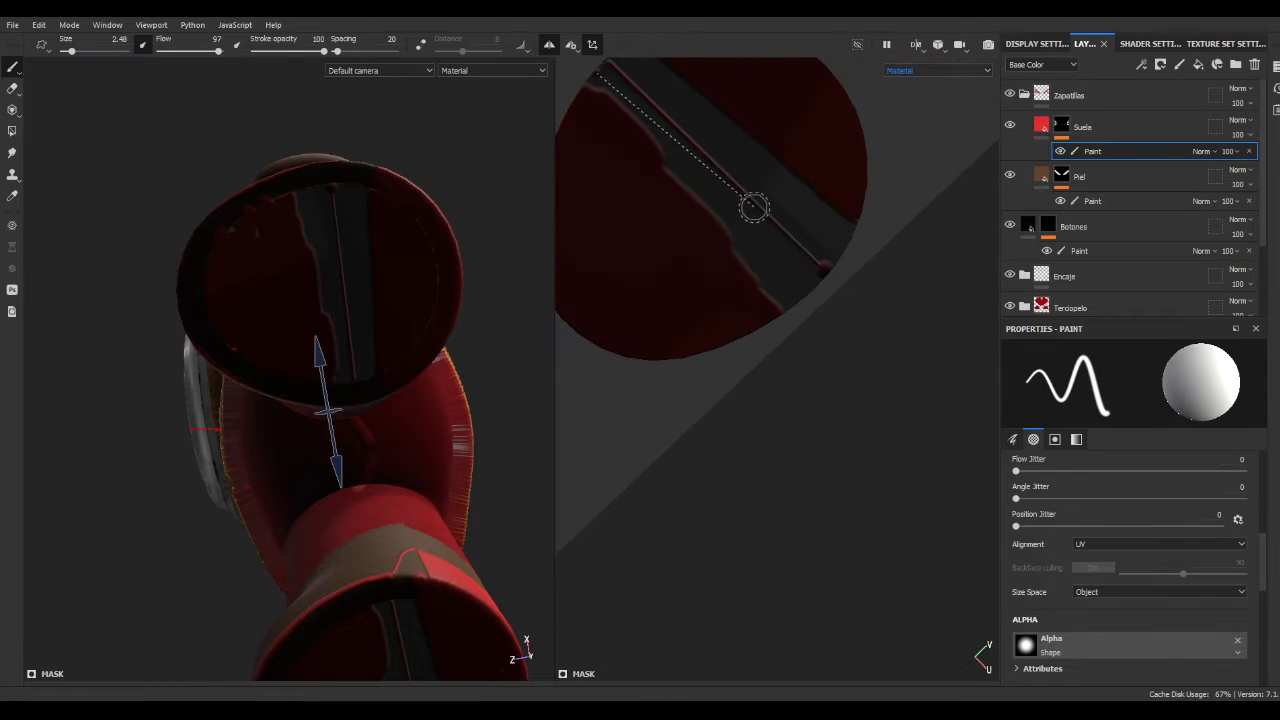
scroll(729, 266, up, 2)
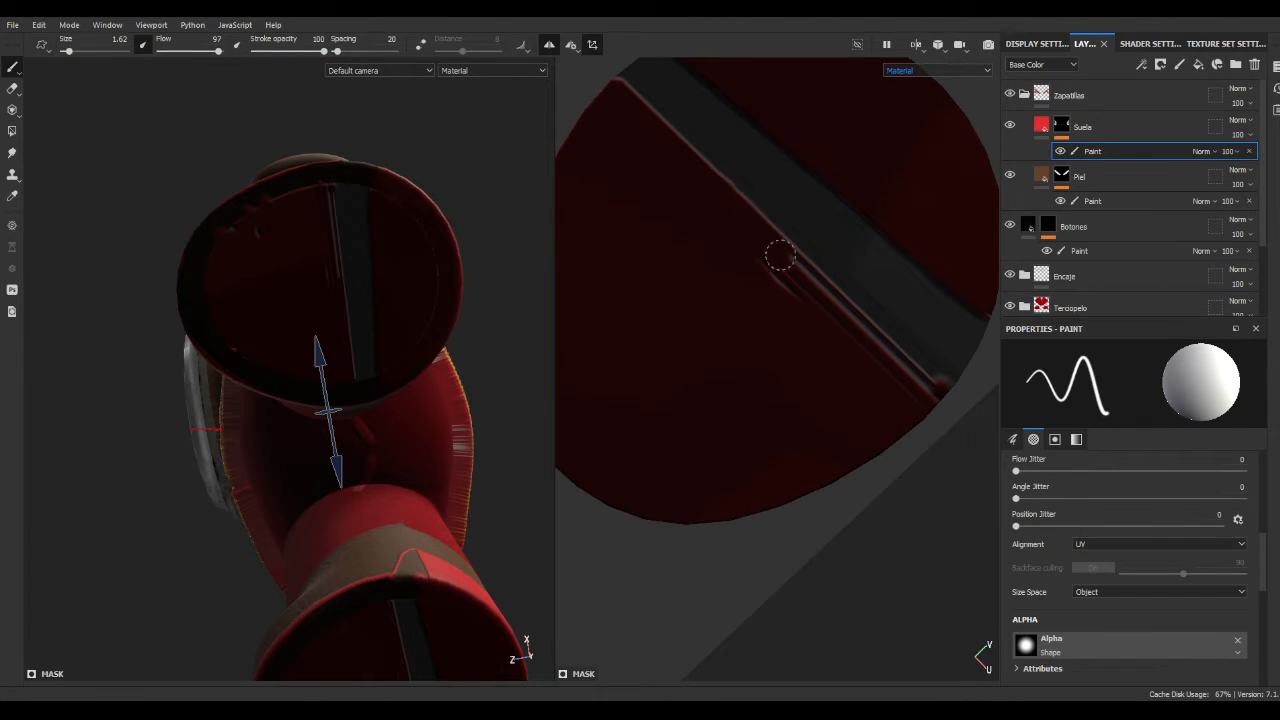
mouse_move(848, 285)
mouse_down()
mouse_move(877, 331)
mouse_move(945, 385)
mouse_up()
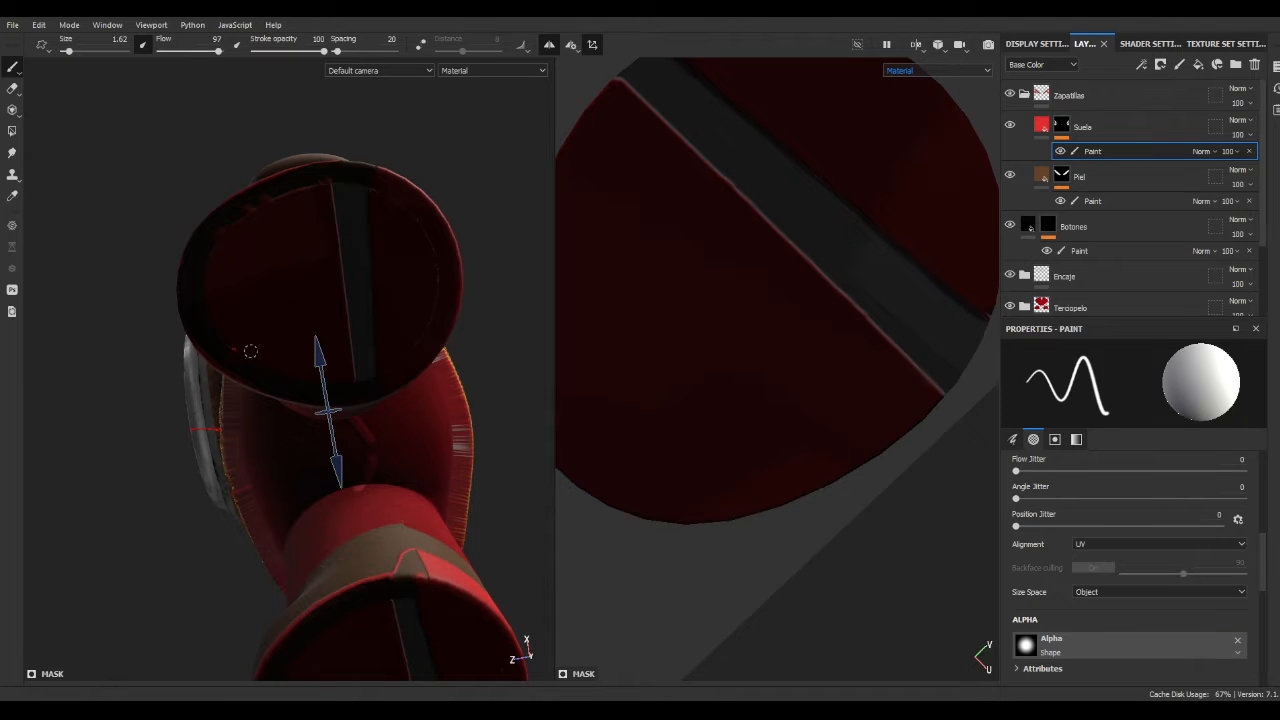
alt+drag(481, 270, 357, 172)
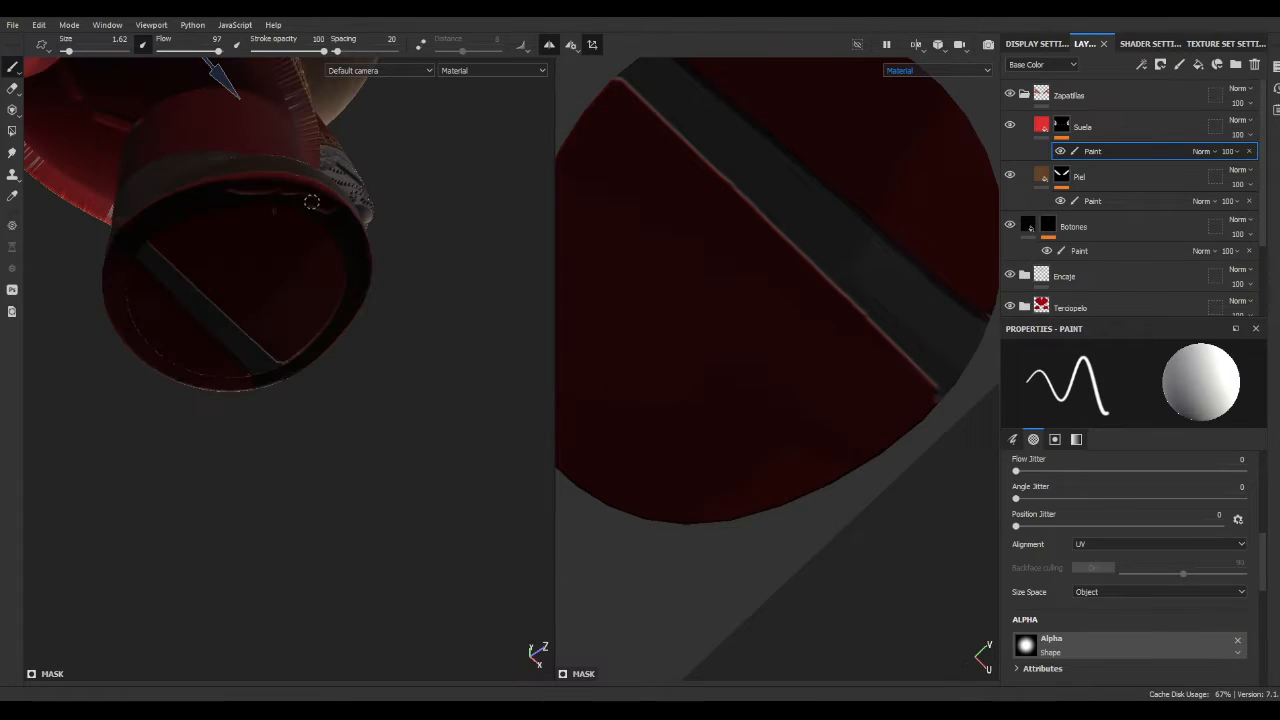
- Touch up gaps and rough edges of the Suela mask around the undersides and sole border in the Mask view
scroll(936, 402, down, 3)
drag(554, 174, 413, 174)
key(c)
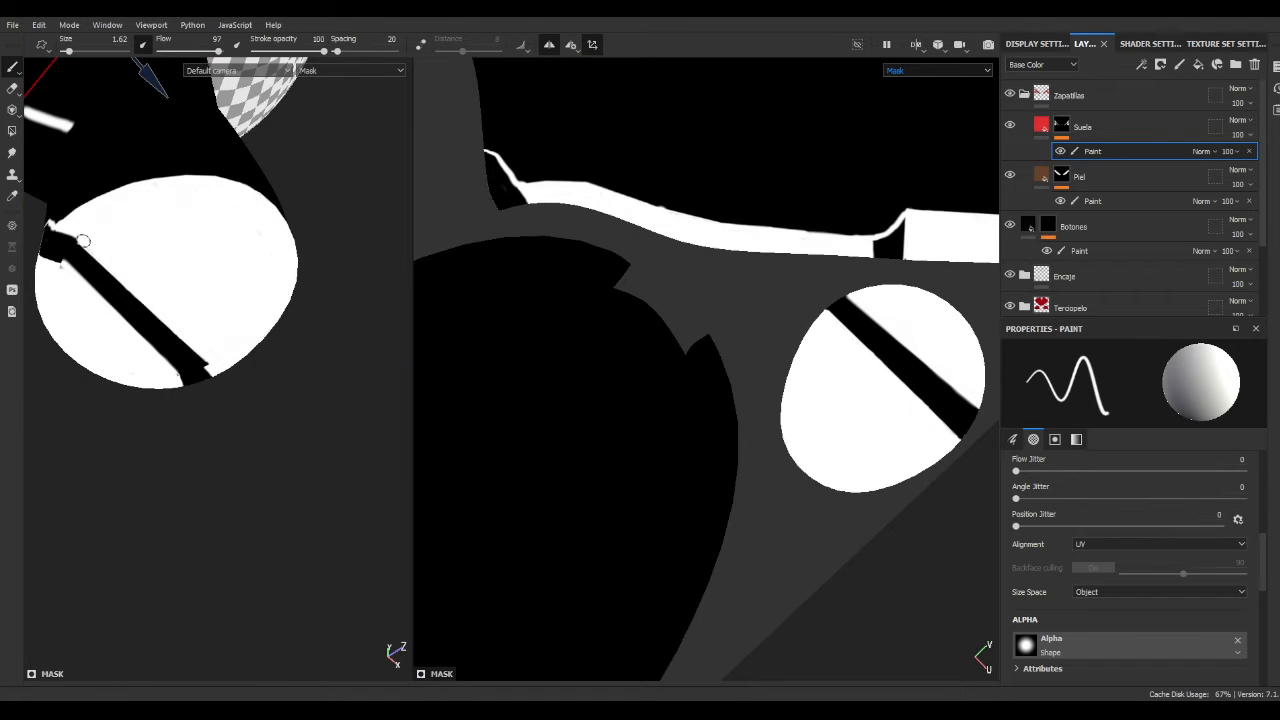
scroll(102, 299, down, 5)
scroll(200, 280, up, 2)
click(191, 292)
mouse_move(200, 295)
alt+mouse_down()
mouse_move(568, 471)
mouse_move(518, 196)
alt+mouse_up()
key(x)
scroll(577, 243, down, 4)
key(x)
scroll(794, 326, up, 2)
alt+drag(652, 111, 560, 180)
scroll(560, 180, down, 3)
mouse_move(330, 420)
alt+mouse_down()
mouse_move(247, 491)
mouse_move(189, 457)
mouse_move(257, 420)
mouse_move(263, 451)
alt+mouse_up()
key(m)
- Add Broche and black-masked OpacidadTacon fill layers, and paint the gap beside the heel on OpacidadTacon with a size 0.57 brush
alt+drag(640, 340, 760, 300)
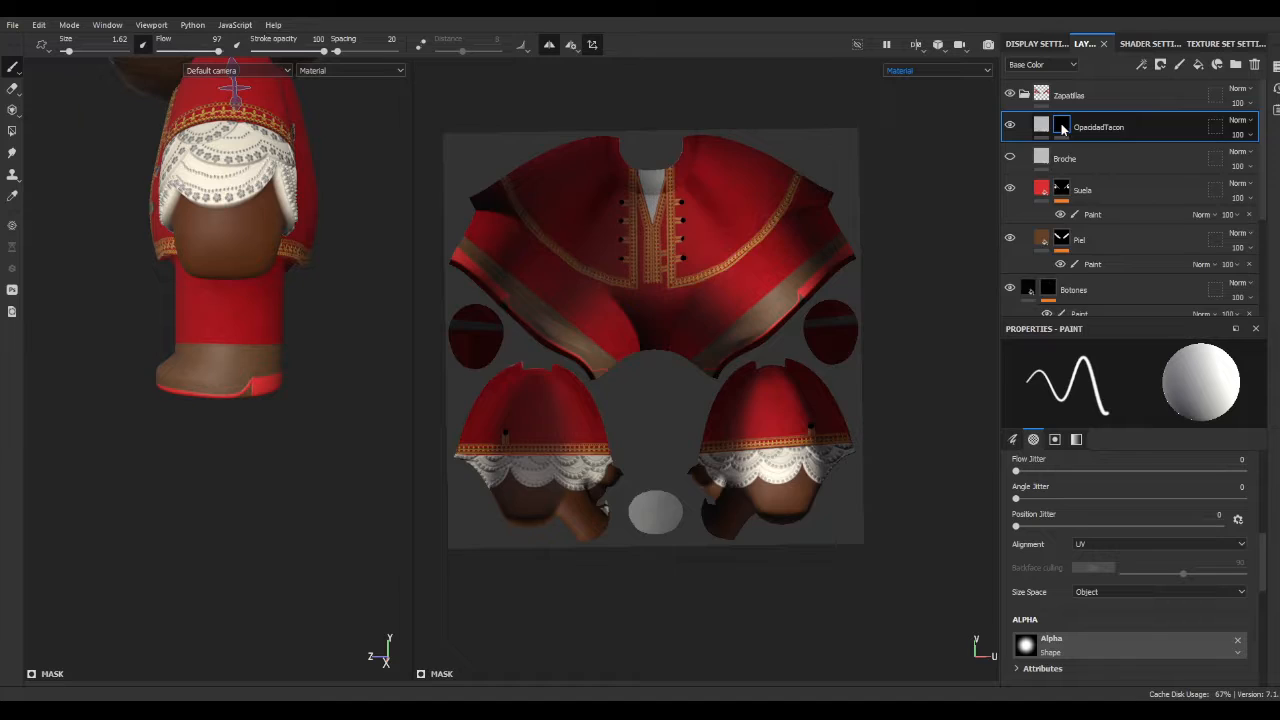
scroll(760, 400, up, 10)
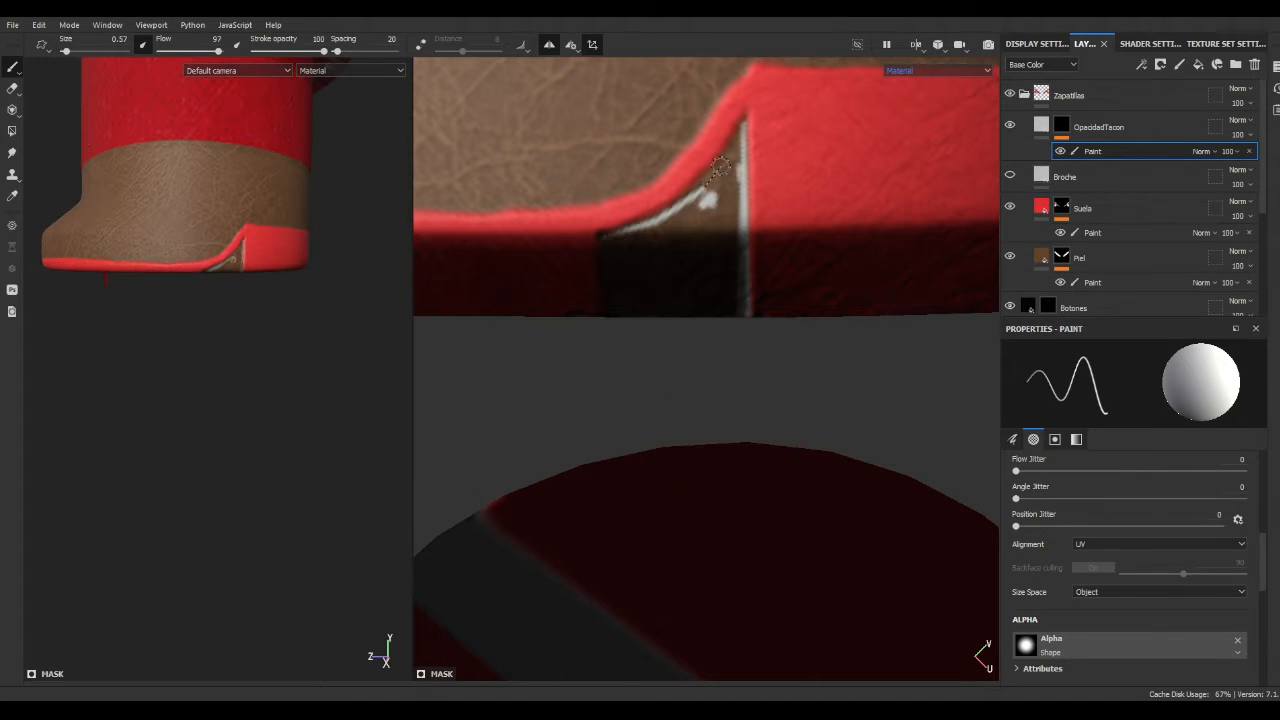
mouse_move(734, 188)
mouse_down()
mouse_move(660, 260)
mouse_move(710, 181)
mouse_up()
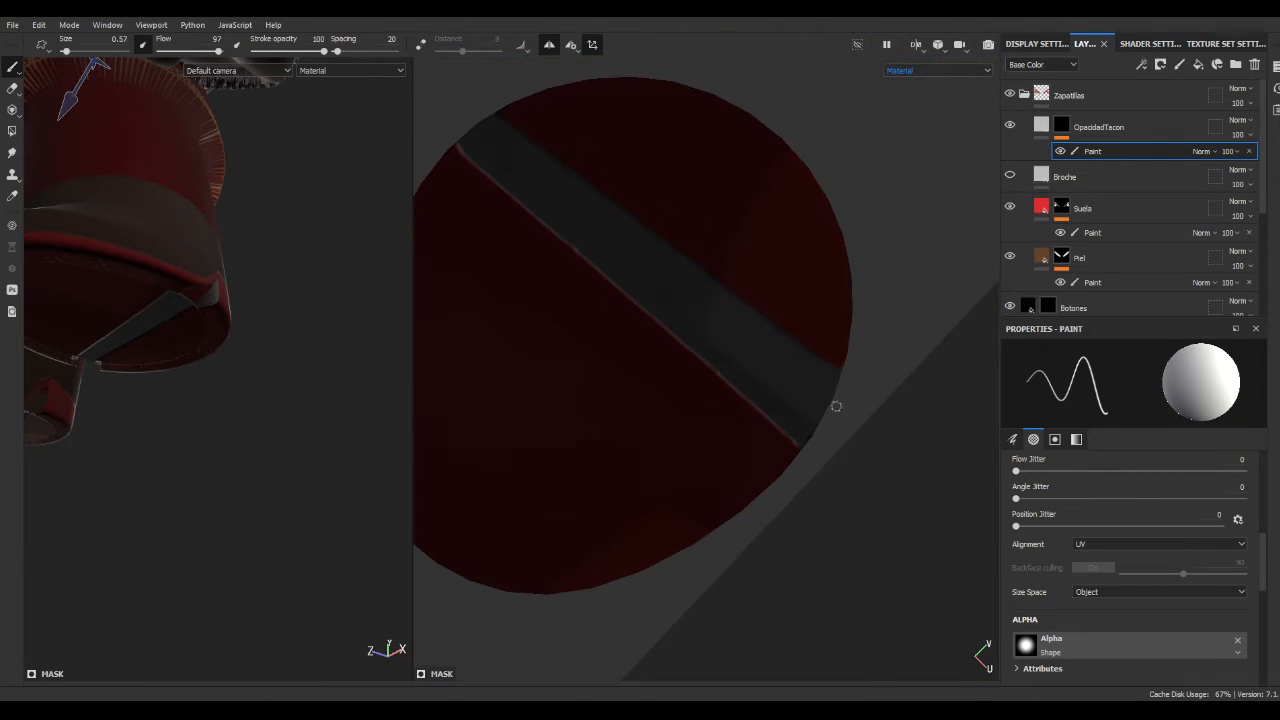
- Fill the diagonal strip on the underside on the OpacidadTacon mask with a size 1.69 brush in the Roughness view
key(b)
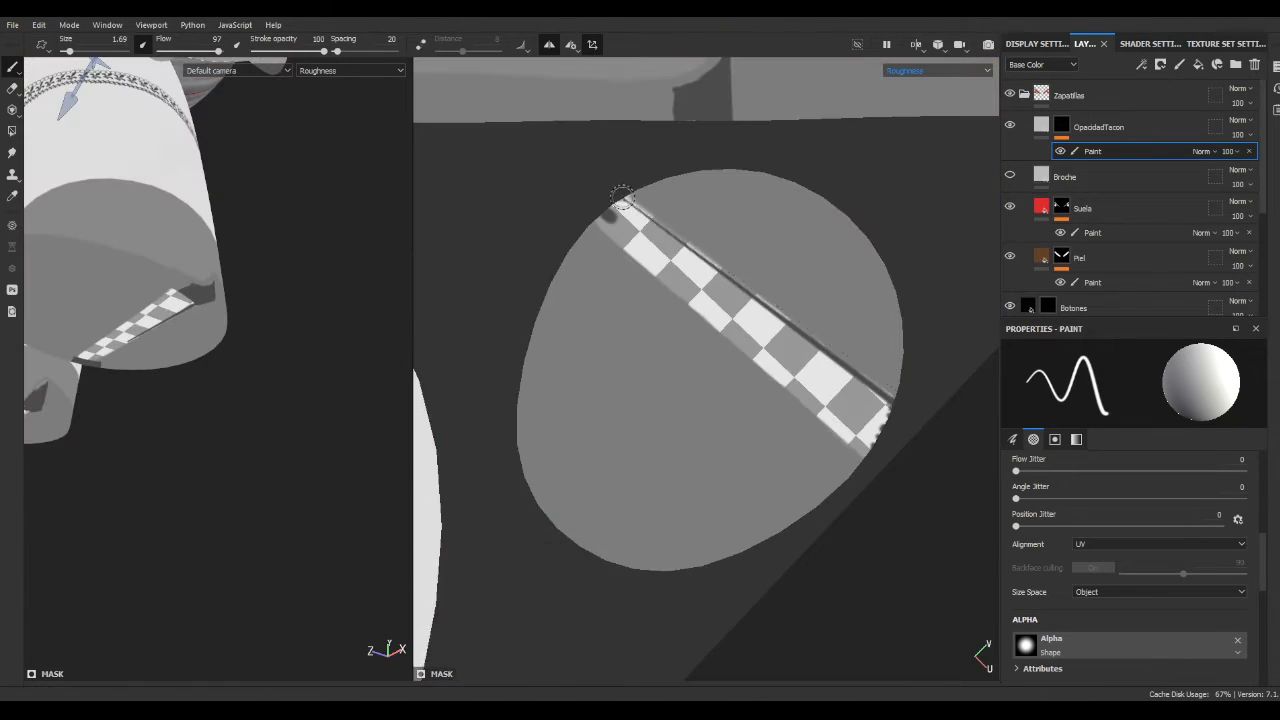
drag(792, 334, 886, 412)
drag(598, 216, 898, 481)
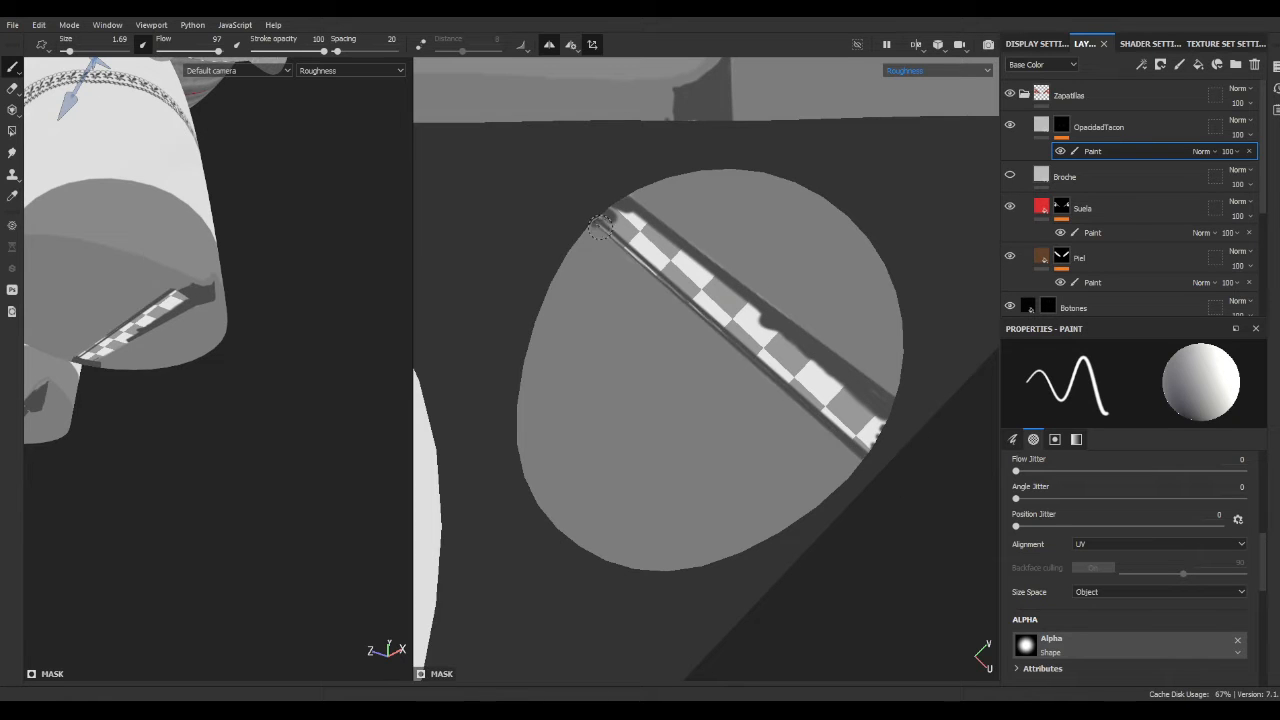
scroll(604, 231, up, 2)
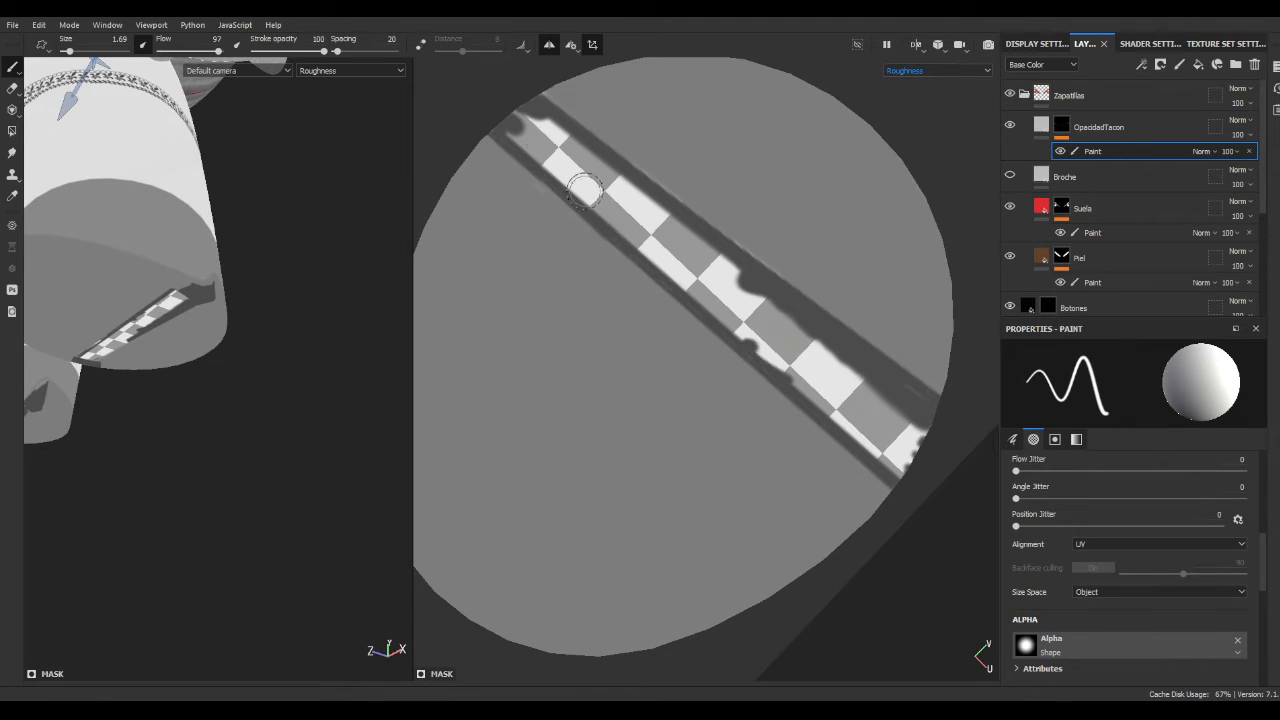
mouse_move(607, 173)
mouse_down()
mouse_move(740, 320)
mouse_move(925, 430)
mouse_move(806, 384)
mouse_up()
scroll(740, 367, down, 8)
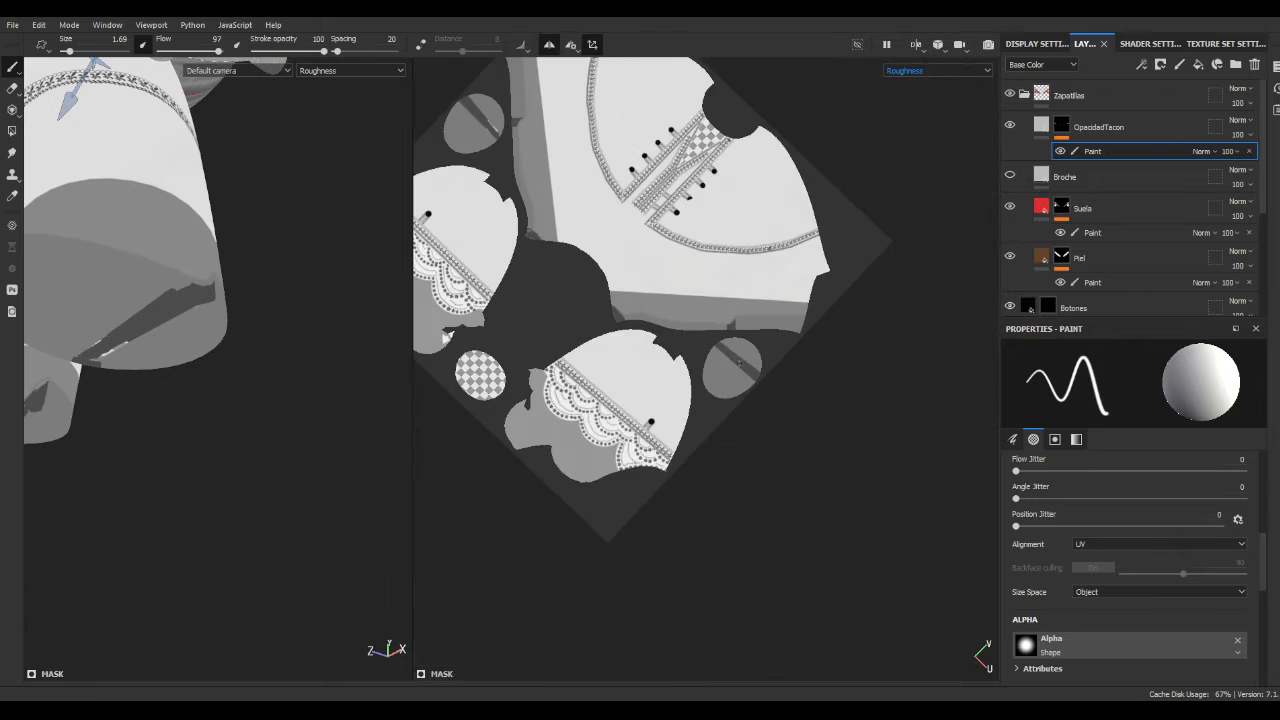
- Turn off painting symmetry and check the painted heel gap on the shoe's inner side
key(l)
scroll(677, 414, up, 3)
mouse_move(539, 252)
alt+middle_down()
mouse_move(677, 414)
mouse_move(568, 244)
alt+middle_up()
scroll(677, 414, down, 2)
alt+shift+drag(183, 389, 350, 385)
alt+middle_drag(430, 369, 563, 274)
click(1129, 282)
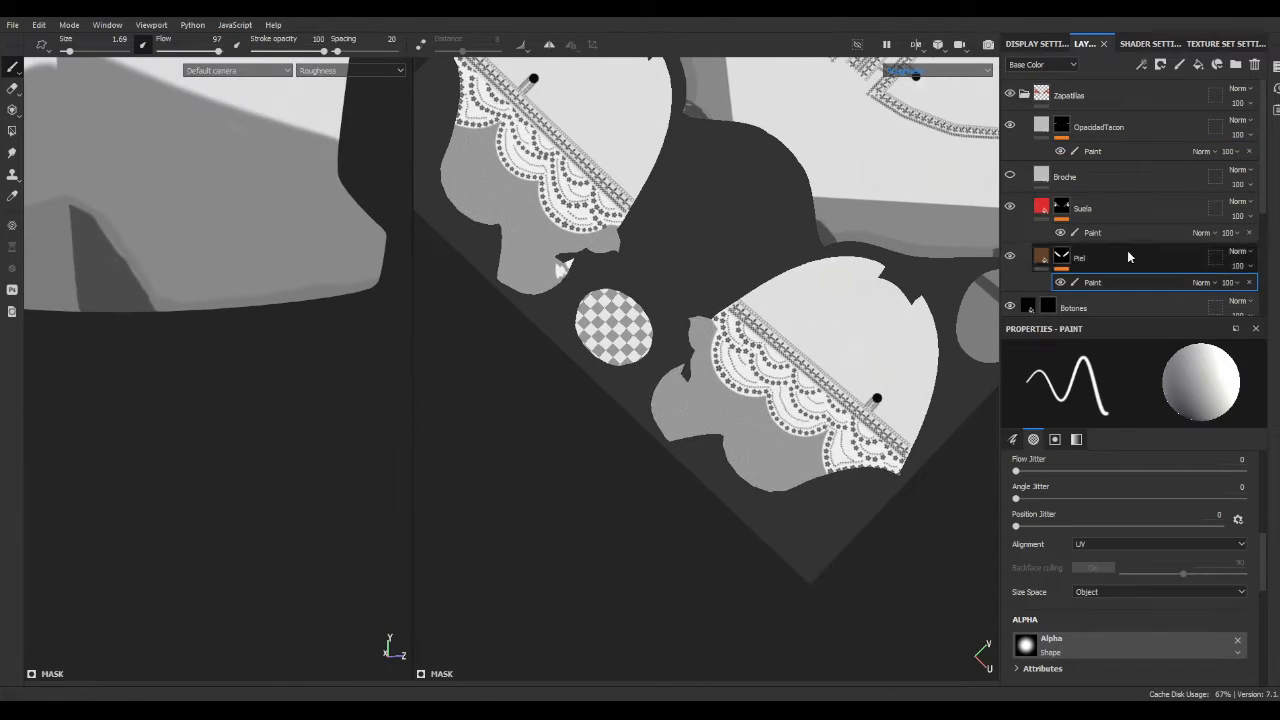
click(1024, 95)
click(1110, 295)
scroll(574, 297, up, 6)
scroll(678, 252, down, 6)
click(1024, 95)
- Fill the remaining spots of the diagonal strip on the other shoe's underside on the OpacidadTacon mask
alt+drag(300, 366, 60, 370)
alt+middle_drag(701, 222, 723, 289)
scroll(723, 289, up, 2)
scroll(723, 289, up, 3)
click(1105, 151)
scroll(843, 428, down, 5)
scroll(841, 295, up, 2)
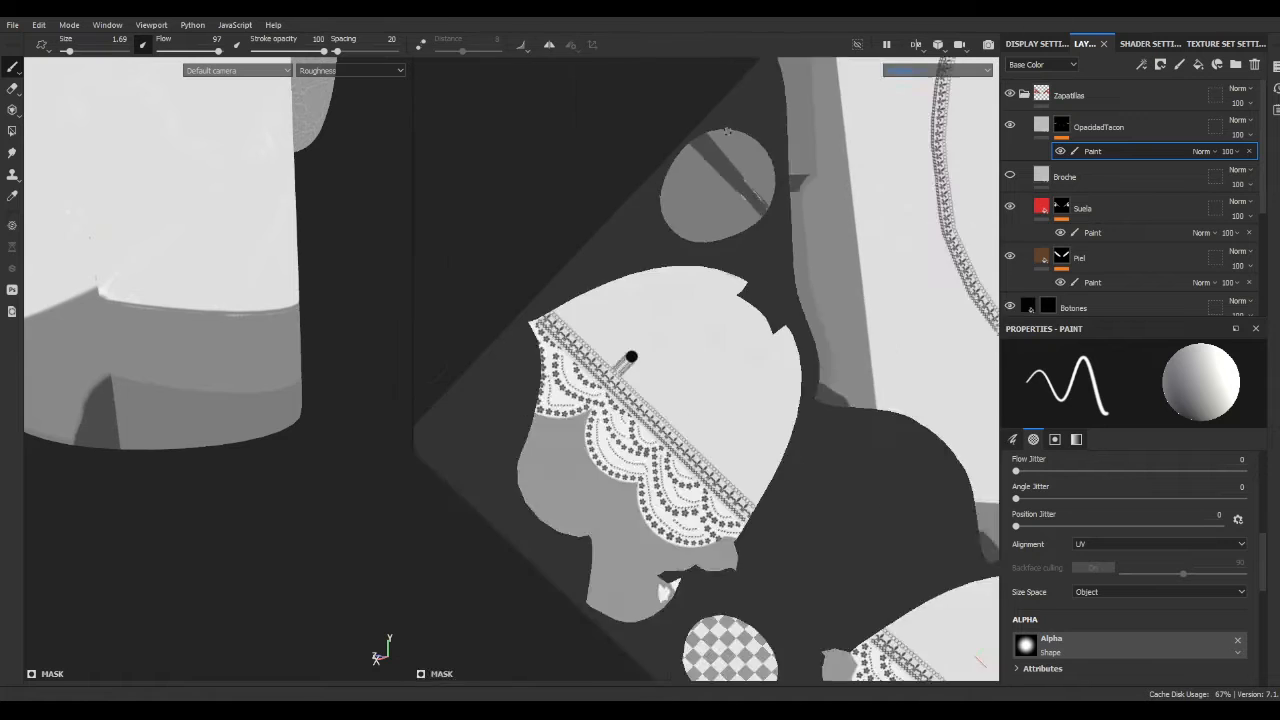
scroll(765, 182, up, 6)
drag(658, 177, 788, 329)
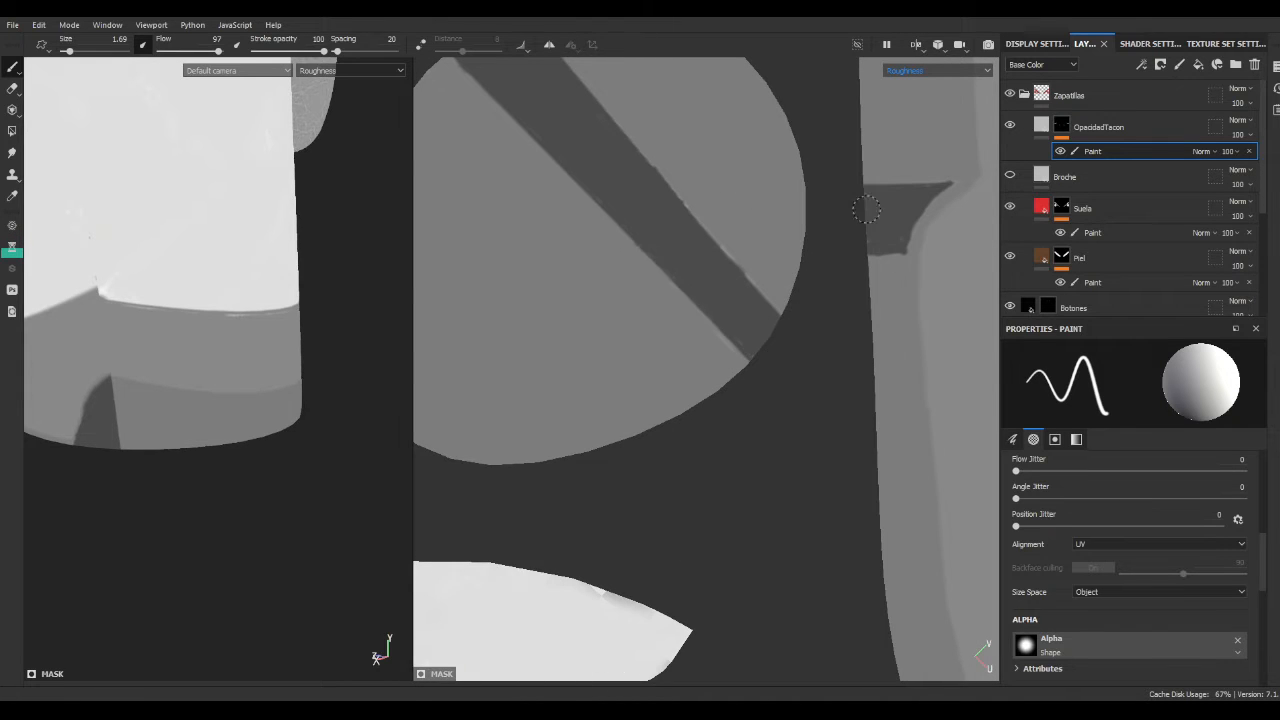
- Cycle through the channel views and examine the stray patch near the hand, switching a layer's visibility off and on
scroll(866, 209, down, 7)
key(c)
key(c)
key(c)
key(c)
key(m)
scroll(505, 383, up, 5)
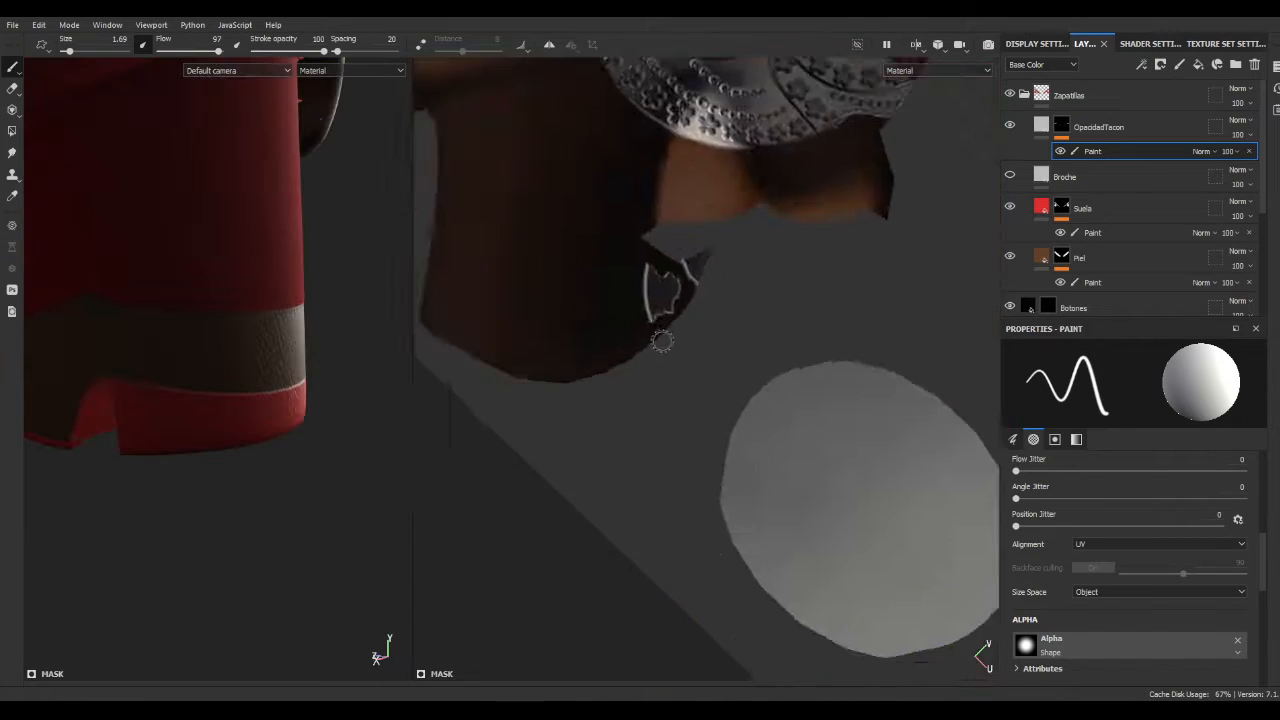
scroll(662, 341, up, 3)
click(1023, 95)
click(1010, 270)
click(1010, 270)
scroll(214, 400, down, 5)
- Erase the diagonal strip on one shoe's underside from the OpacidadTacon mask with black paint in the Mask view
alt+drag(214, 403, 270, 330)
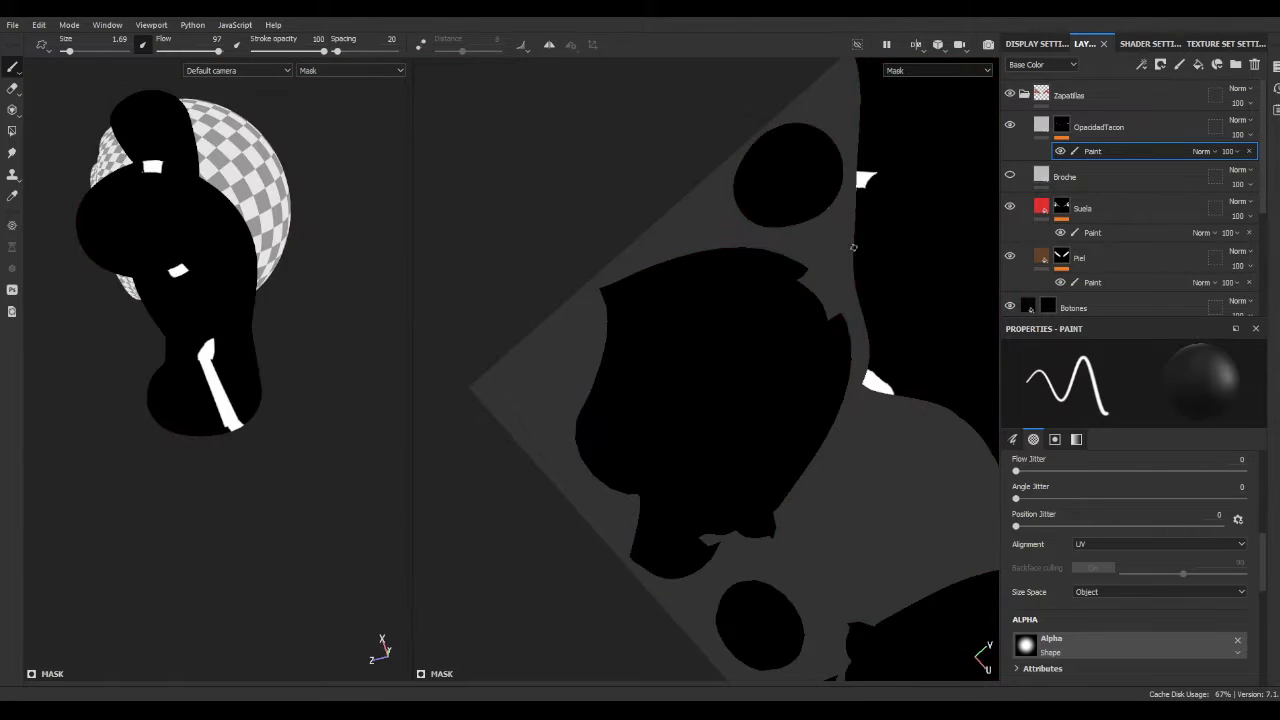
key(m)
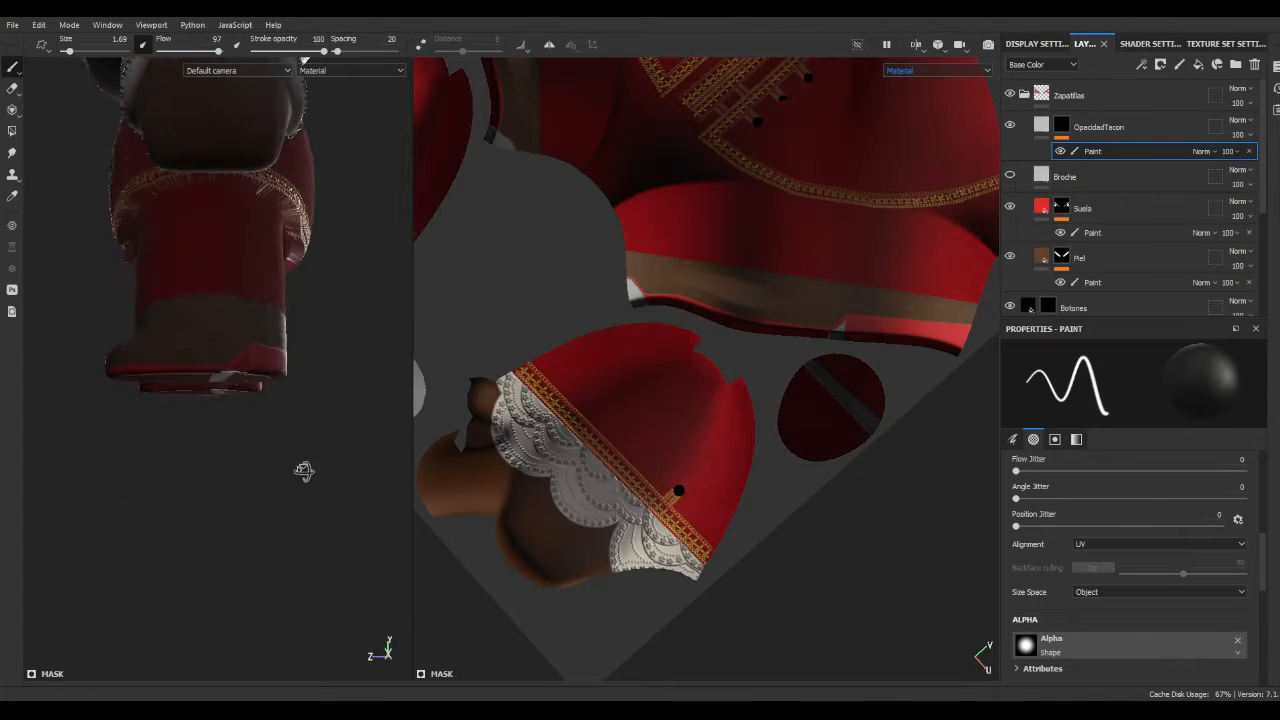
alt+drag(306, 471, 269, 409)
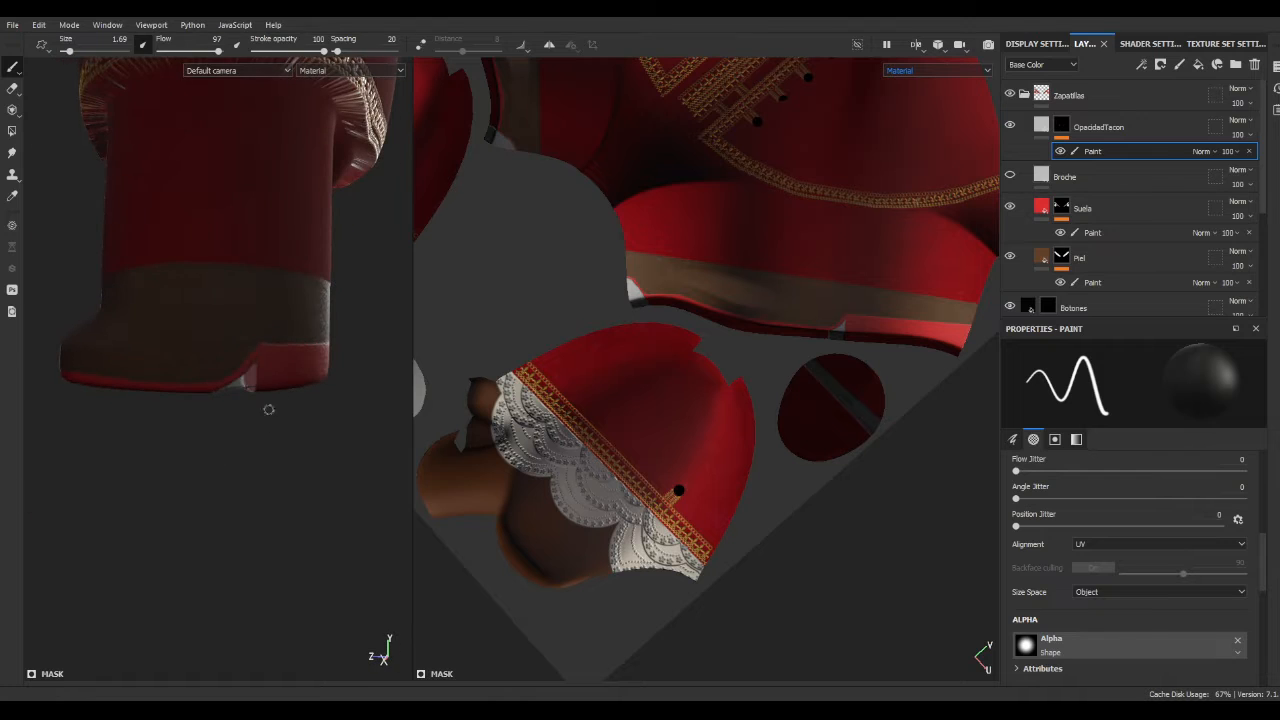
- Give the OpacidadTacon fill a dark brown base colour and roughness 1, keeping only its color, rough and nrm channels
click(1041, 124)
click(1160, 555)
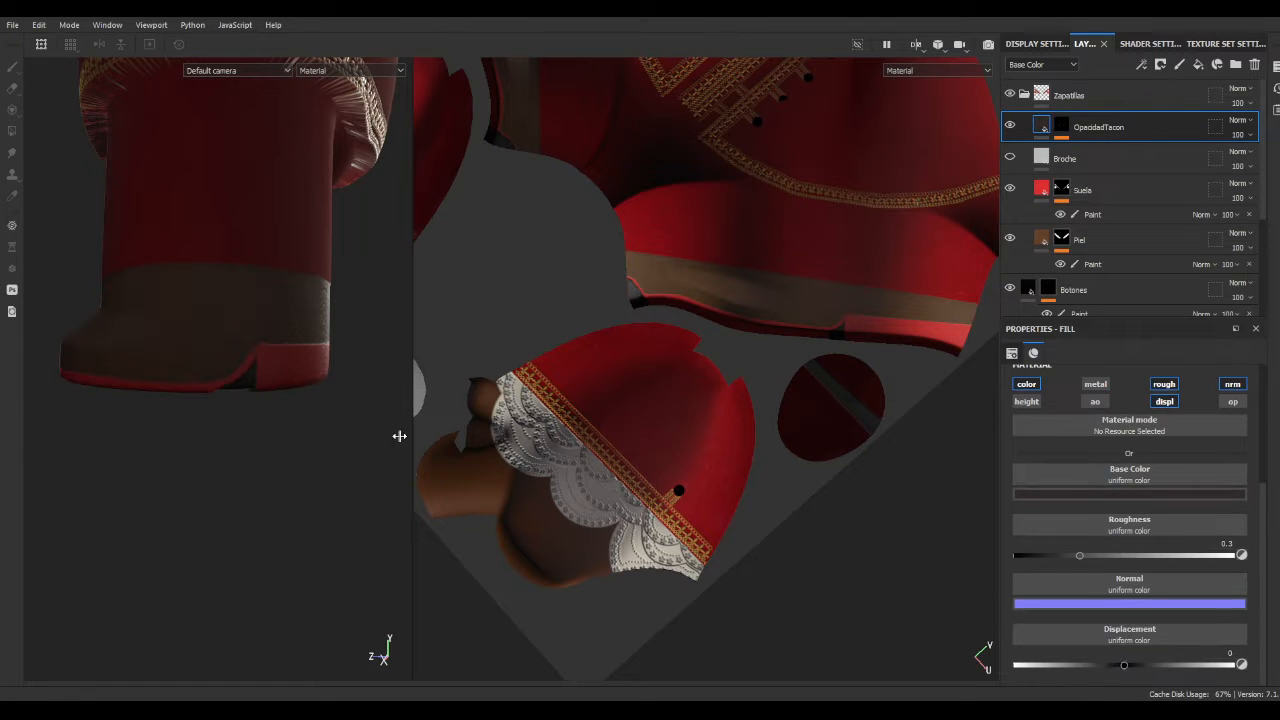
alt+drag(400, 434, 1137, 614)
- Cover the stray patch on the hand in the Guantes mask with the layers above hidden, and restore their visibility
scroll(1093, 539, up, 2)
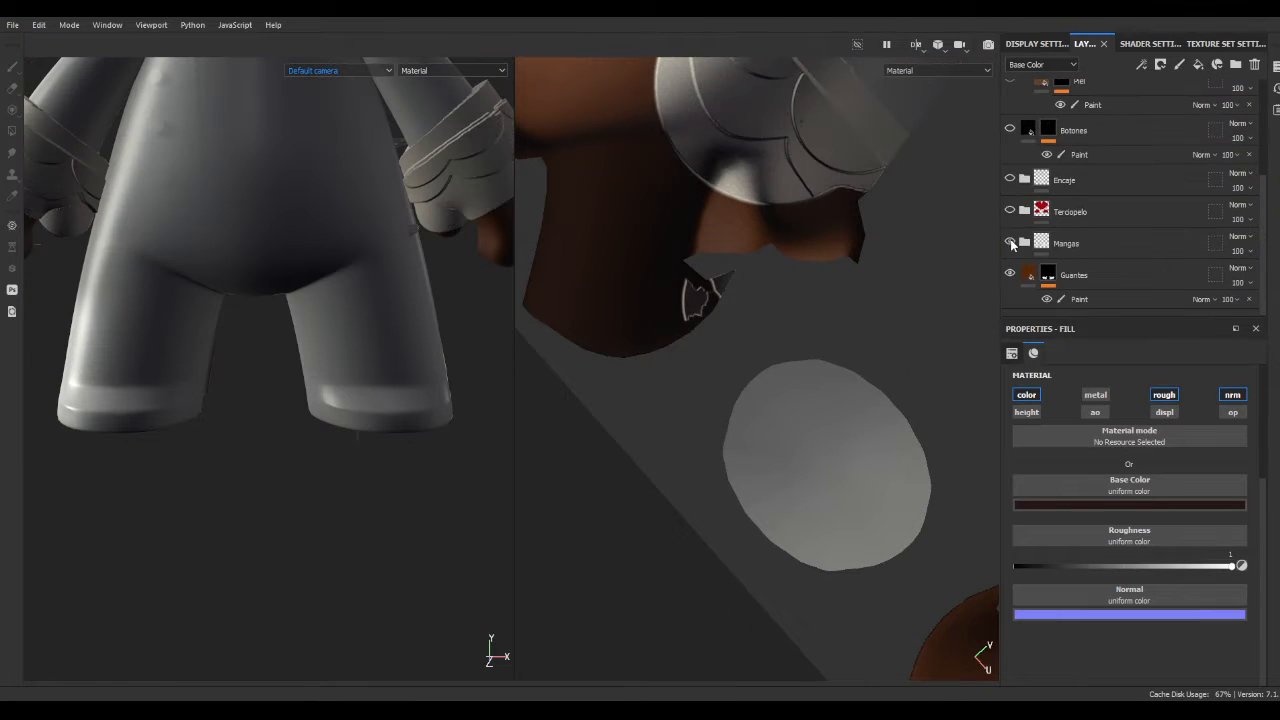
click(1009, 212)
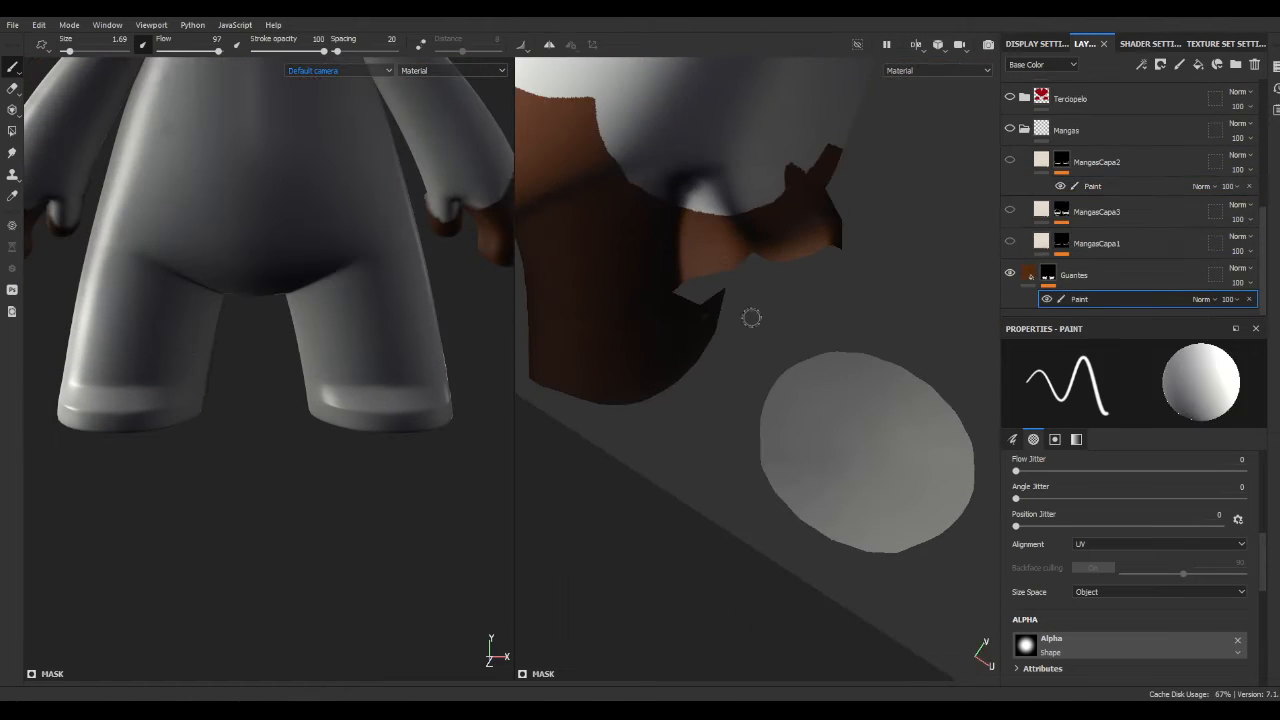
click(1010, 243)
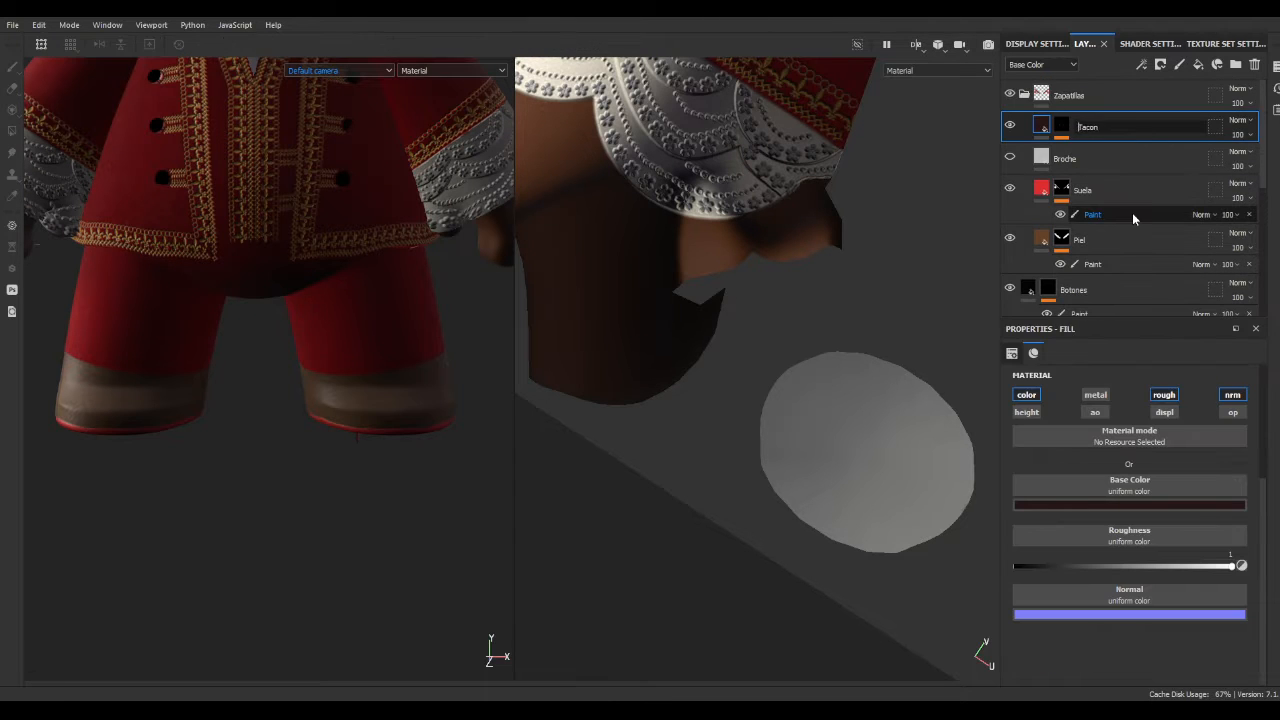
- Rename the OpacidadTacon layer as TaconSombra, move Broche above it and make Broche visible
drag(1090, 158, 1075, 114)
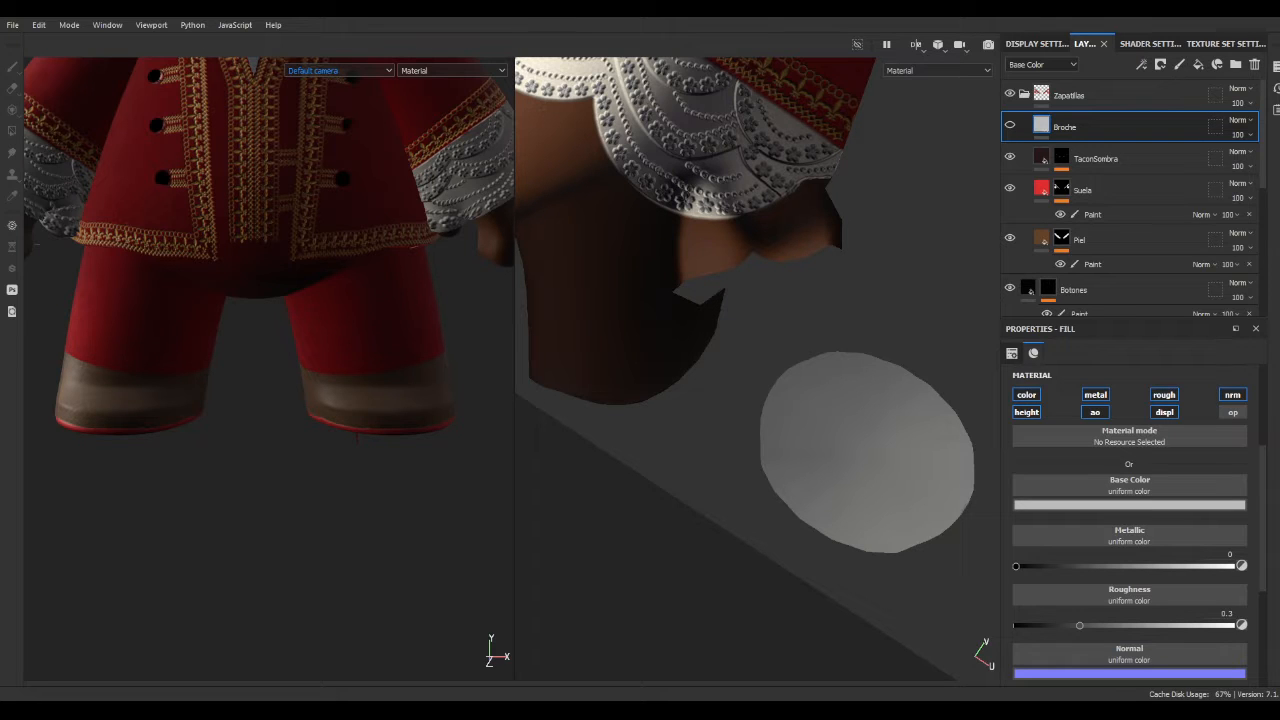
click(1010, 125)
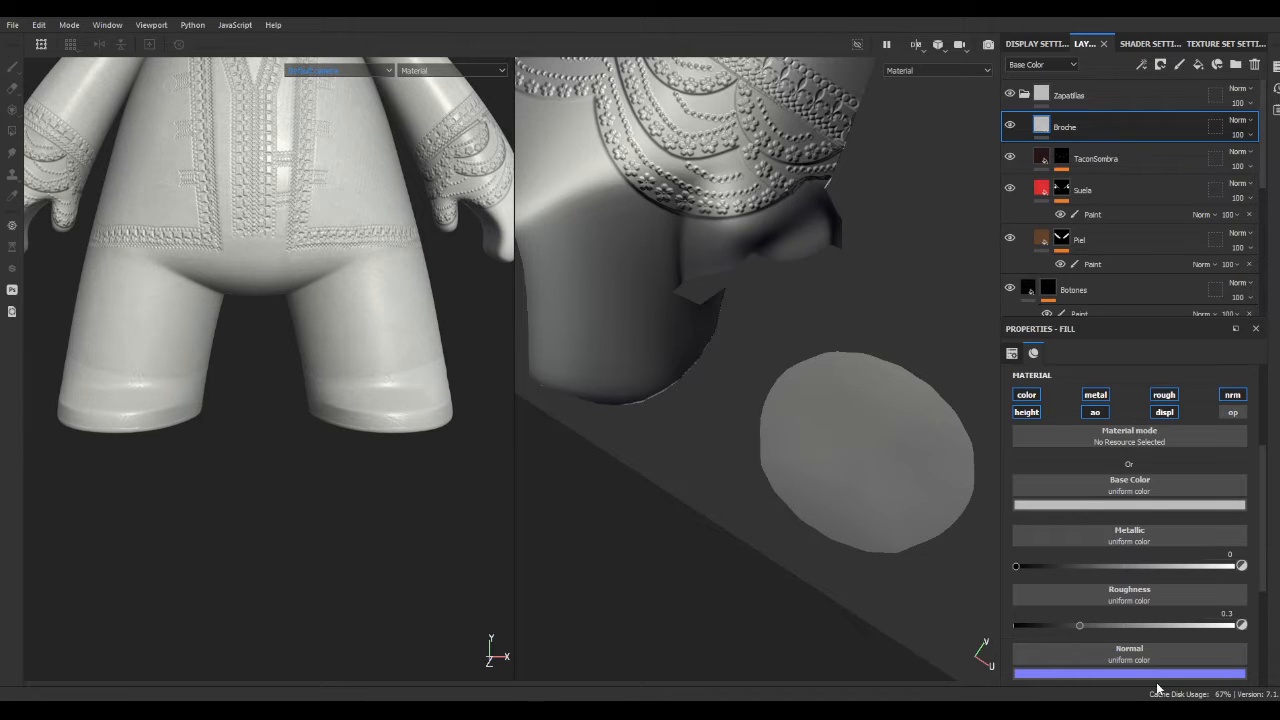
- Replace the plain Broche fill with the Glass Visor smart material named Broche, and give its Base layer a dark crimson base colour
drag(1030, 117, 1040, 126)
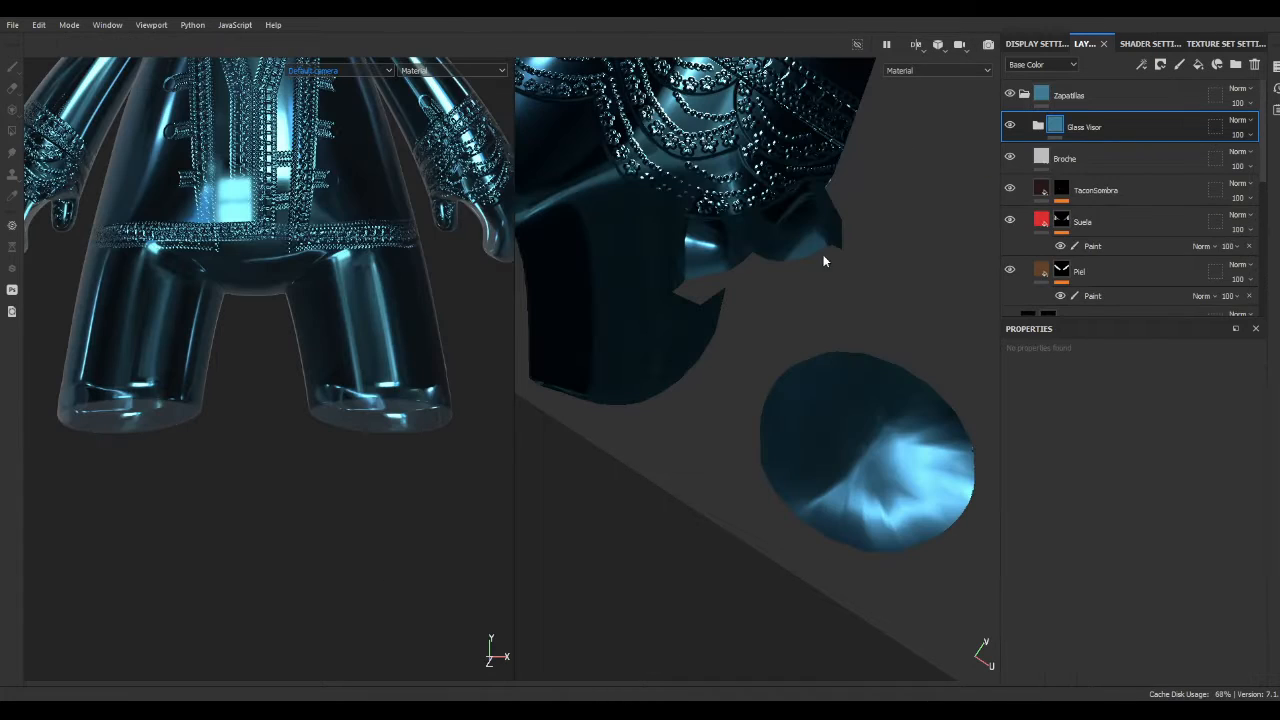
click(1075, 190)
click(1200, 505)
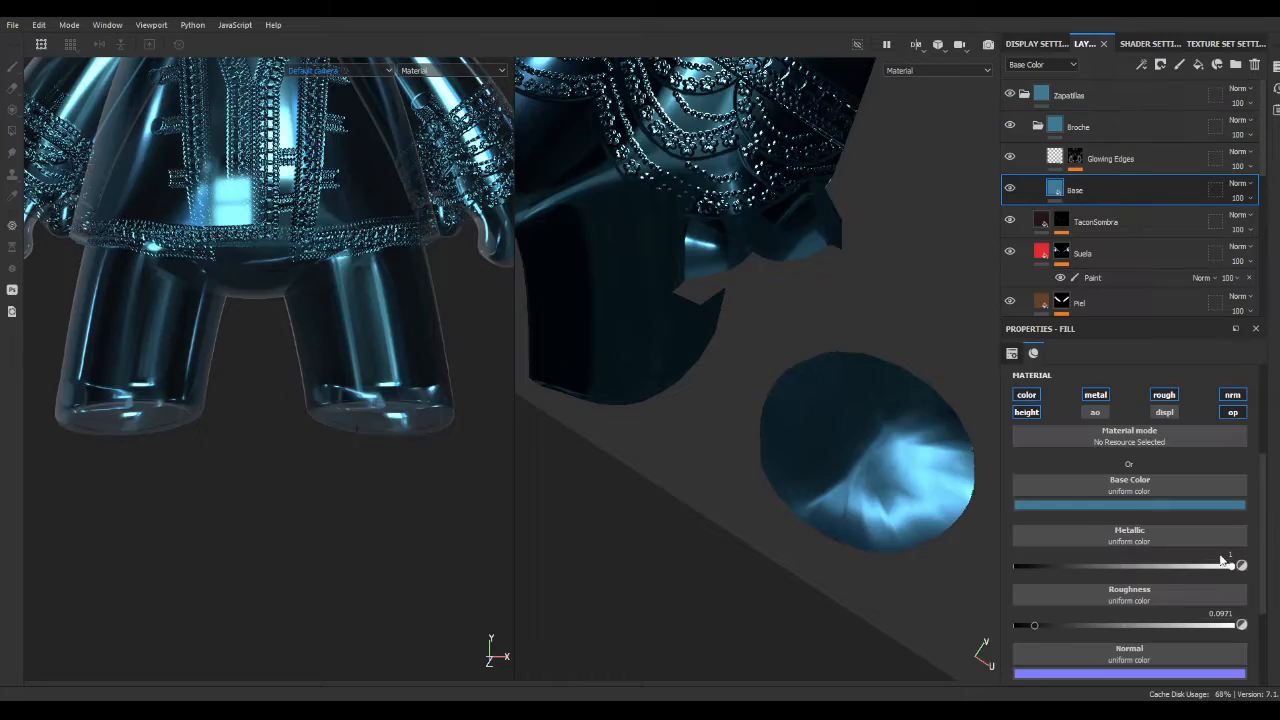
drag(1222, 560, 1191, 607)
alt+drag(366, 388, 380, 405)
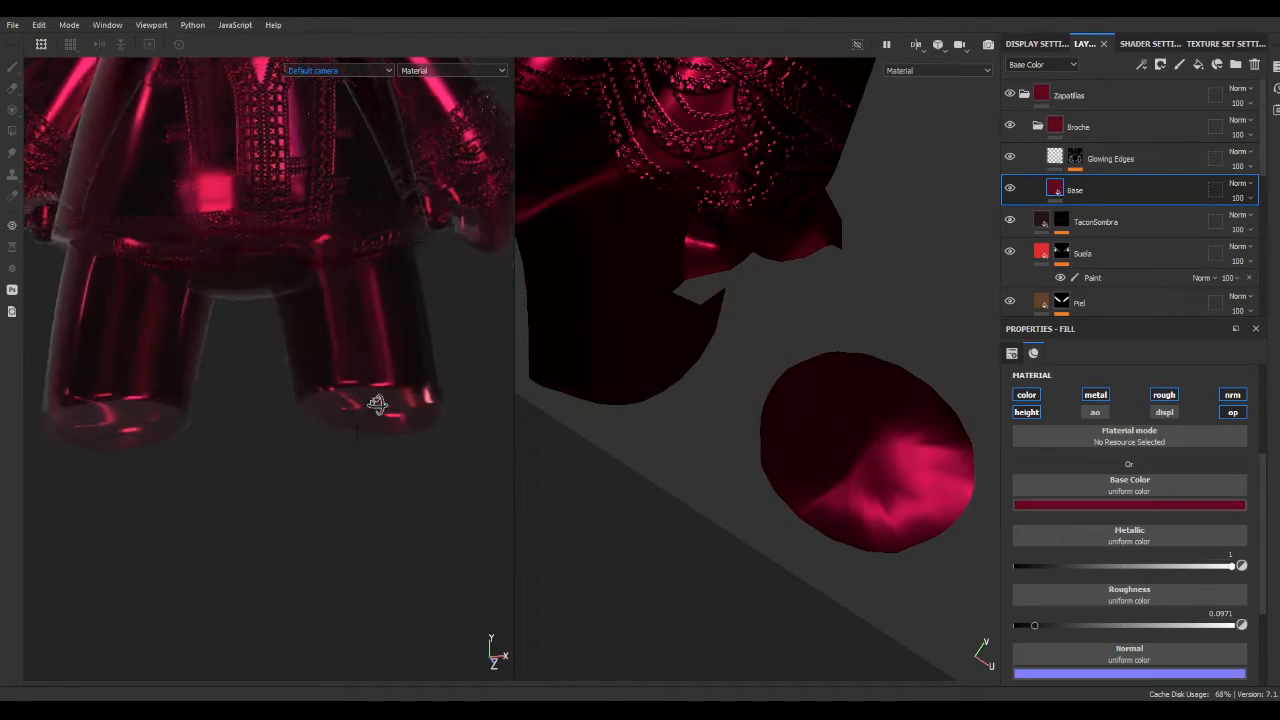
- Try masking the Broche folder and its Base layer with grayscale fill effects
right_click(1100, 190)
click(1134, 211)
right_click(1075, 190)
click(1130, 462)
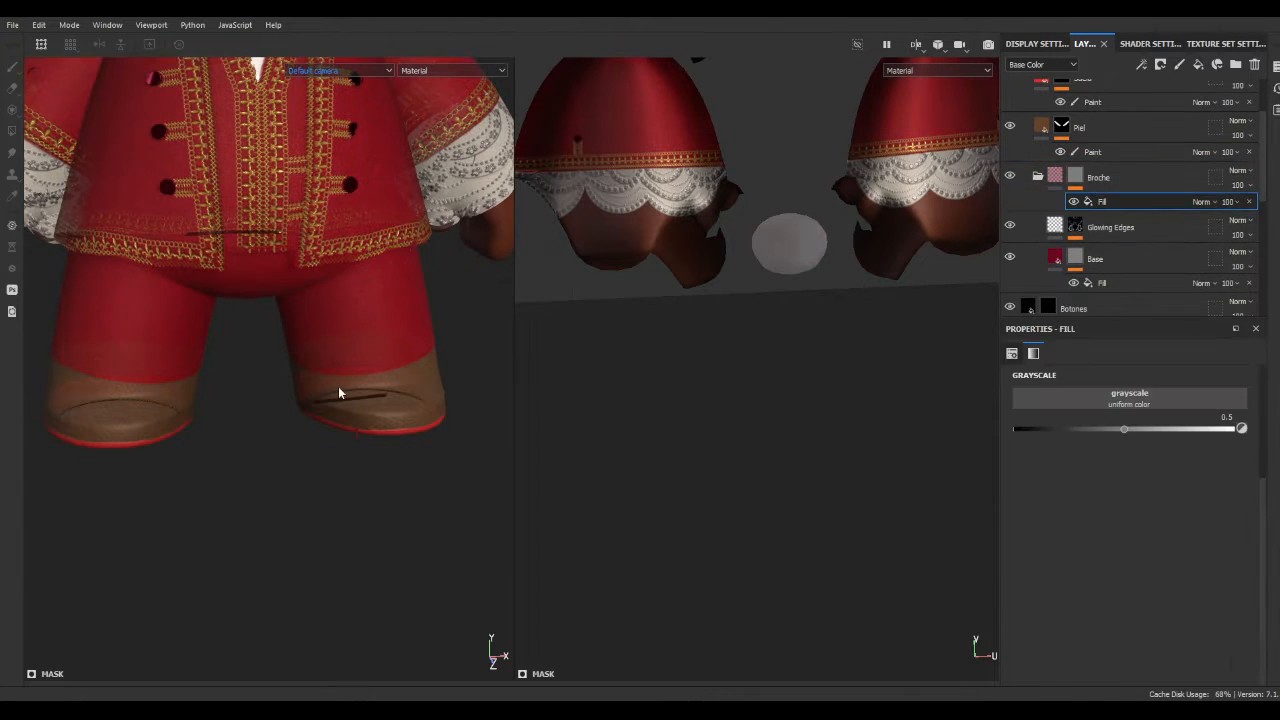
key(1)
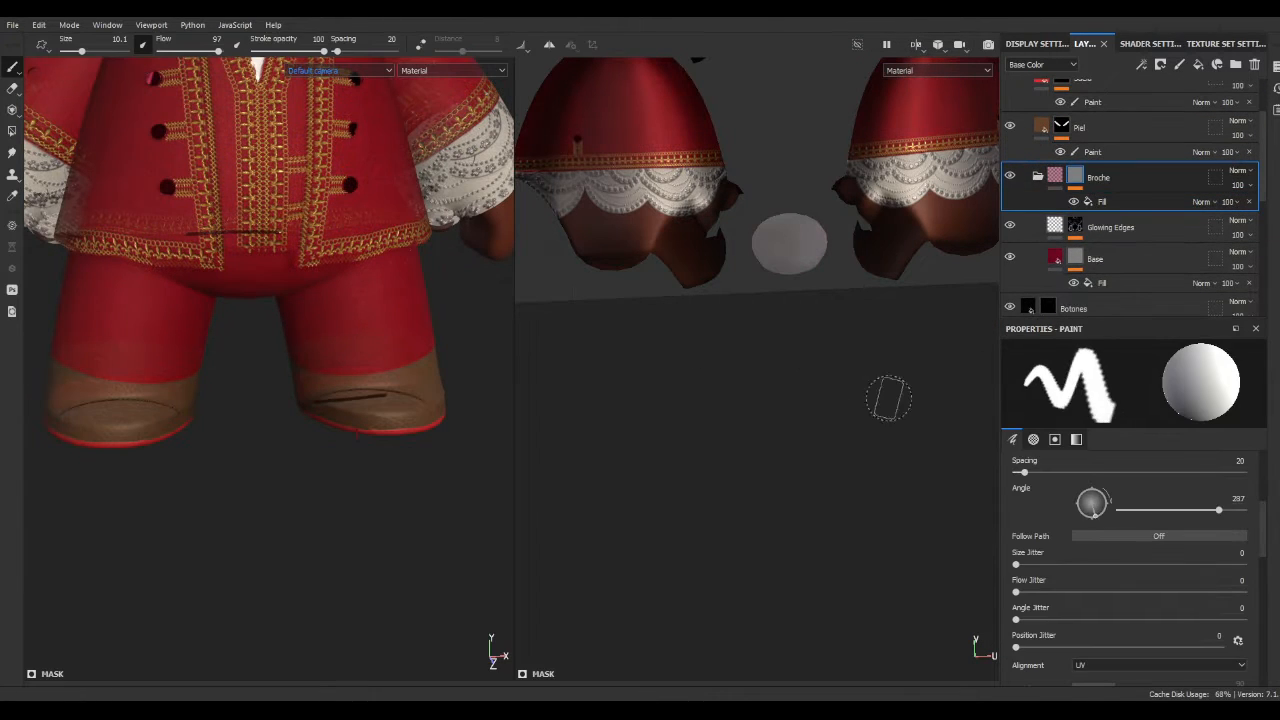
- Try stamping a rectangular clasp on the shoe in the Broche folder's mask with the brush angle at 324
drag(1095, 489, 1106, 506)
alt+middle_drag(797, 214, 731, 462)
alt+drag(731, 462, 880, 470)
drag(1106, 506, 1105, 498)
click(1102, 201)
key(1)
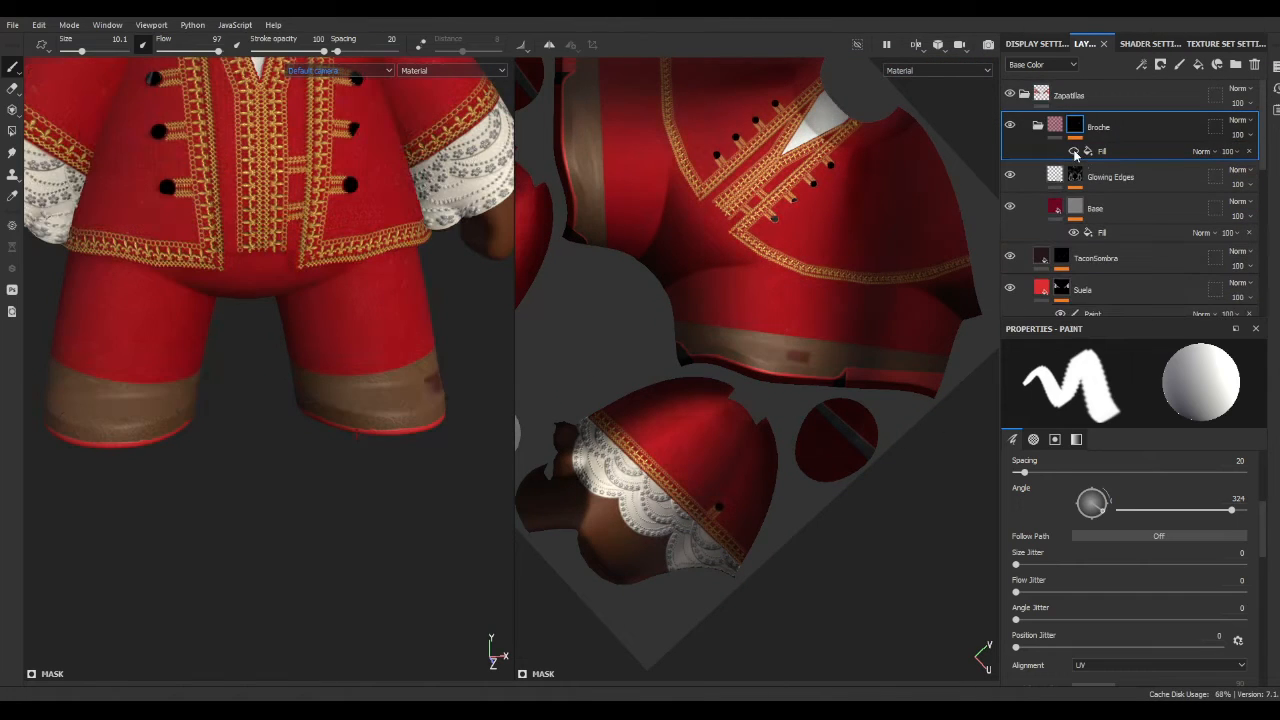
key(ctrl+z)
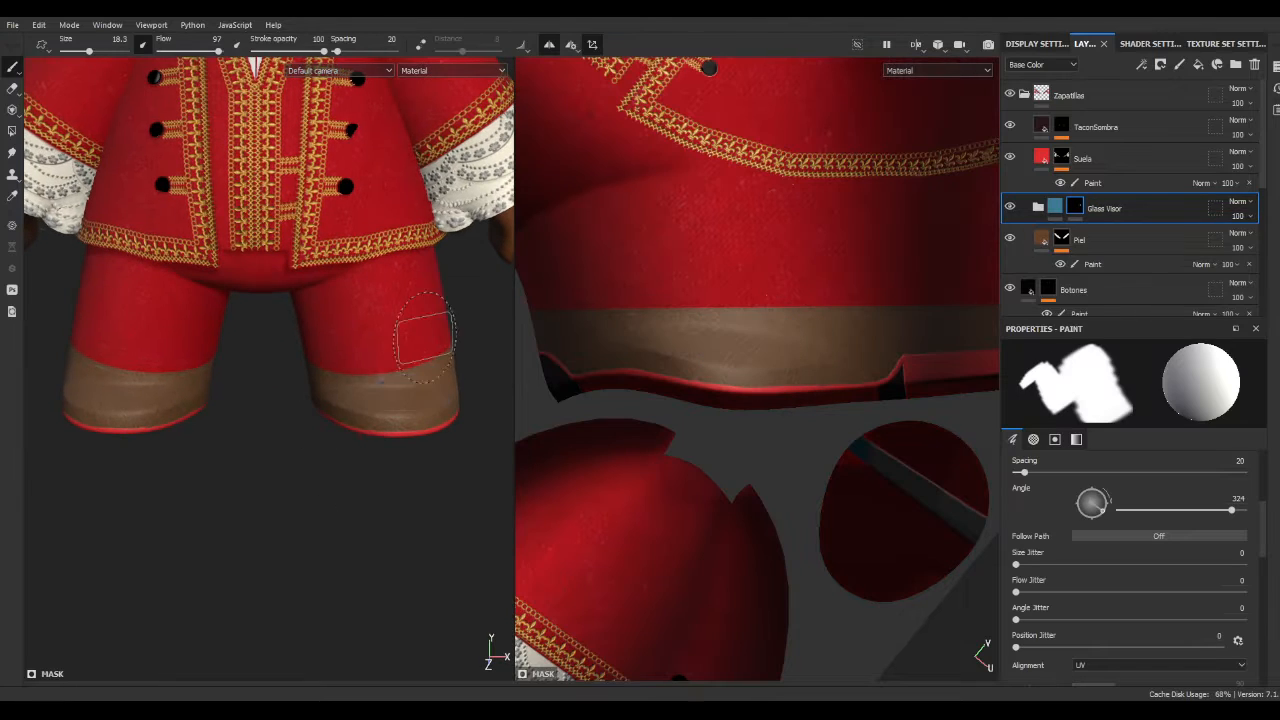
- Stamp a rectangular clasp on the front of each shoe in the Glass Visor folder's mask with brush size 9.82
click(395, 398)
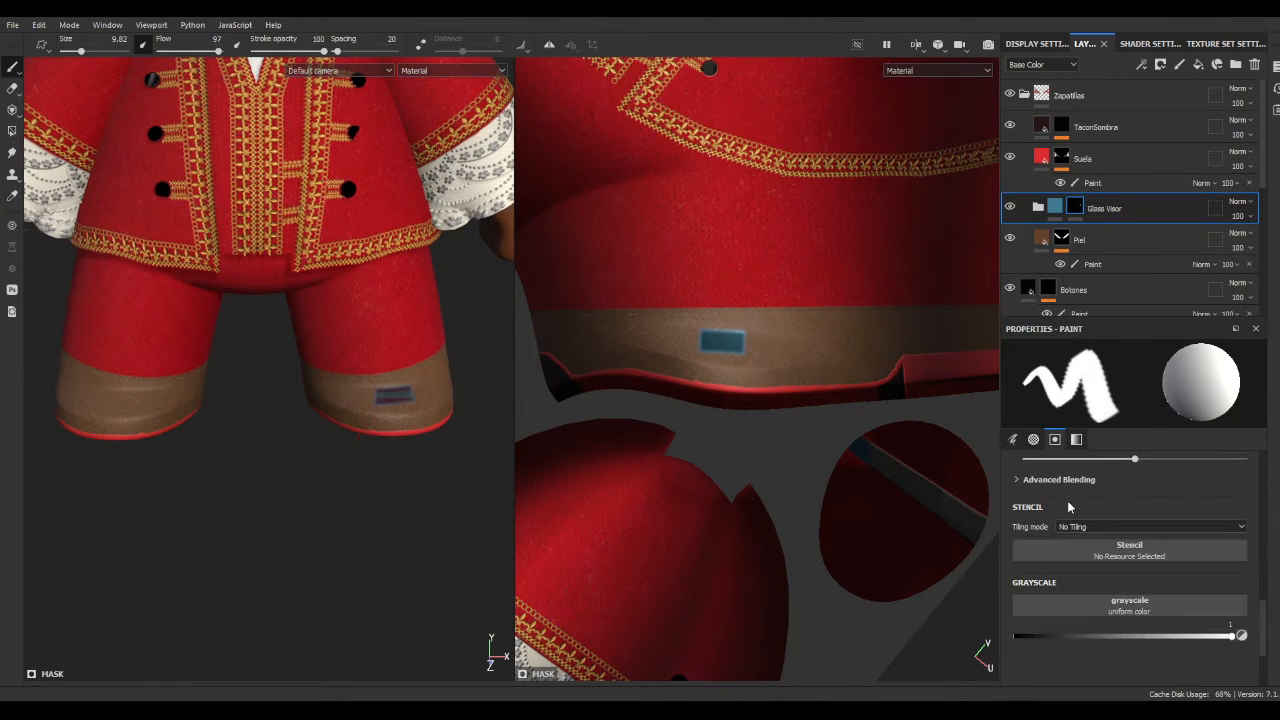
scroll(1166, 569, down, 6)
click(1038, 207)
scroll(1171, 277, down, 2)
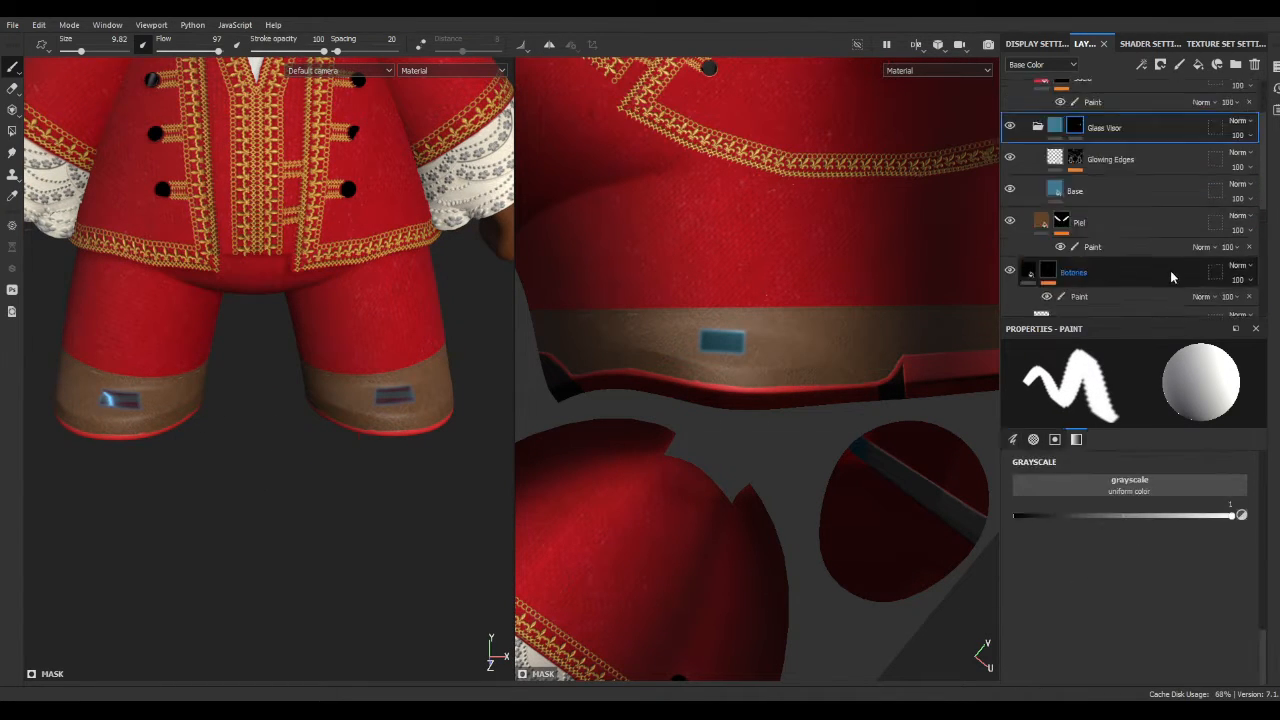
- Set the base colour of Glass Visor's Base layer to bright red and enable its displ channel
scroll(1171, 277, up, 2)
click(1171, 272)
scroll(1197, 571, down, 4)
alt+drag(360, 425, 318, 398)
drag(1136, 605, 1143, 606)
drag(1124, 546, 1132, 546)
alt+drag(345, 430, 238, 446)
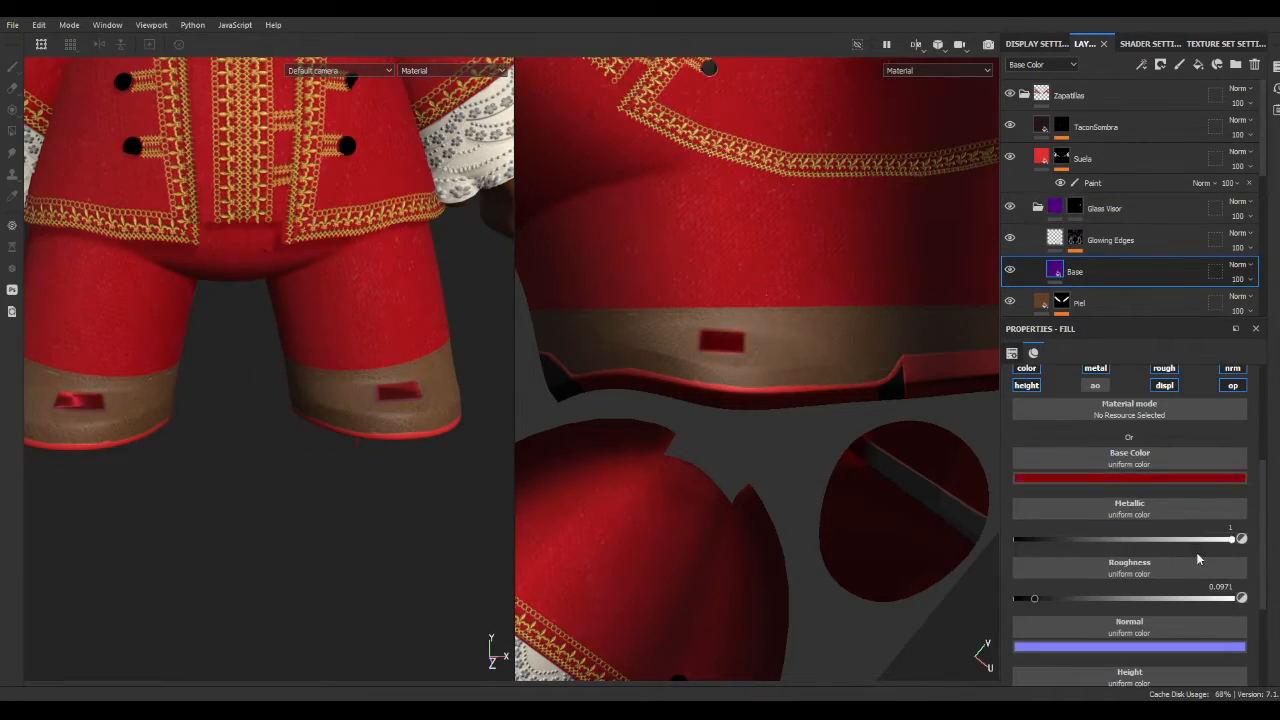
scroll(772, 410, up, 2)
- Using the Roughness channel view, cut a smaller rectangle out of each clasp in the Glass Visor mask with black at brush size 5.09
key(c)
key(c)
key(c)
key(c)
key(shift+c)
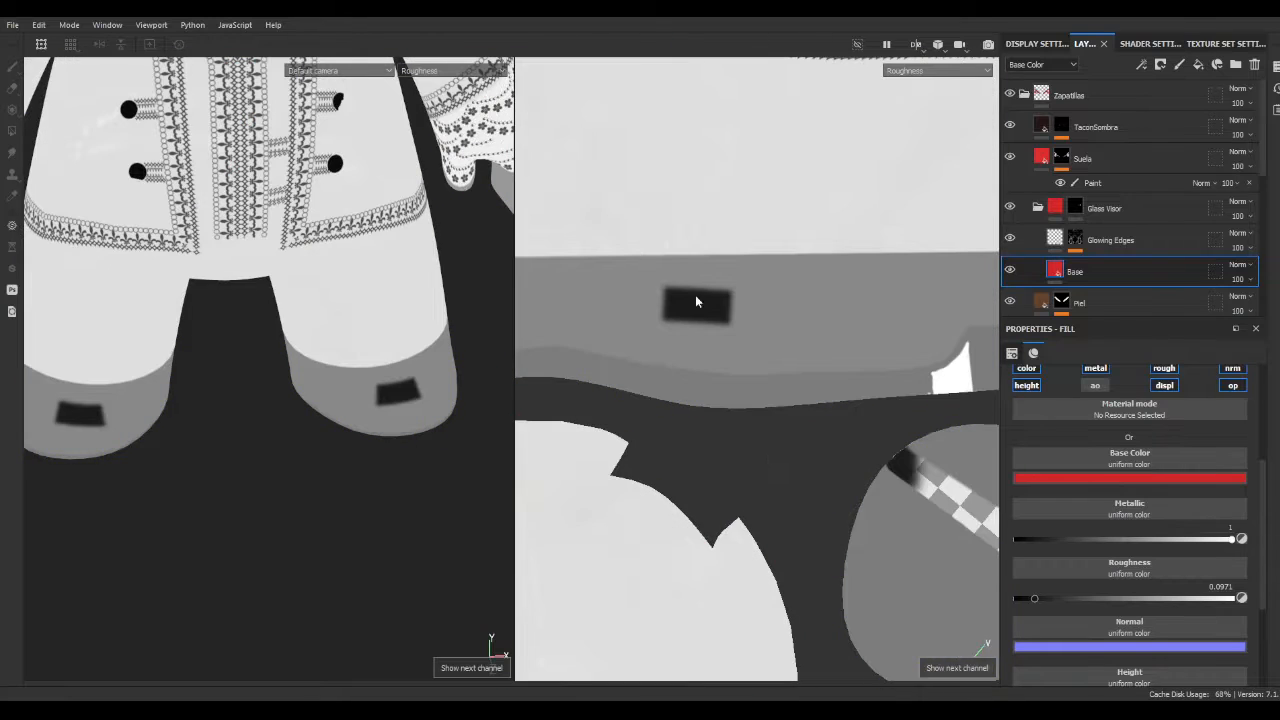
click(1063, 206)
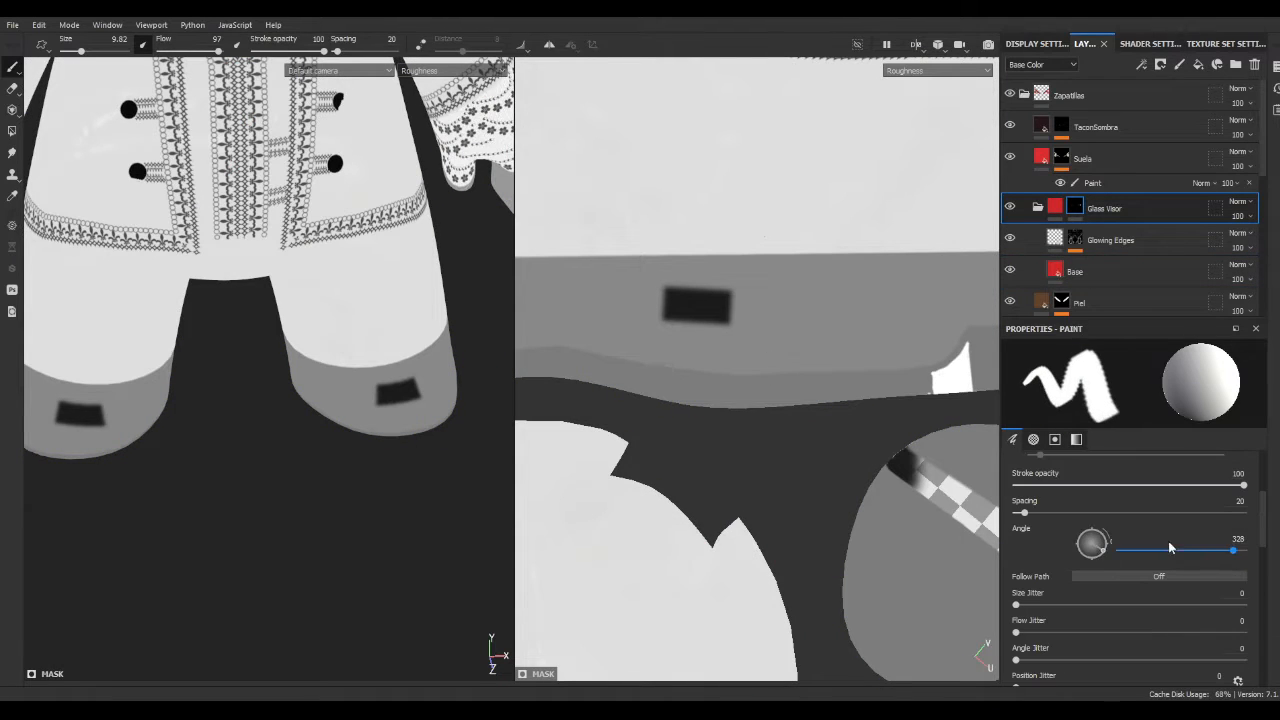
click(698, 305)
scroll(698, 305, down, 2)
alt+middle_drag(698, 305, 769, 273)
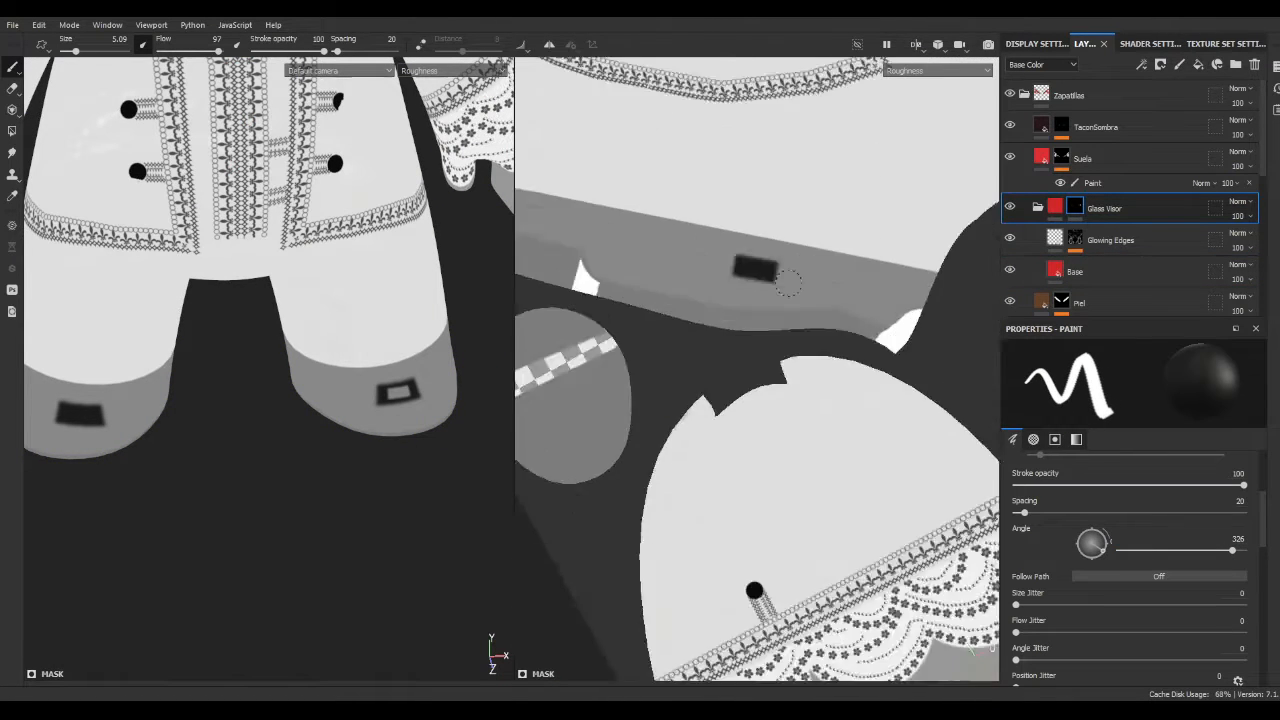
scroll(769, 273, up, 3)
drag(1103, 550, 1102, 540)
key(m)
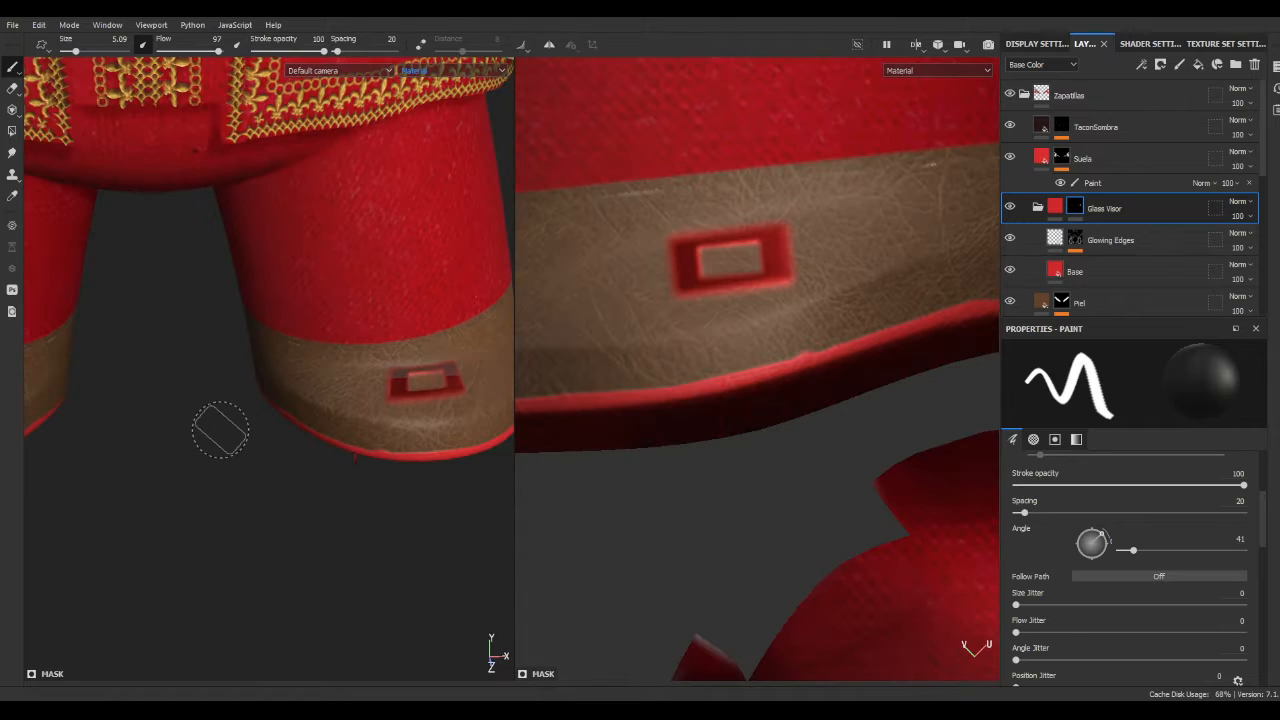
- Rename the Glass Visor folder as BrocheCristal and collapse it
scroll(220, 430, down, 3)
click(1125, 210)
text(BrocheCristal)
click(1125, 159)
click(1037, 207)
- Add a fill layer named BrocheMetal above BrocheCristal and apply the Iron Brushed material to it
click(1197, 64)
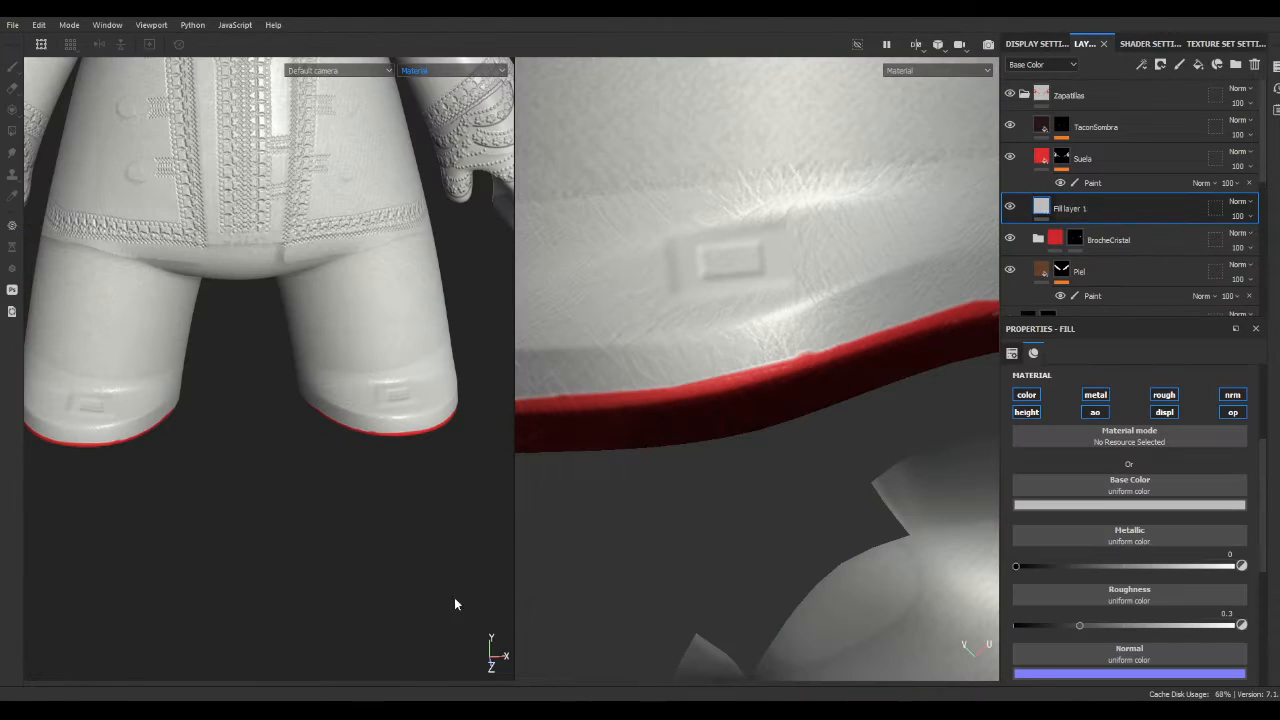
mouse_move(918, 534)
mouse_down()
mouse_move(481, 628)
mouse_move(1100, 225)
mouse_up()
double_click(1074, 209)
key(ctrl+c)
key(Delete)
double_click(1074, 209)
key(ctrl+v)
key(Return)
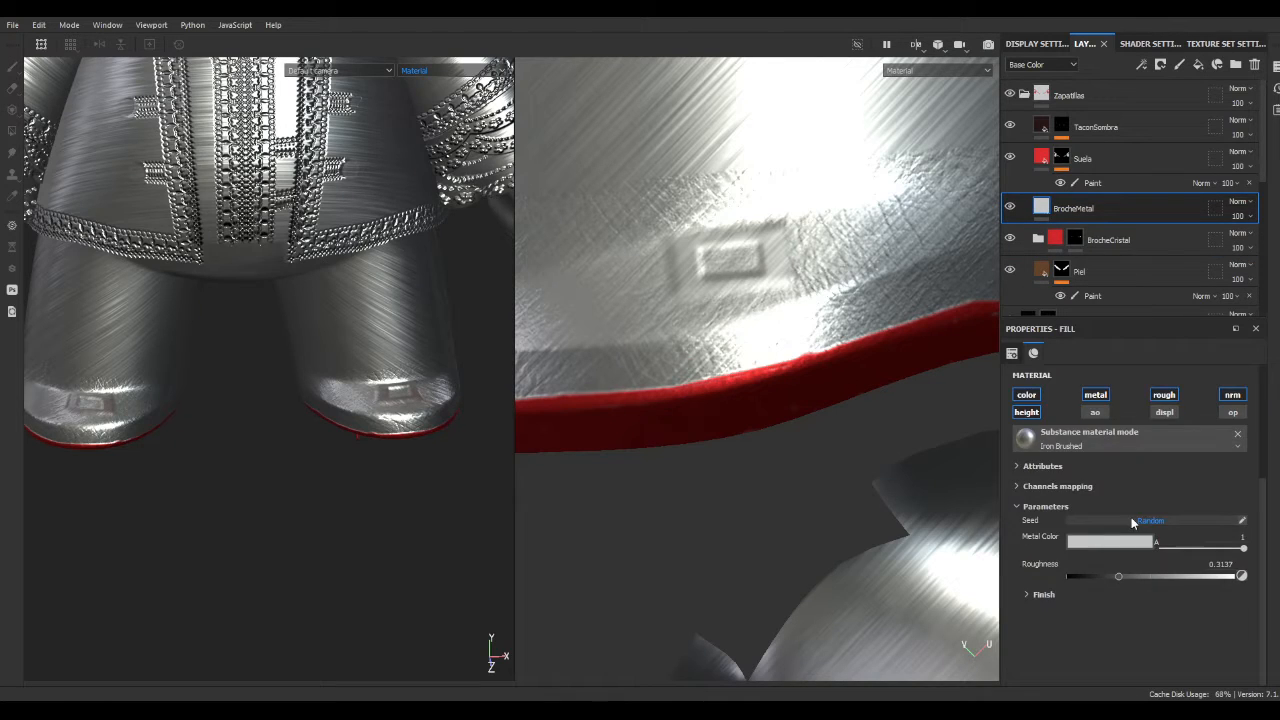
- Try a Metal Edge Wear mask on BrocheMetal and an Iron Brushed layer beneath Base inside BrocheCristal
right_click(1047, 208)
click(1090, 238)
right_click(1061, 208)
click(1156, 474)
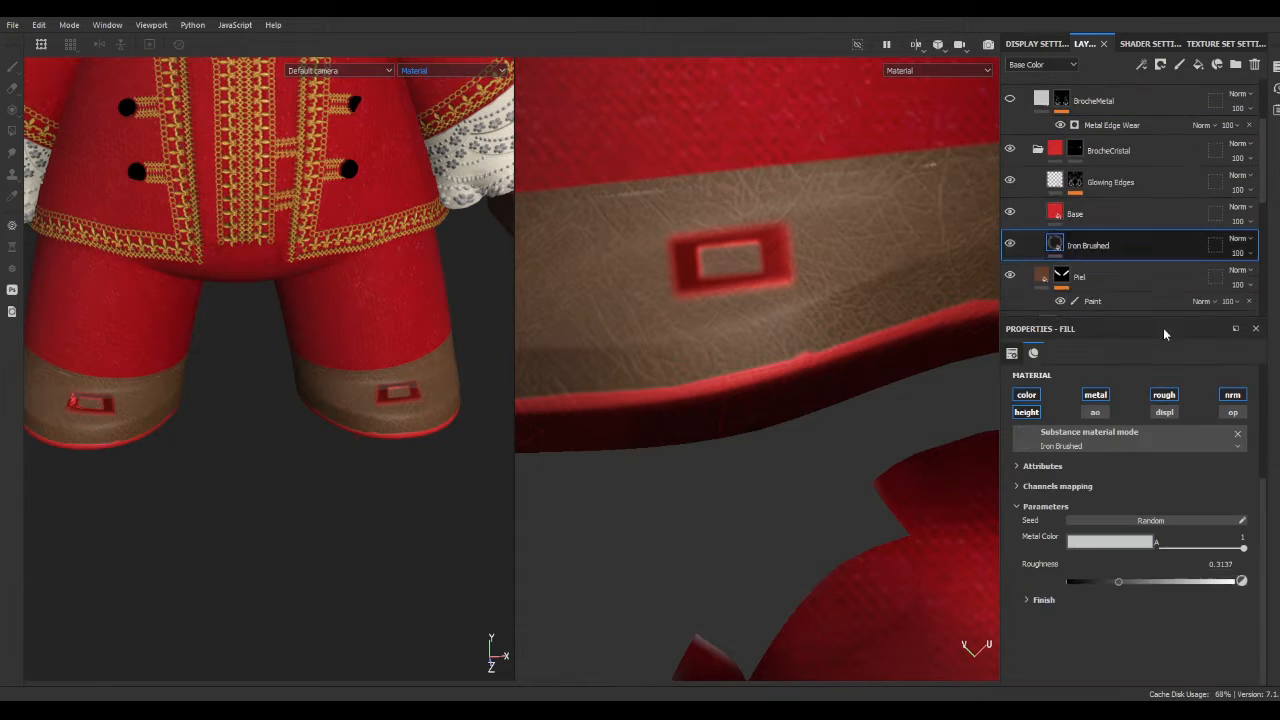
key(1)
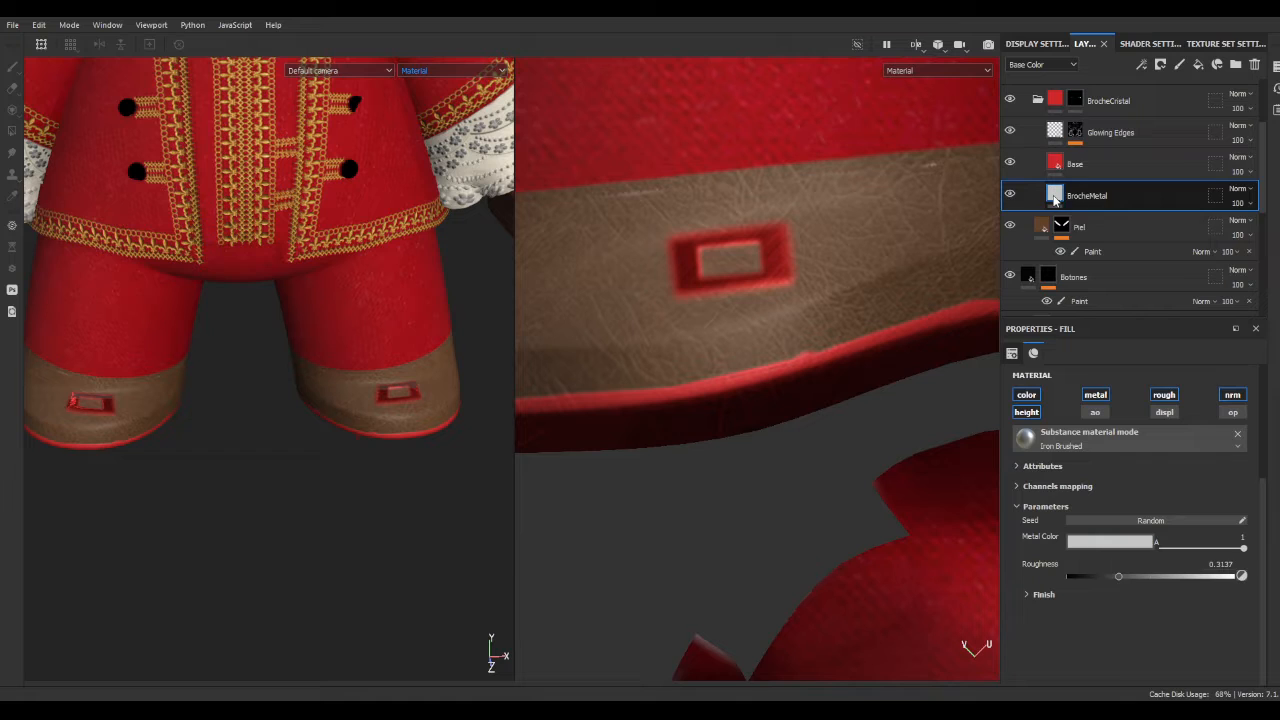
- Try reordering BrocheMetal and Base with a Metal Edge Wear mask, and try a separate masked Iron Brushed layer above BrocheCristal
drag(1057, 214, 1057, 180)
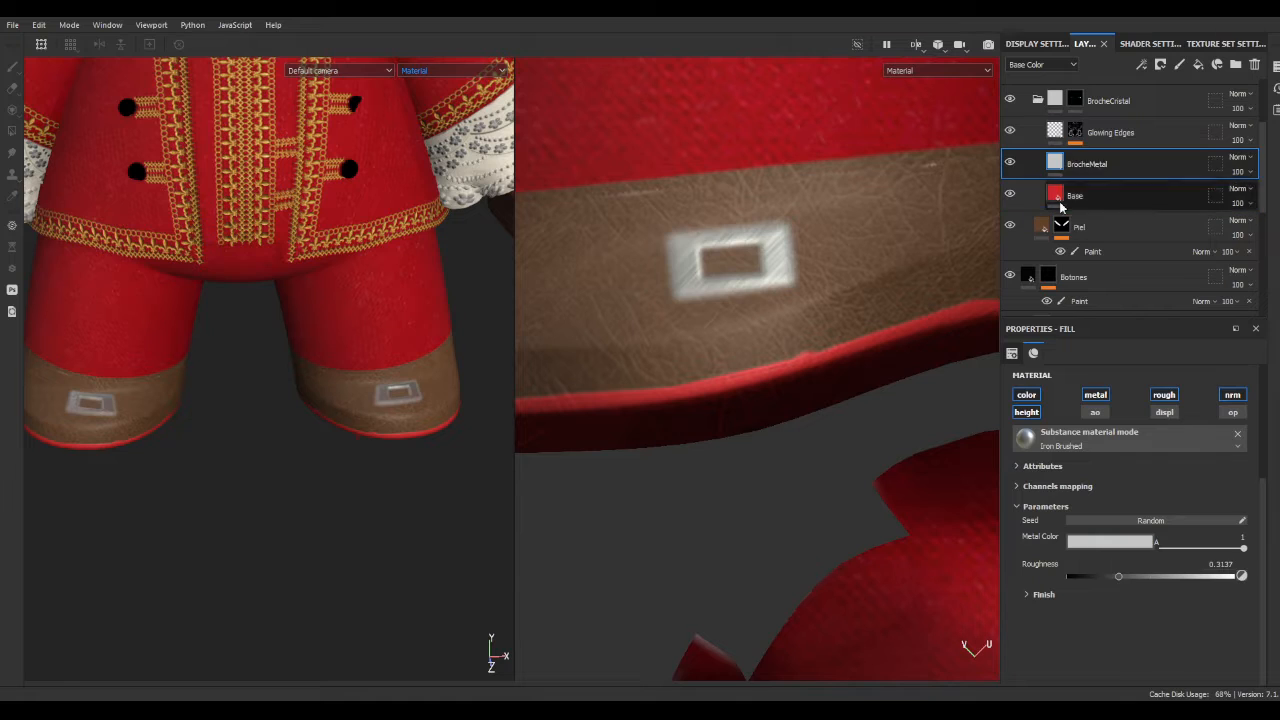
click(1058, 486)
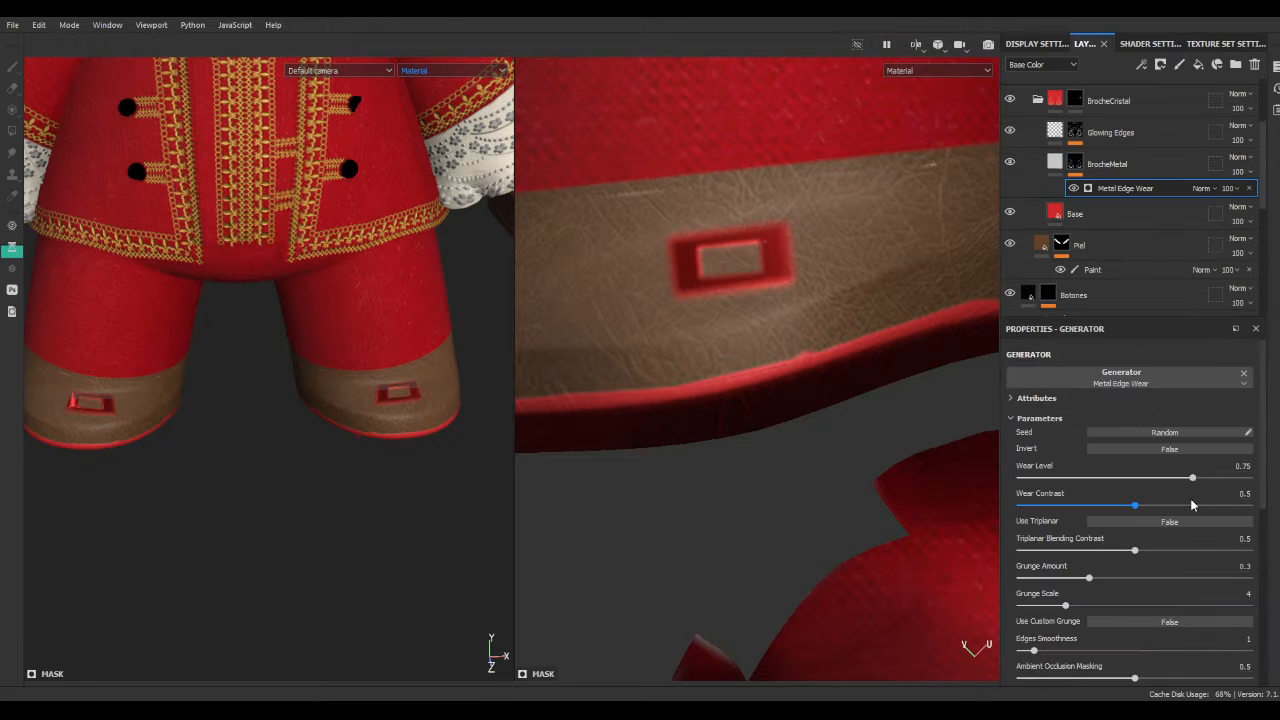
drag(1055, 217, 1052, 167)
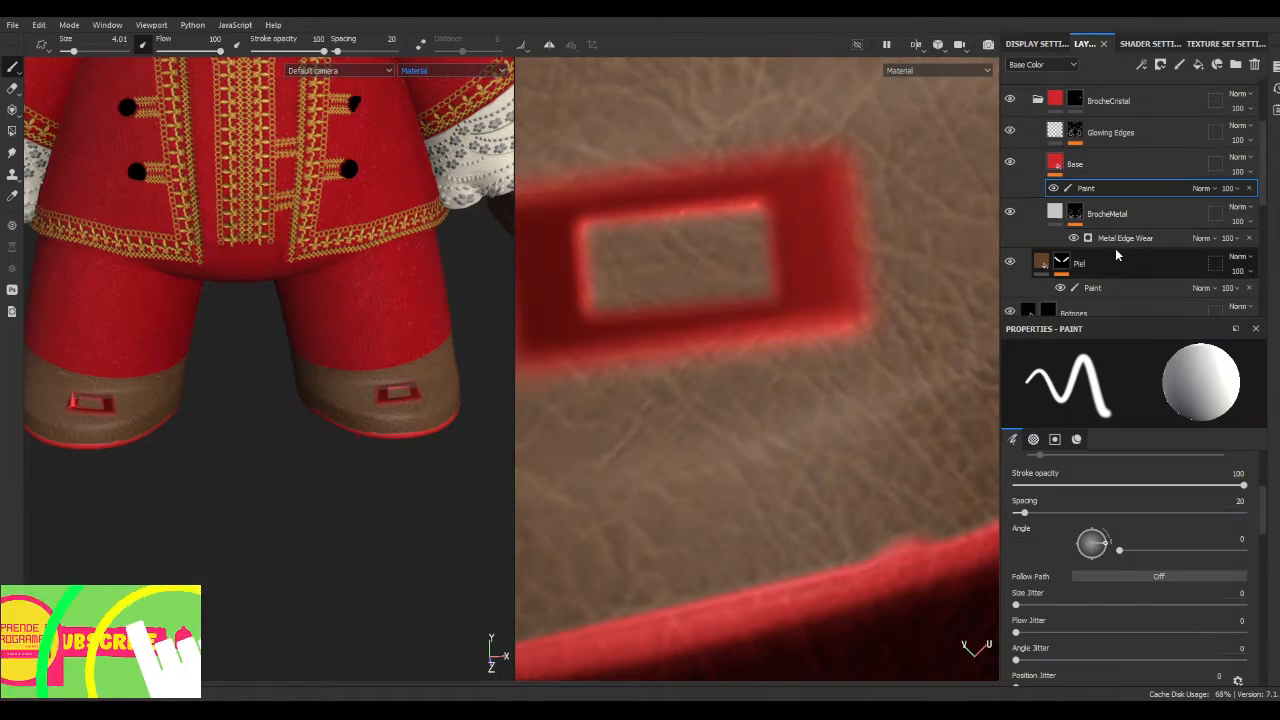
drag(1105, 196, 1105, 166)
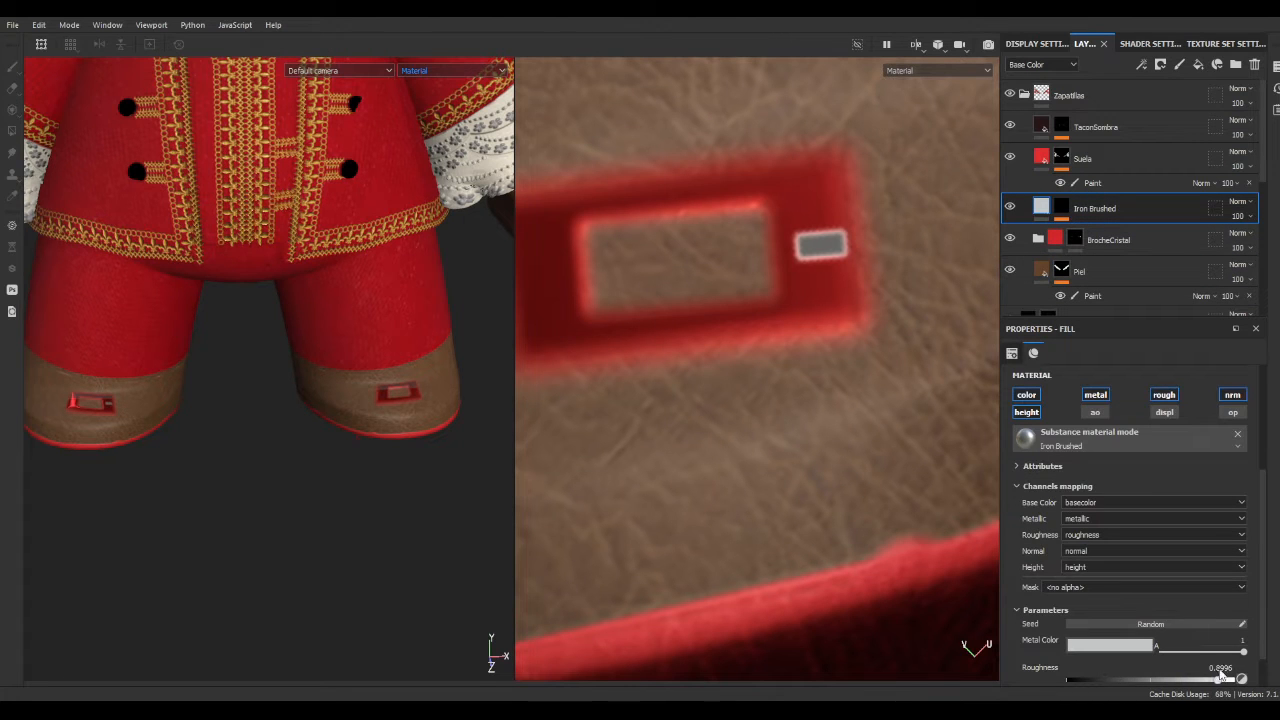
scroll(1100, 664, down, 3)
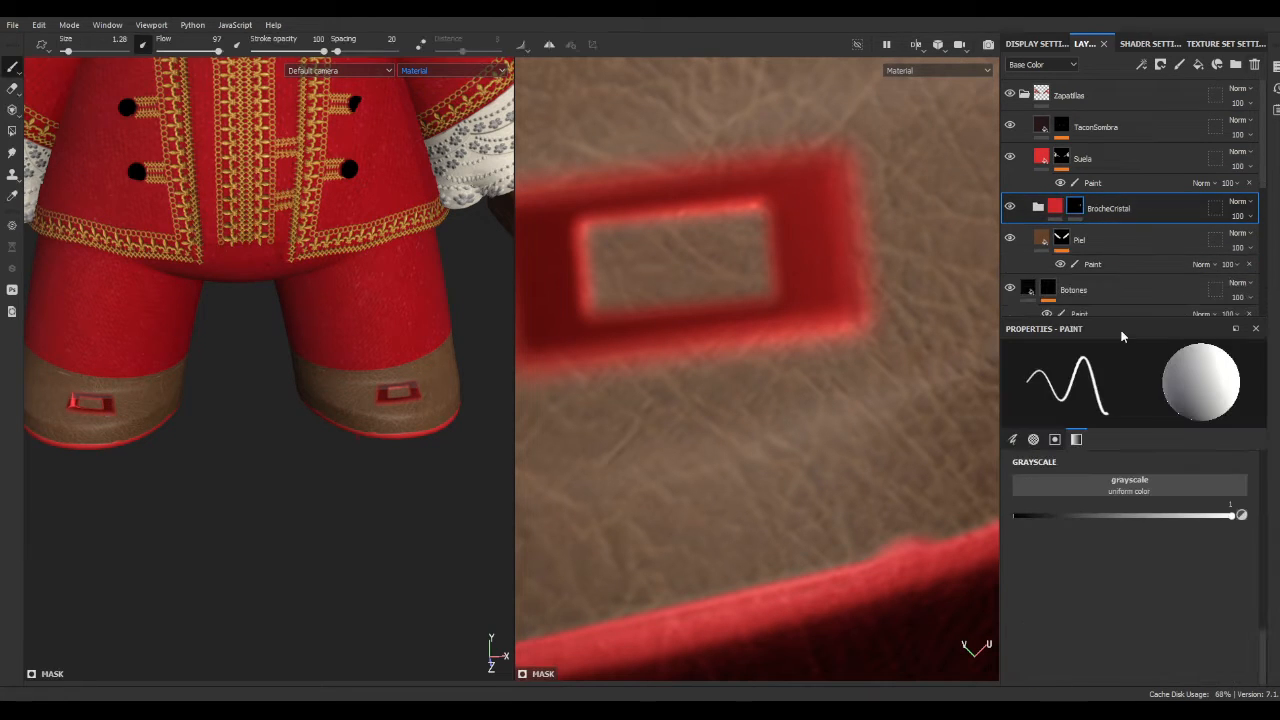
- Create a textured BrocheMetal fill above BrocheCristal and paint metal frames around the clasps' outer and inner edges in its mask
click(1217, 65)
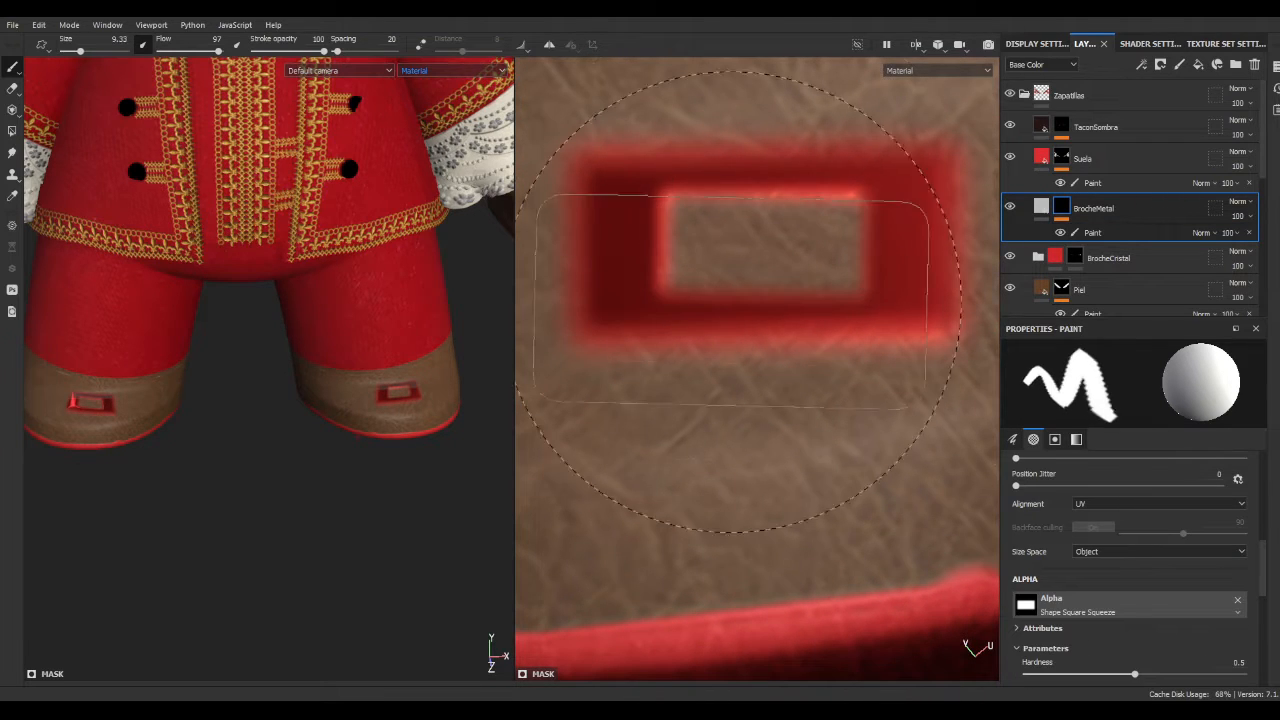
click(778, 272)
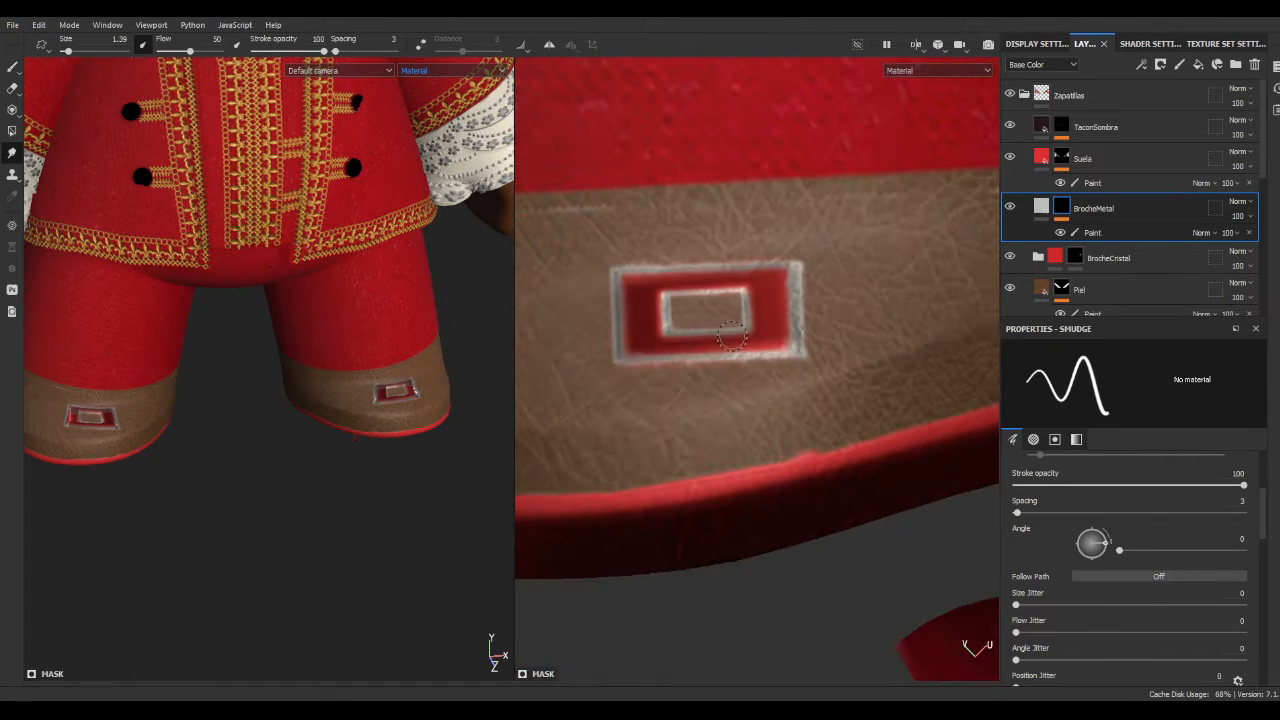
- Try decorating the clasp with ornament alphas such as Cross Medieval Round and Medieval Spiral, with the BrocheMetal height at -0.1220
key(1)
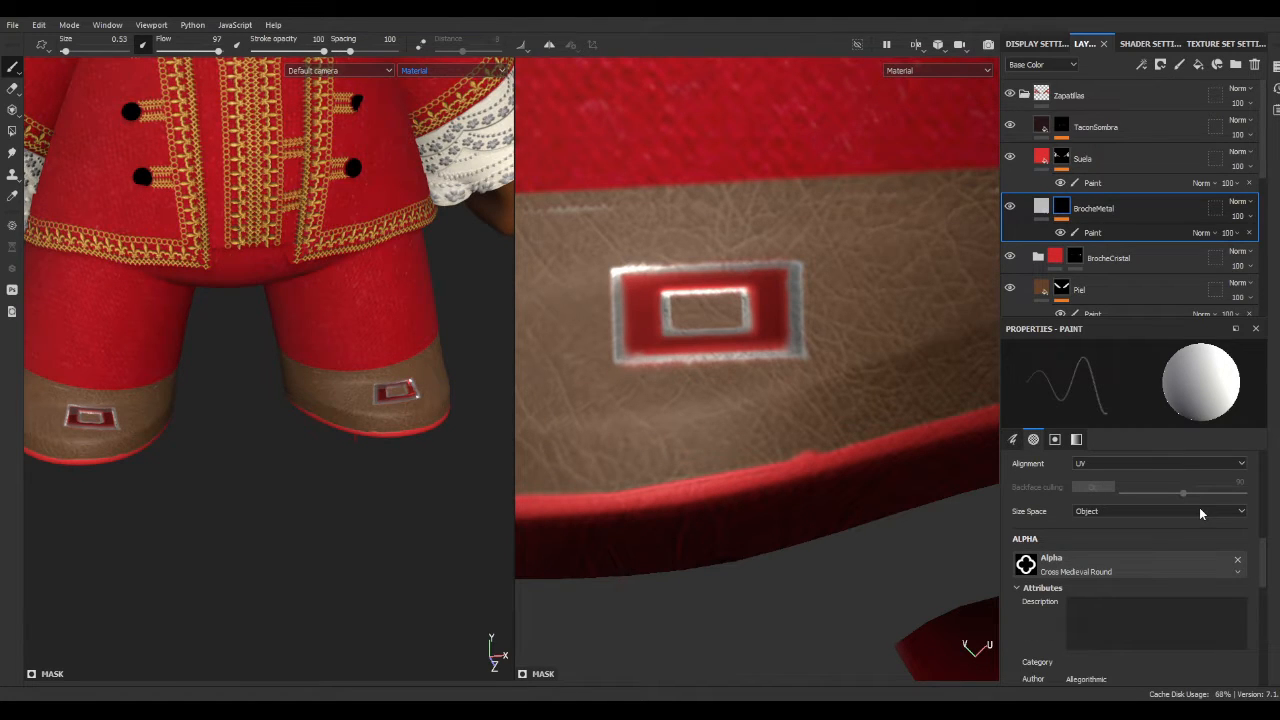
scroll(1117, 511, down, 1)
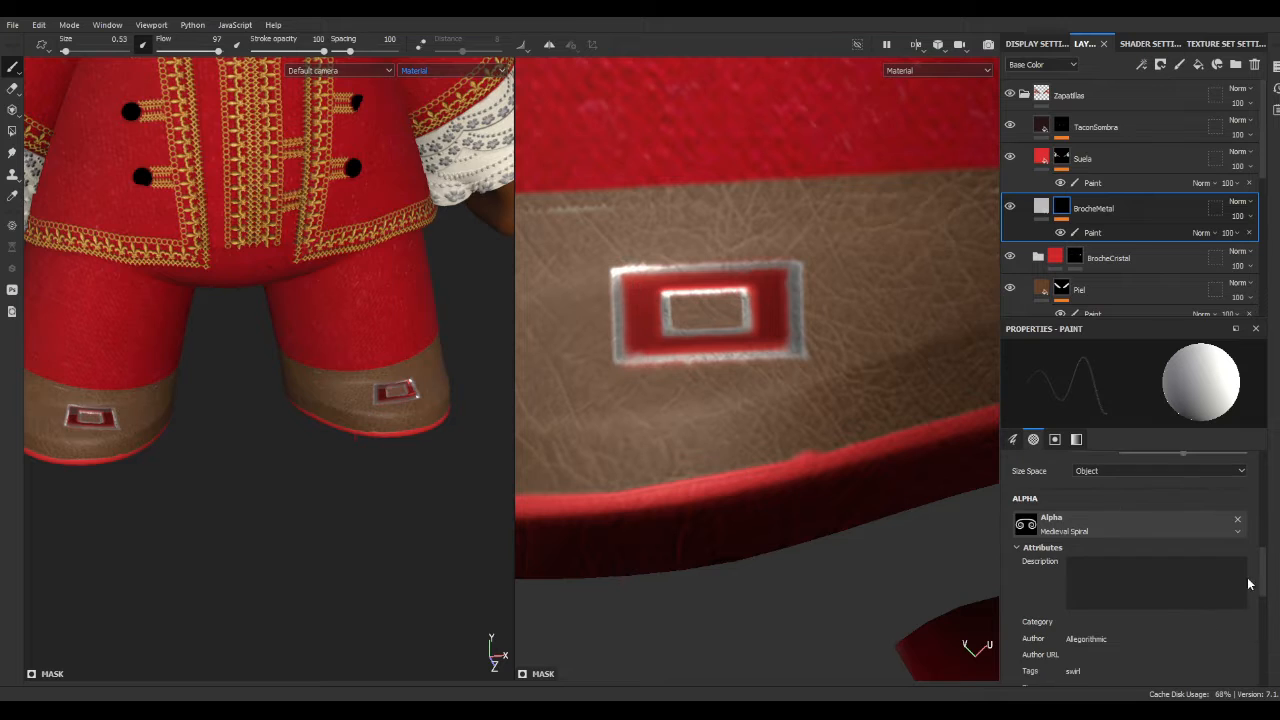
scroll(1248, 584, down, 10)
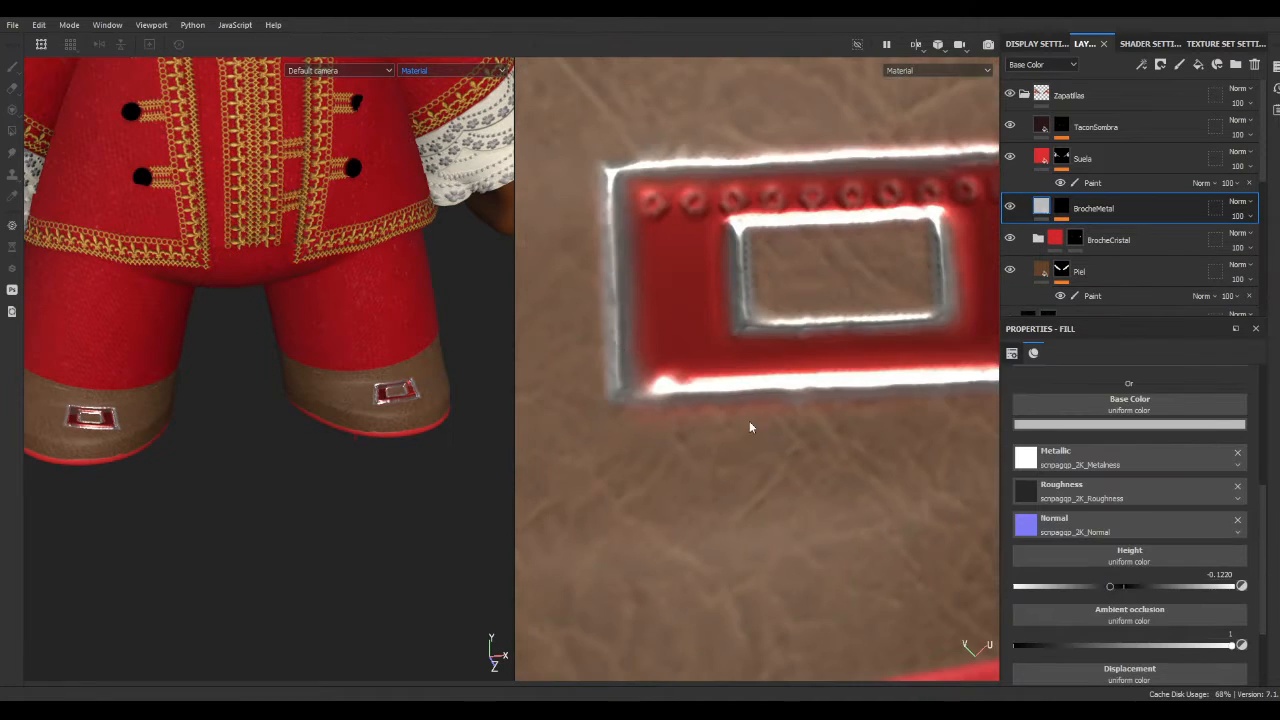
scroll(894, 543, down, 2)
scroll(81, 366, up, 3)
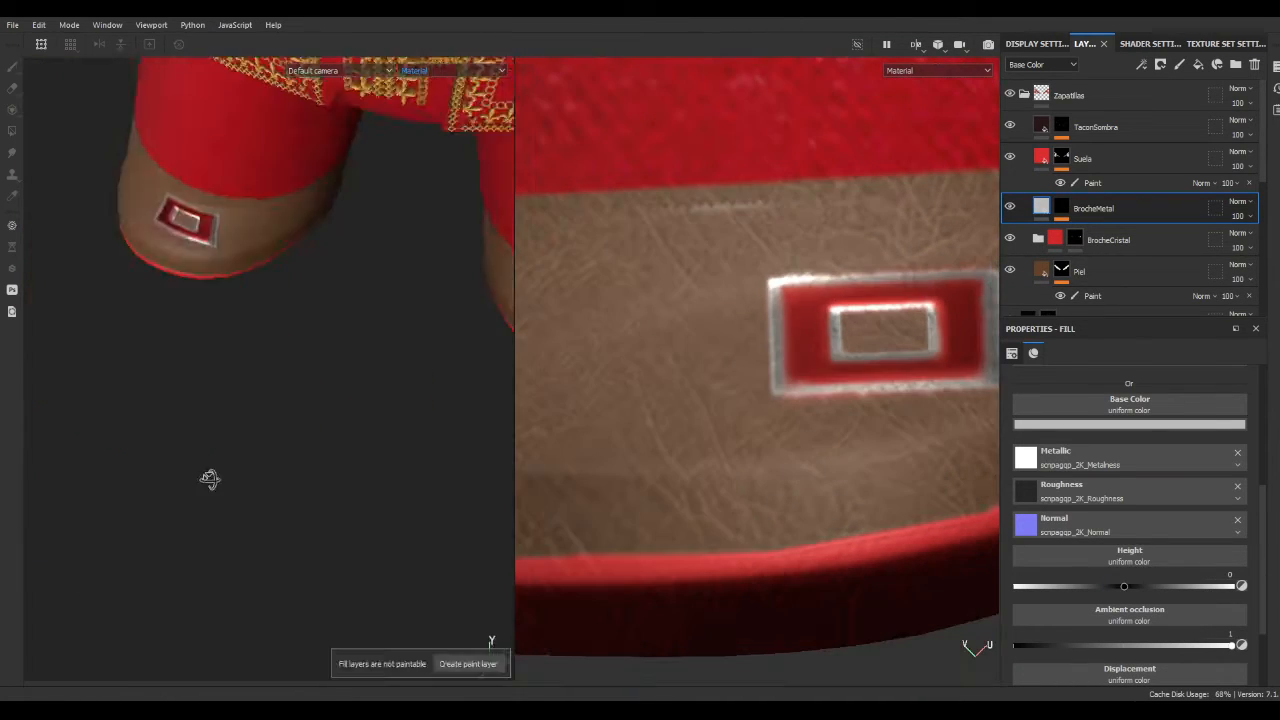
- Adjust the BrocheMetal fill and clean up the clasp's metal frame in its mask with size 0.33 black paint and the Smudge tool
scroll(1128, 626, down, 2)
scroll(1128, 586, up, 3)
scroll(1128, 586, down, 1)
drag(1128, 621, 1197, 621)
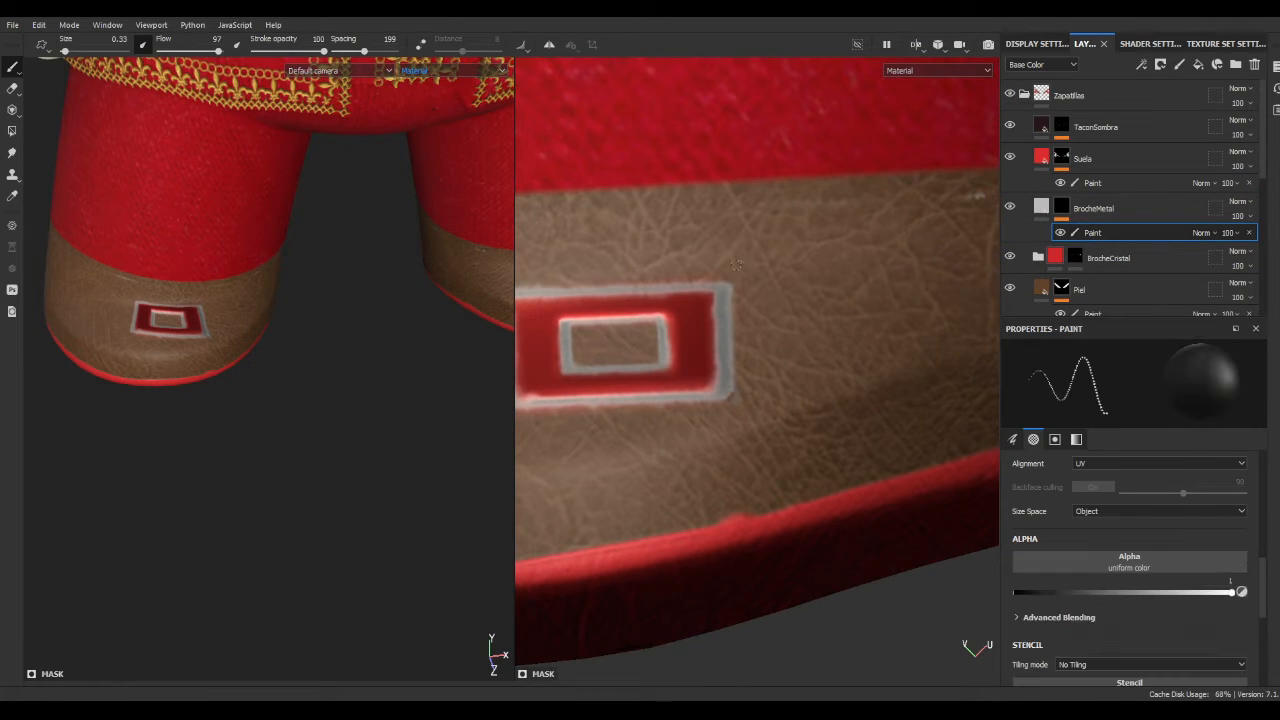
mouse_move(678, 270)
alt+middle_down()
mouse_move(851, 248)
mouse_move(759, 386)
alt+middle_up()
key(2)
scroll(880, 244, down, 1)
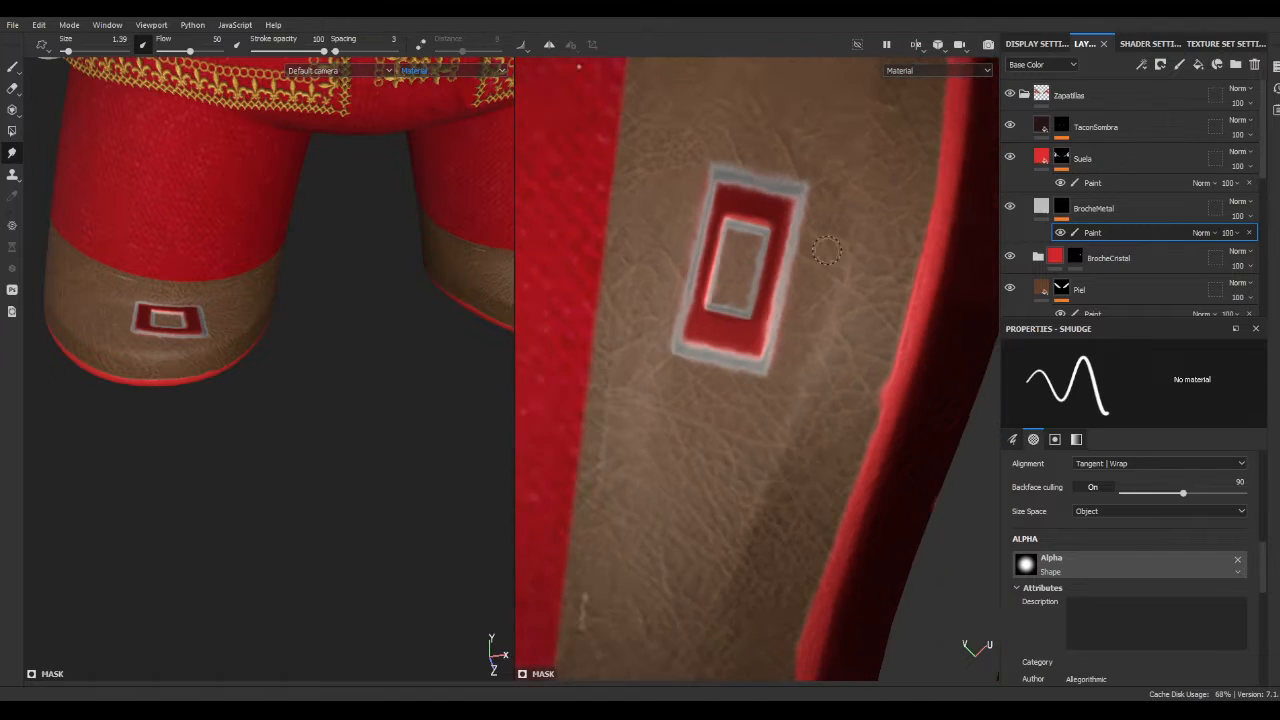
key(1)
scroll(759, 386, up, 1)
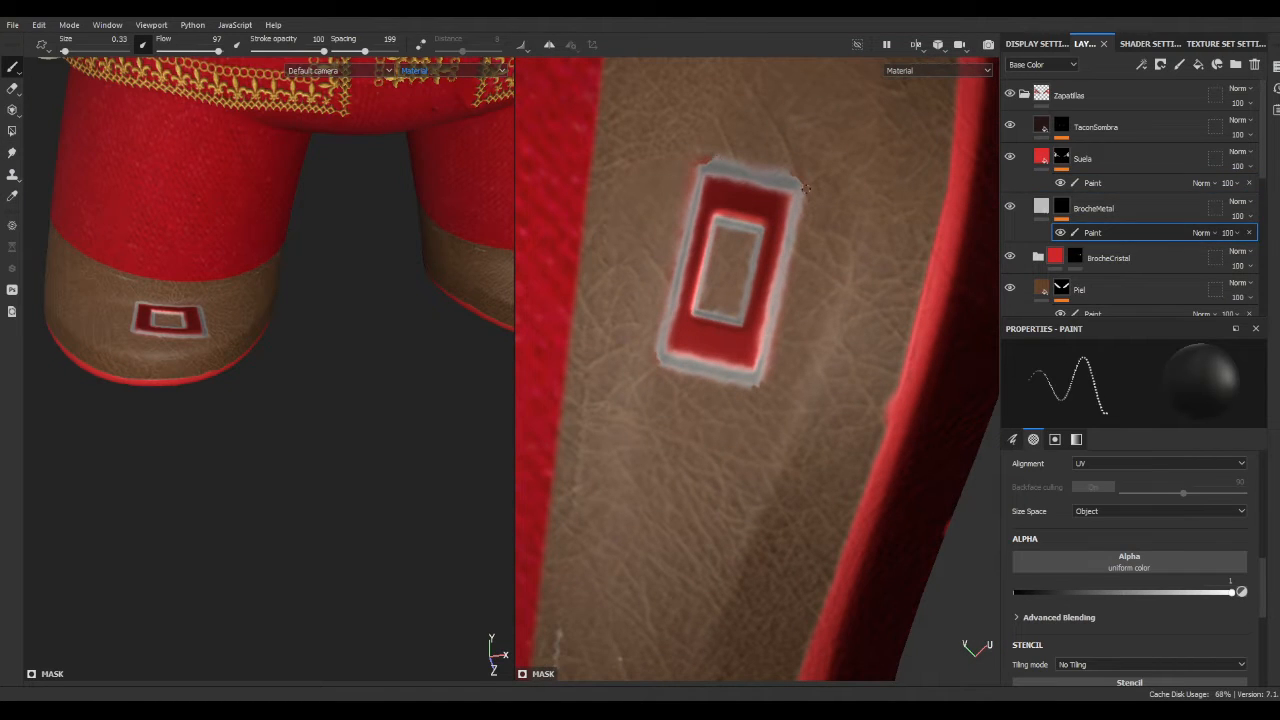
- Clean up the red spill around the clasp's corners in the BrocheCristal mask with the Smudge tool
click(1058, 262)
key(s)
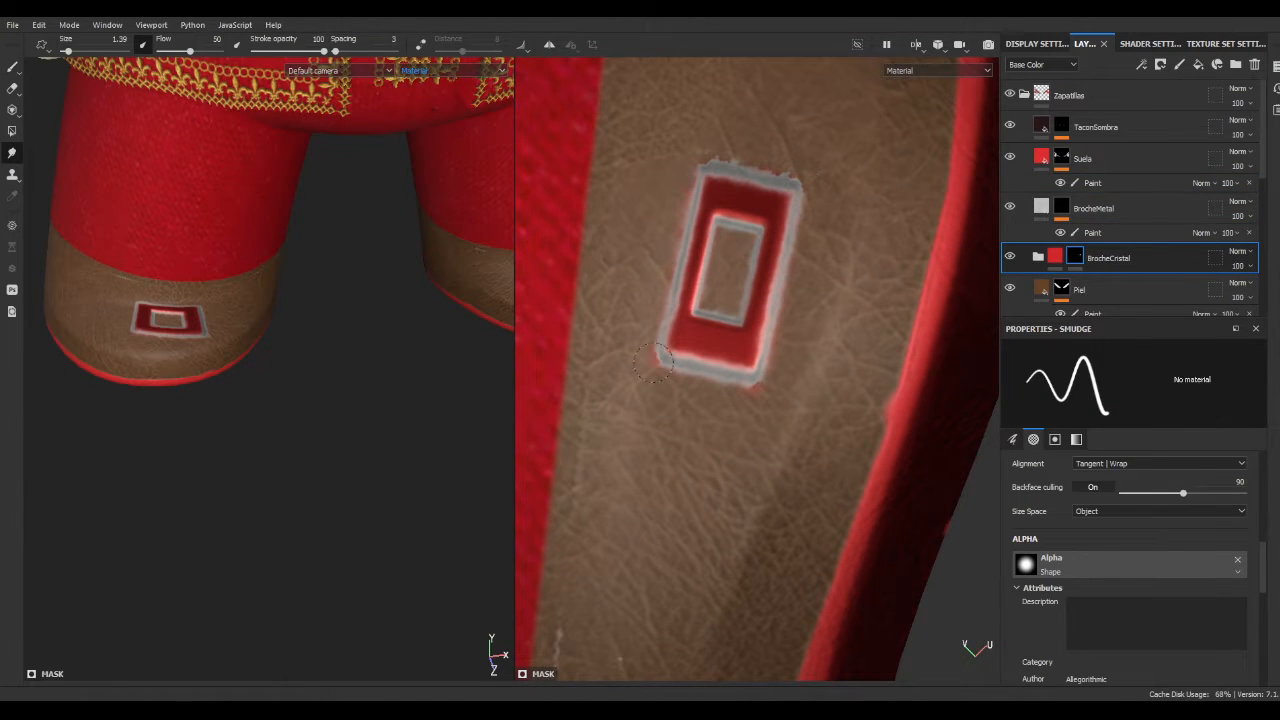
click(1087, 229)
- Examine the clasps on both shoes in the 3D and UV views, switching between the channel and Material displays
scroll(343, 380, down, 3)
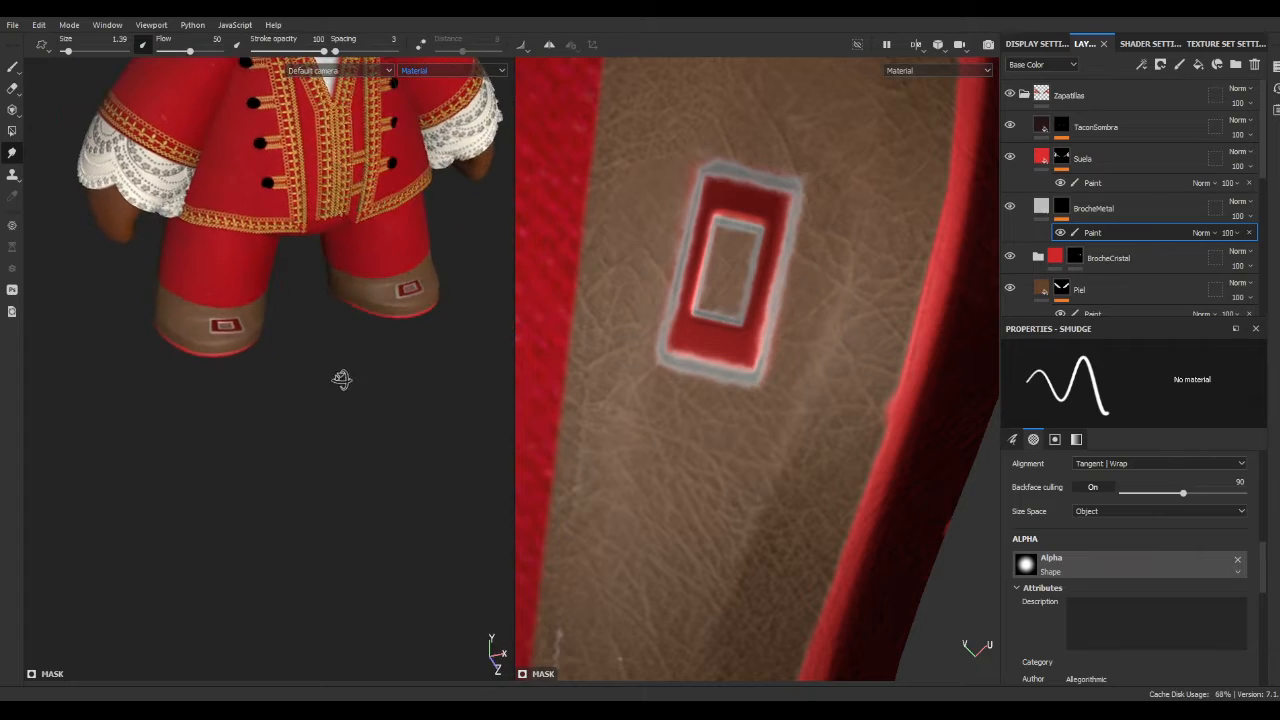
scroll(700, 370, down, 4)
alt+drag(660, 380, 757, 366)
scroll(644, 376, down, 2)
key(c)
key(m)
key(c)
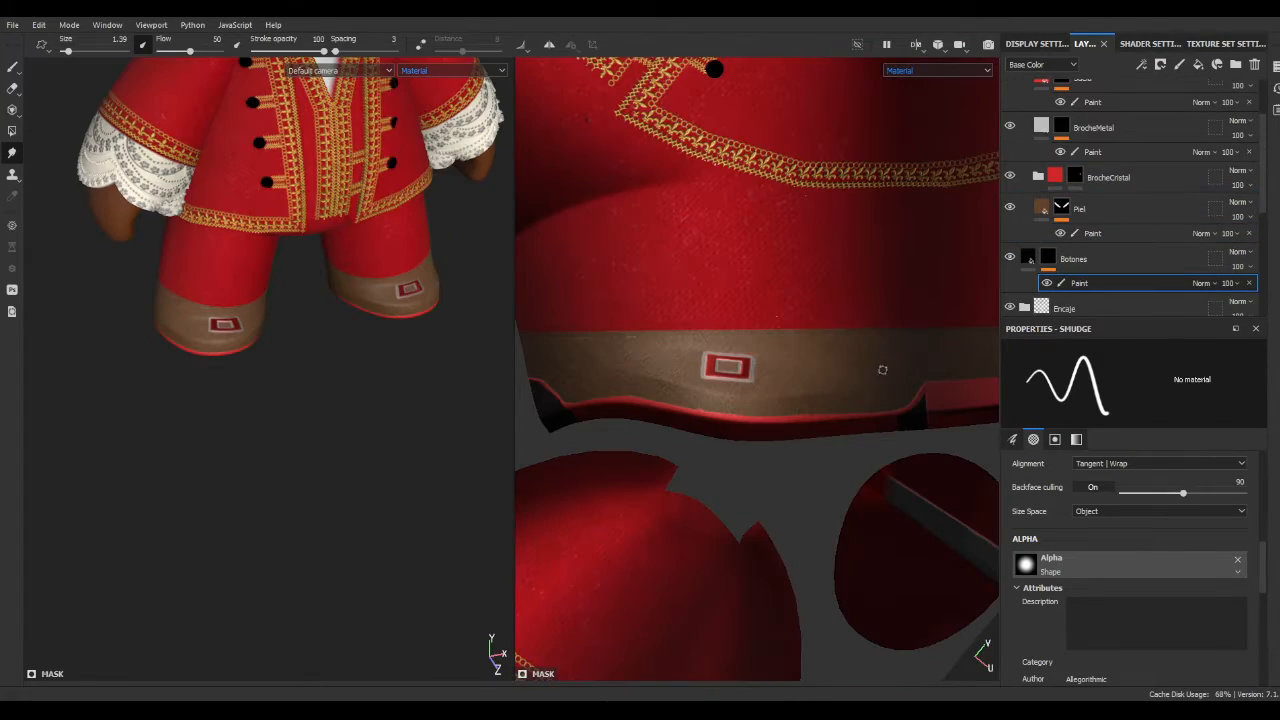
- Duplicate the Piel leather fill as Correas with a black mask and paint a strap beside the clasp with brush spacing 1
key(1)
scroll(260, 200, up, 2)
scroll(750, 300, up, 1)
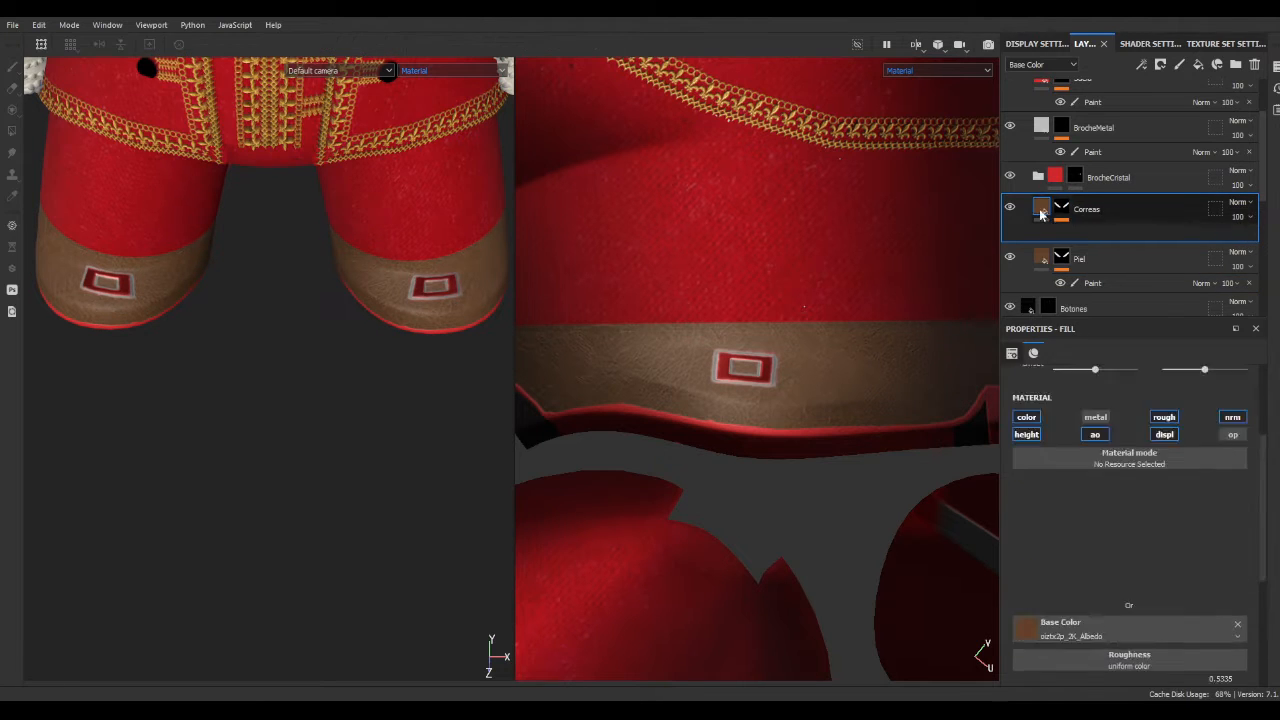
click(1075, 233)
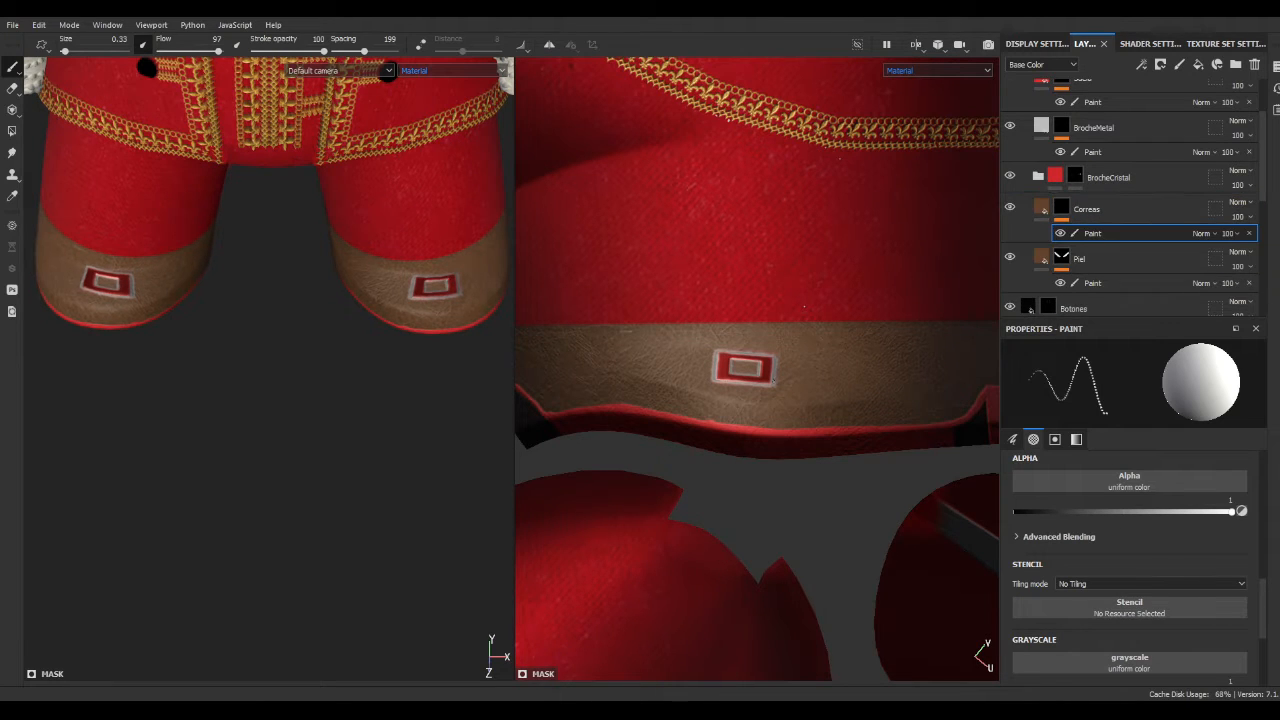
scroll(705, 371, up, 3)
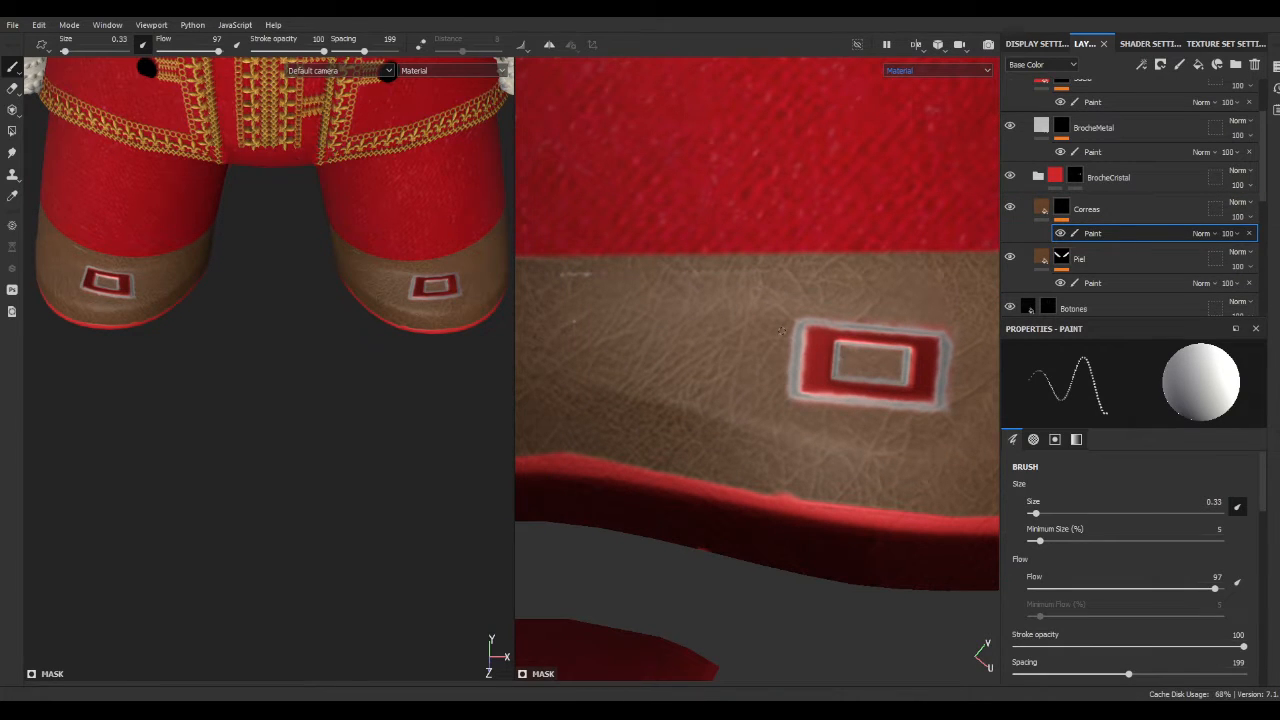
drag(1128, 674, 1021, 678)
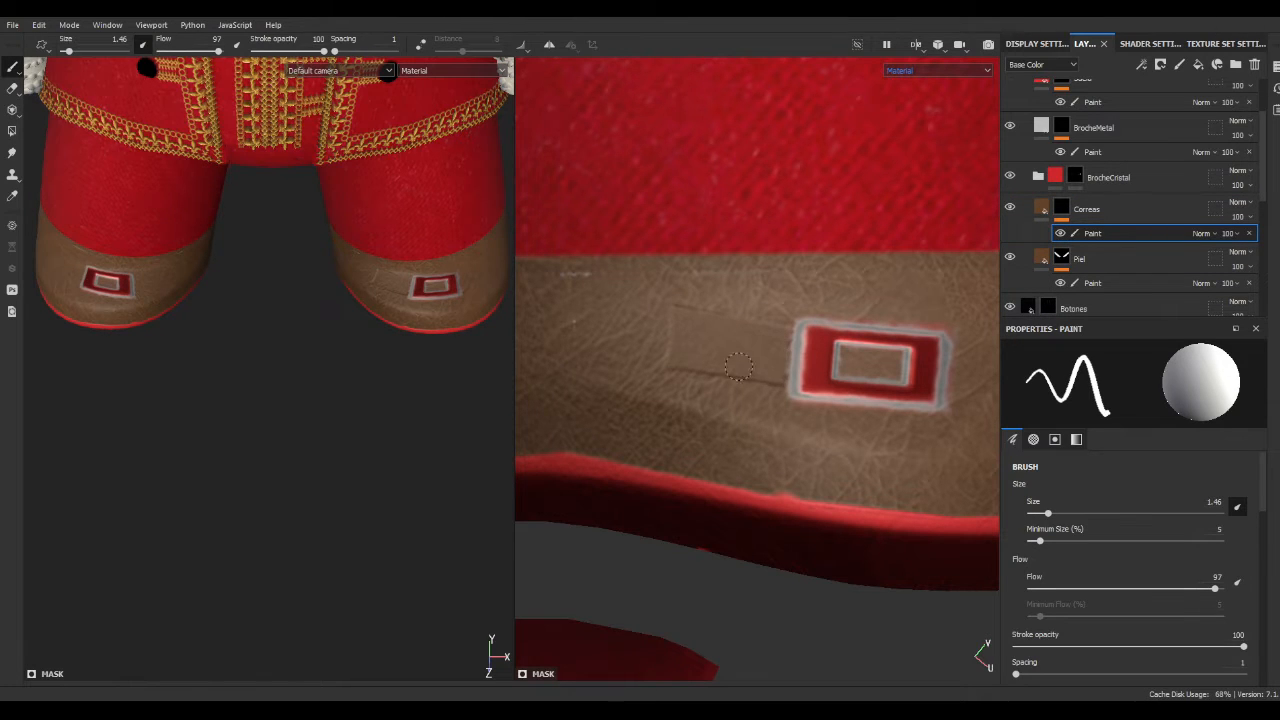
- Set the Correas leather fill's height to -0.0854
scroll(436, 286, up, 6)
alt+drag(436, 286, 330, 290)
click(1041, 208)
scroll(1123, 617, down, 3)
alt+drag(260, 345, 125, 355)
scroll(840, 355, down, 1)
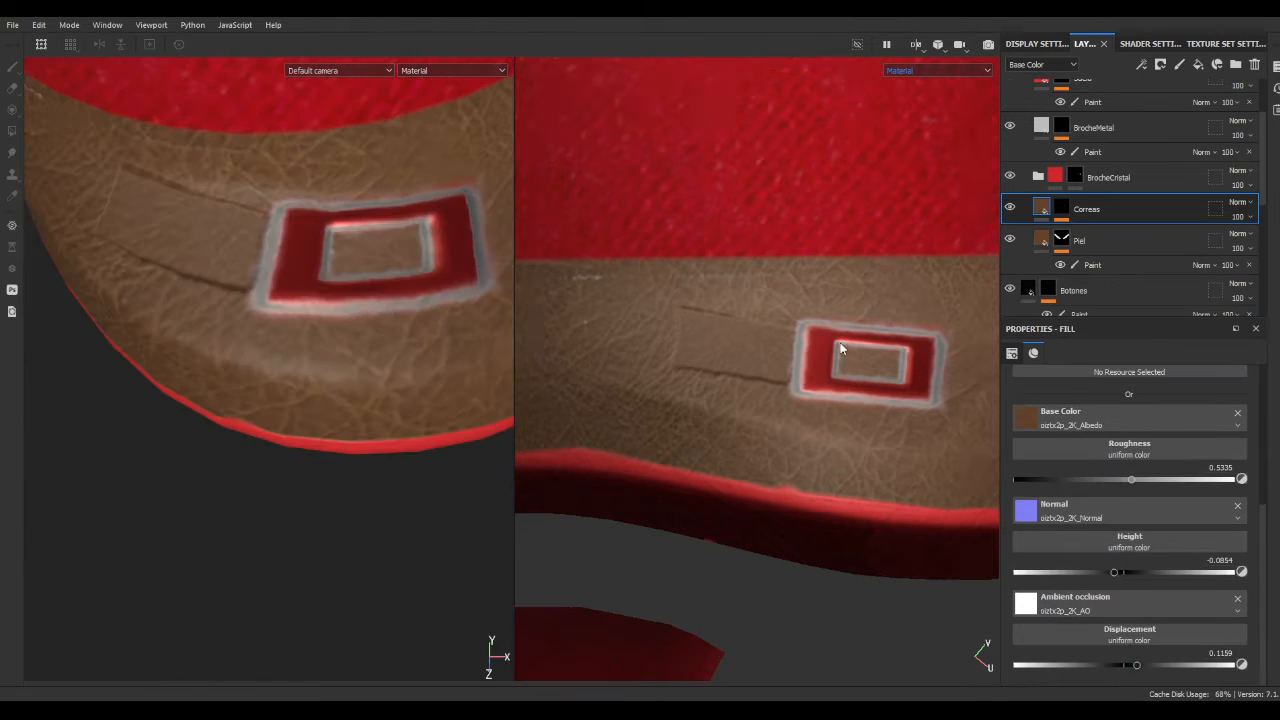
scroll(840, 348, up, 1)
- Paint the strap inside the clasp's central opening in the Correas mask with a size 0.72 brush
click(1061, 207)
scroll(880, 360, up, 2)
alt+middle_drag(838, 384, 628, 304)
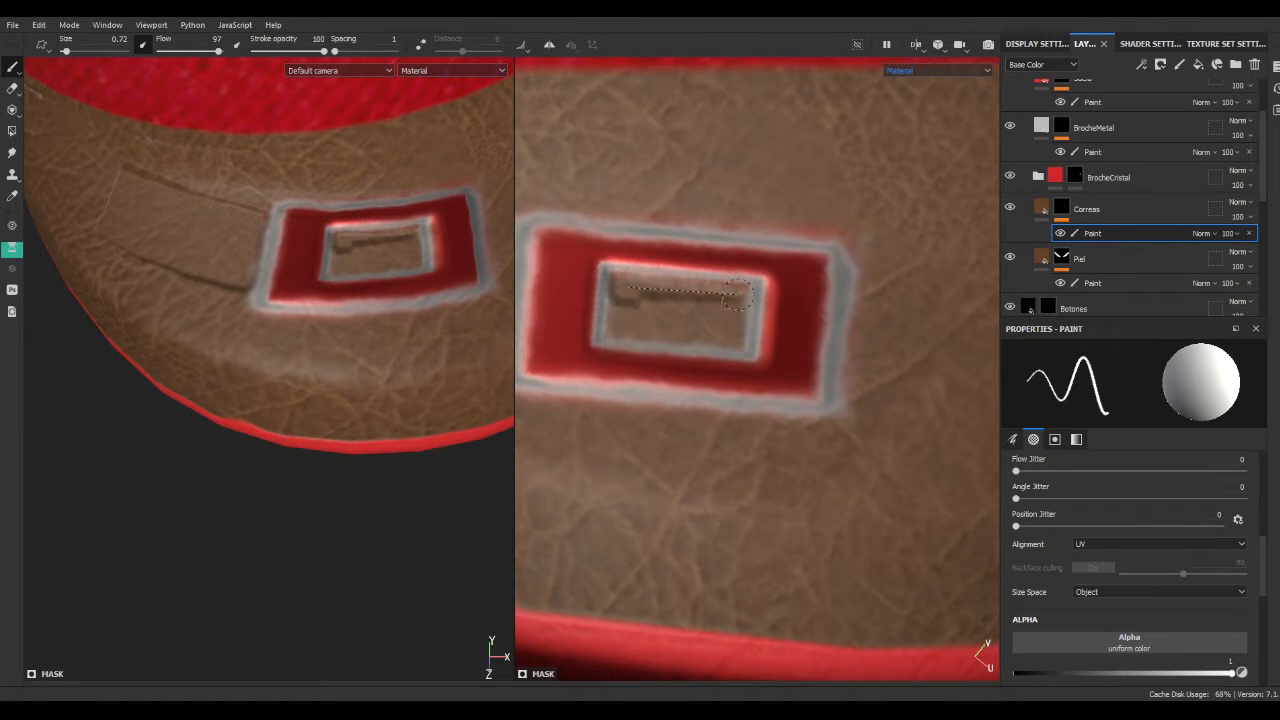
drag(735, 293, 670, 307)
scroll(965, 308, down, 3)
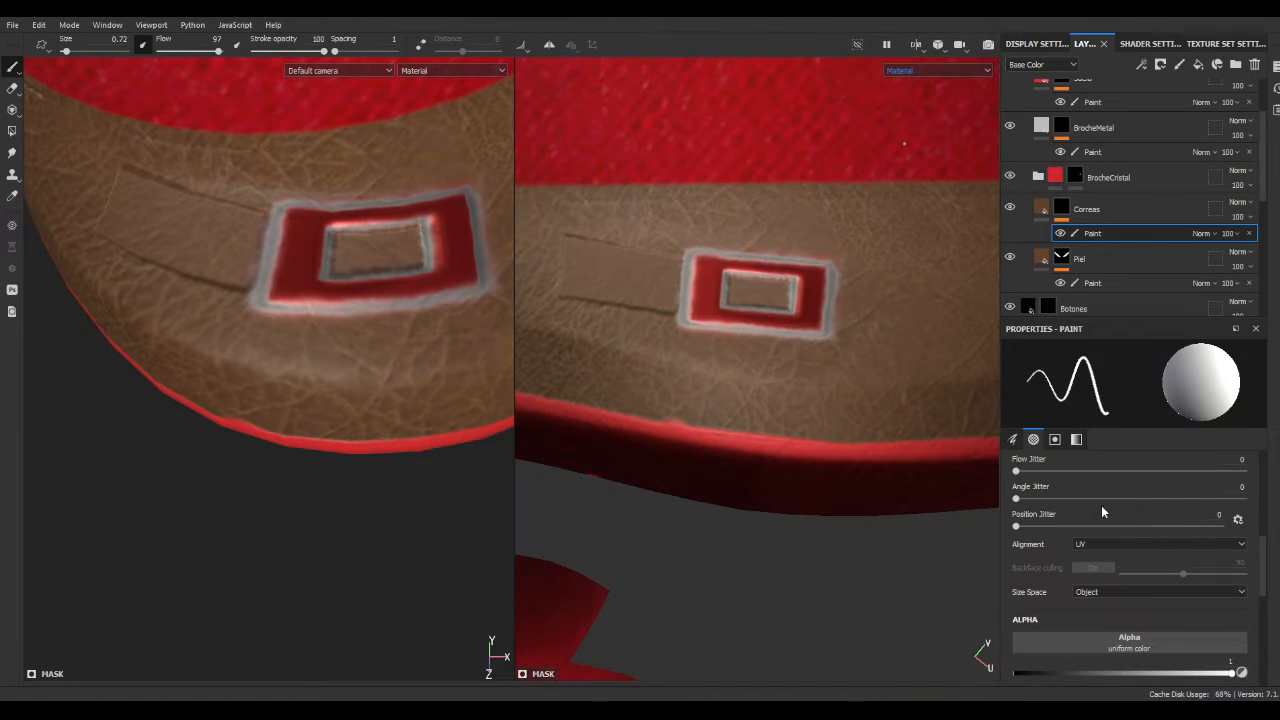
- Replace the hand-painted strap with a Rectangle Half Rounded alpha stamp at size 9.26 and angle 60
drag(622, 257, 650, 298)
scroll(1100, 488, up, 4)
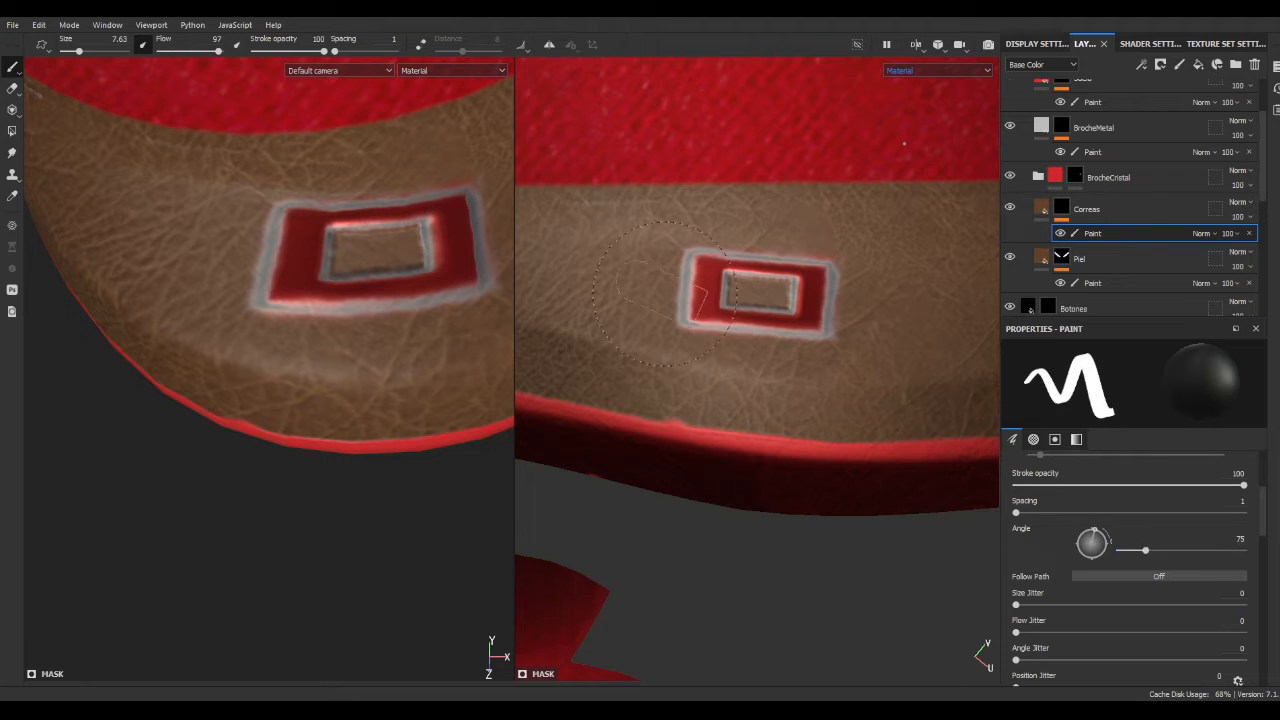
click(629, 277)
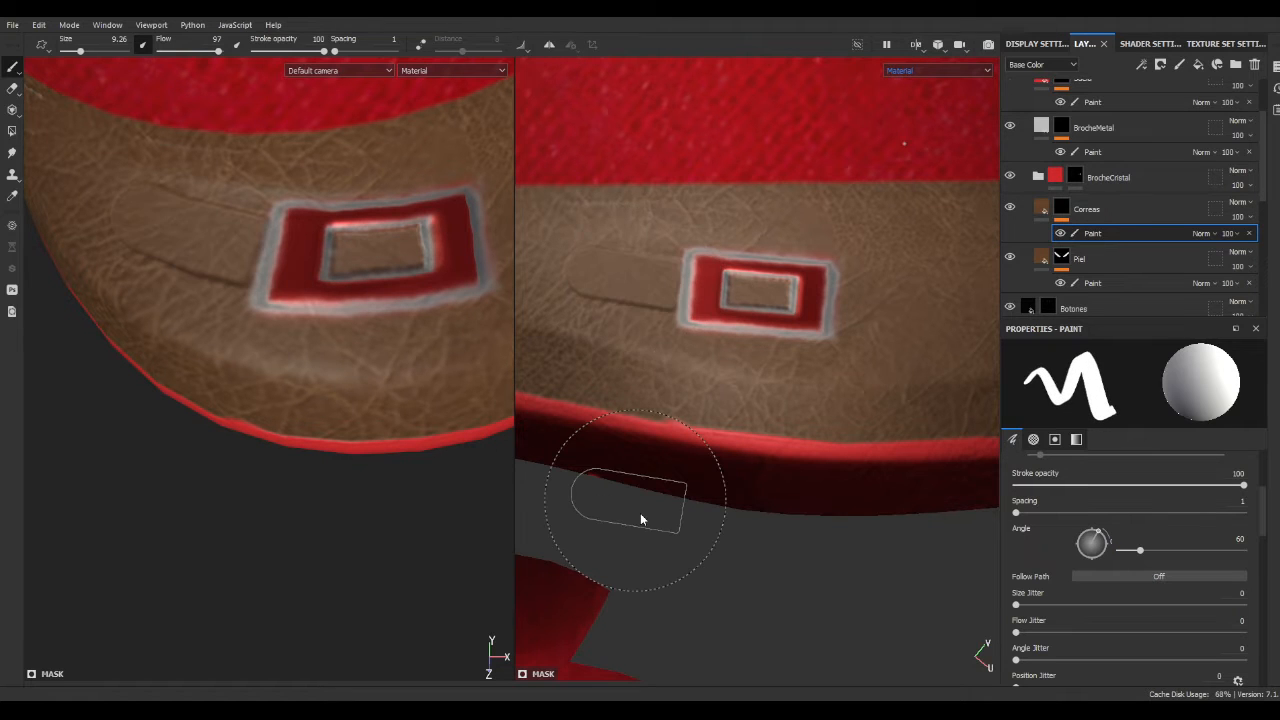
- Stamp half-rounded straps on both sides of the other shoe's clasp, using brush angle 153 for the second one
alt+drag(640, 513, 760, 420)
scroll(740, 420, down, 8)
scroll(720, 170, up, 8)
click(1101, 553)
alt+middle_drag(830, 300, 719, 246)
click(752, 240)
click(1174, 553)
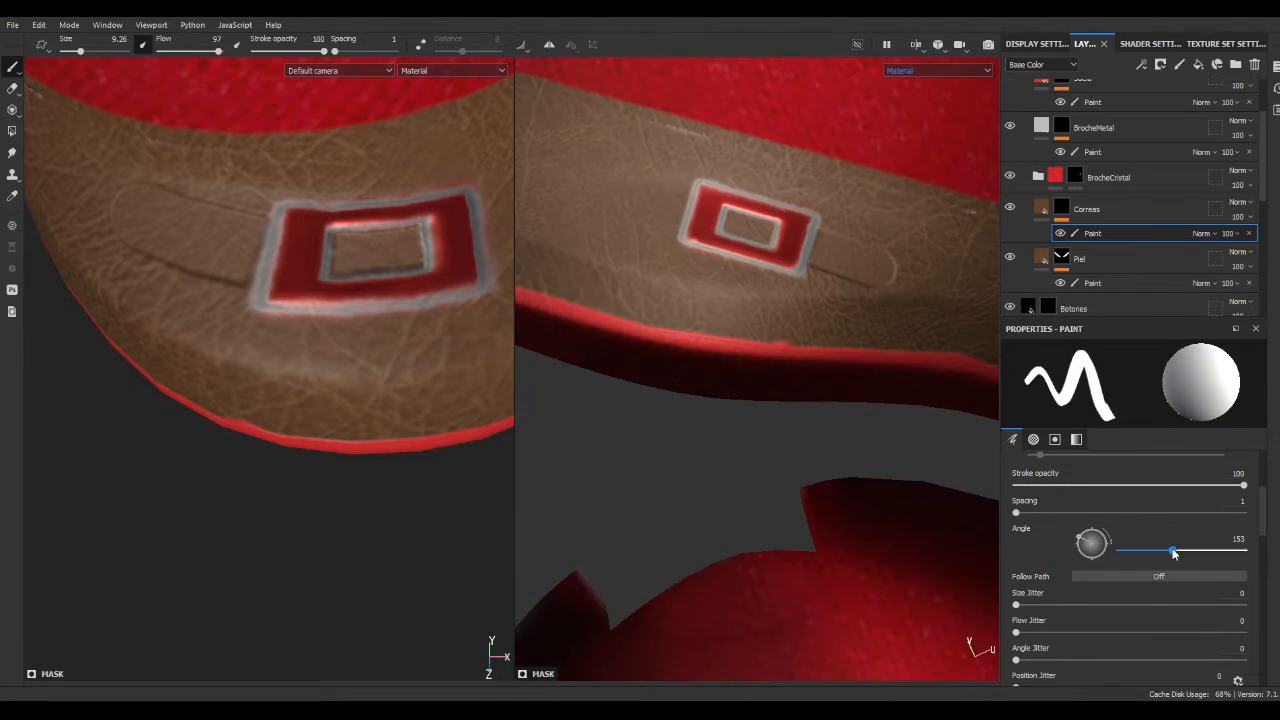
click(649, 200)
- Stamp the matching half-rounded strap on the remaining side of the first shoe's clasp with the brush angle turned round
scroll(380, 350, down, 3)
scroll(700, 330, down, 4)
alt+drag(560, 420, 629, 286)
scroll(610, 330, up, 5)
alt+middle_drag(610, 330, 760, 250)
click(1101, 552)
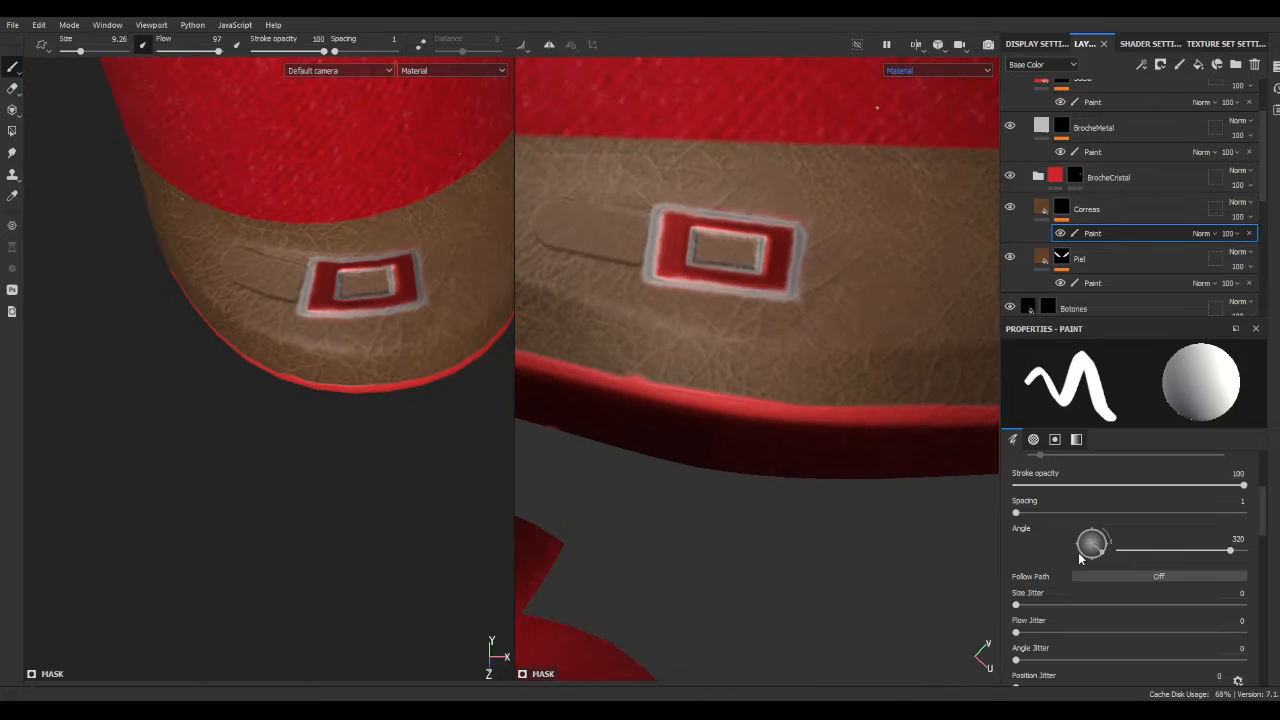
key(Return)
click(840, 262)
- Adjust the height of the Correas leather fill to change the relief of the straps
alt+drag(318, 472, 318, 420)
scroll(1130, 580, down, 2)
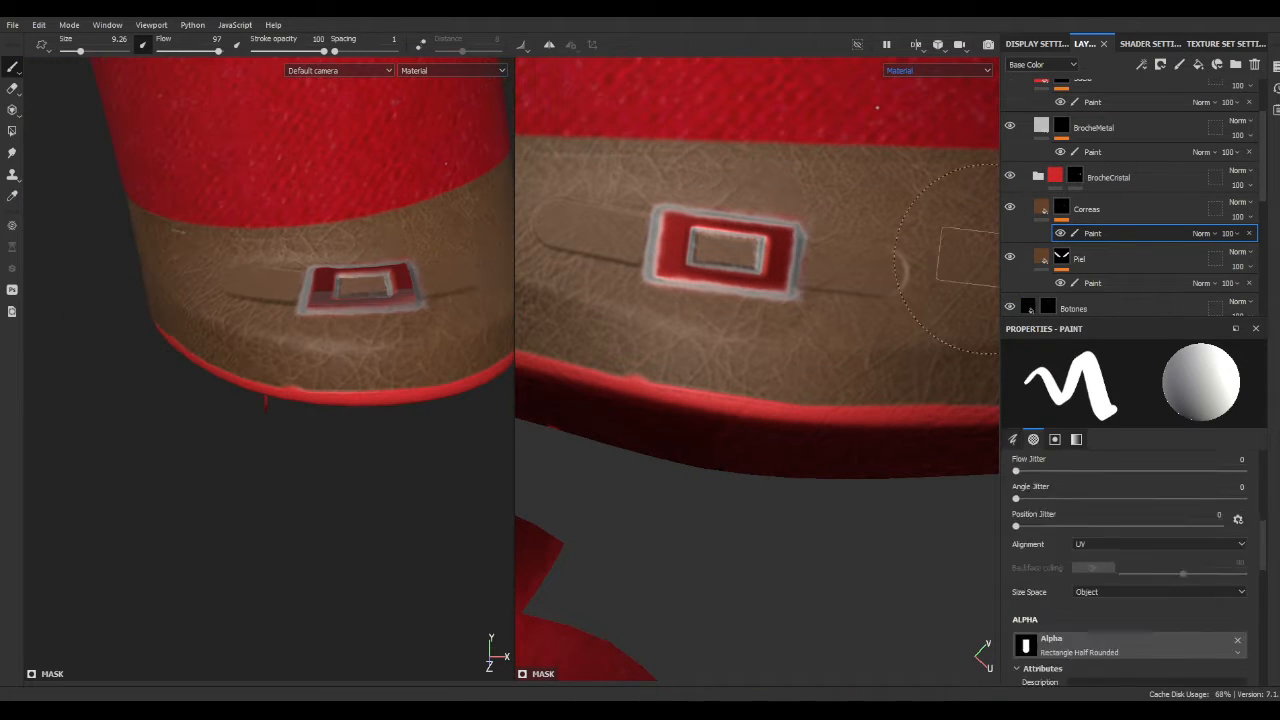
click(1042, 208)
click(1100, 571)
scroll(760, 328, up, 1)
- Fill the strap in both clasps' central openings in the Correas mask with size 1.26 paint and clean the edges with the Smudge tool
click(1061, 208)
key(5)
click(1076, 234)
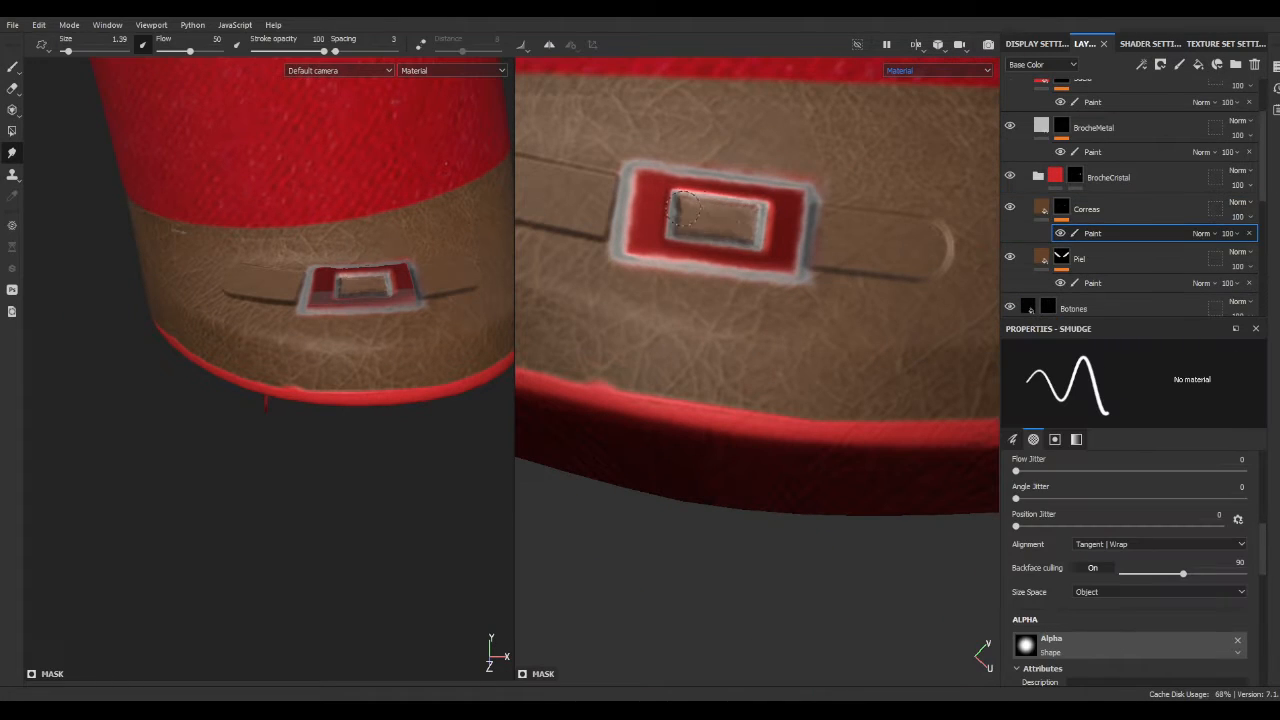
alt+drag(560, 300, 700, 220)
alt+middle_drag(700, 260, 960, 275)
key(1)
alt+middle_drag(693, 124, 675, 185)
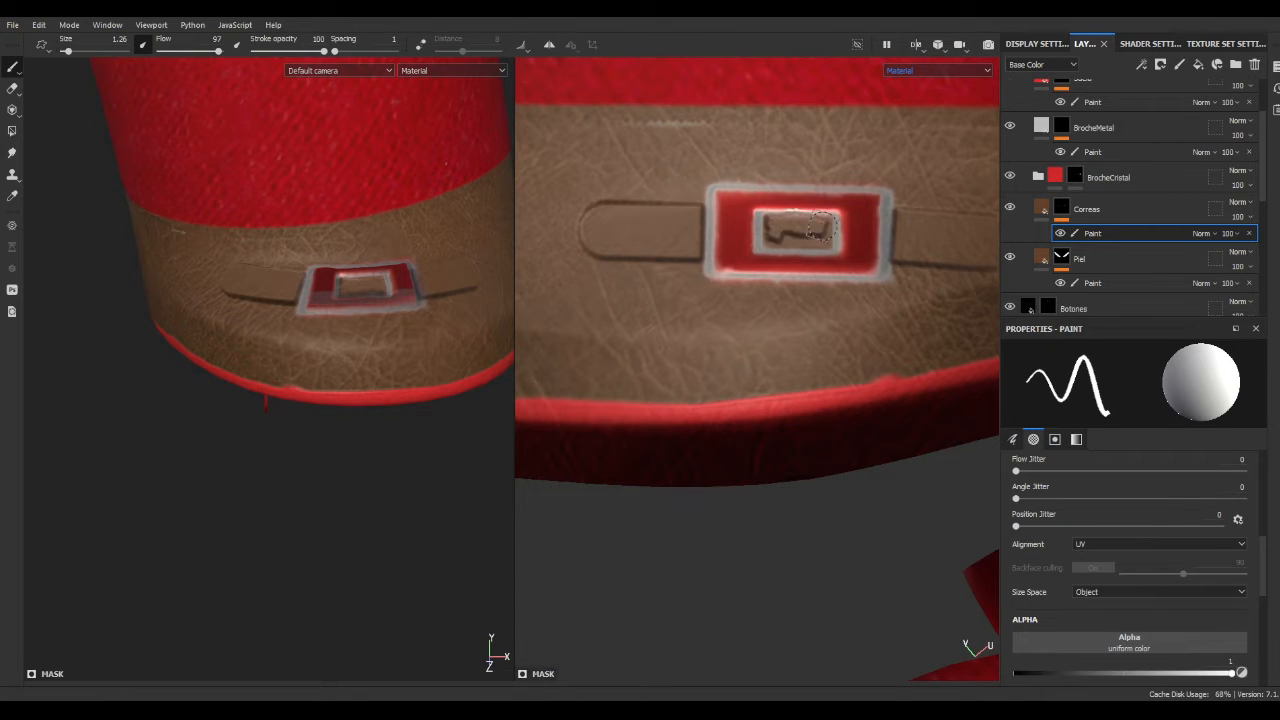
click(12, 152)
scroll(829, 339, down, 1)
- Set up a stitching brush with spacing 102 and a rectangular alpha at hardness 0.91
scroll(372, 355, down, 5)
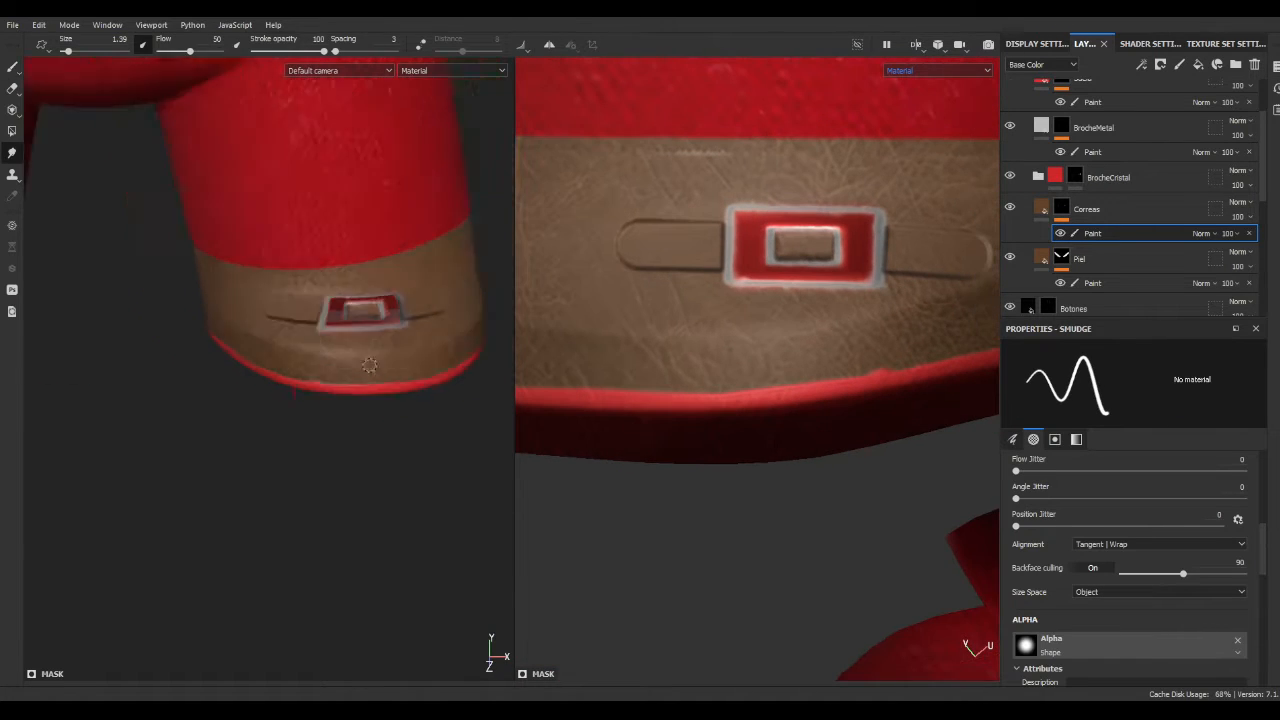
mouse_move(372, 365)
alt+mouse_down()
mouse_move(346, 489)
mouse_move(332, 404)
alt+mouse_up()
scroll(332, 404, up, 3)
scroll(1082, 624, up, 2)
click(1074, 471)
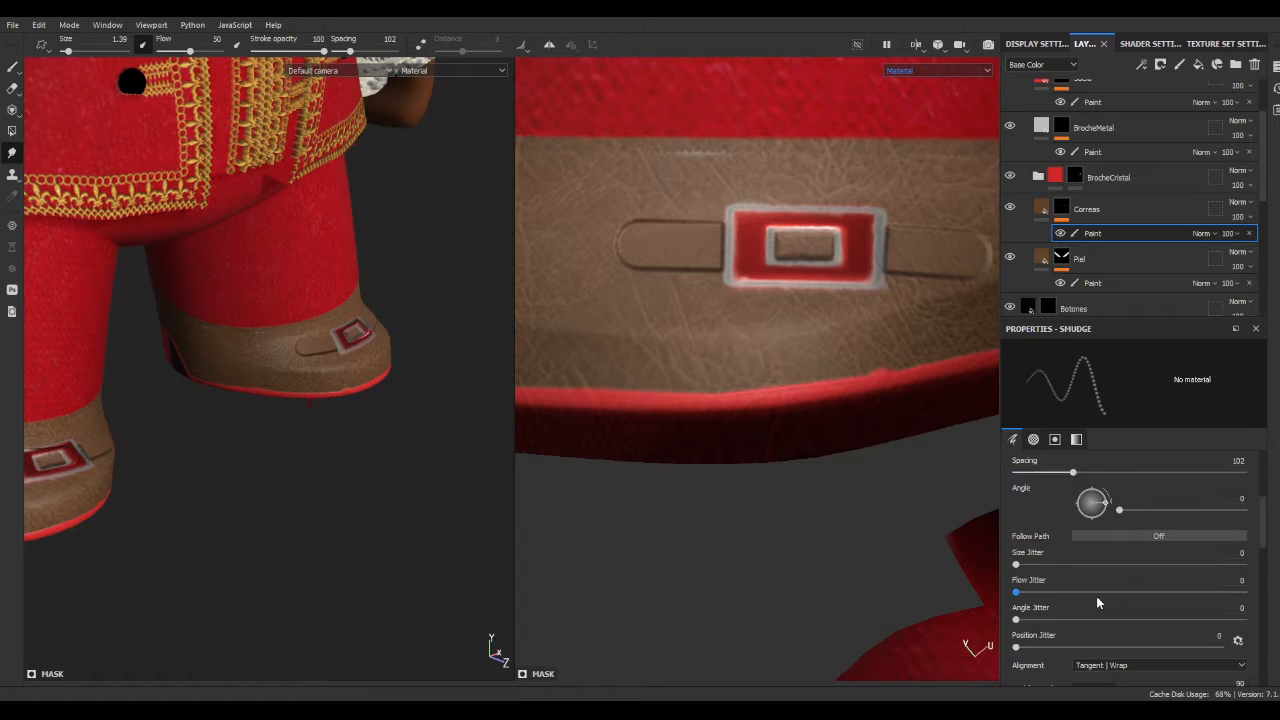
scroll(1096, 596, down, 2)
click(1165, 638)
click(1146, 540)
scroll(1164, 628, down, 2)
scroll(1165, 628, down, 3)
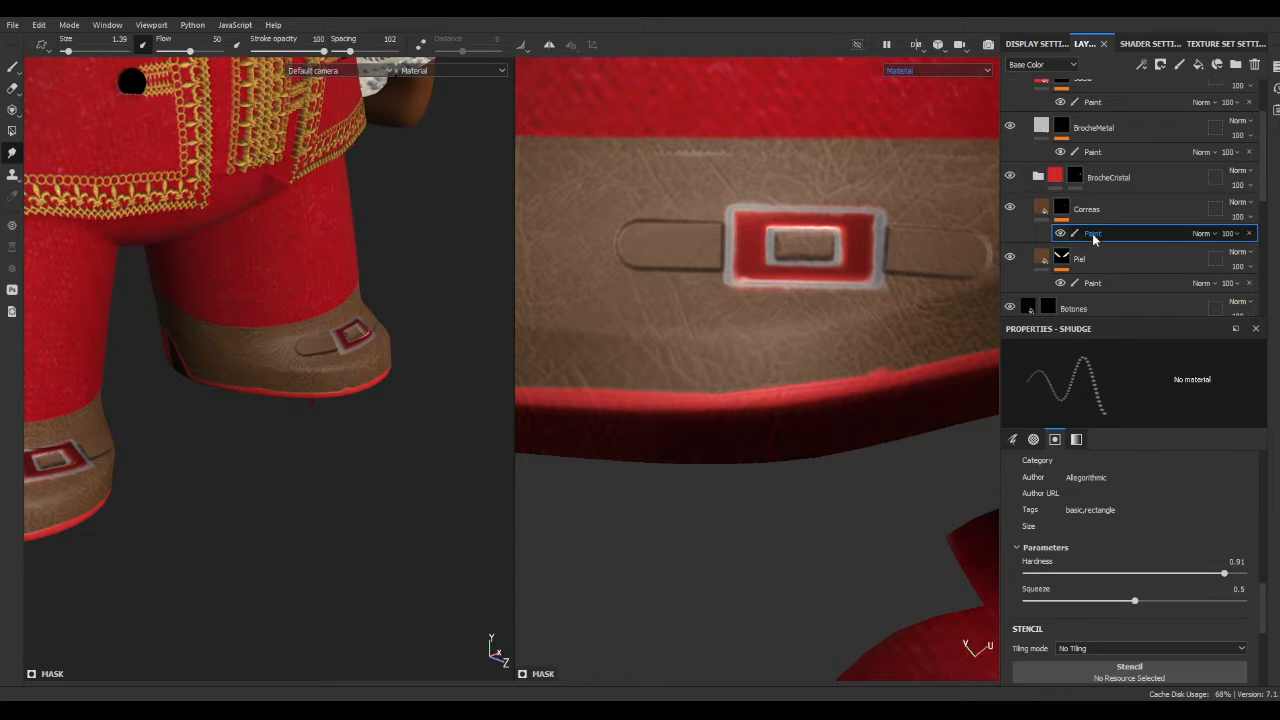
key(ctrl+d)
scroll(1142, 612, down, 2)
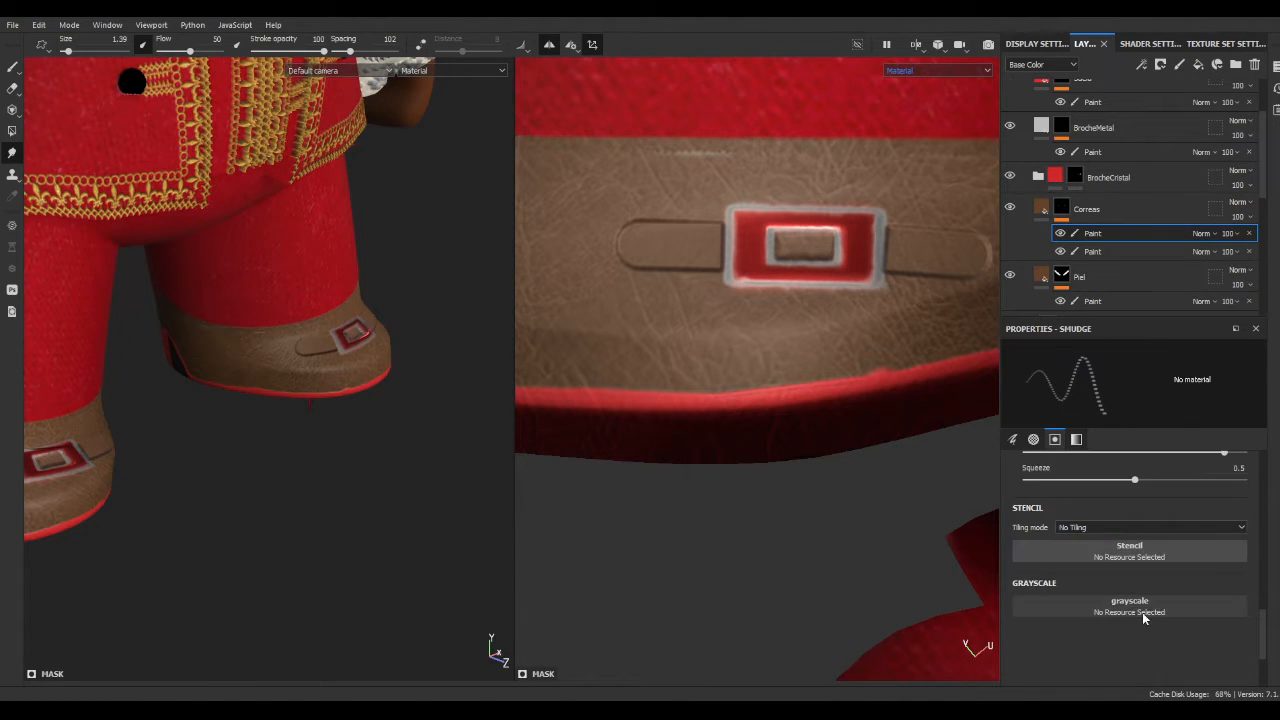
scroll(1142, 612, up, 8)
mouse_move(630, 166)
ctrl+right_down()
mouse_move(614, 166)
mouse_move(600, 201)
ctrl+right_up()
scroll(585, 201, up, 3)
scroll(1090, 540, down, 4)
key(ctrl+z)
- Duplicate the Correas layer and rename the copy Costuras
click(1100, 215)
key(ctrl+d)
double_click(1100, 209)
text(Costuras)
key(Return)
- Erase the copied strap from the Costuras mask
click(1100, 233)
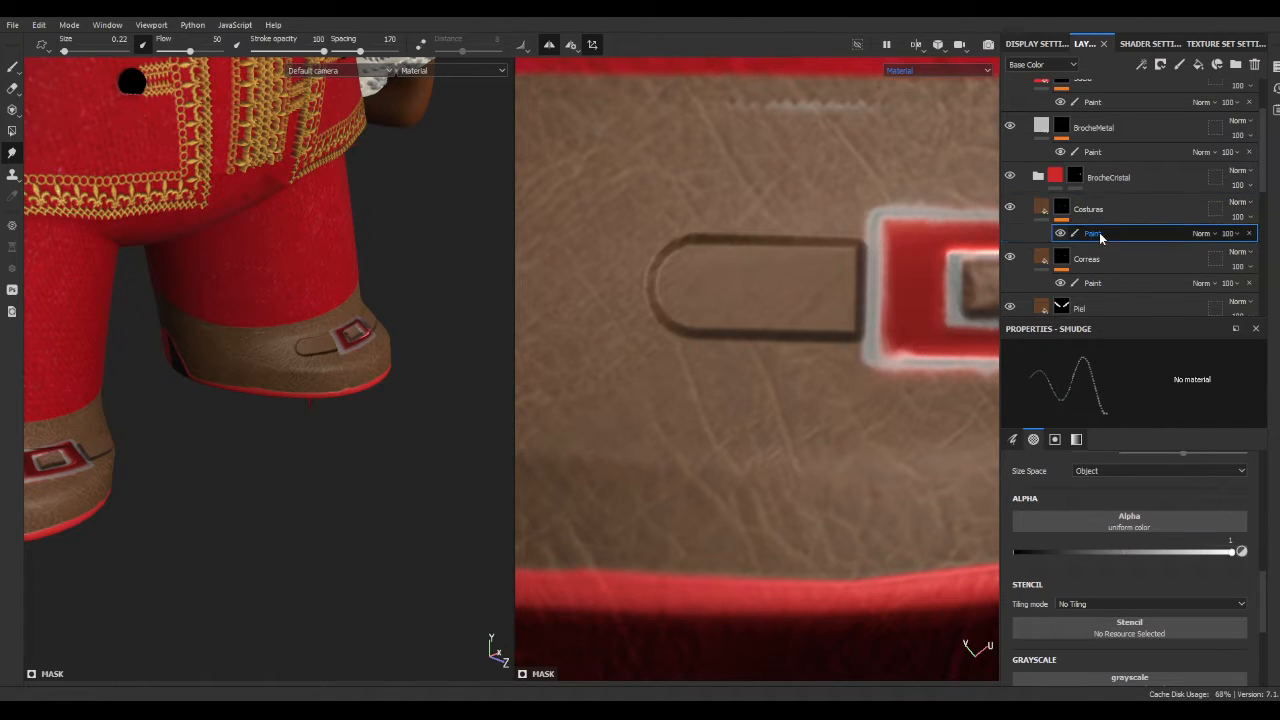
click(1041, 208)
click(1100, 233)
key(1)
drag(725, 279, 780, 298)
- Toggle the height channel of the Costuras fill
click(1041, 208)
click(1024, 428)
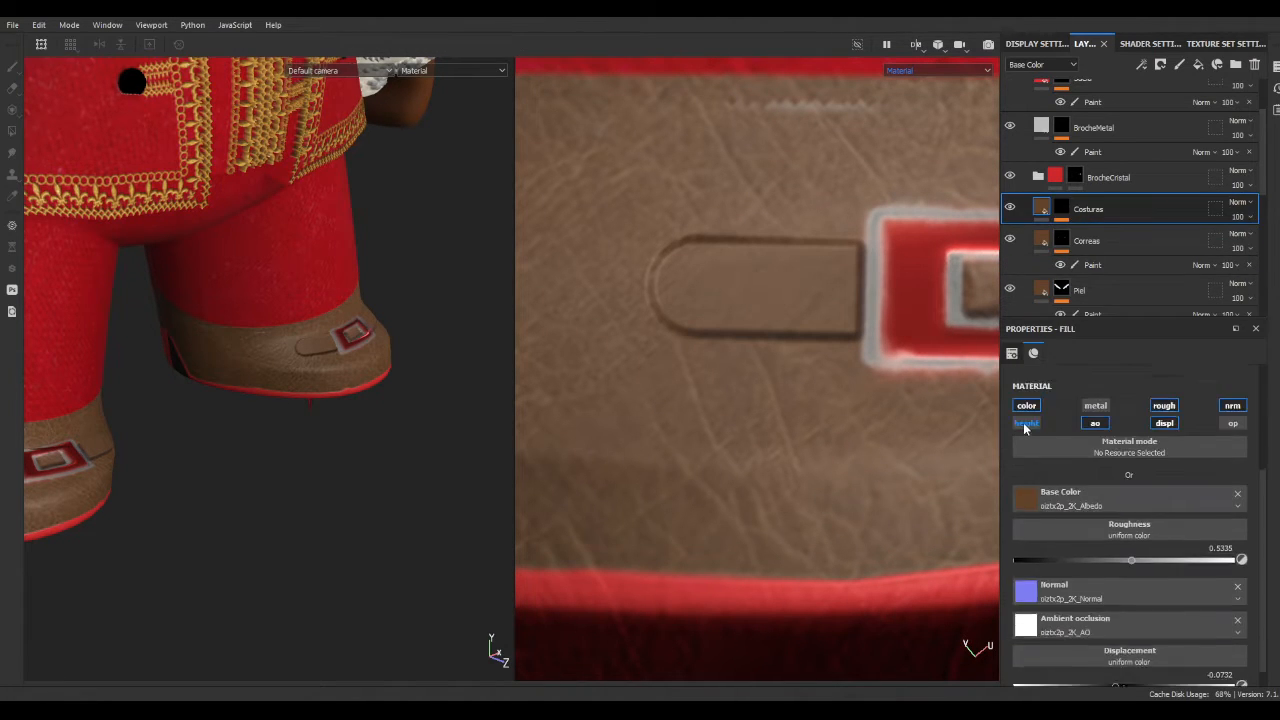
click(1024, 428)
scroll(1080, 520, down, 1)
click(1100, 233)
key(Delete)
key(ctrl+z)
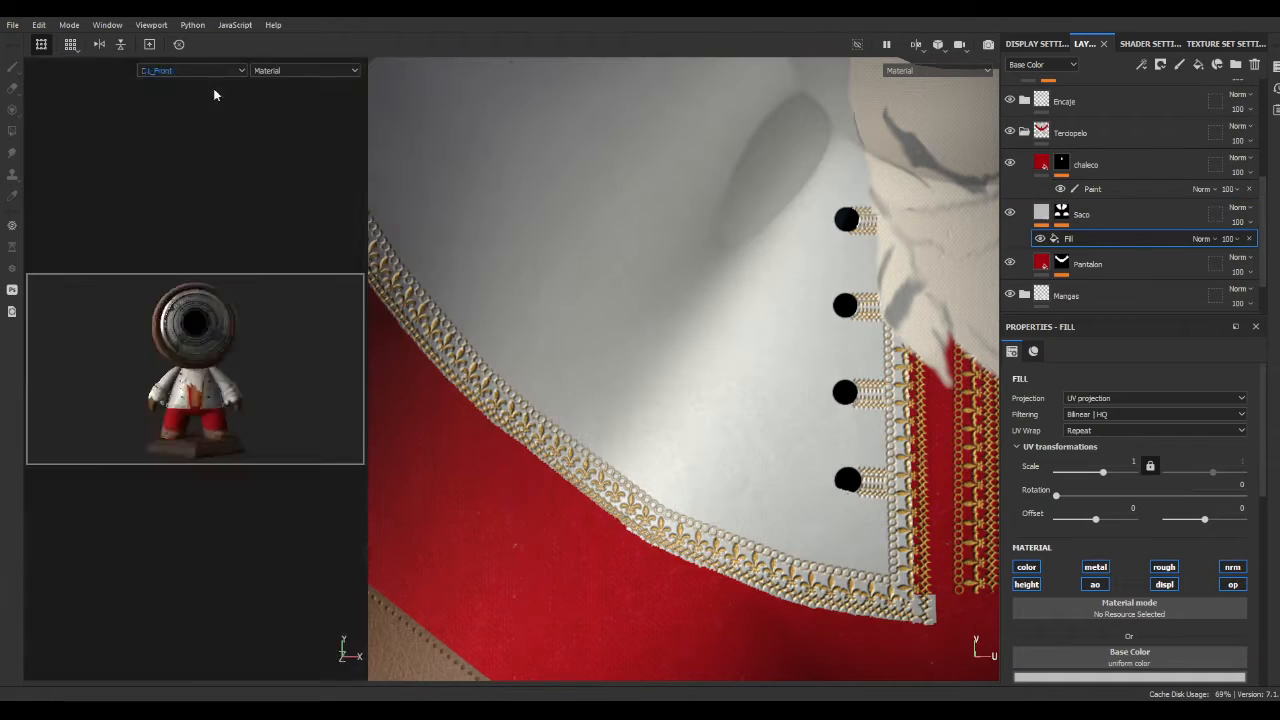
- Add scaled Moteado and Lunares fill effects to the Saco layer and copy Lunares to the Pantalon layer
scroll(214, 114, up, 5)
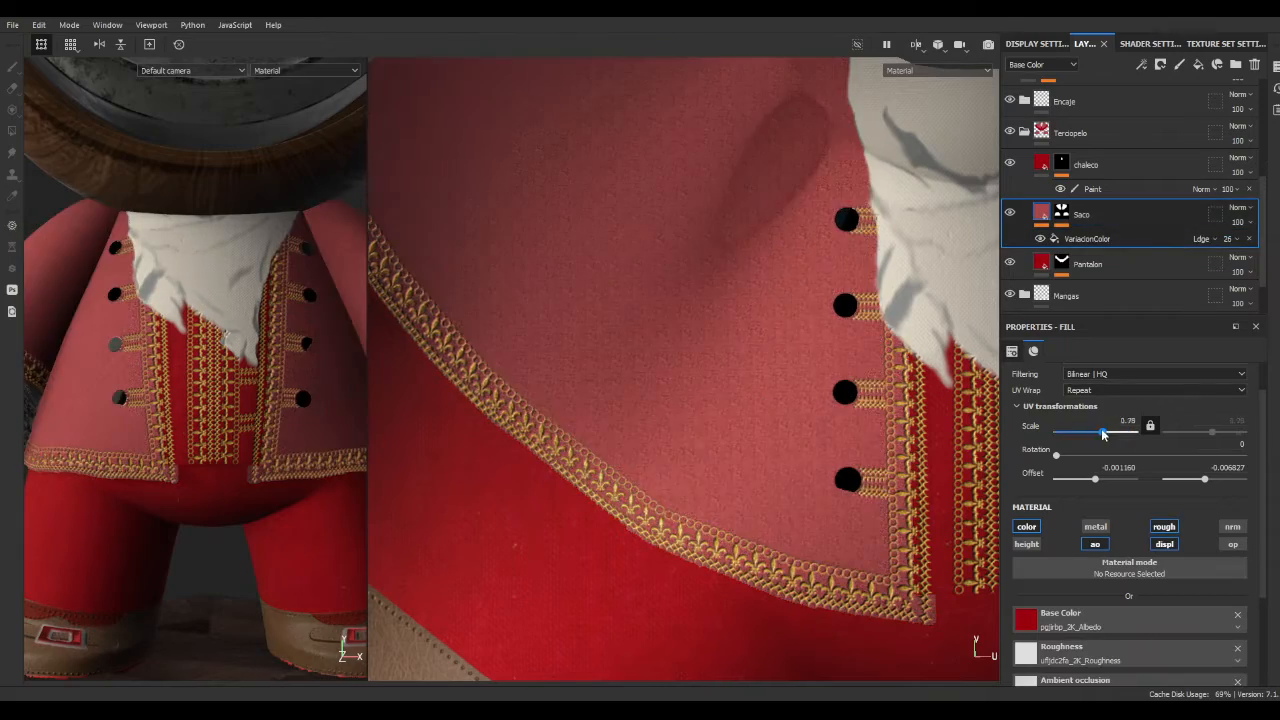
drag(1143, 431, 1120, 436)
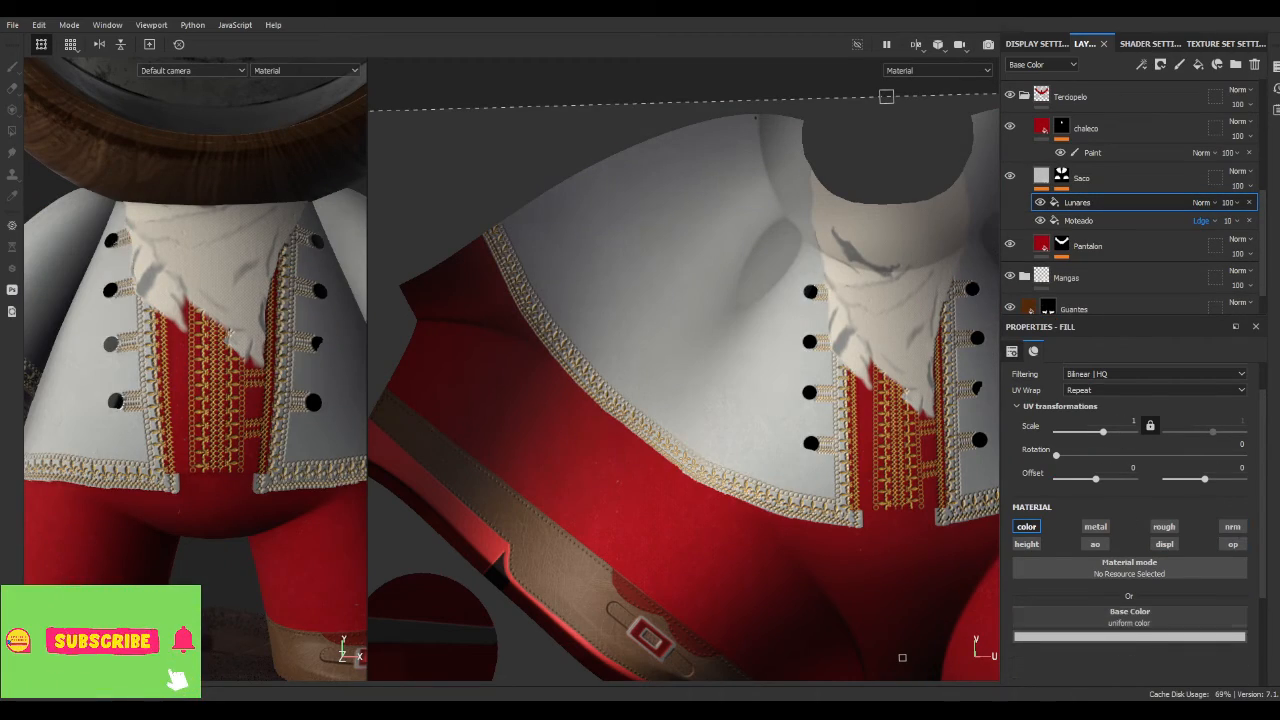
drag(1111, 428, 1118, 435)
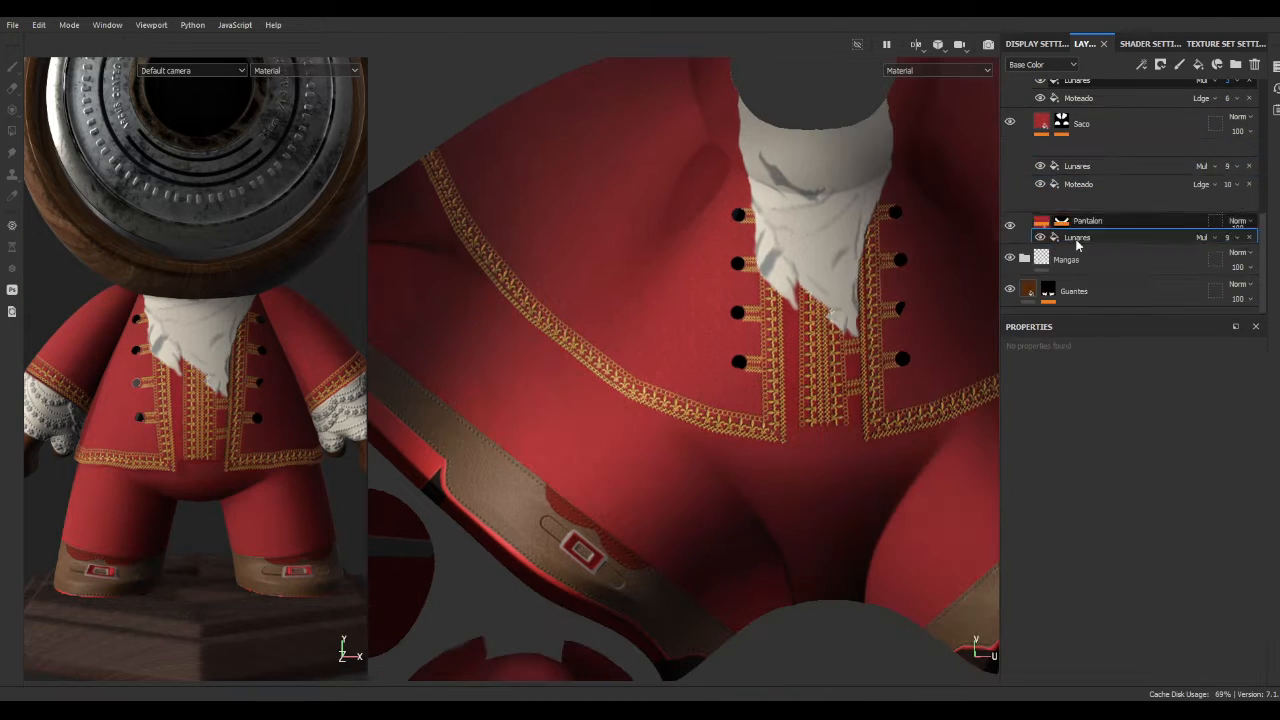
click(1163, 162)
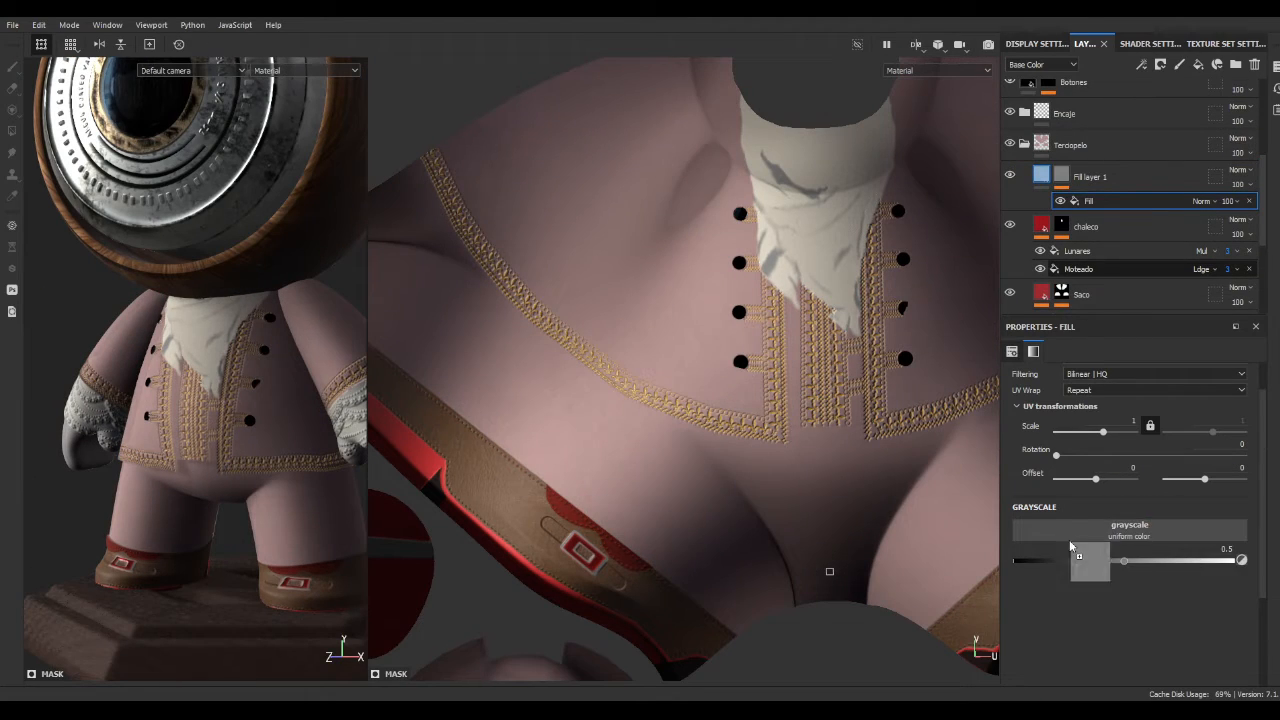
- Try masking Fill layer 1 in the Terciopelo group with the pgjrbp_2K_Displacement map at scale 14
drag(1070, 546, 1075, 540)
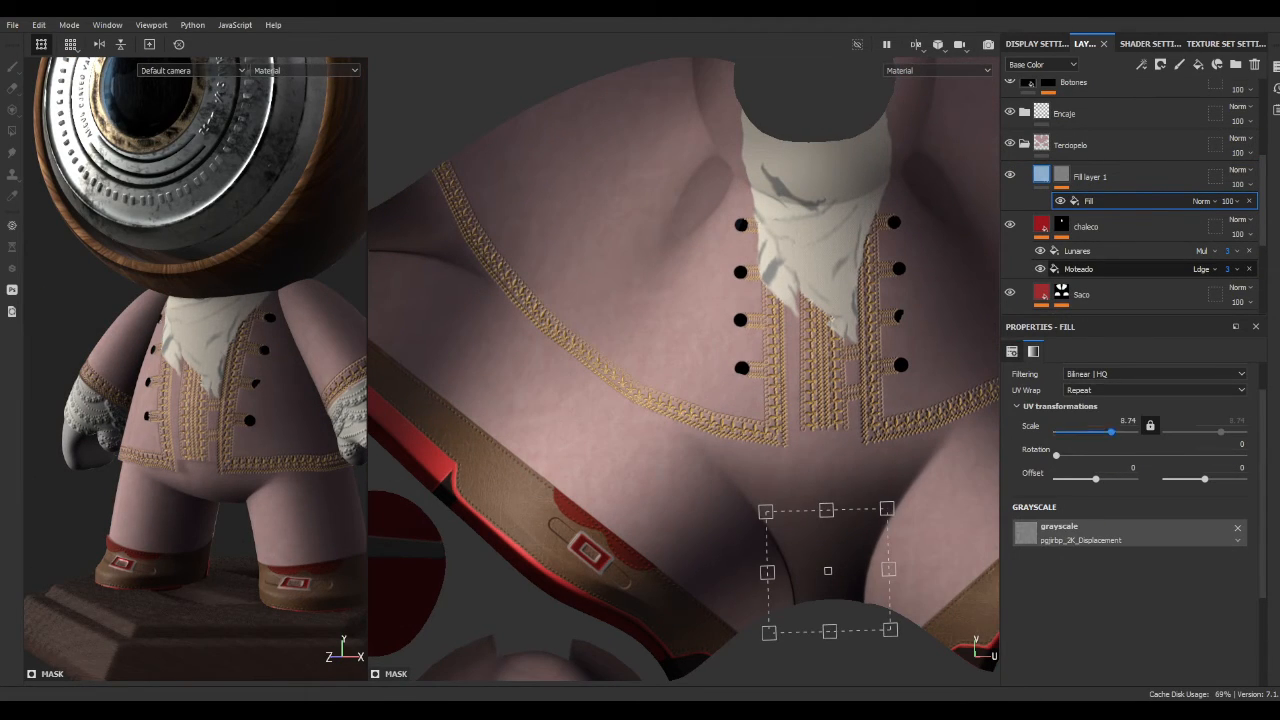
scroll(1109, 476, up, 1)
drag(1111, 472, 1109, 476)
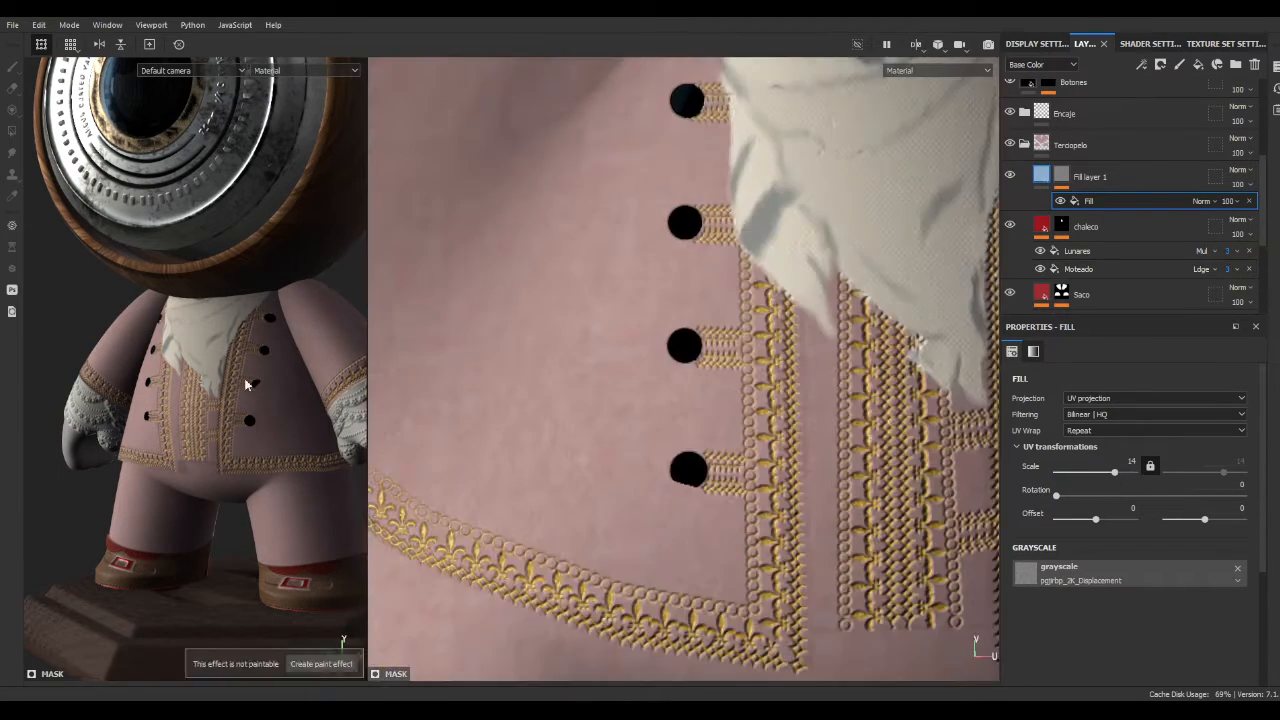
scroll(1130, 470, down, 1)
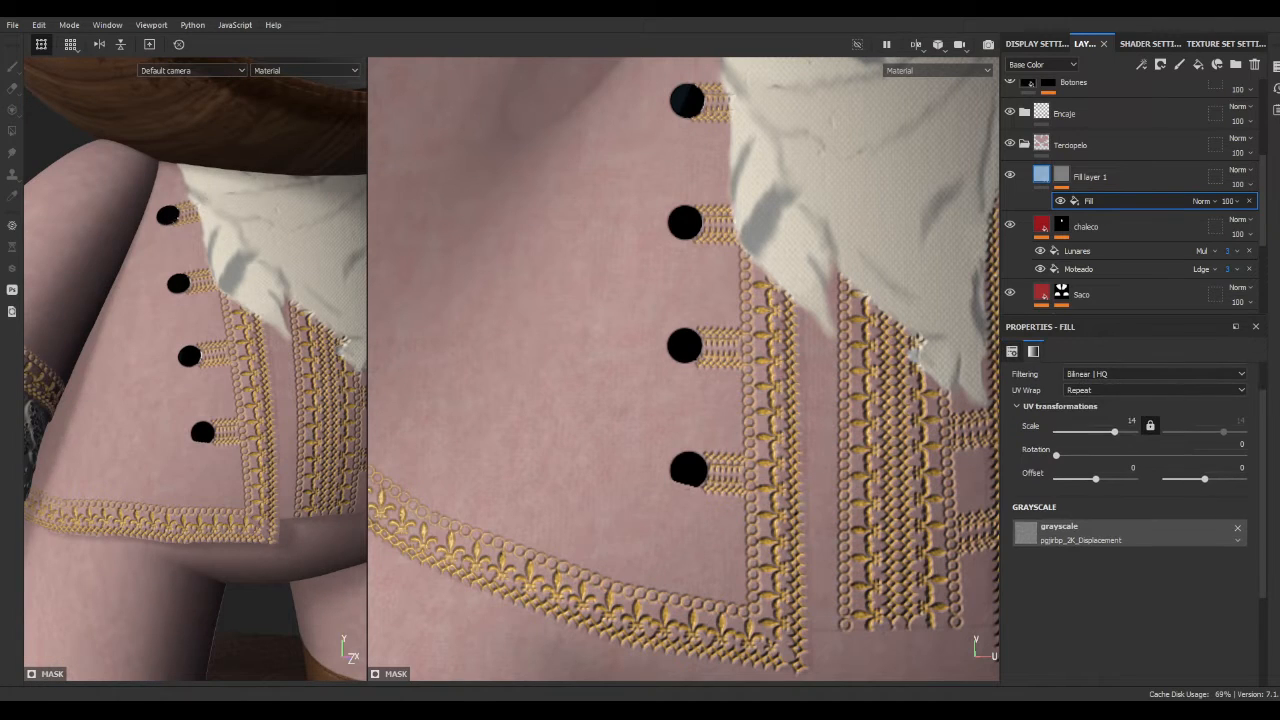
- Compare the jacket with Fill layer 1 hidden and shown at mask scale 9.9, and discard its mask setup
click(1009, 175)
click(1009, 175)
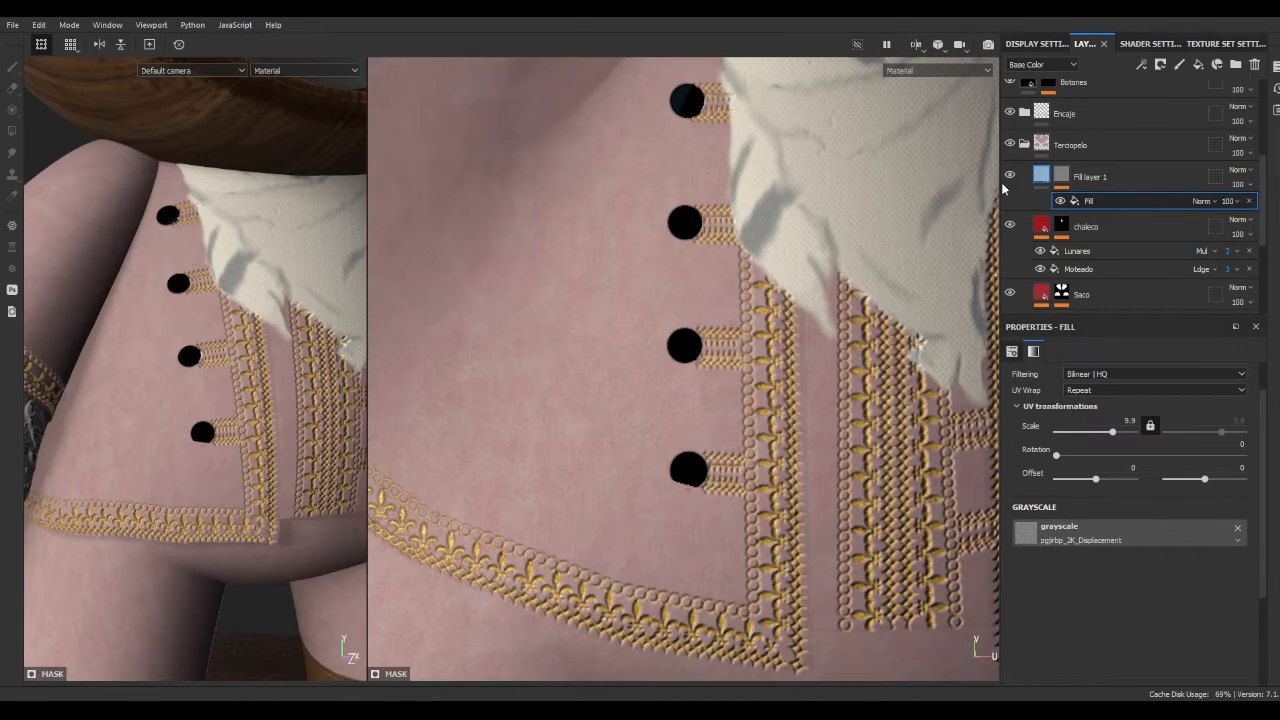
click(1009, 175)
click(1041, 176)
click(1254, 64)
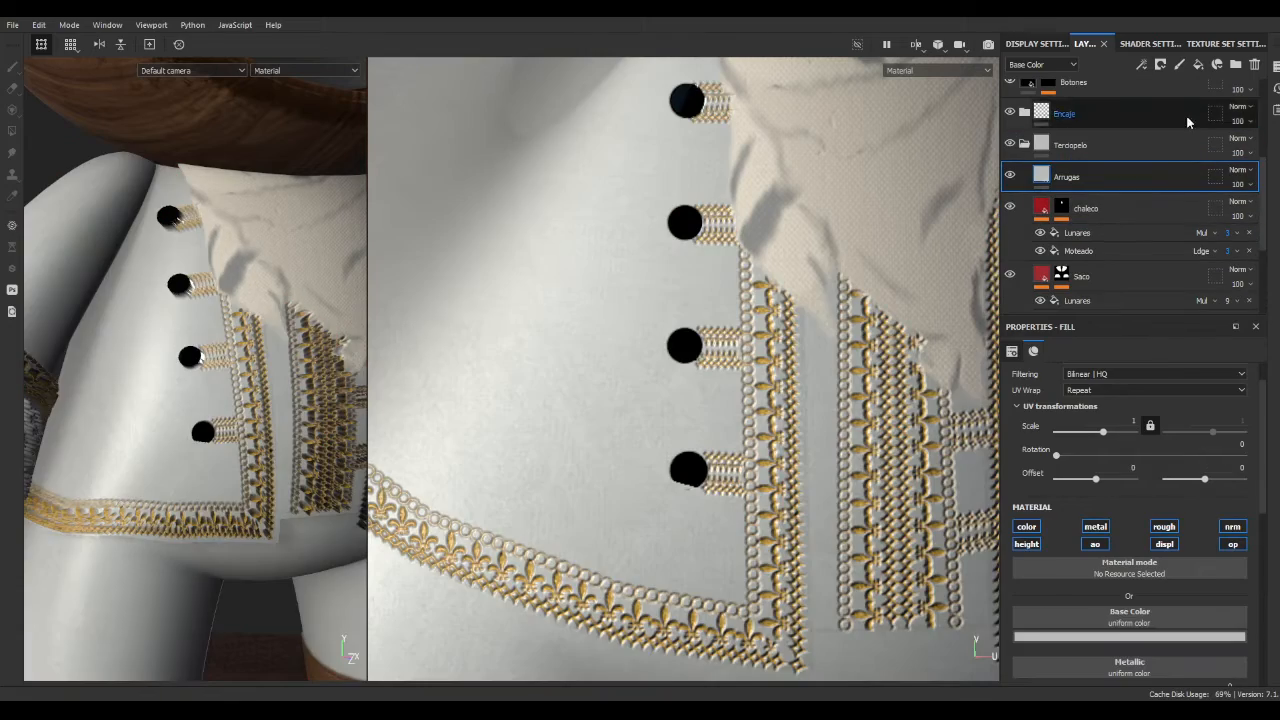
- Restrict the Arrugas fill layer to the height channel and assign Crystal 2 as its height texture
click(1026, 526)
click(1095, 526)
click(1095, 544)
click(1164, 544)
click(1232, 544)
click(1232, 526)
click(1164, 526)
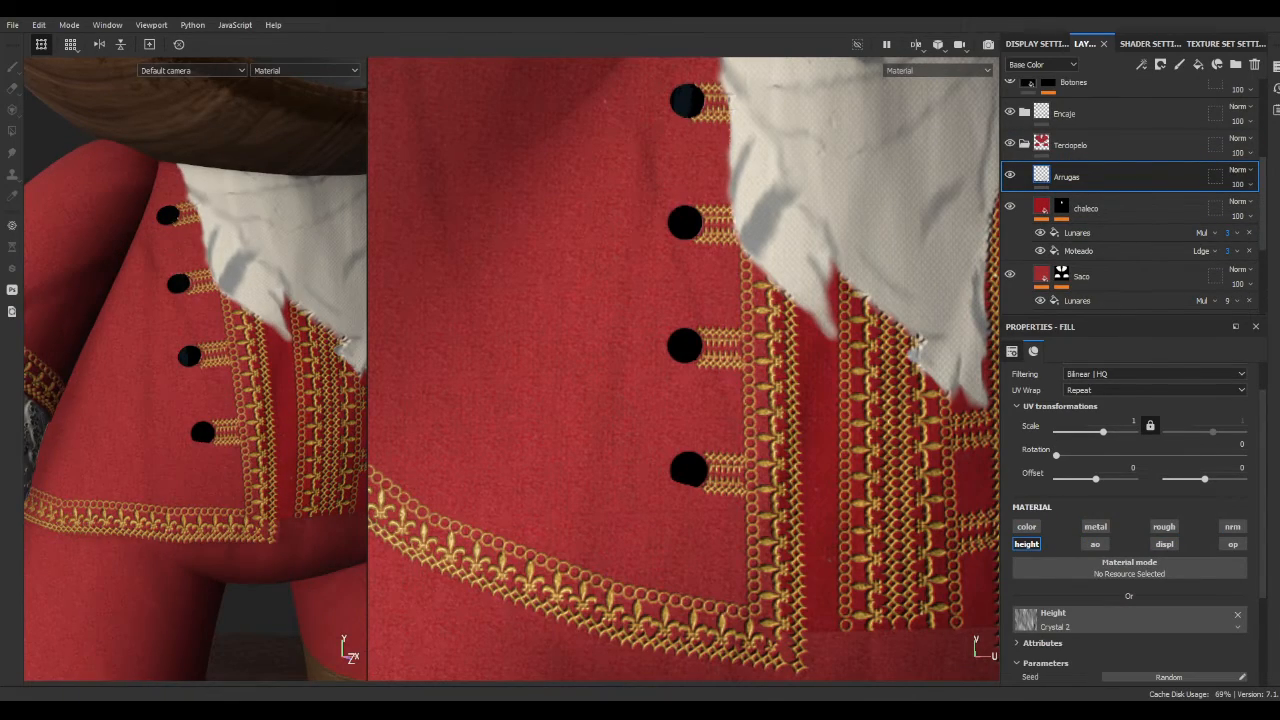
- Set the Arrugas layer's Crystal 2 texture to balance 0.15 and contrast 0.01
alt+right_drag(229, 208, 236, 345)
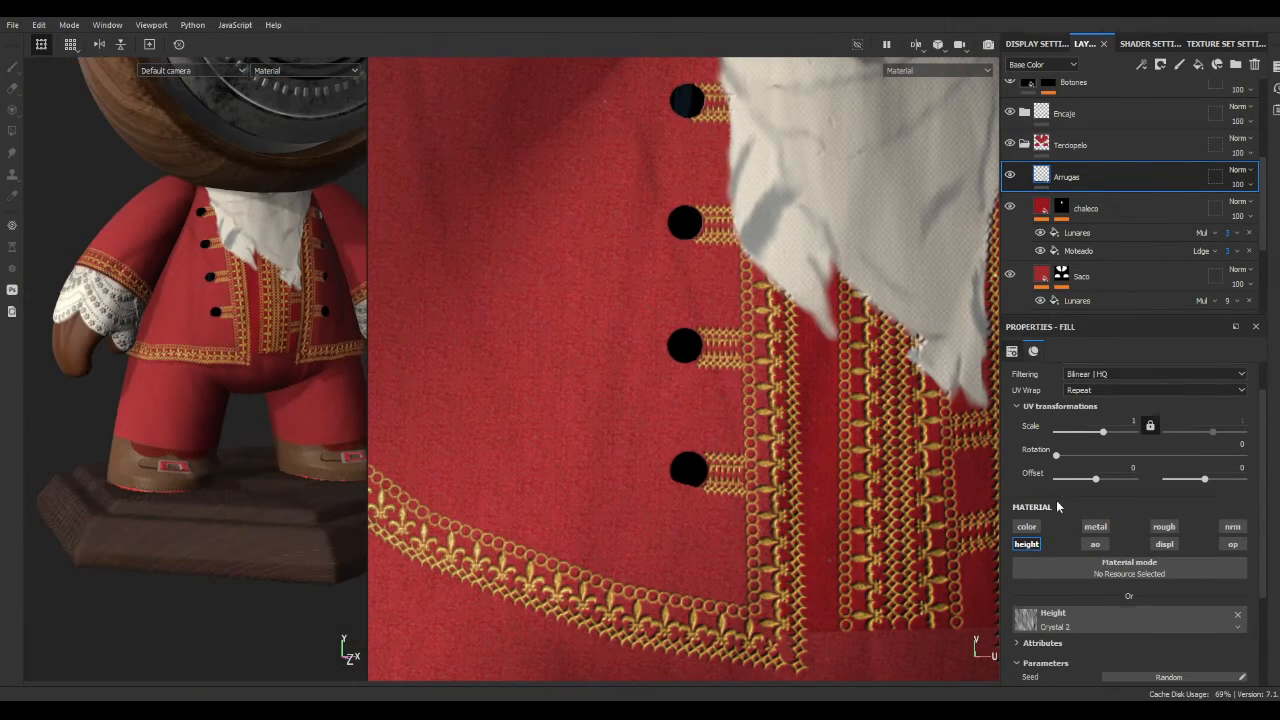
scroll(1056, 500, down, 3)
drag(1029, 616, 1059, 599)
alt+right_drag(250, 350, 251, 420)
alt+drag(251, 420, 290, 420)
- Group the Arrugas layer with the CuelloSuperior and CuelloInferior folders inside a new Cuello folder and hide Arrugas
drag(1066, 177, 1078, 142)
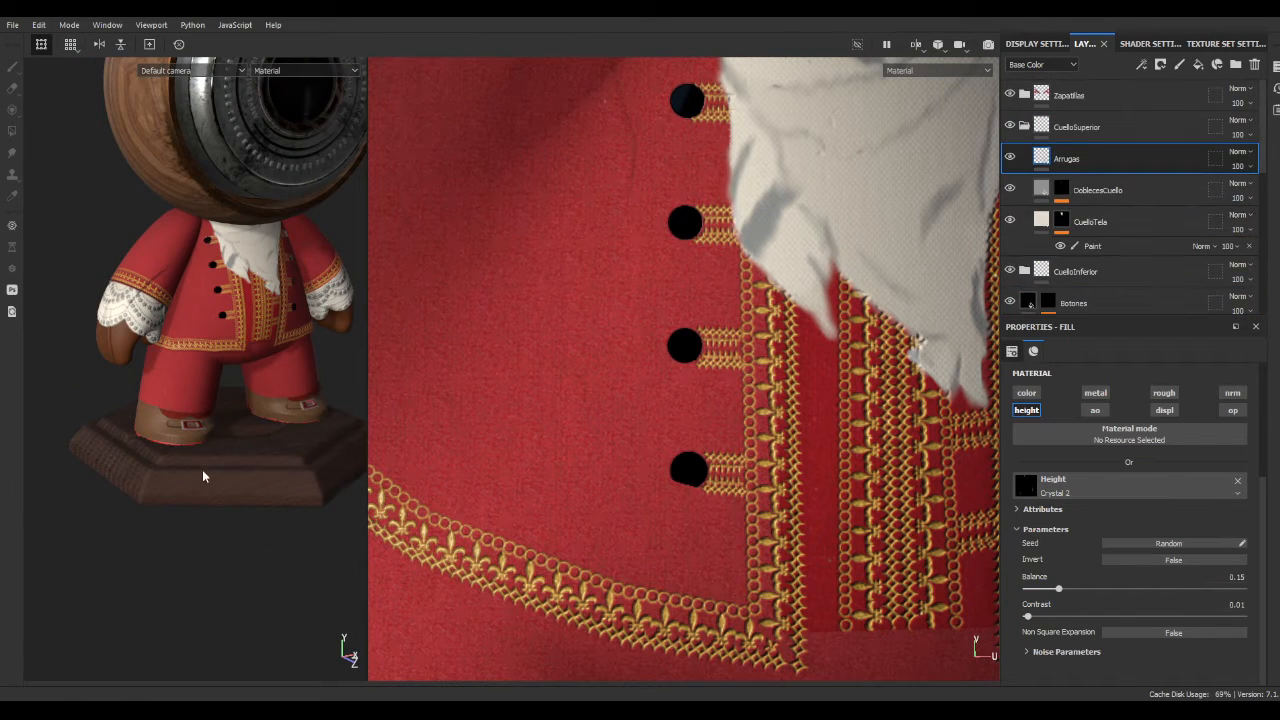
alt+drag(203, 476, 245, 476)
click(1022, 126)
click(1019, 125)
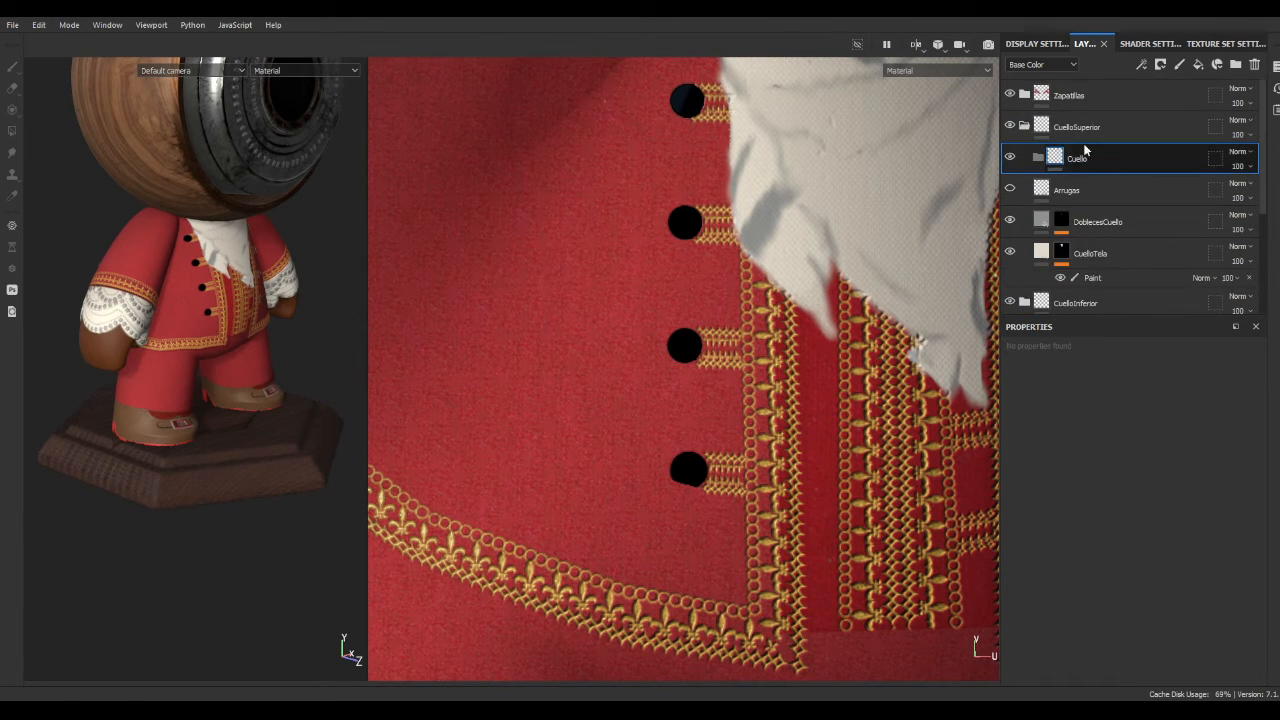
click(1028, 159)
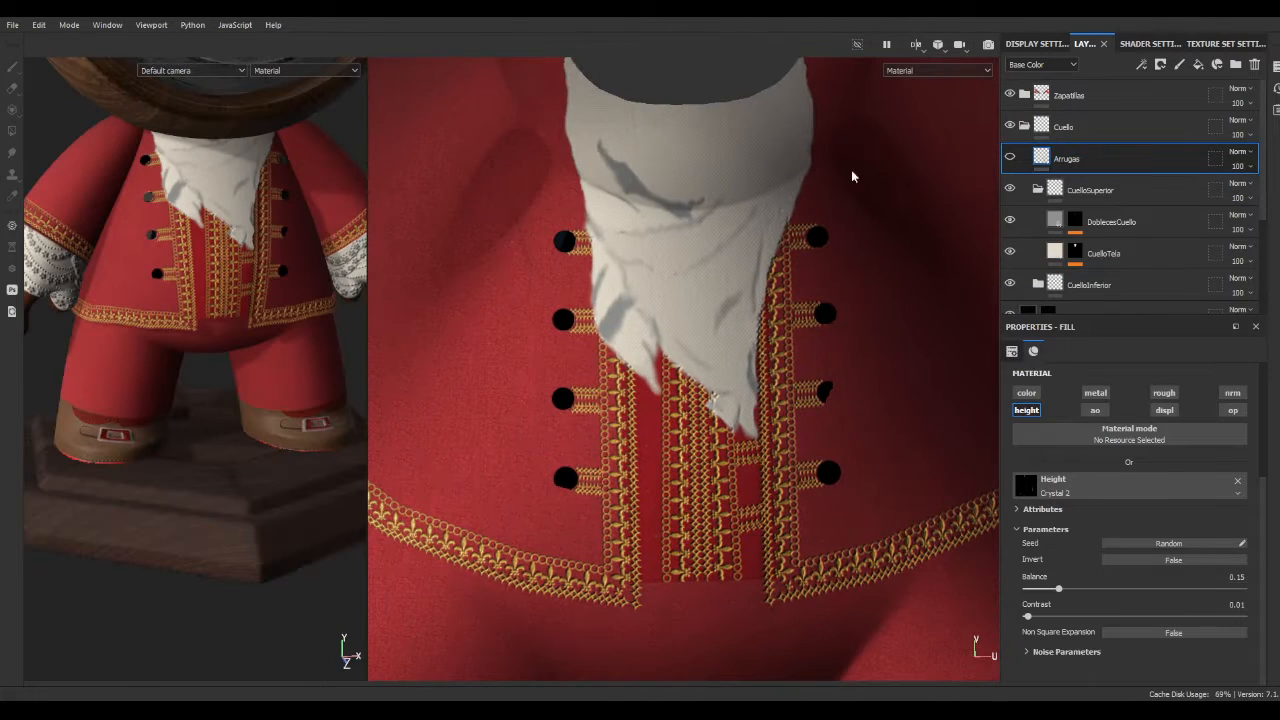
- Replace the old Arrugas layer with a new Arrugas fill layer inside the CuelloSuperior folder and add a fill to its mask
drag(1080, 208, 1078, 205)
key(Delete)
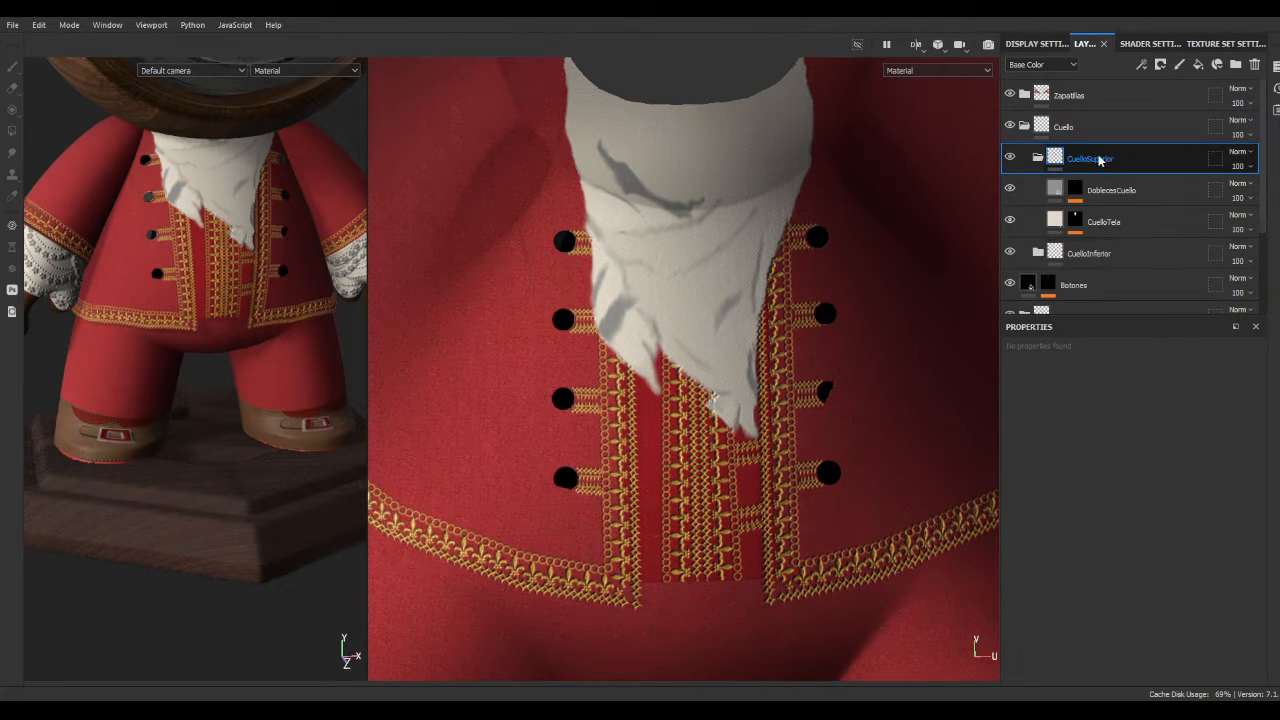
click(1198, 64)
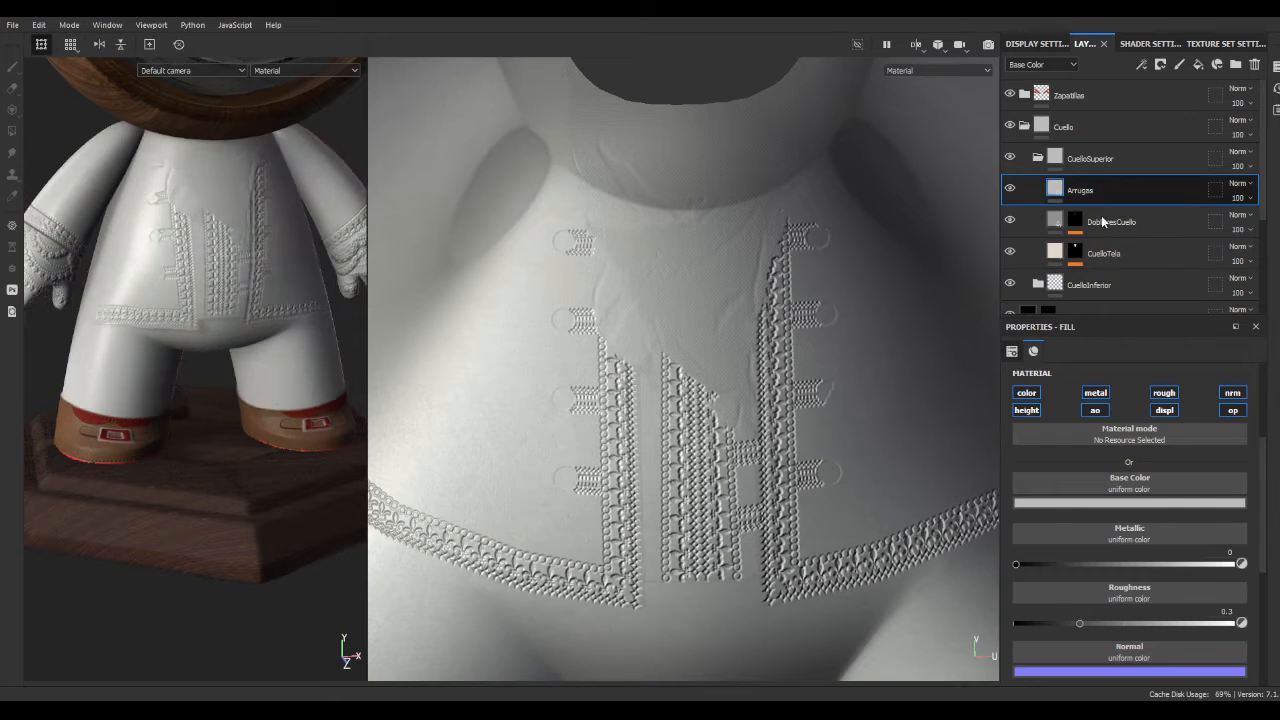
click(1107, 477)
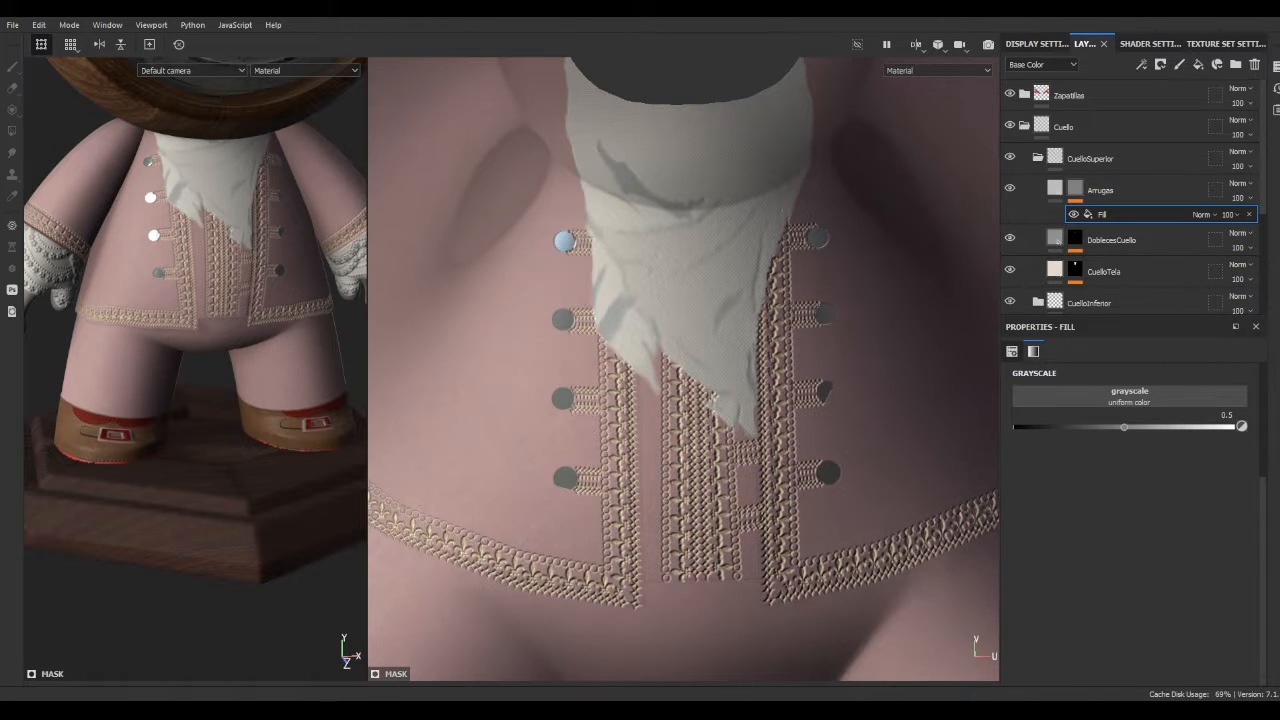
- Restrict the new Arrugas layer to the height channel with the Crystal 2 texture, adjusting the texture's balance and contrast
click(1055, 188)
click(1233, 410)
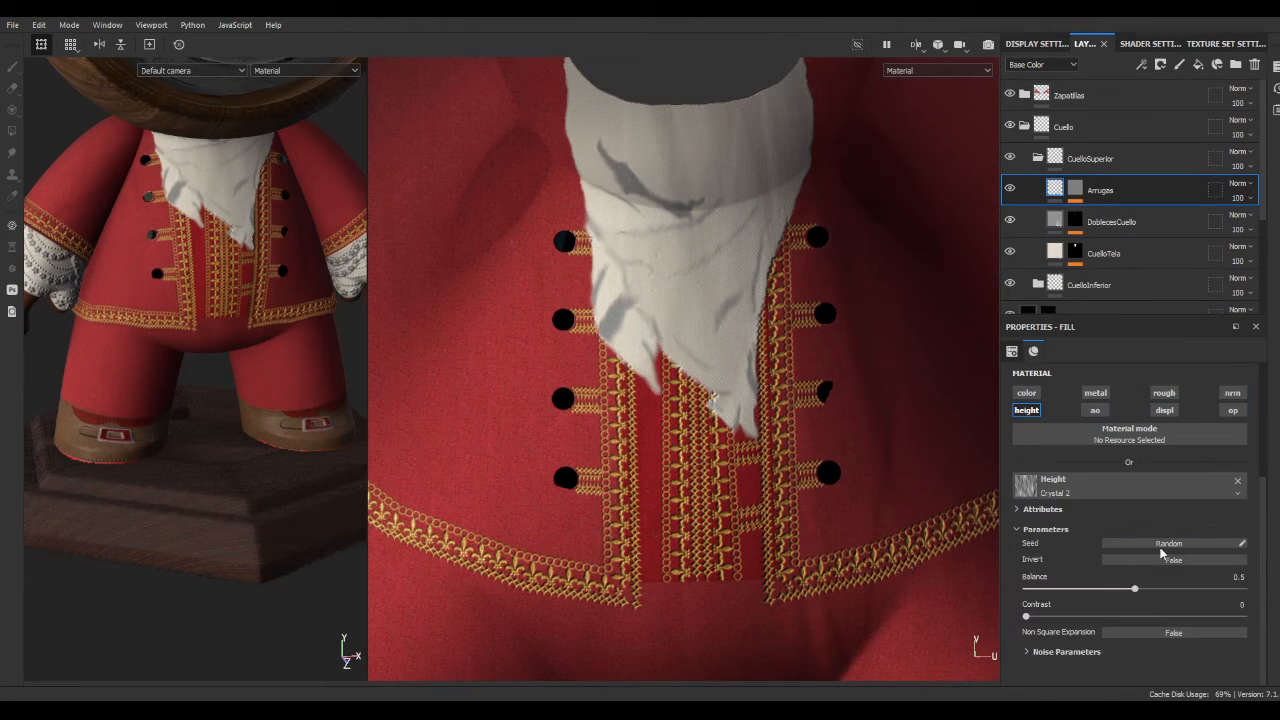
drag(1085, 590, 1076, 590)
drag(1026, 616, 1210, 618)
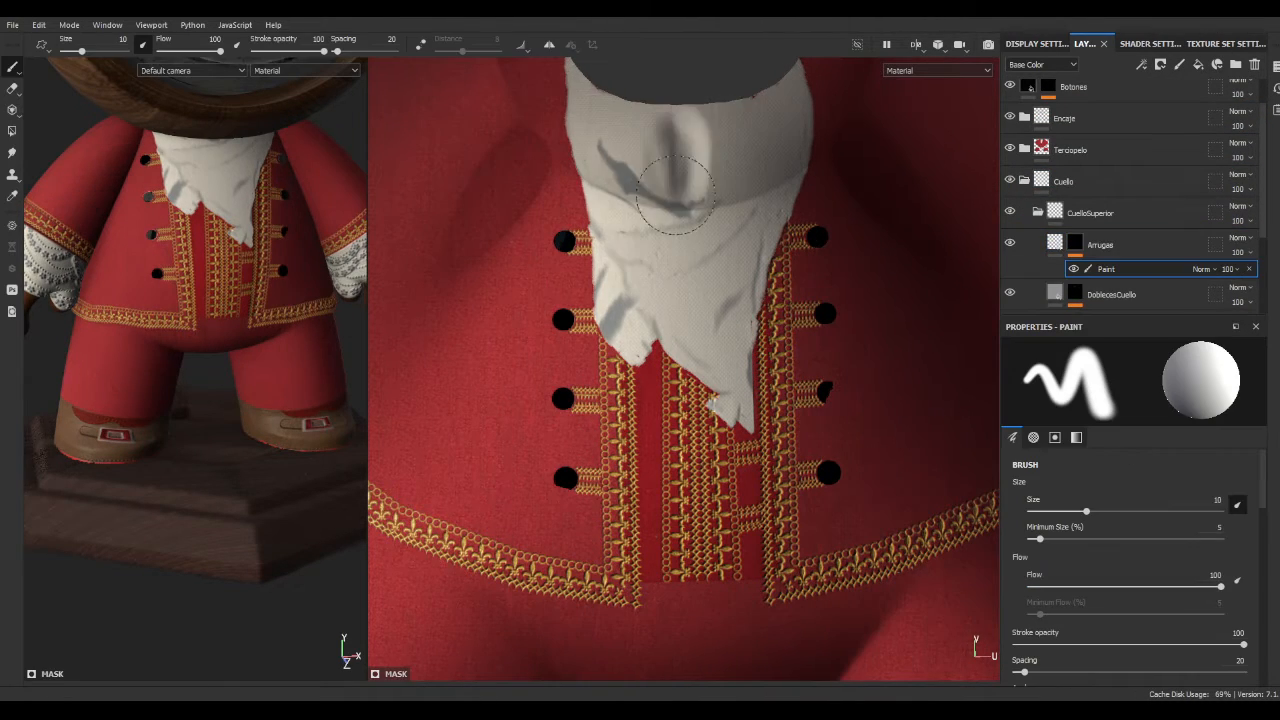
- Undo the size 10 test strokes and paint the collar into the Arrugas mask with a 1.74 brush, switching between single-channel views
key(c)
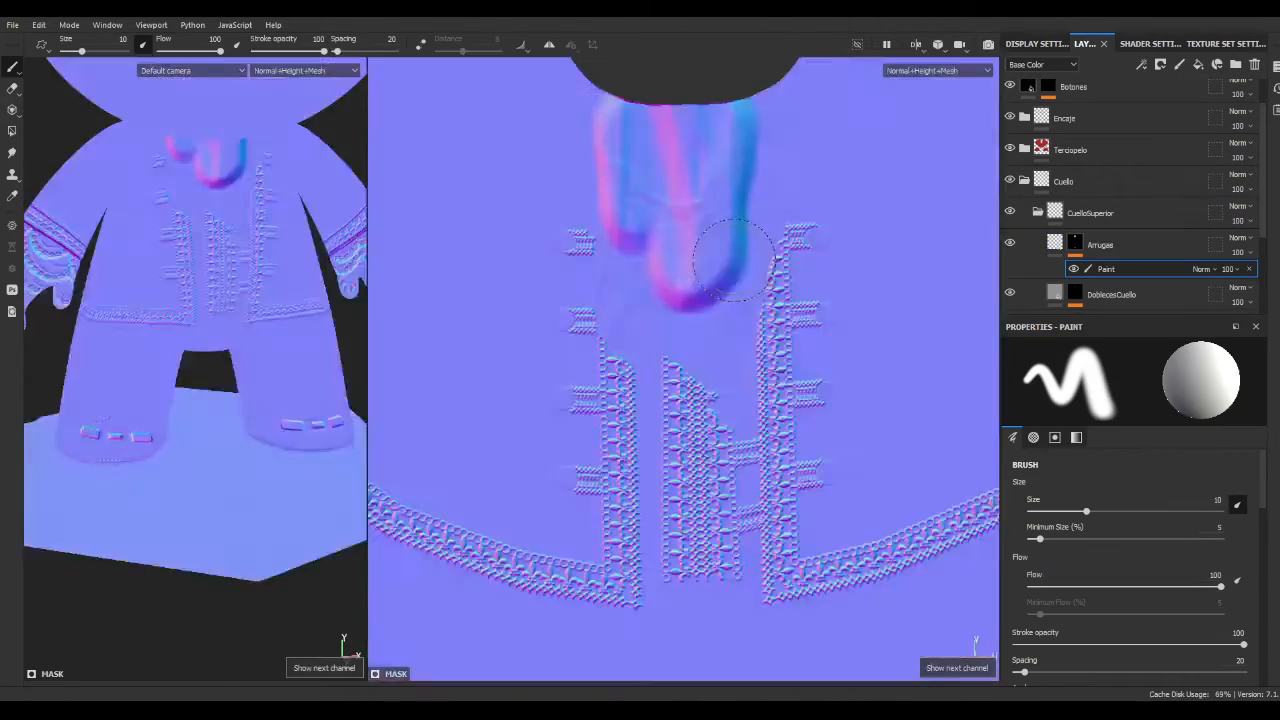
key(ctrl+z)
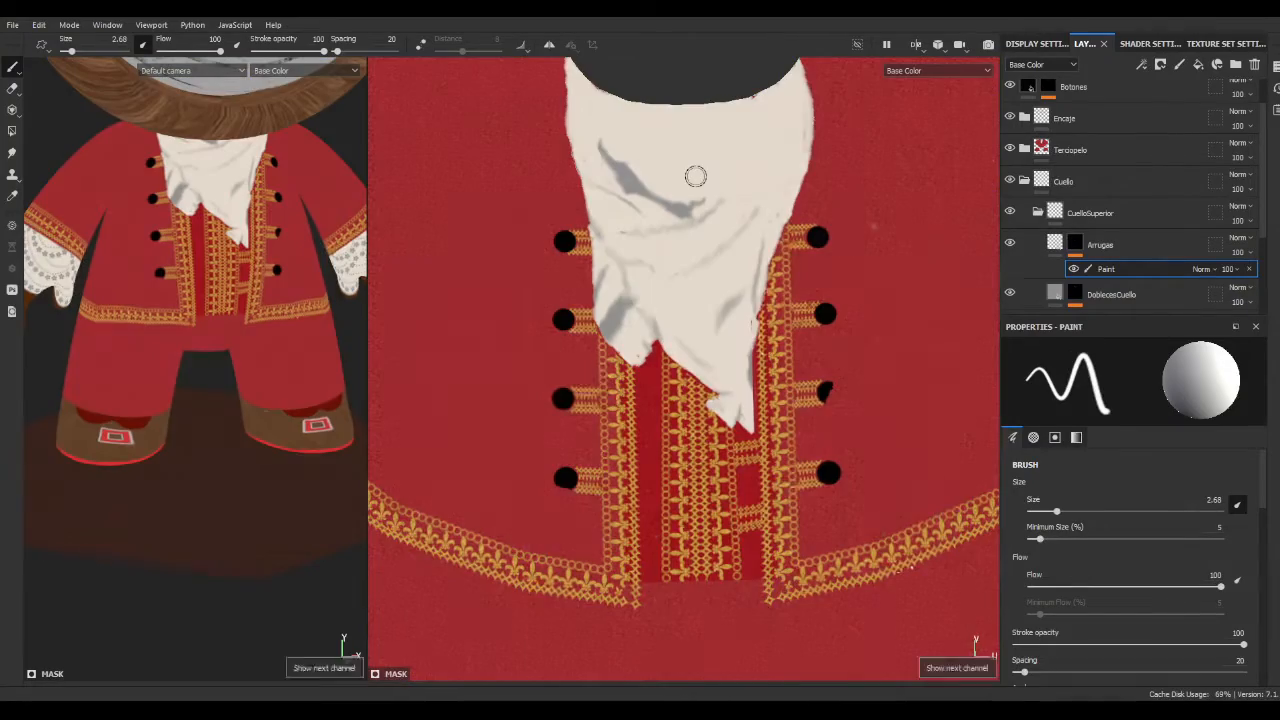
scroll(727, 241, up, 2)
key(c)
key(c)
key(c)
key(c)
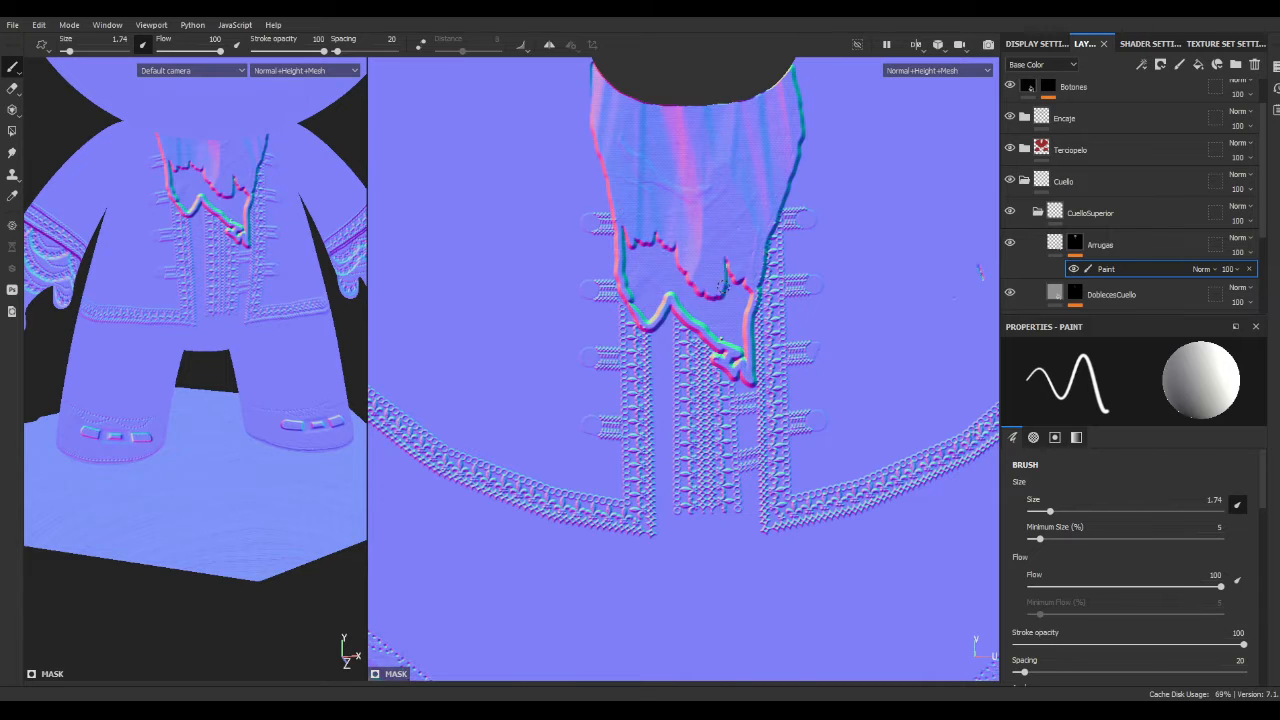
key(c)
key(c)
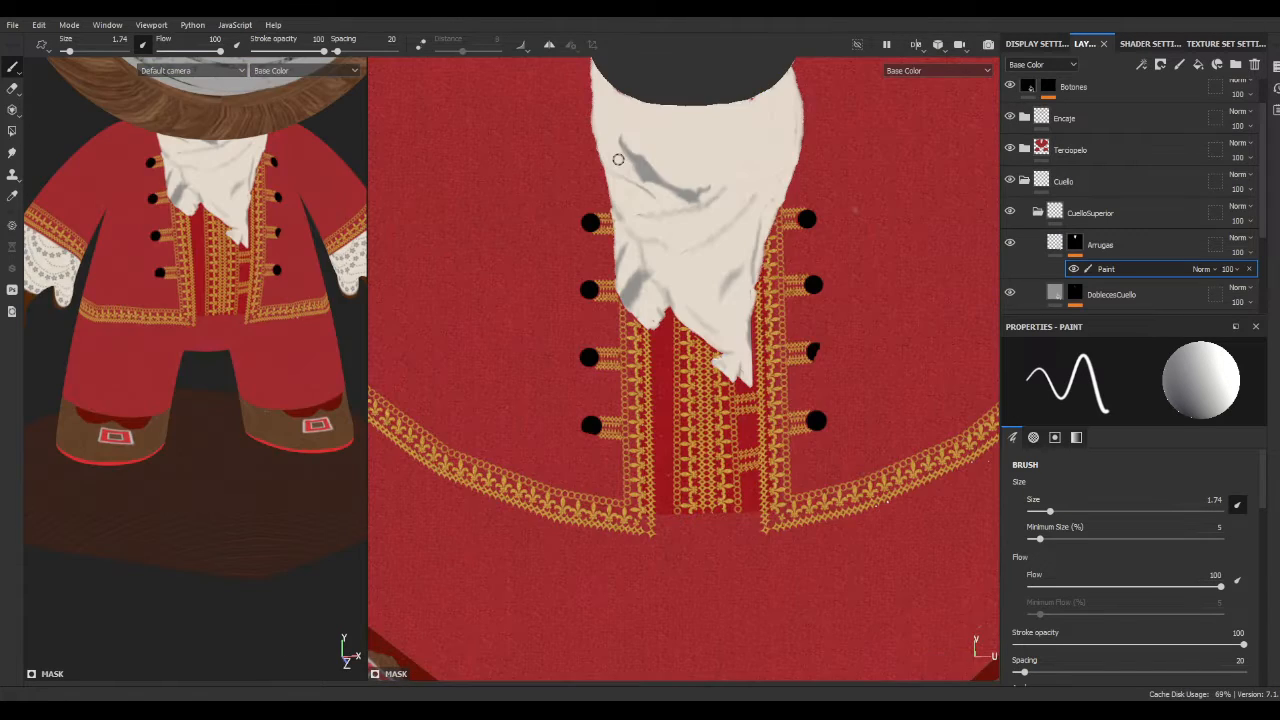
- Return to the Material view and set the balance of the Arrugas layer's Crystal 2 texture to 0.61
key(m)
click(1054, 243)
drag(1078, 589, 1164, 591)
- Set the Arrugas layer's UV scale to 1 and rotation to 144.26, with a Crystal 2 contrast of 0.17
scroll(1140, 560, up, 3)
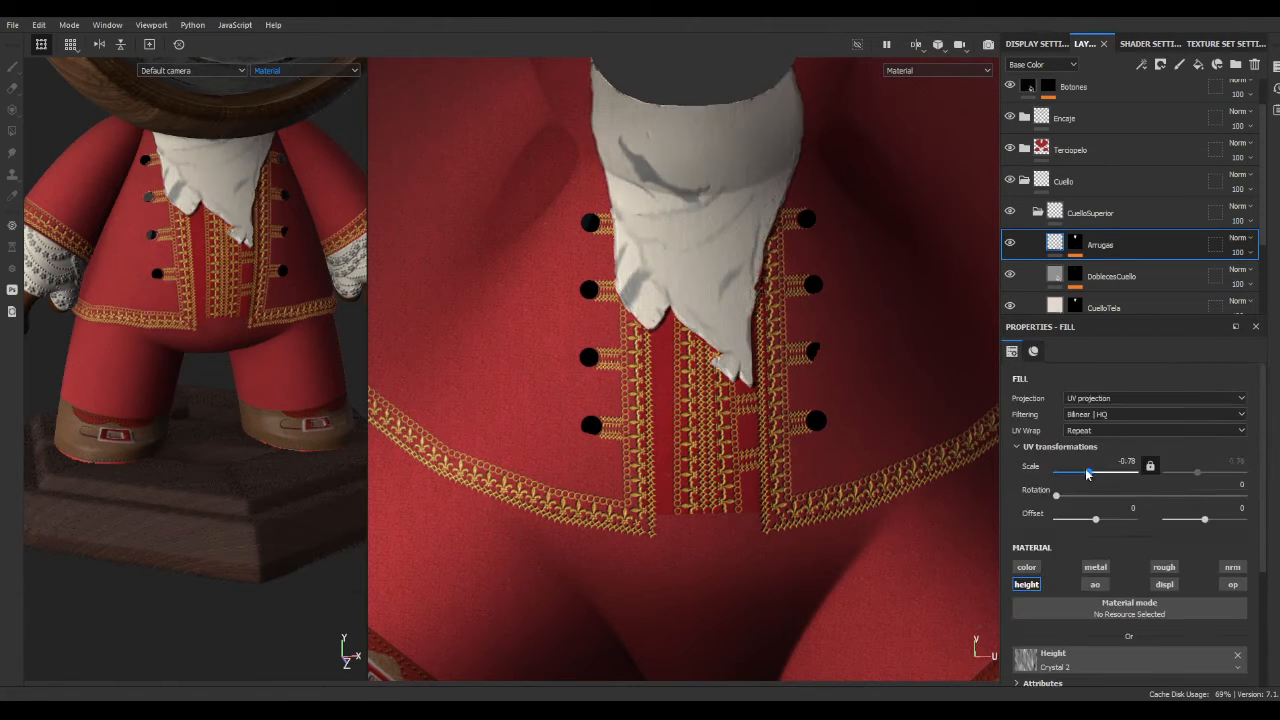
drag(1088, 473, 1131, 496)
click(1120, 461)
text(1.3)
key(Return)
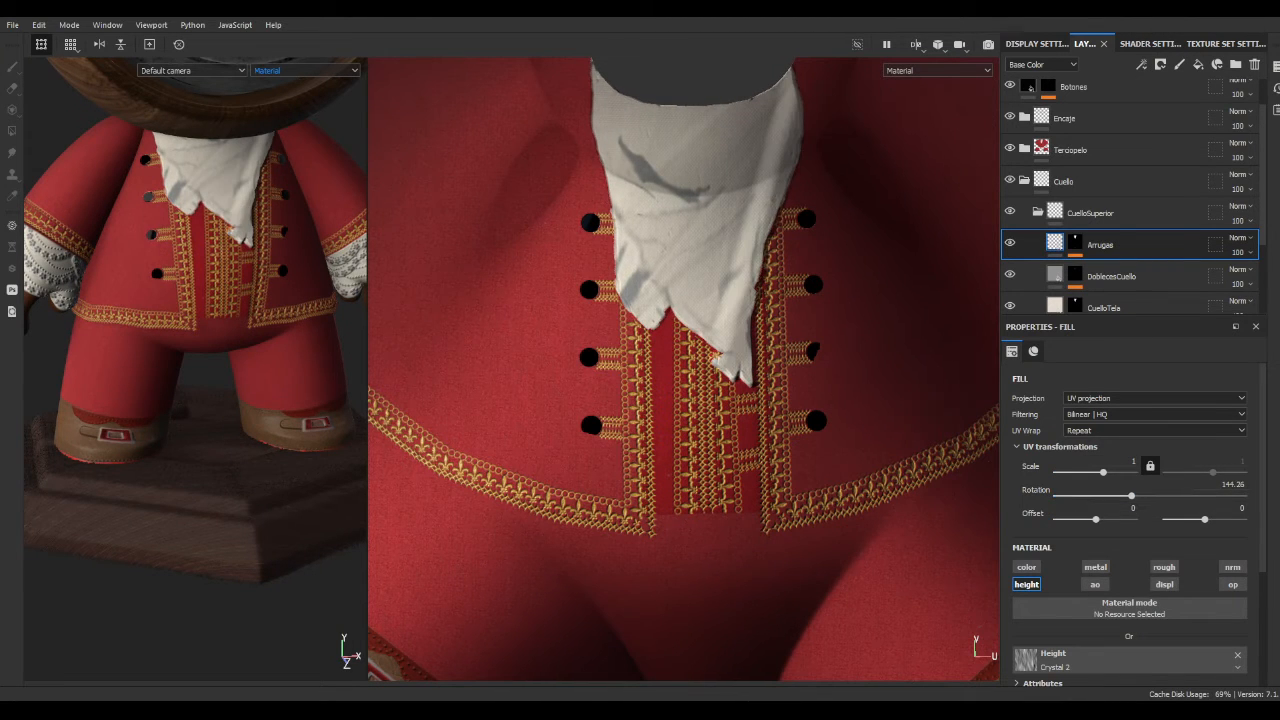
scroll(1129, 530, down, 3)
drag(1037, 616, 1064, 616)
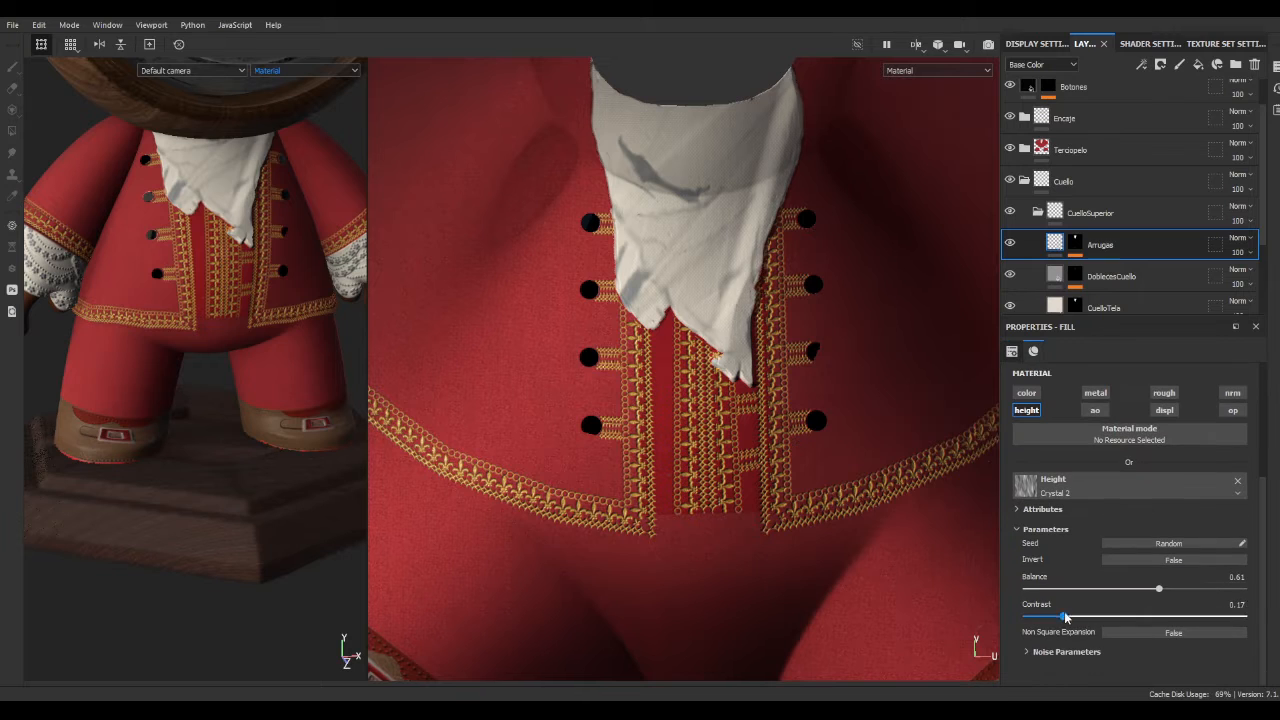
- Add a pinkish-red fill layer named Desgaste above the Encaje folder and give its mask a fill
click(1029, 180)
click(1197, 64)
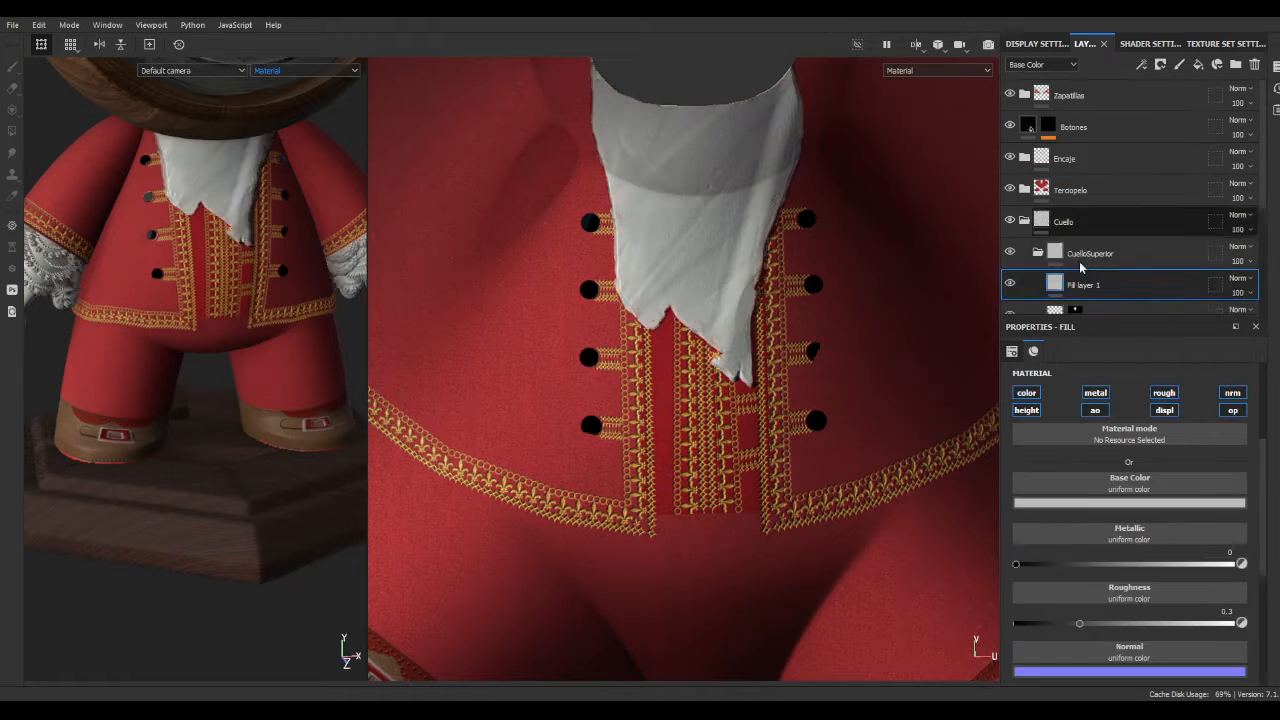
drag(1080, 270, 1070, 142)
double_click(1070, 159)
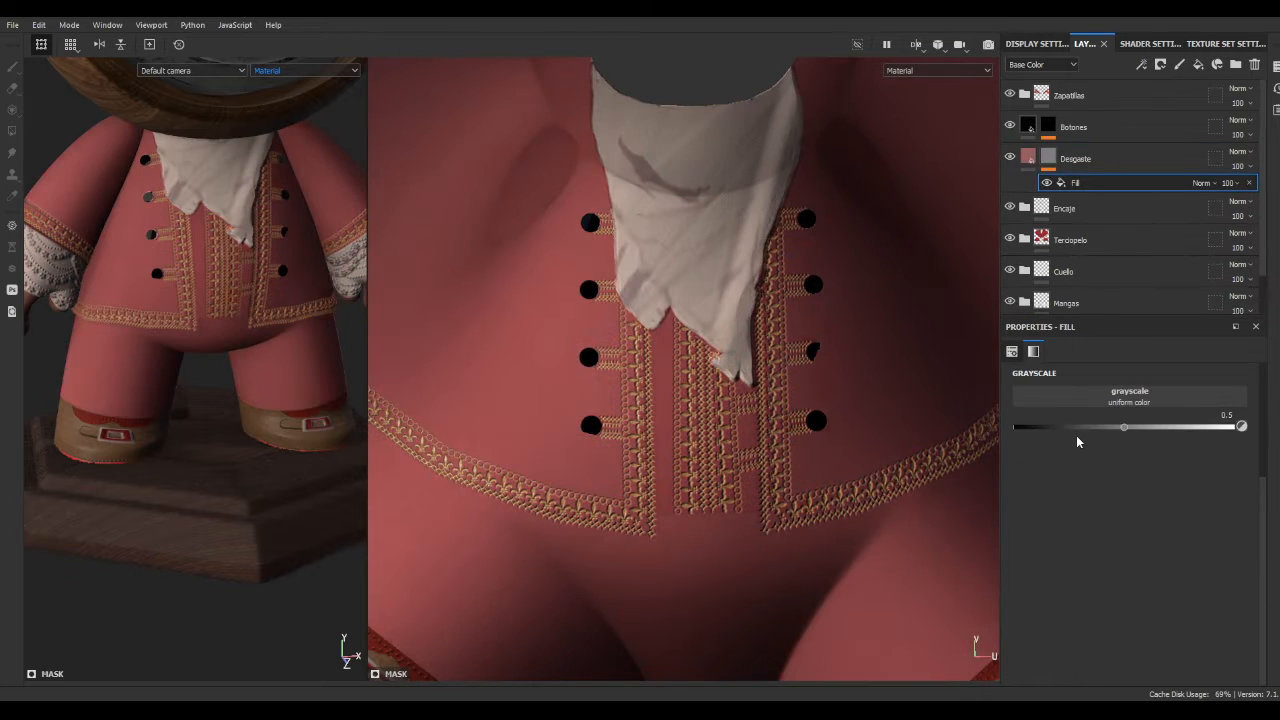
- Build the Desgaste mask from a Perlin Noise fill and a Clouds 2 fill with balance 0.23 and Multiply blending
click(1126, 394)
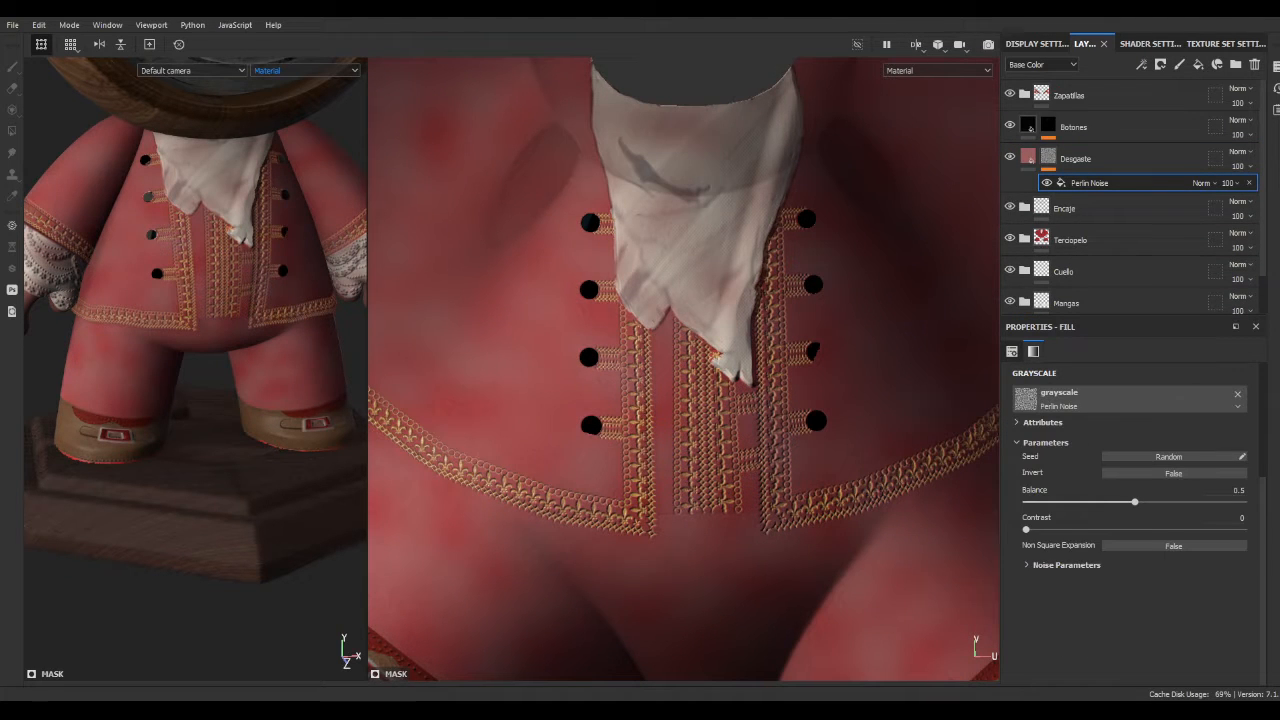
scroll(1126, 510, up, 4)
drag(1103, 459, 1103, 459)
scroll(1126, 510, down, 1)
drag(1134, 623, 1090, 623)
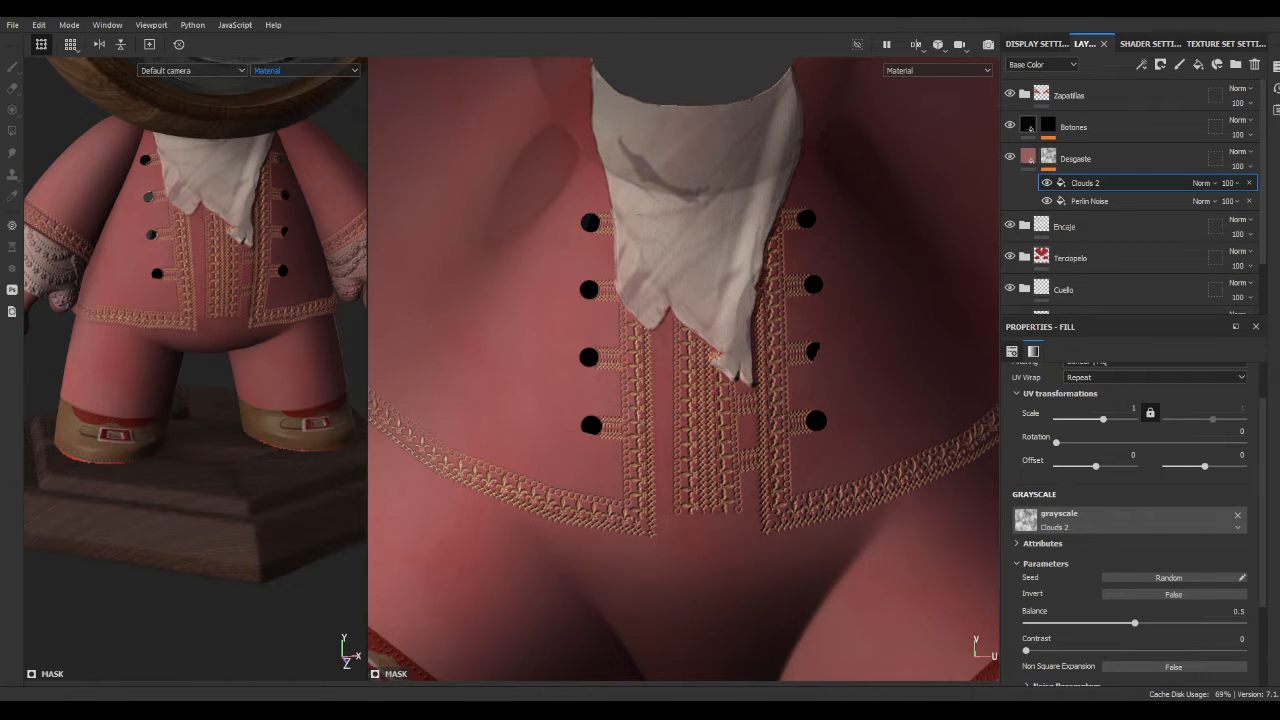
drag(1134, 623, 1076, 623)
click(1222, 252)
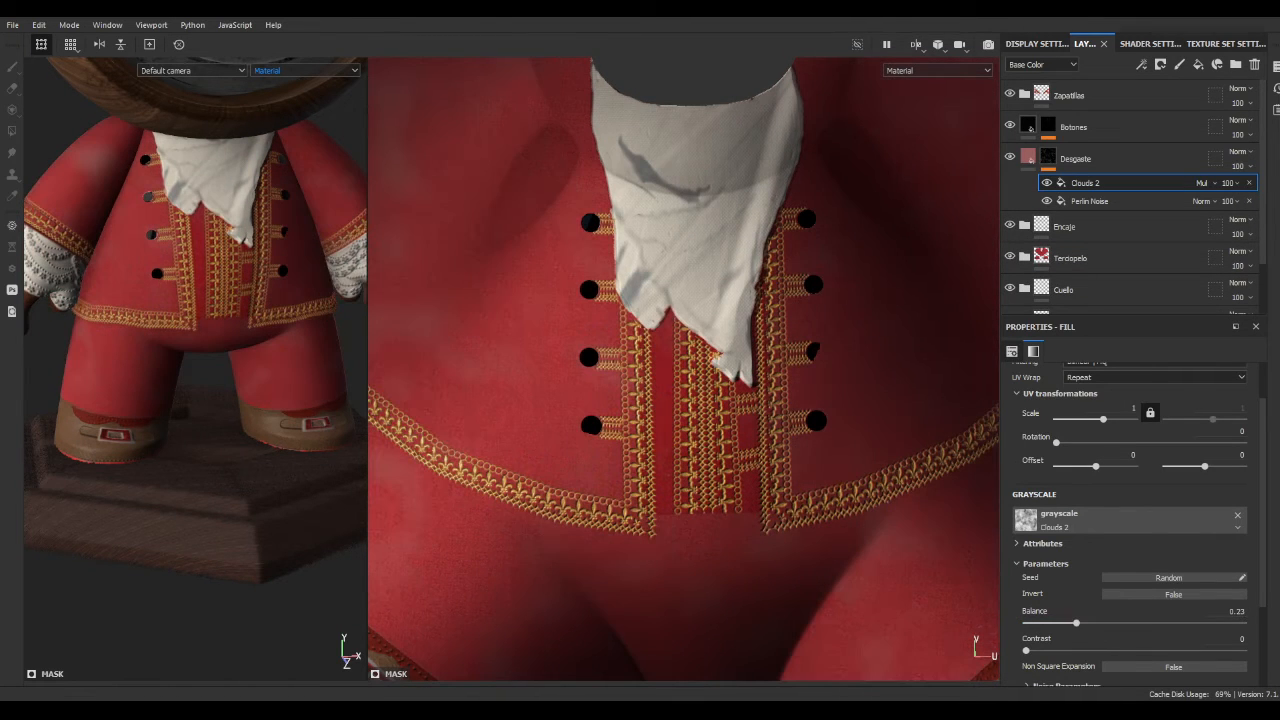
- Add a colour-only light purple fill layer named Decoloracion below Desgaste, masked by a Light generator in Linear Dodge mode at 64
click(1198, 64)
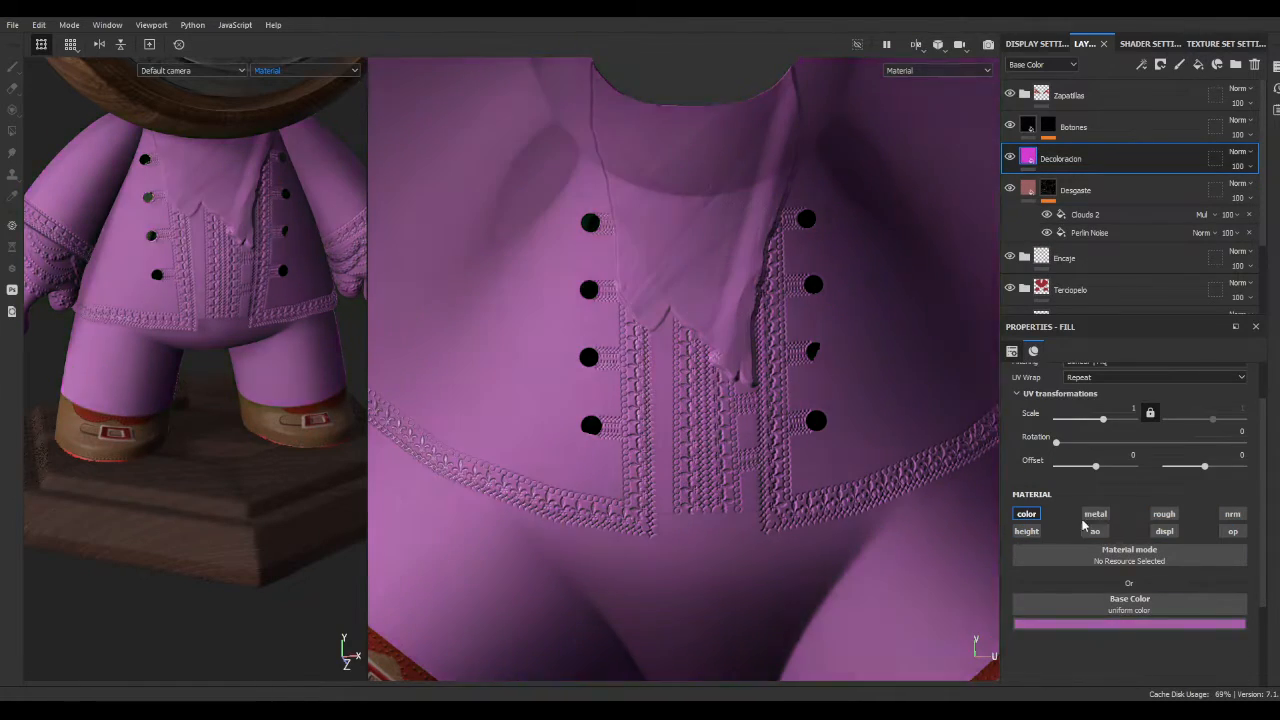
drag(1083, 525, 1075, 501)
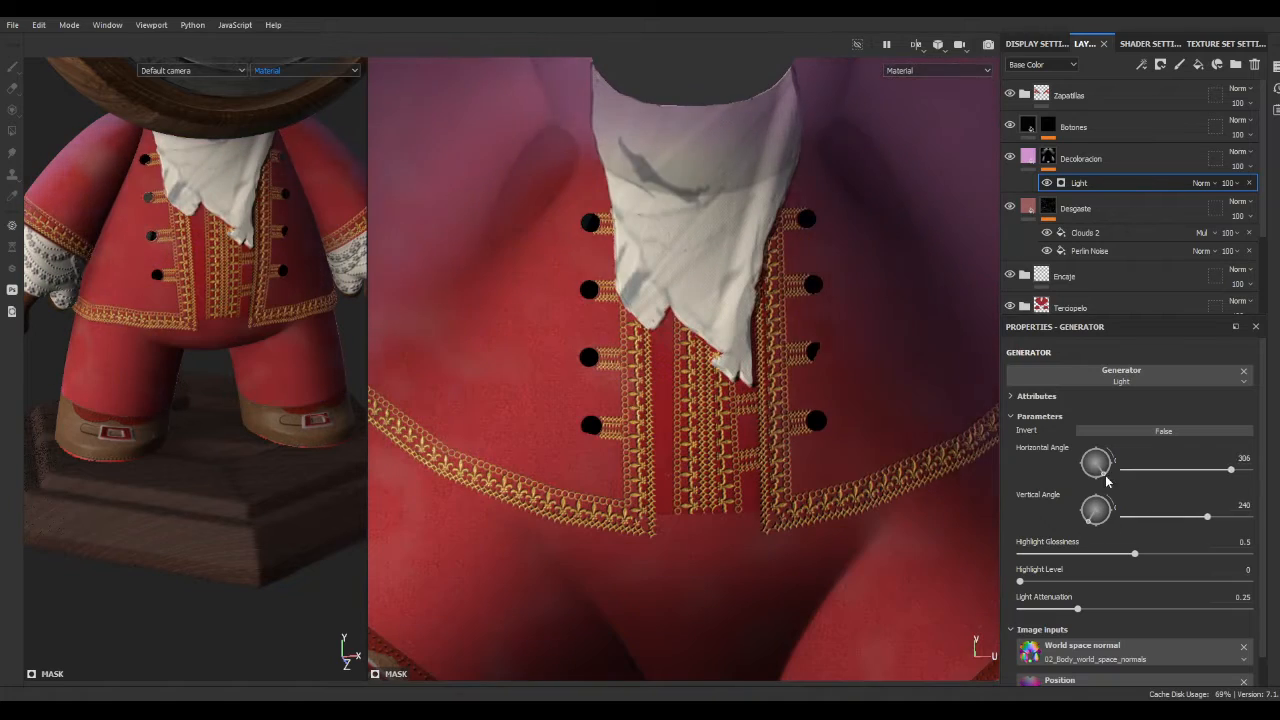
scroll(629, 296, up, 3)
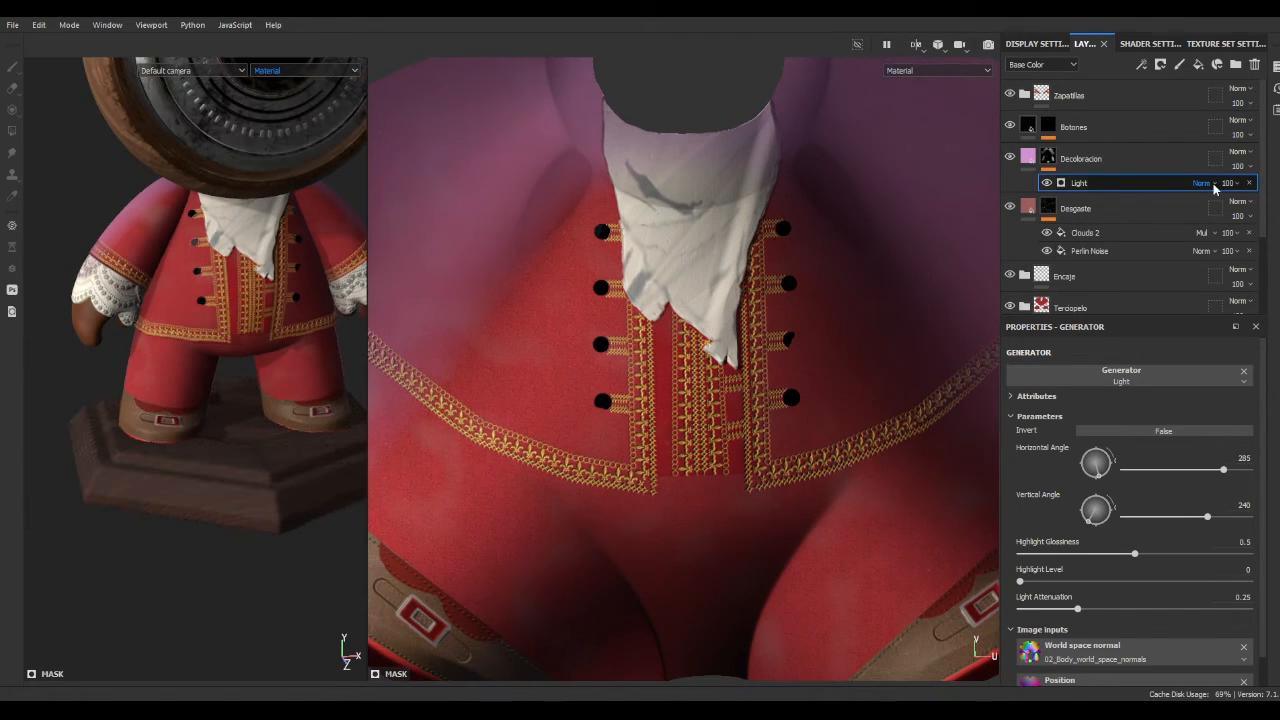
drag(1078, 158, 1150, 262)
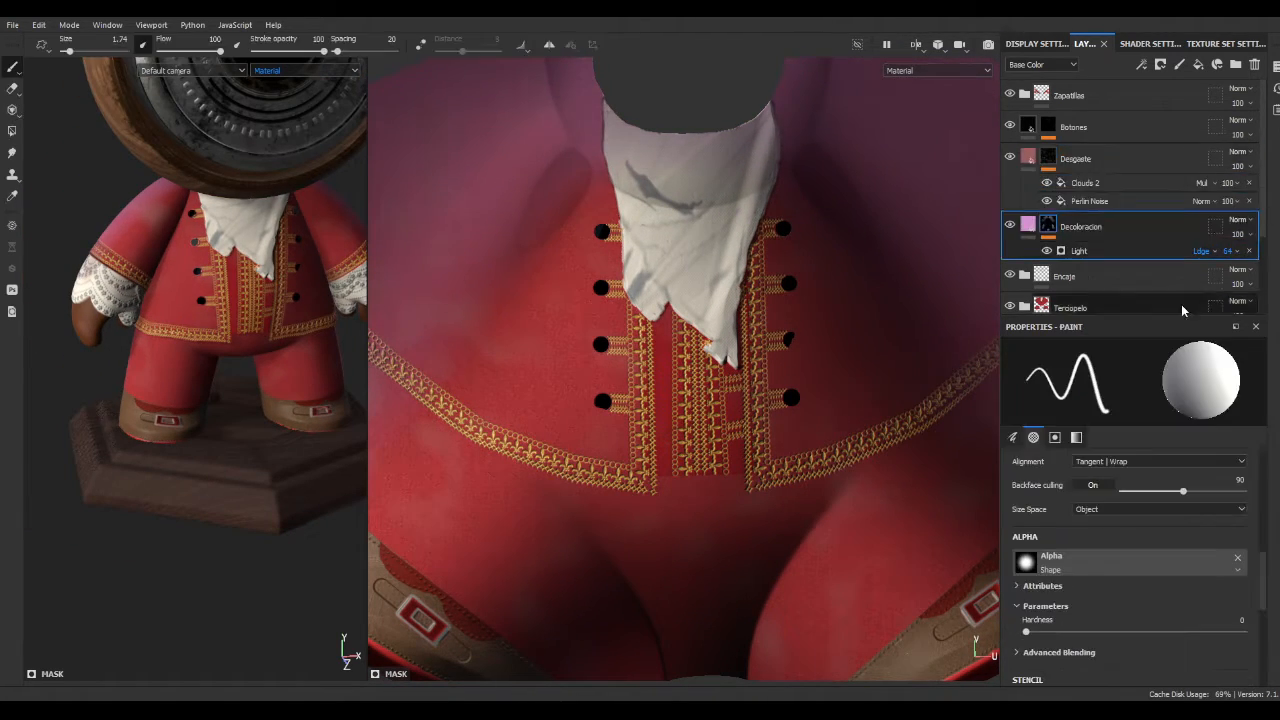
scroll(1081, 265, down, 2)
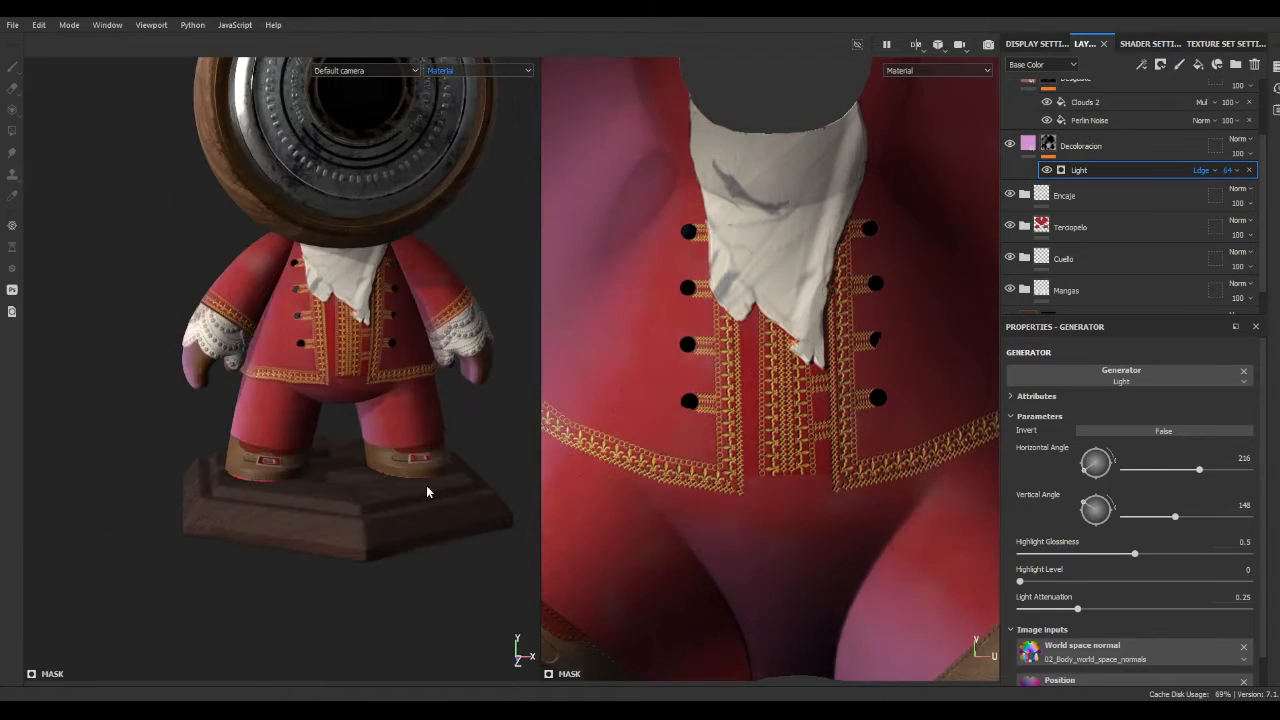
- Set Decoloracion's Light generator to horizontal angle 214, vertical angle 276 and highlight glossiness 0.9, checking the character from several sides
alt+drag(425, 399, 525, 399)
drag(1134, 554, 1208, 554)
alt+drag(520, 330, 429, 323)
alt+middle_drag(429, 323, 279, 133)
scroll(1120, 637, down, 1)
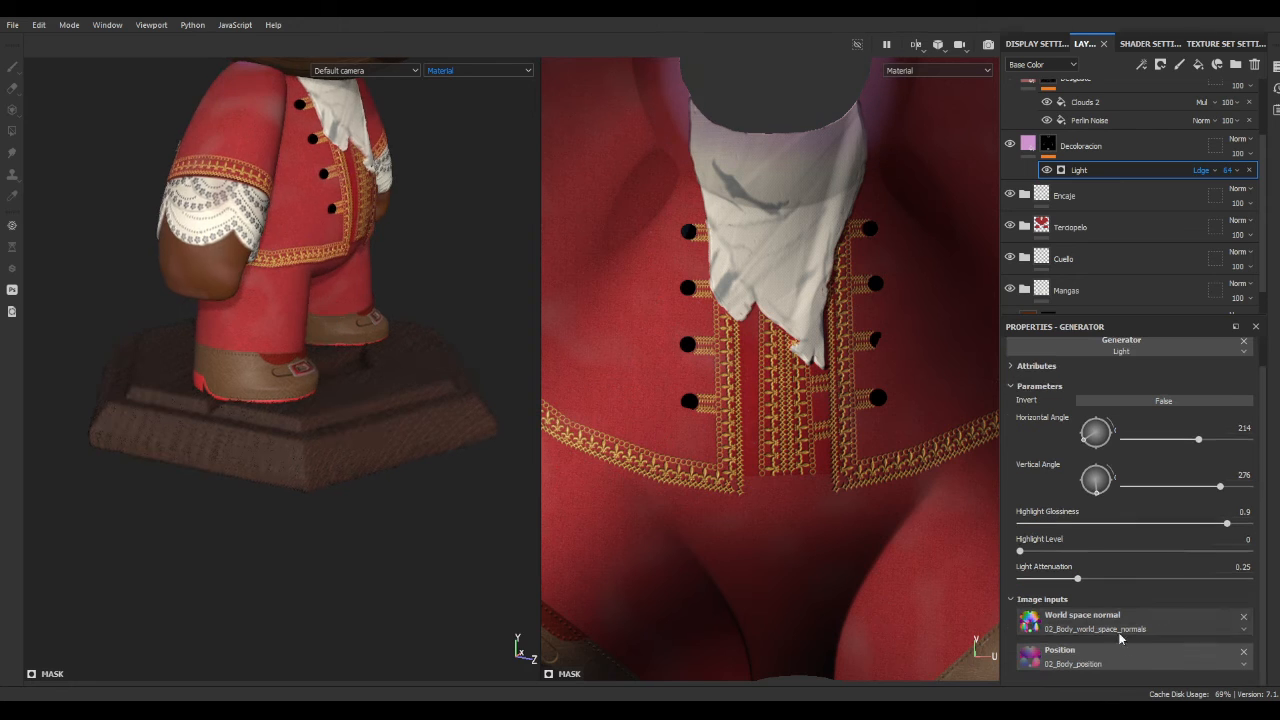
alt+drag(434, 330, 334, 346)
scroll(334, 346, up, 3)
- Create a Chaleco folder inside the Terciopelo folder and put the chaleco layer in it
scroll(1083, 174, up, 2)
drag(1052, 155, 1069, 210)
key(Delete)
click(1235, 64)
double_click(1103, 150)
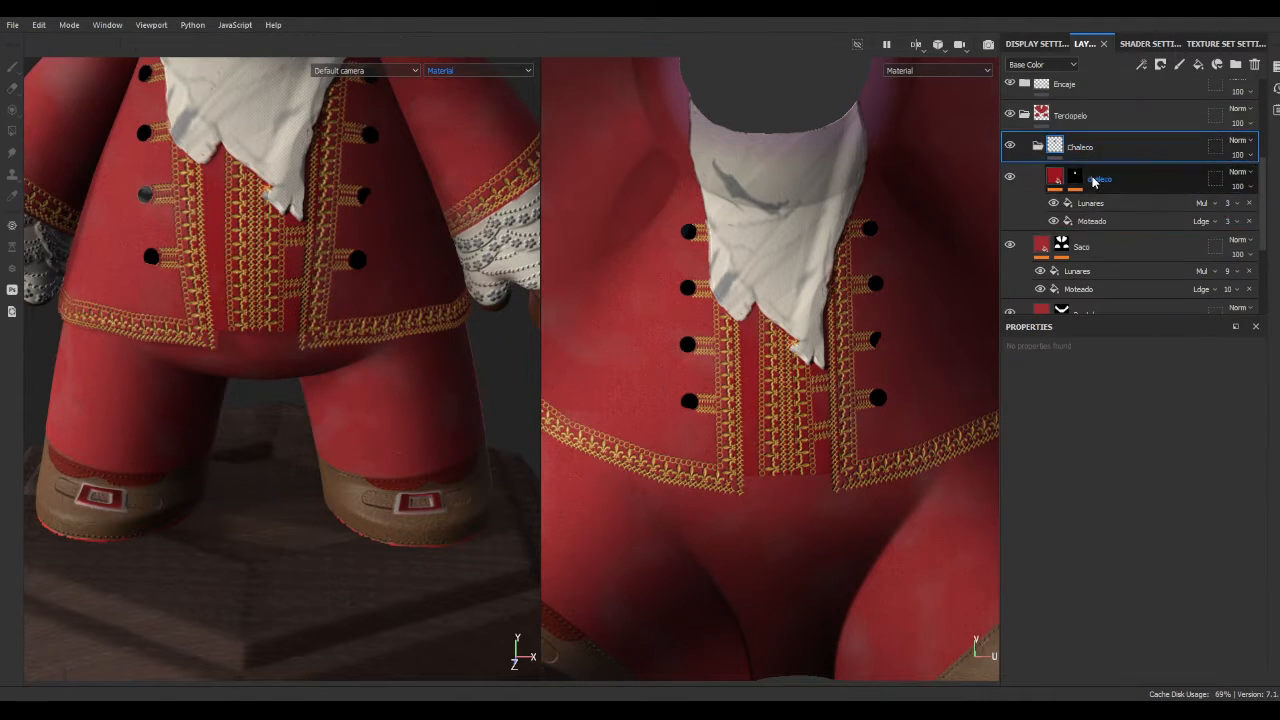
- Try a copy of the Desgaste layer above chaleco inside the Chaleco folder and delete it
key(ctrl+v)
drag(1093, 147, 1093, 225)
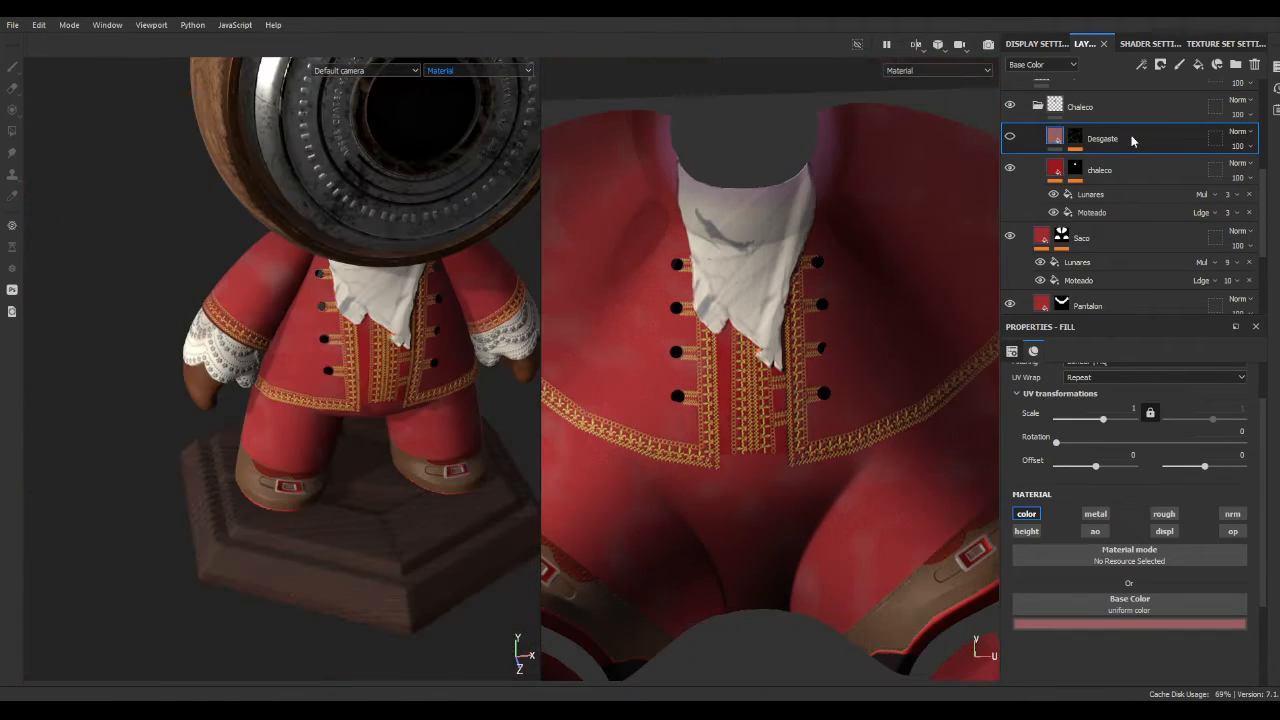
key(Delete)
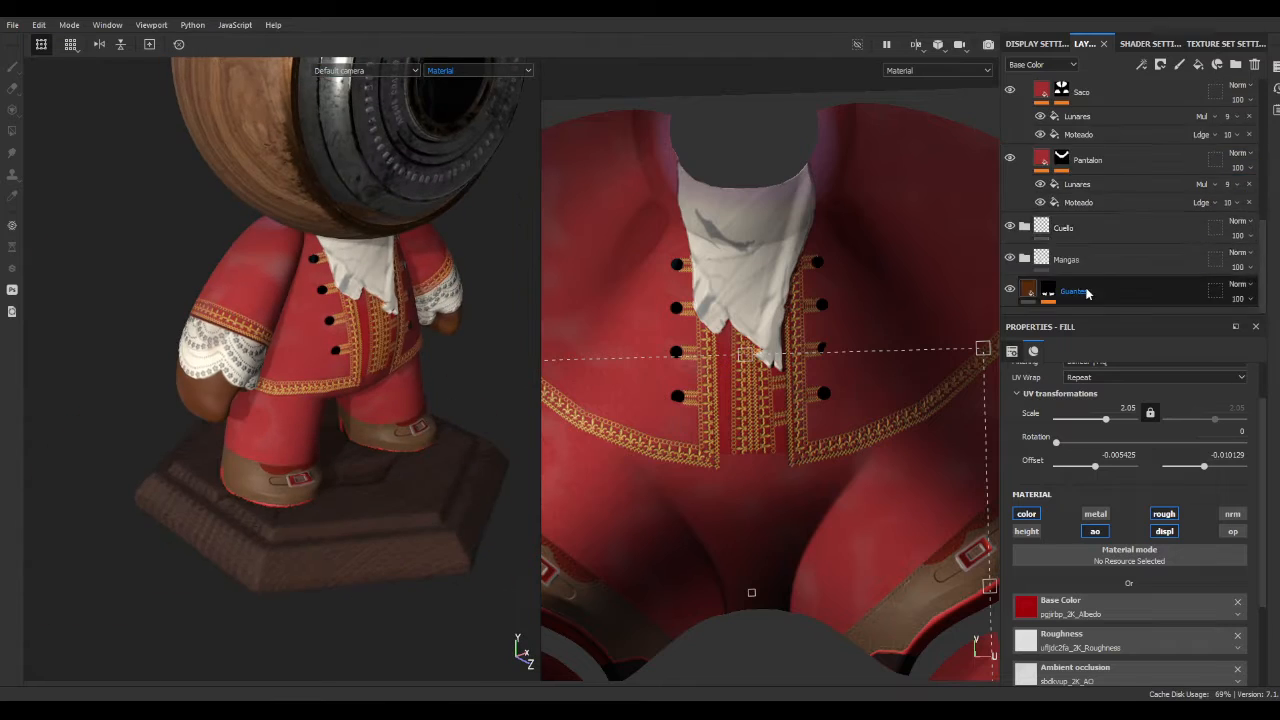
- Place the Desgaste and Decoloracion layers above the Zapatillas folder and hide the Saco layer
scroll(1087, 231, up, 5)
click(1075, 95)
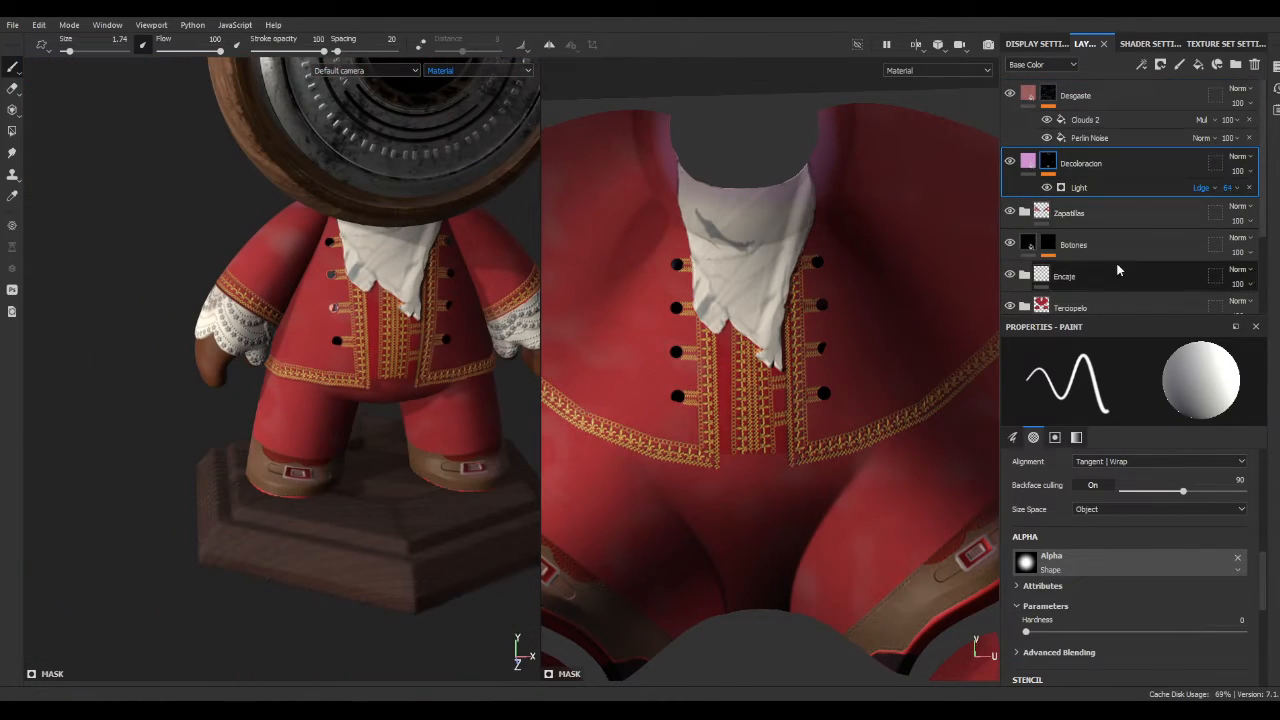
scroll(1100, 250, down, 2)
click(1043, 250)
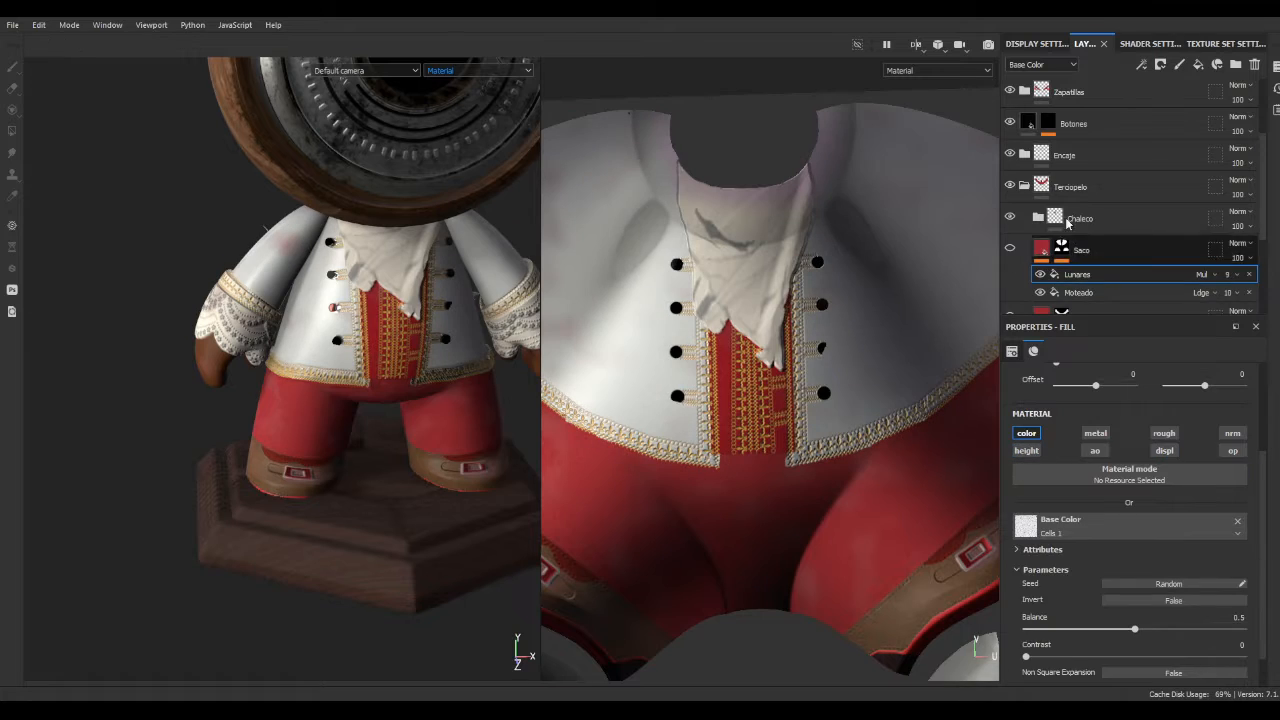
- Try a colour-only fill effect named Desgaste on the chaleco layer's content, toggling its visibility
click(1080, 274)
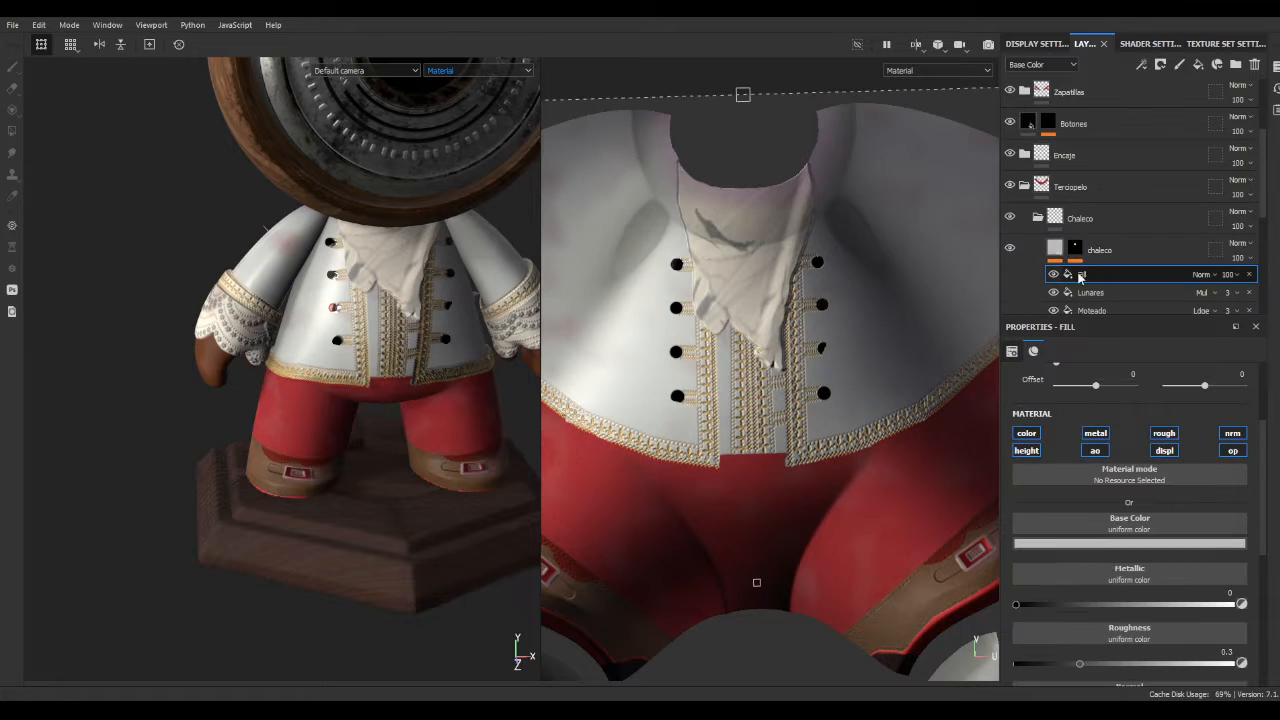
alt+click(1026, 433)
click(1053, 274)
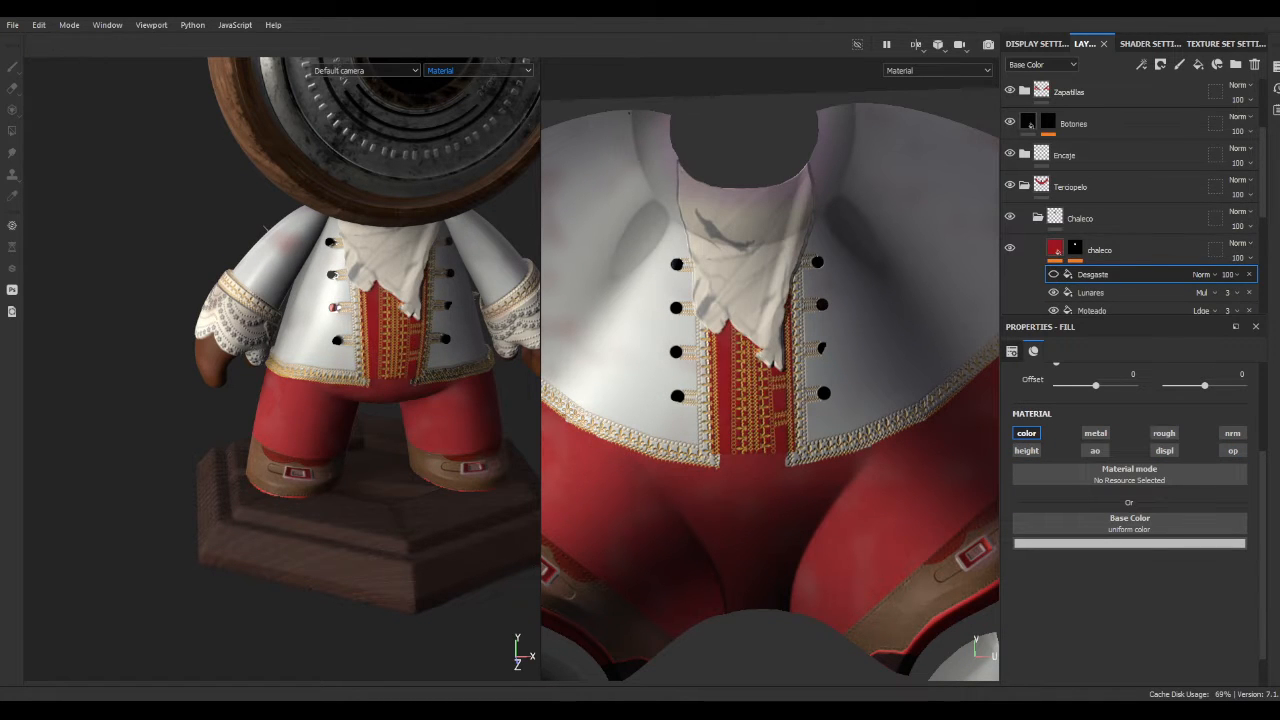
click(1053, 274)
click(1053, 274)
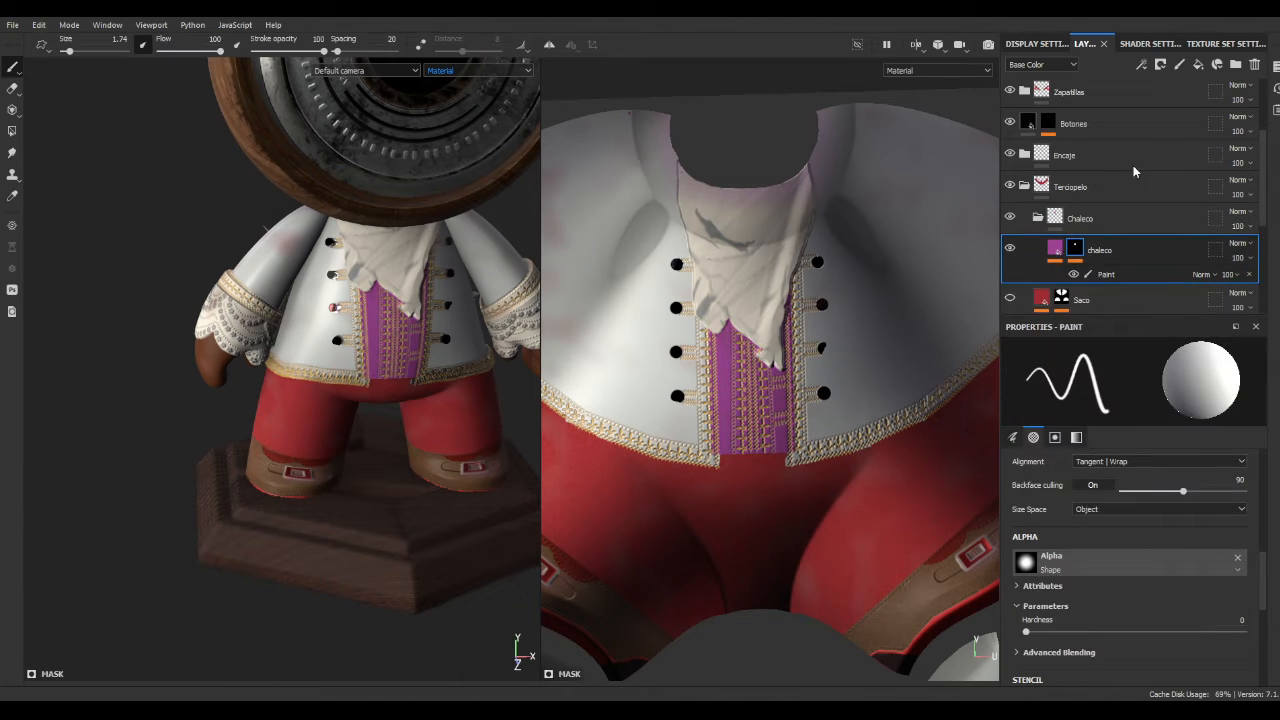
- Undo the recent edits that turned the chaleco layer purple
key(ctrl+z)
key(ctrl+z)
key(ctrl+z)
key(ctrl+z)
key(ctrl+z)
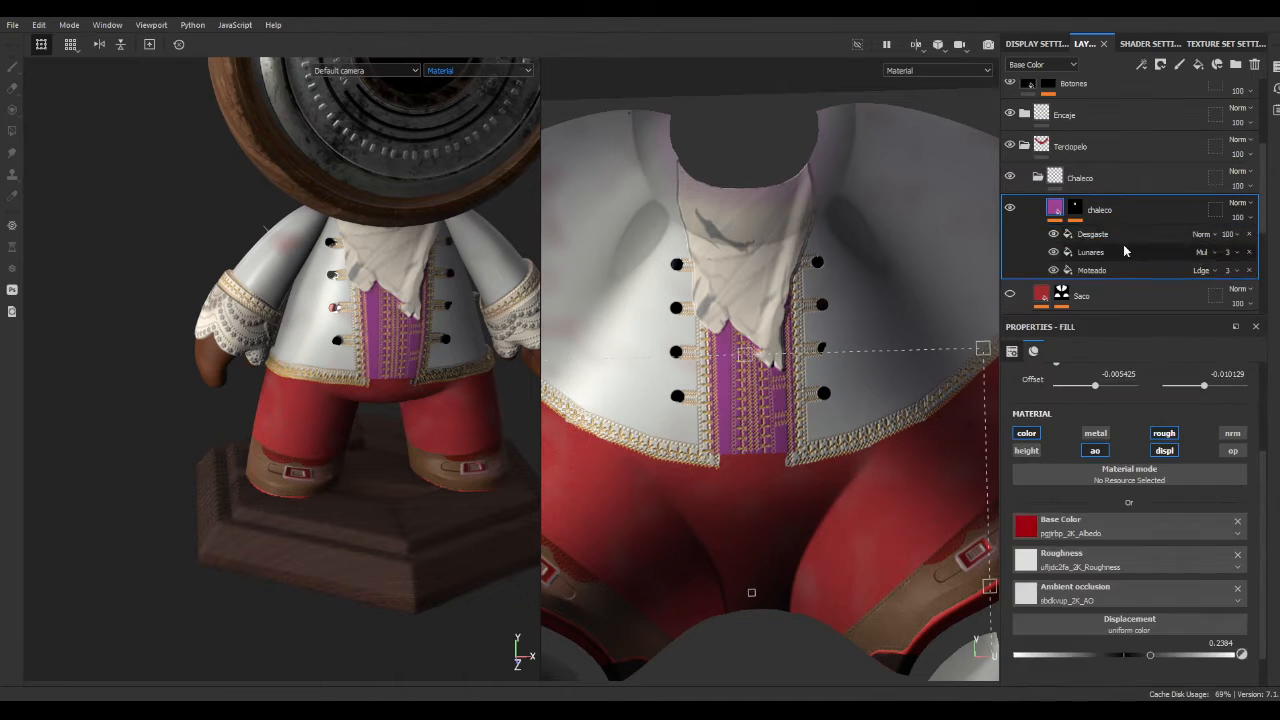
key(ctrl+z)
key(ctrl+z)
key(ctrl+z)
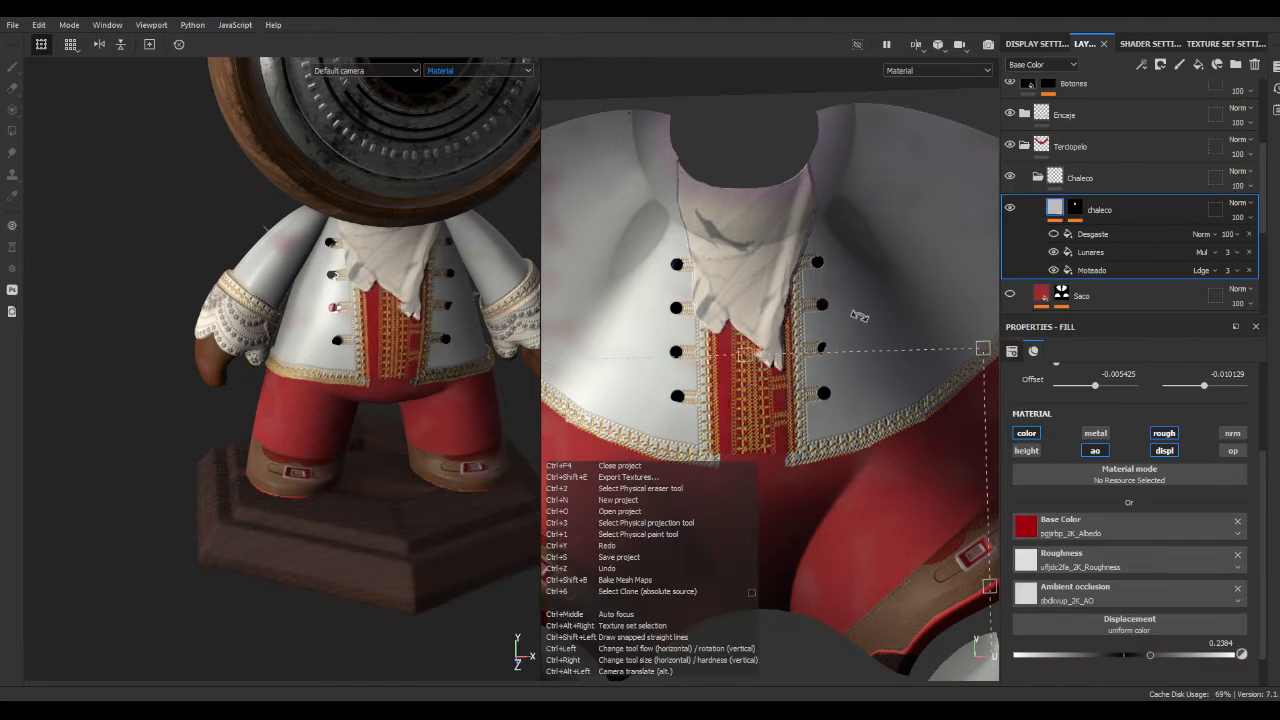
- Add a colour-only fill layer named Desgaste with a black mask above the chaleco layer in the Chaleco folder
text(Desgaste)
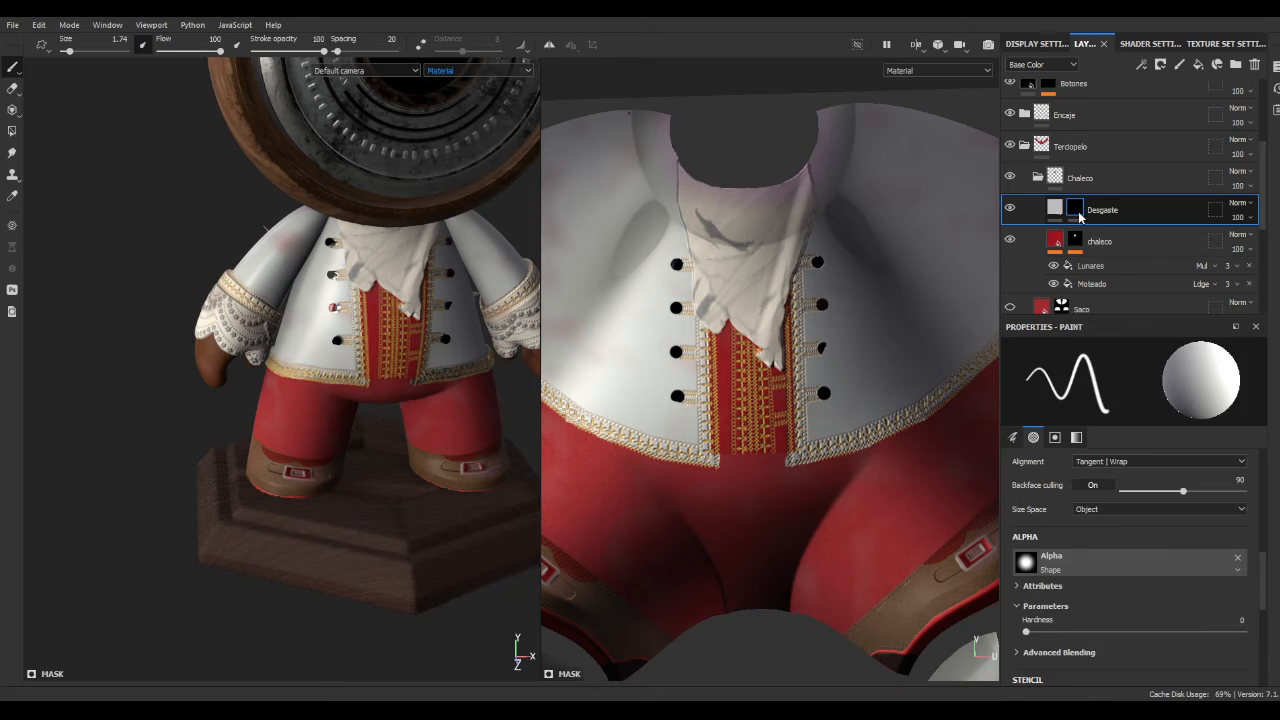
click(1095, 211)
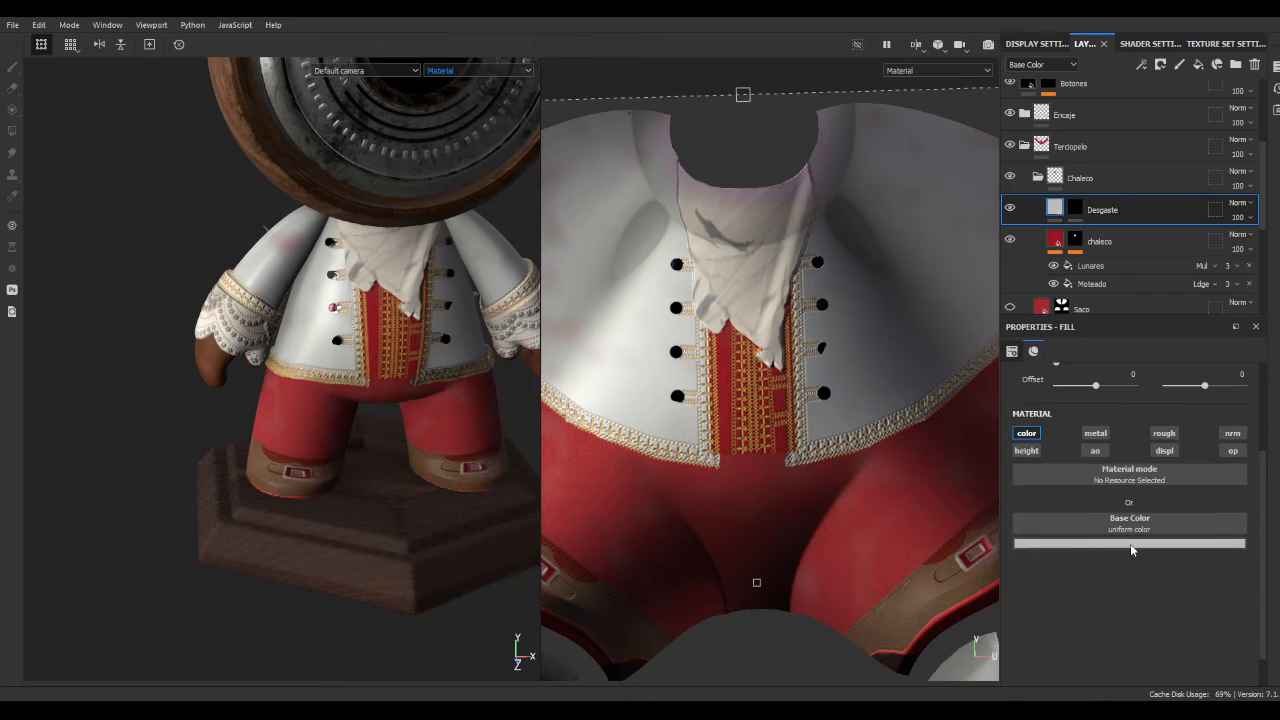
- Try a Light generator on the black mask of the Desgaste layer in the Chaleco folder, moving the layer lower in the stack
click(1075, 208)
right_click(1075, 208)
click(1149, 435)
click(1129, 377)
click(1120, 470)
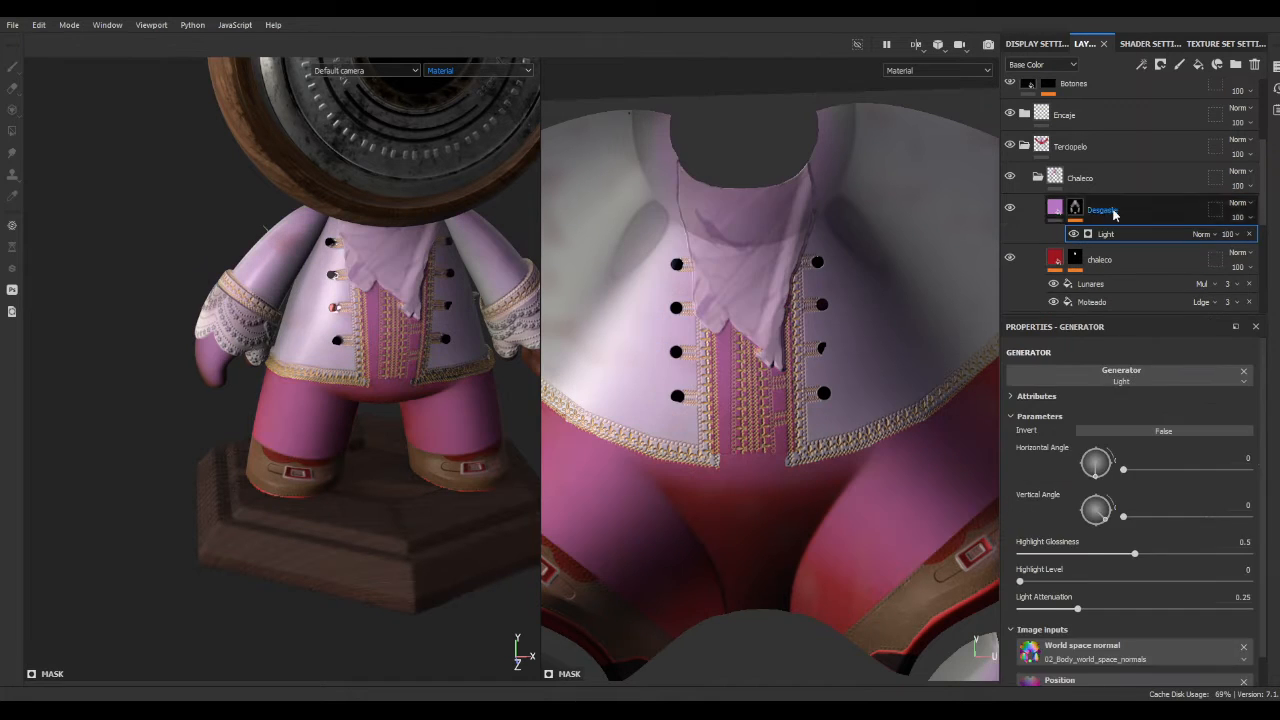
drag(1112, 212, 1112, 298)
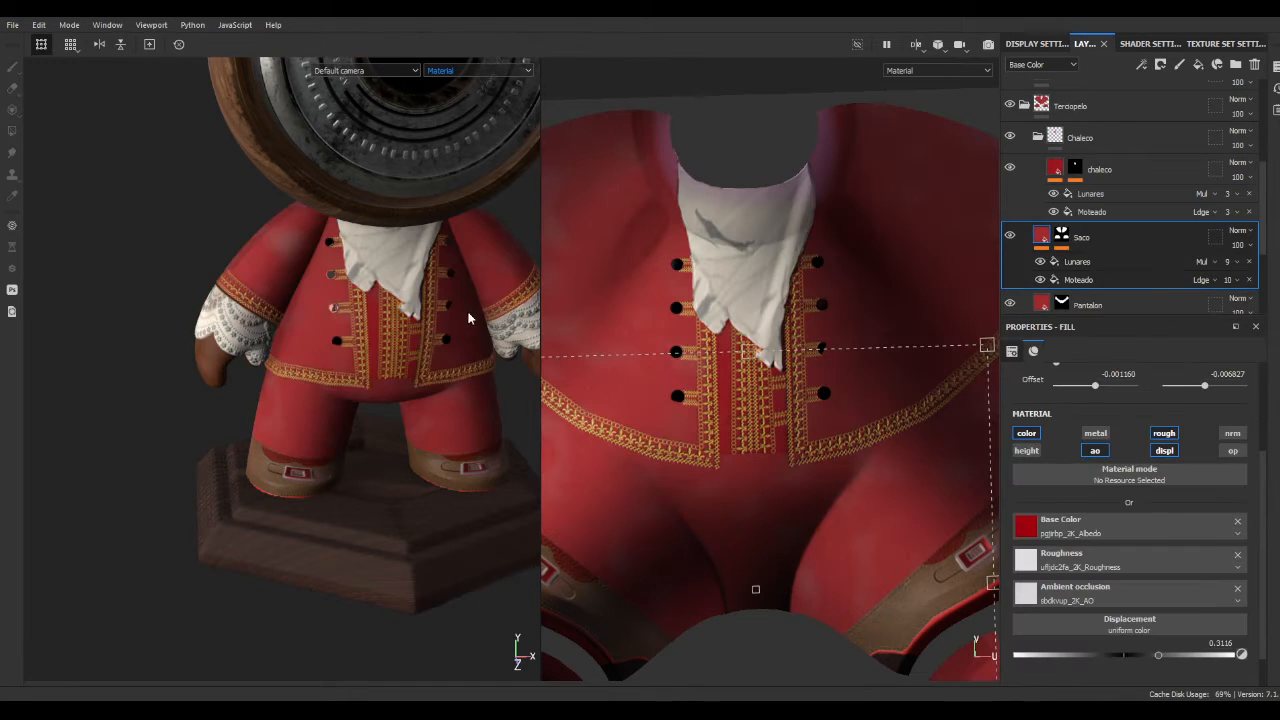
- Set the roughness of the Botones layer to 0.2165
scroll(471, 314, up, 5)
scroll(1130, 200, up, 2)
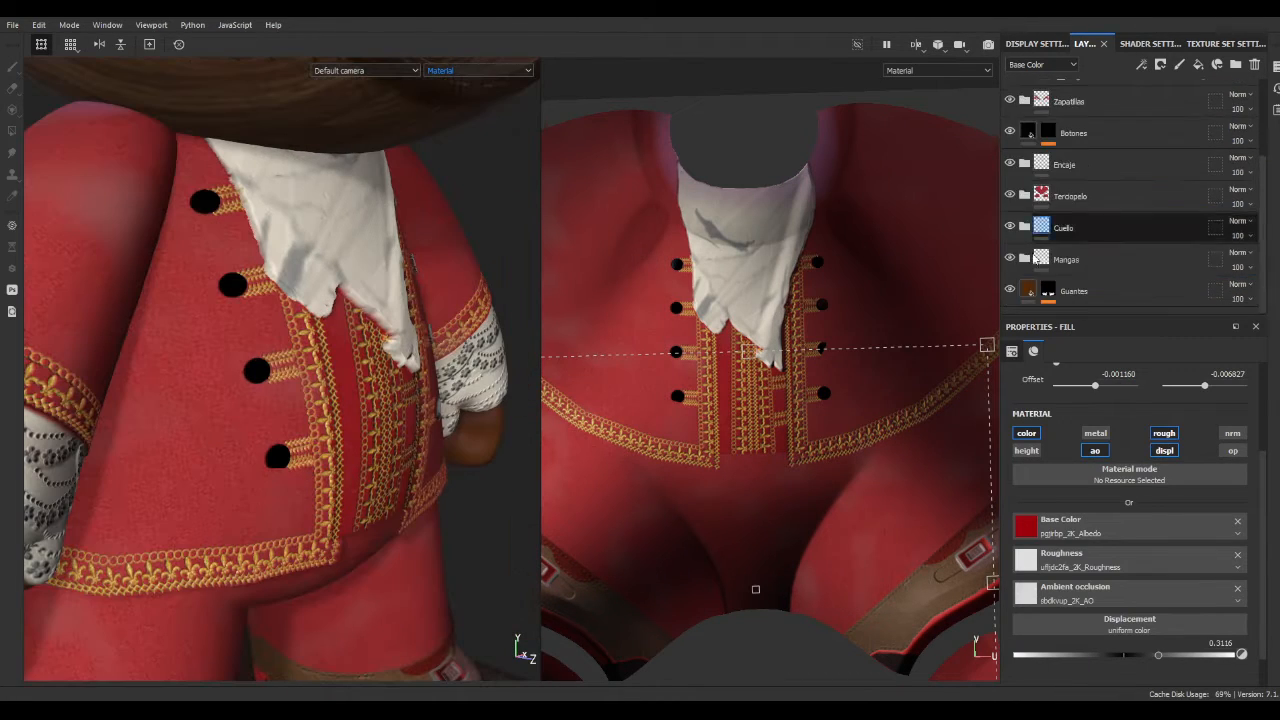
click(1048, 256)
click(1029, 245)
scroll(343, 423, up, 4)
alt+drag(343, 423, 460, 406)
click(1061, 638)
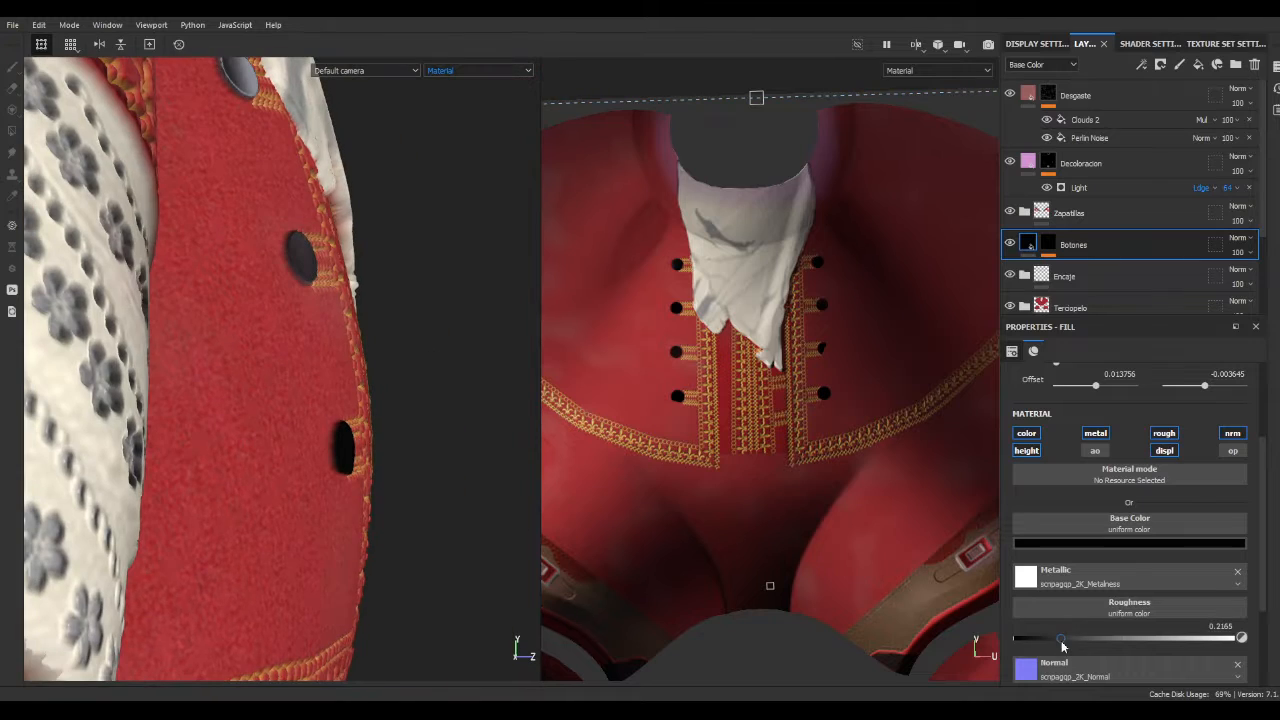
- Try adding a generator to the Botones layer's mask
right_click(1048, 244)
click(1125, 435)
click(1129, 376)
click(1154, 520)
key(ctrl+z)
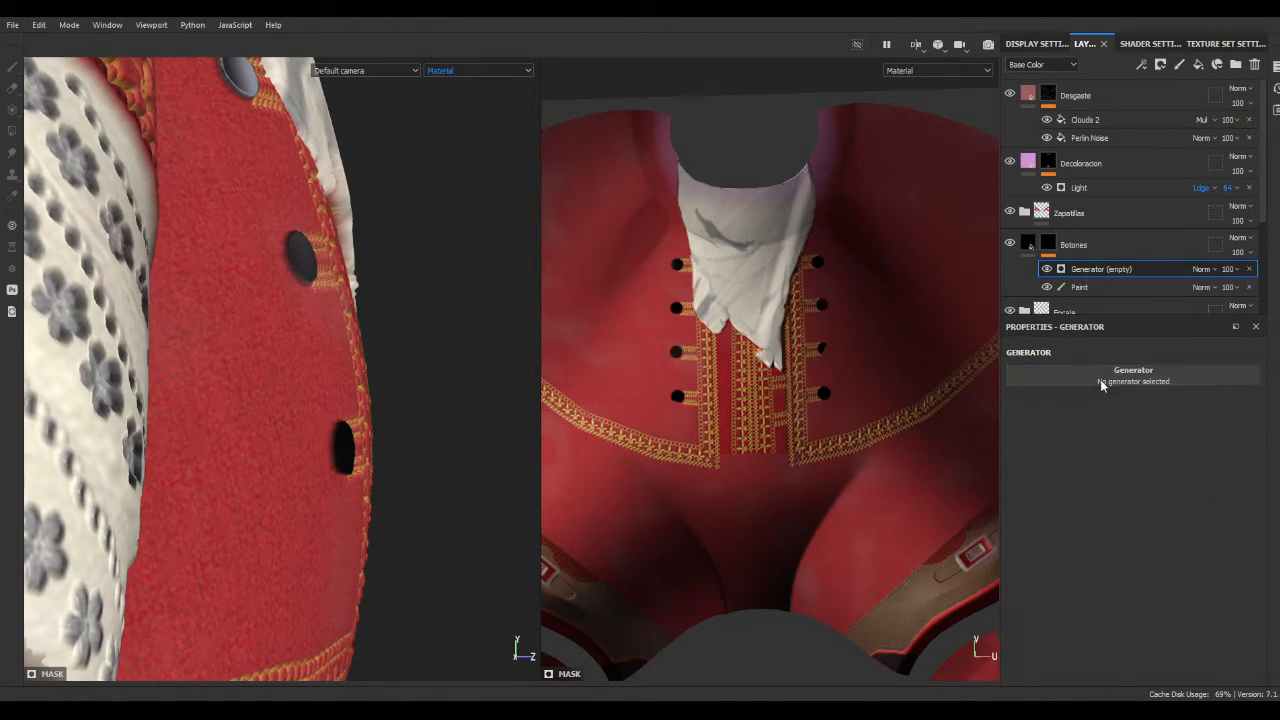
click(1100, 379)
click(1120, 474)
key(ctrl+z)
key(ctrl+z)
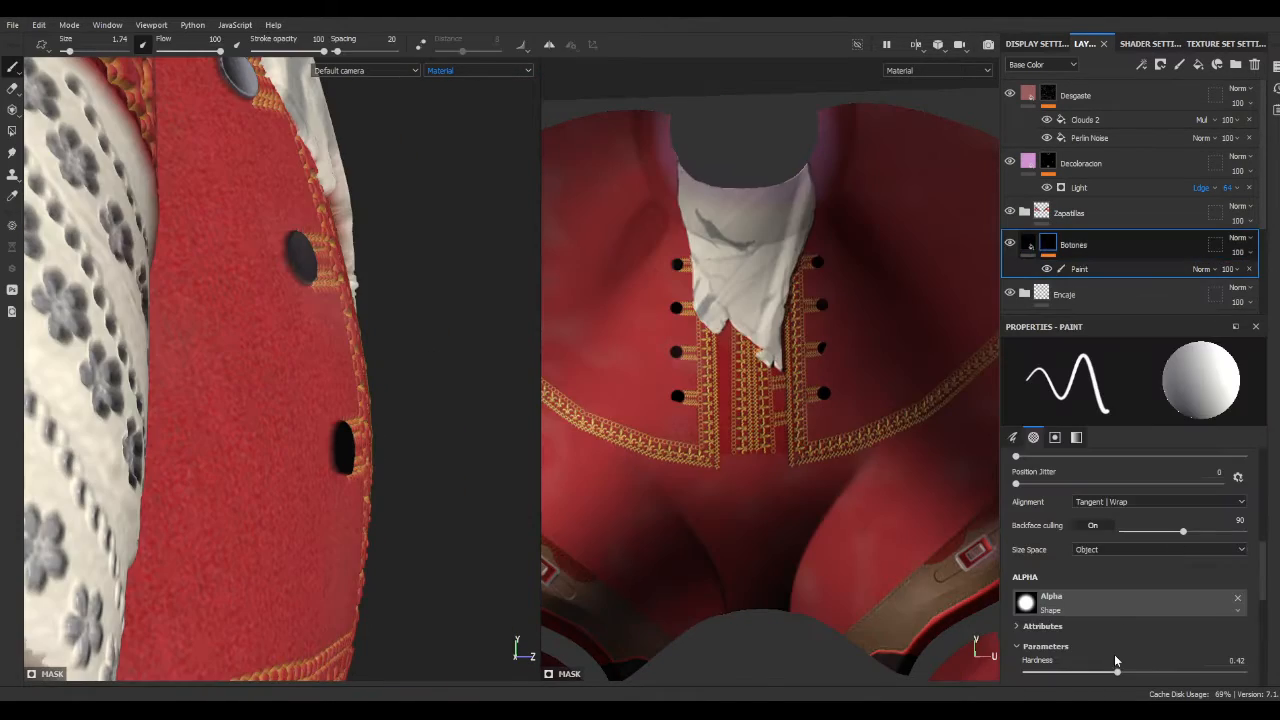
key(ctrl+z)
- Try painting scratches on the buttons through an extra paint effect on the Botones mask, using the Grunge Scratches Rough alpha
scroll(1210, 506, down, 2)
scroll(1210, 499, down, 2)
scroll(1093, 642, up, 4)
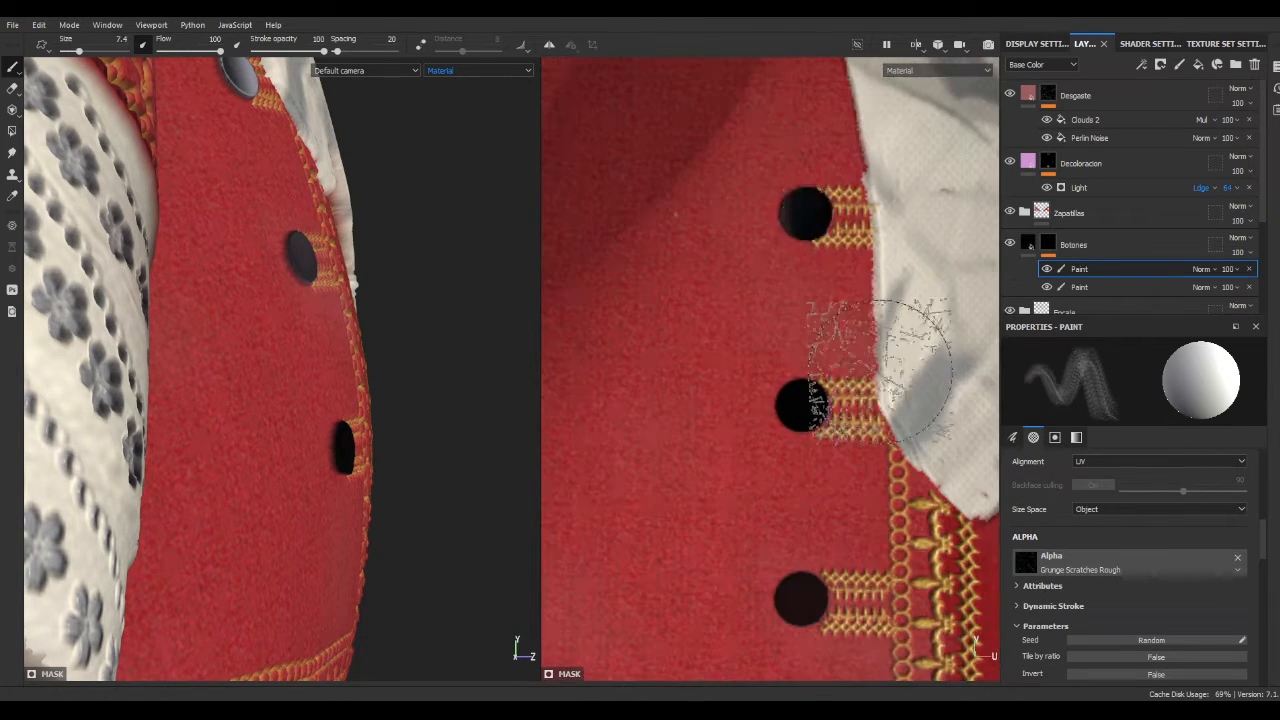
alt+drag(908, 371, 929, 457)
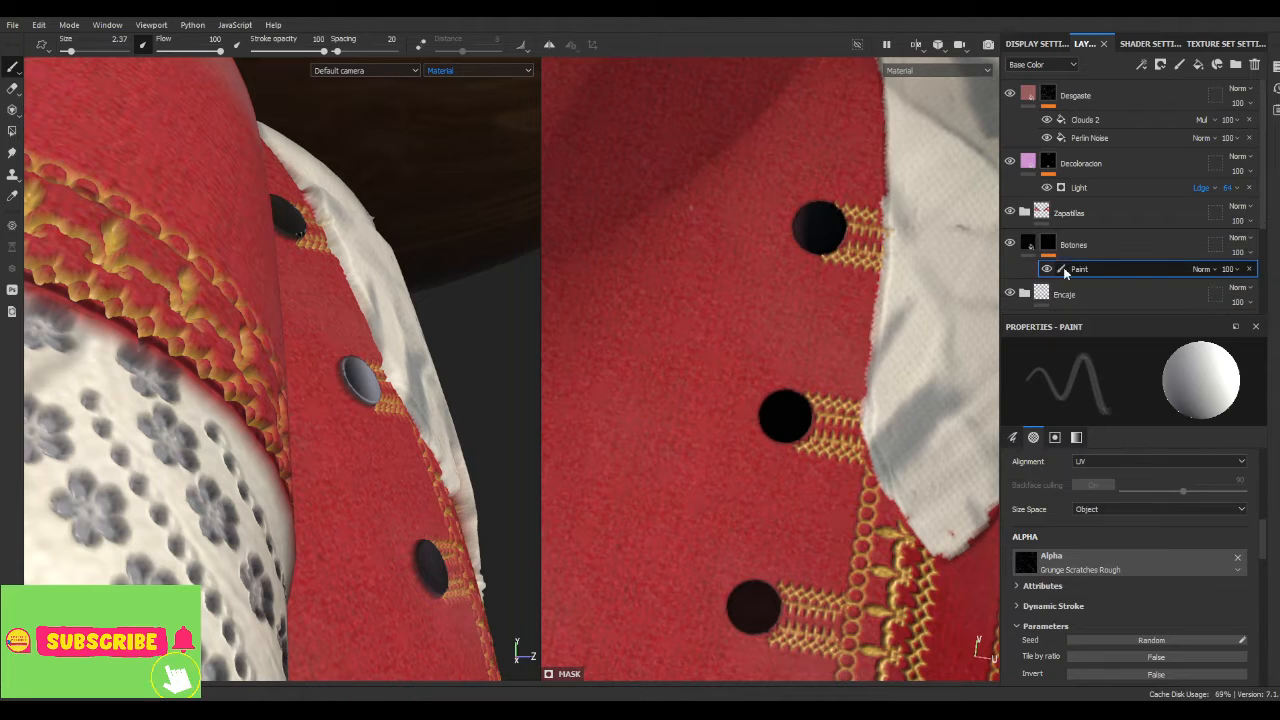
key(ctrl+d)
scroll(1142, 505, down, 5)
scroll(1147, 470, up, 3)
click(1237, 475)
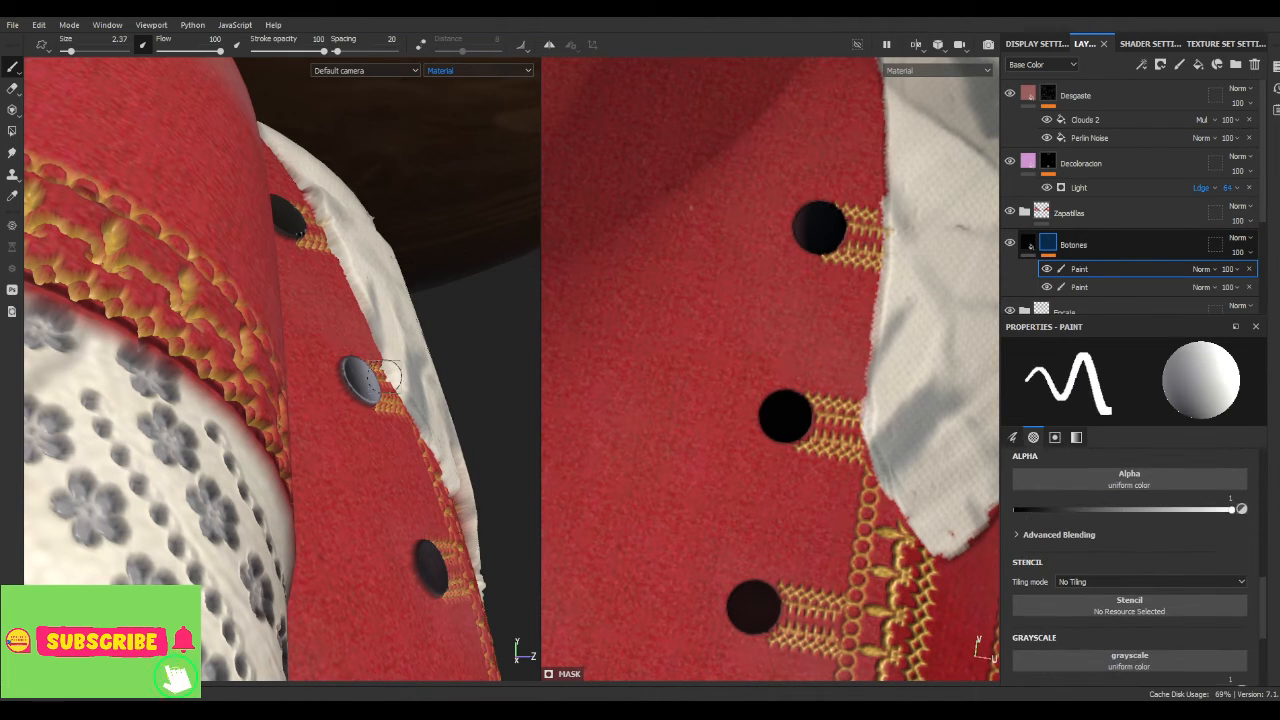
- Place the Botones layer in a new folder named Botones
click(1100, 245)
drag(1076, 231, 1080, 243)
click(1235, 64)
drag(1086, 294, 1072, 243)
mouse_move(1090, 221)
mouse_down()
mouse_move(1069, 297)
mouse_move(1062, 246)
mouse_up()
- Add a masked Scratches fill layer above the Botones layer, limited to the colour, roughness and height channels
click(1060, 245)
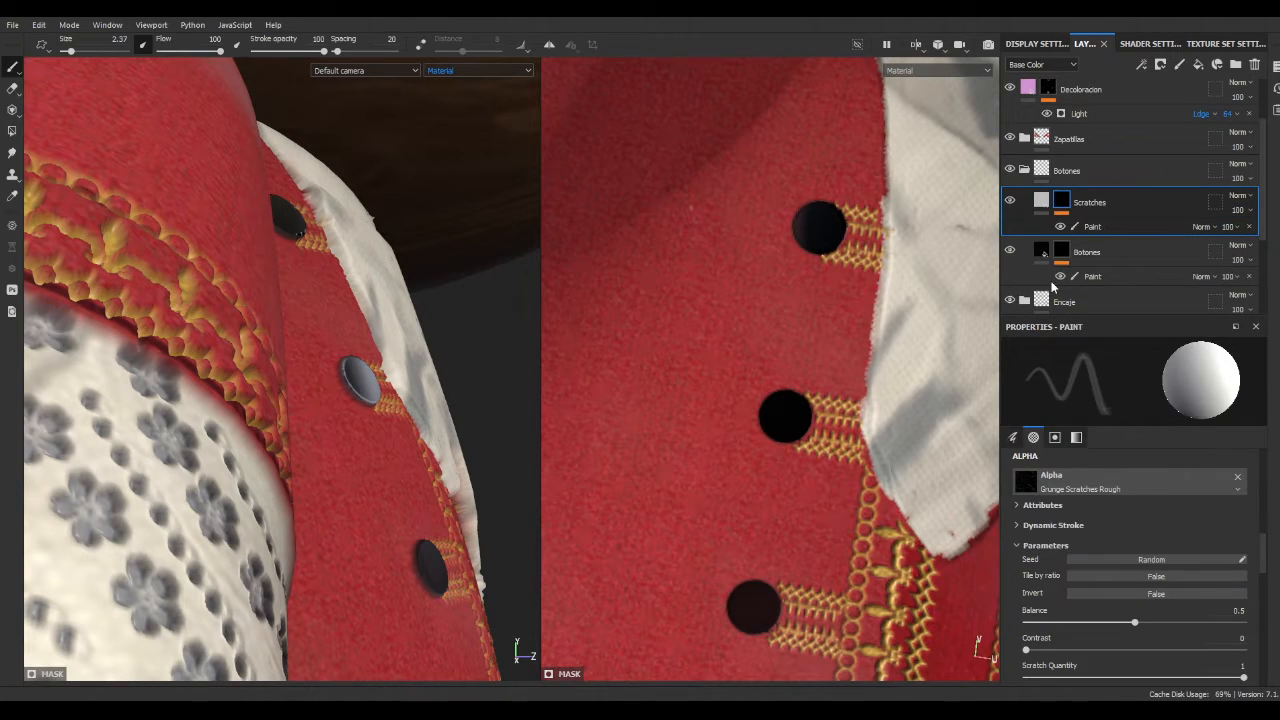
click(1041, 201)
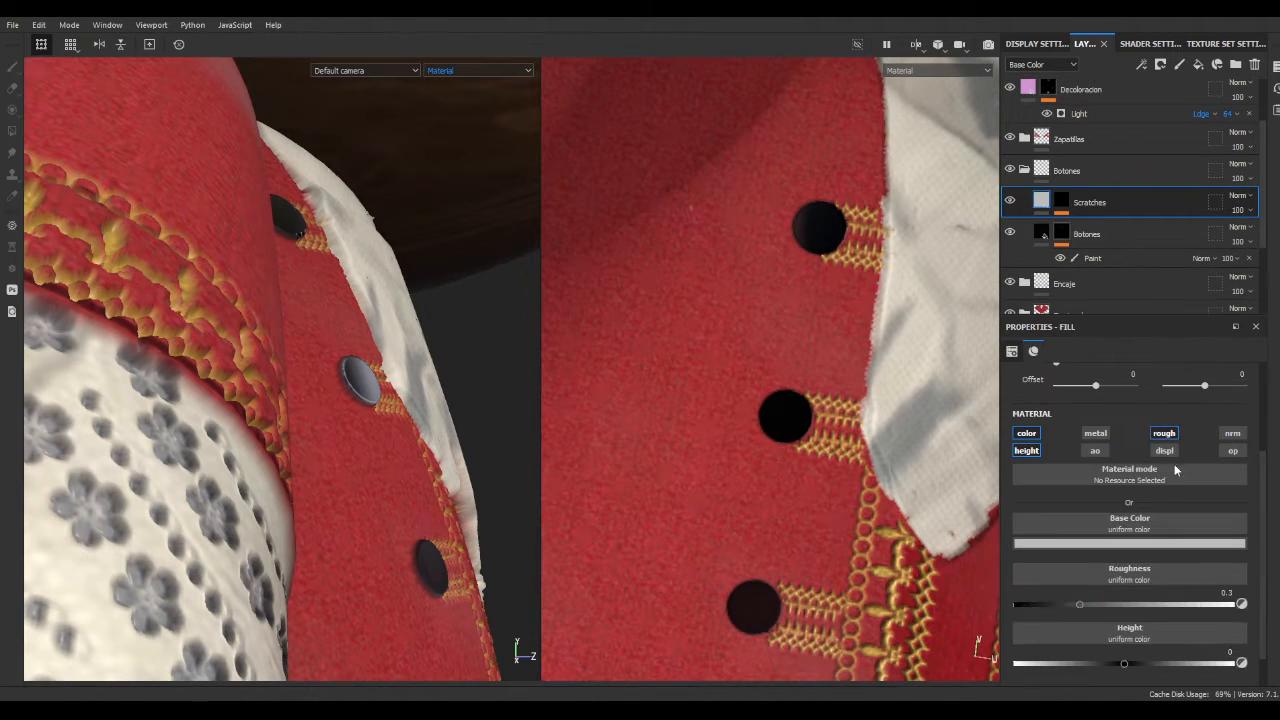
alt+shift+drag(880, 420, 900, 400)
- Try painting the Scratches mask over one jacket button with the Grunge Scratches Rough alpha, with the layer's roughness at 0.6677
click(1061, 201)
click(1079, 227)
scroll(1149, 497, up, 5)
scroll(1090, 590, down, 1)
scroll(1074, 610, down, 10)
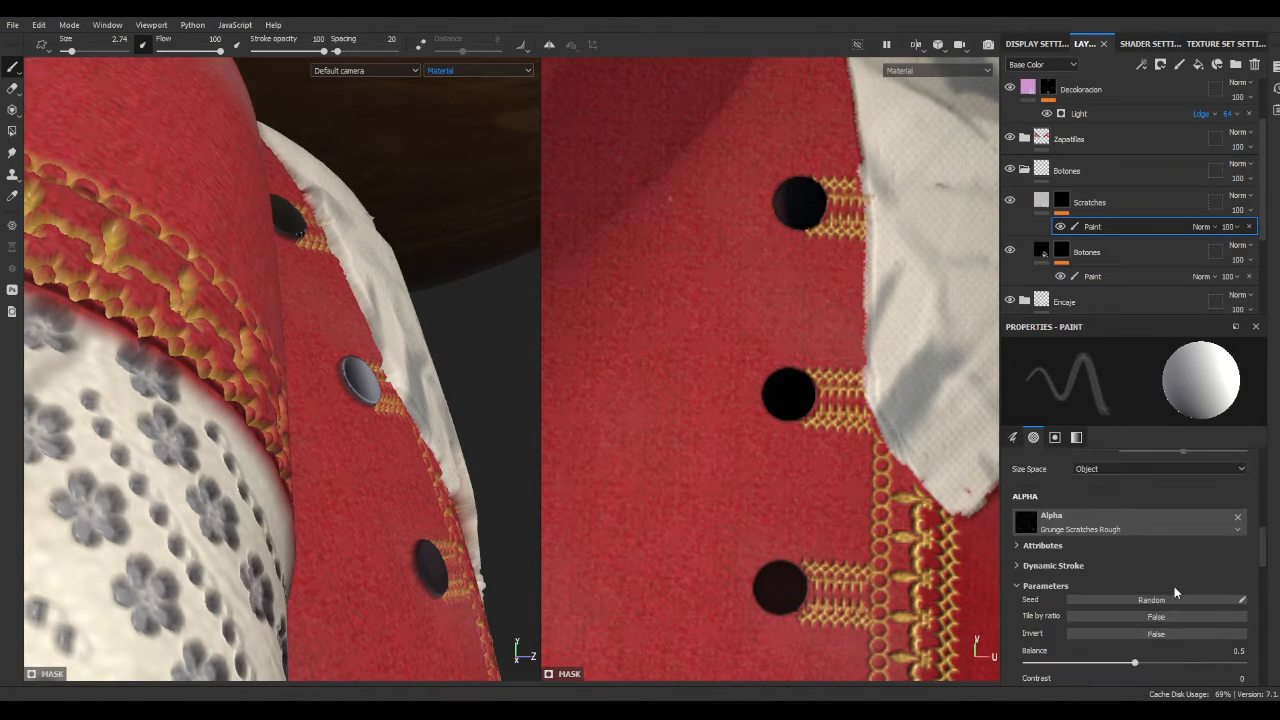
scroll(1124, 527, up, 9)
scroll(1088, 580, down, 10)
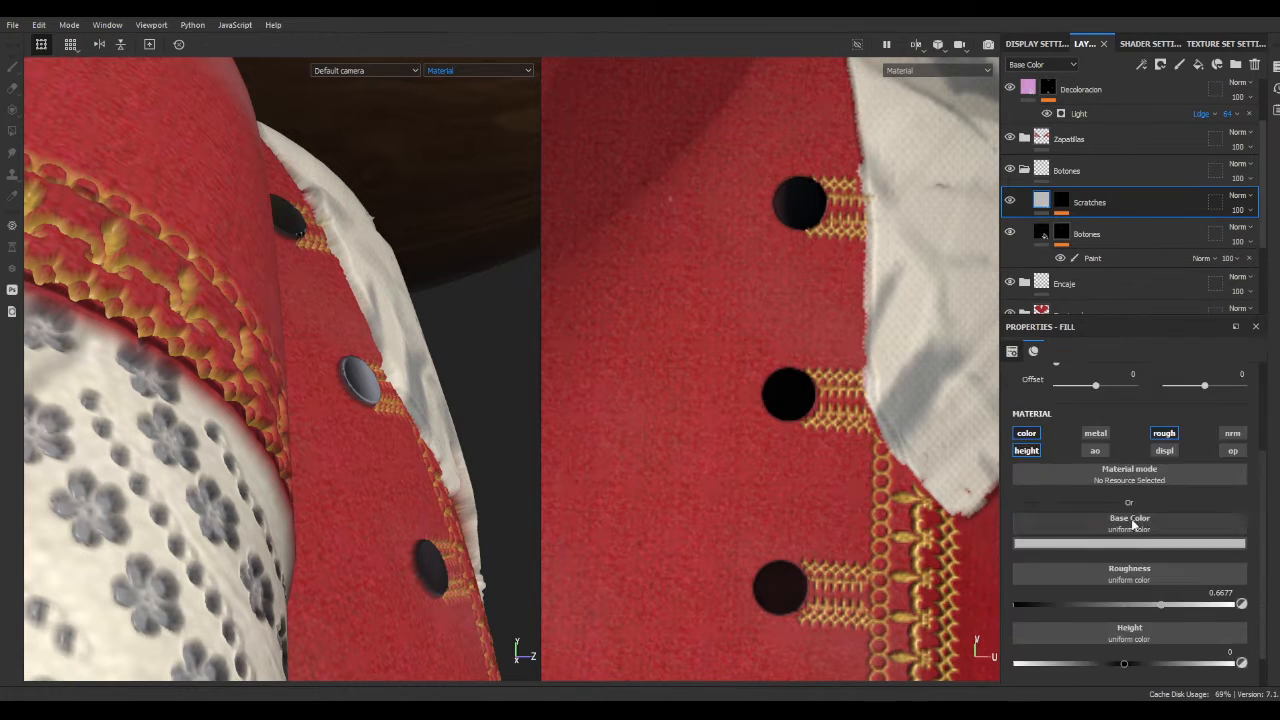
click(1041, 201)
click(1061, 201)
click(1092, 227)
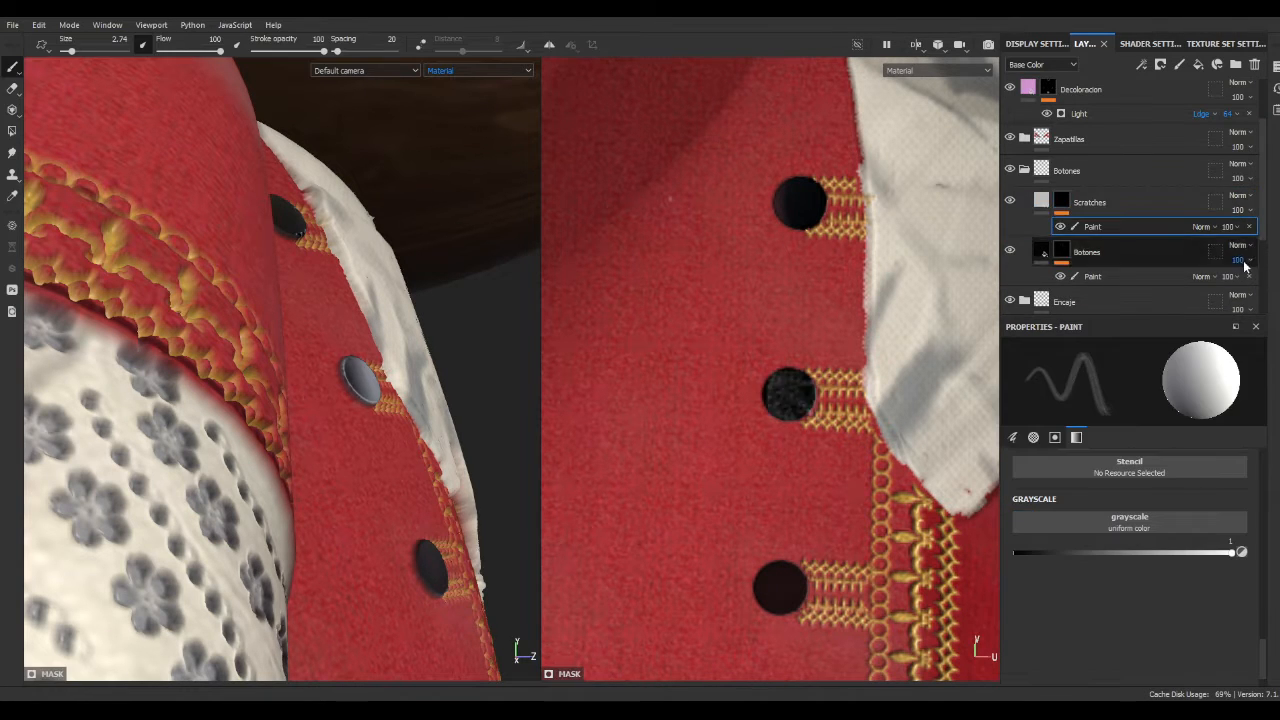
- Undo the scratch painting and the creation of the Scratches layer
click(1041, 201)
key(ctrl+z)
click(1061, 201)
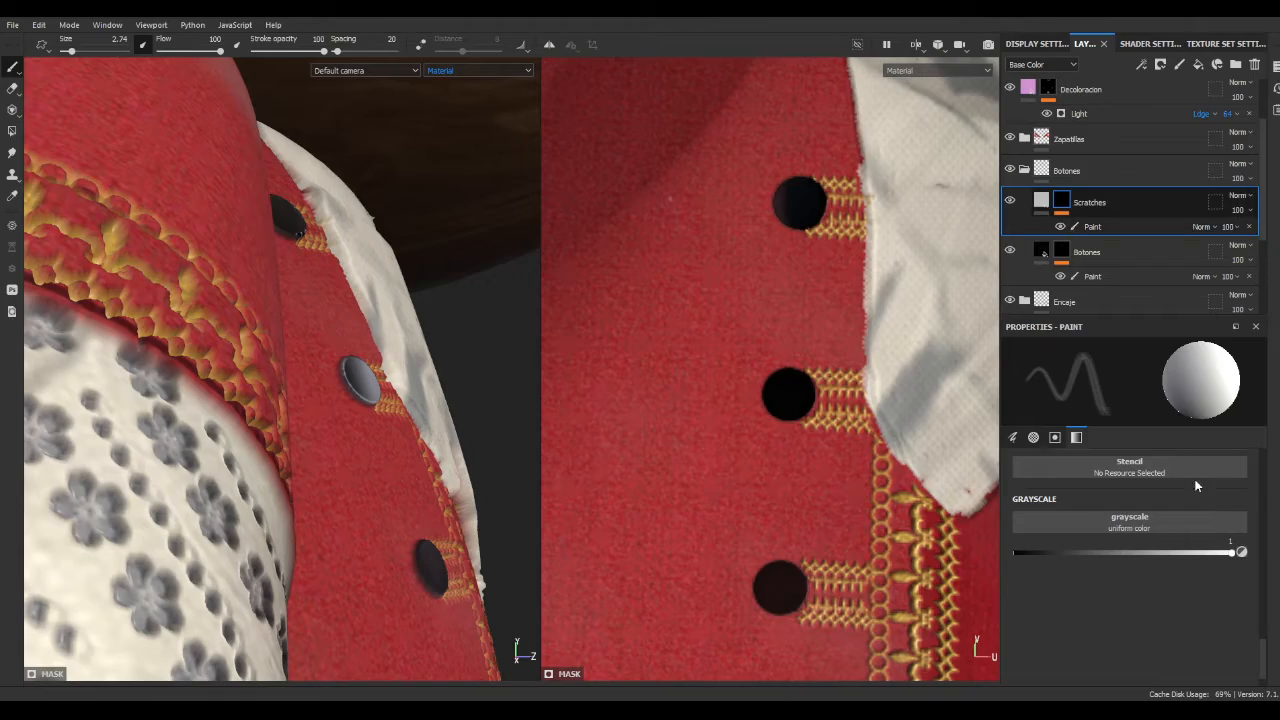
key(ctrl+z)
key(ctrl+z)
alt+drag(440, 390, 420, 414)
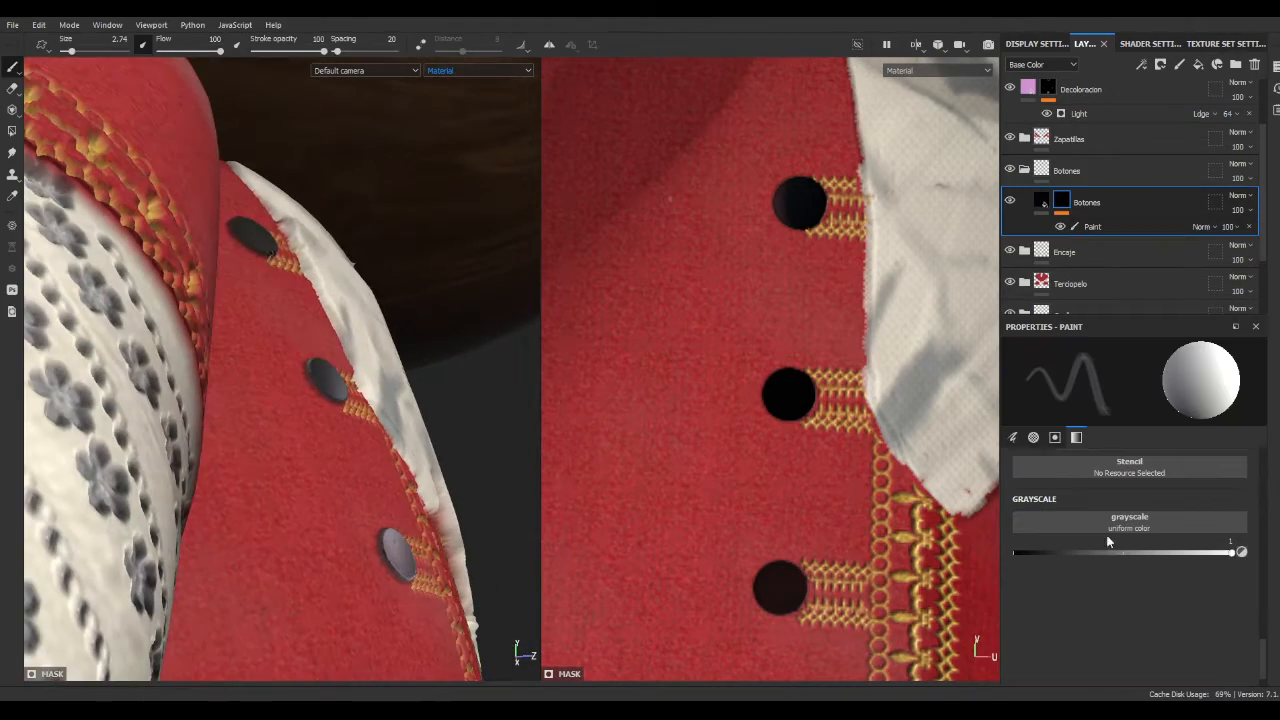
- Add a fill layer named Rayones in the Botones folder, with a Grunge Scratches Rough base colour, scale 7.67 and a black mask
click(1067, 171)
click(1160, 66)
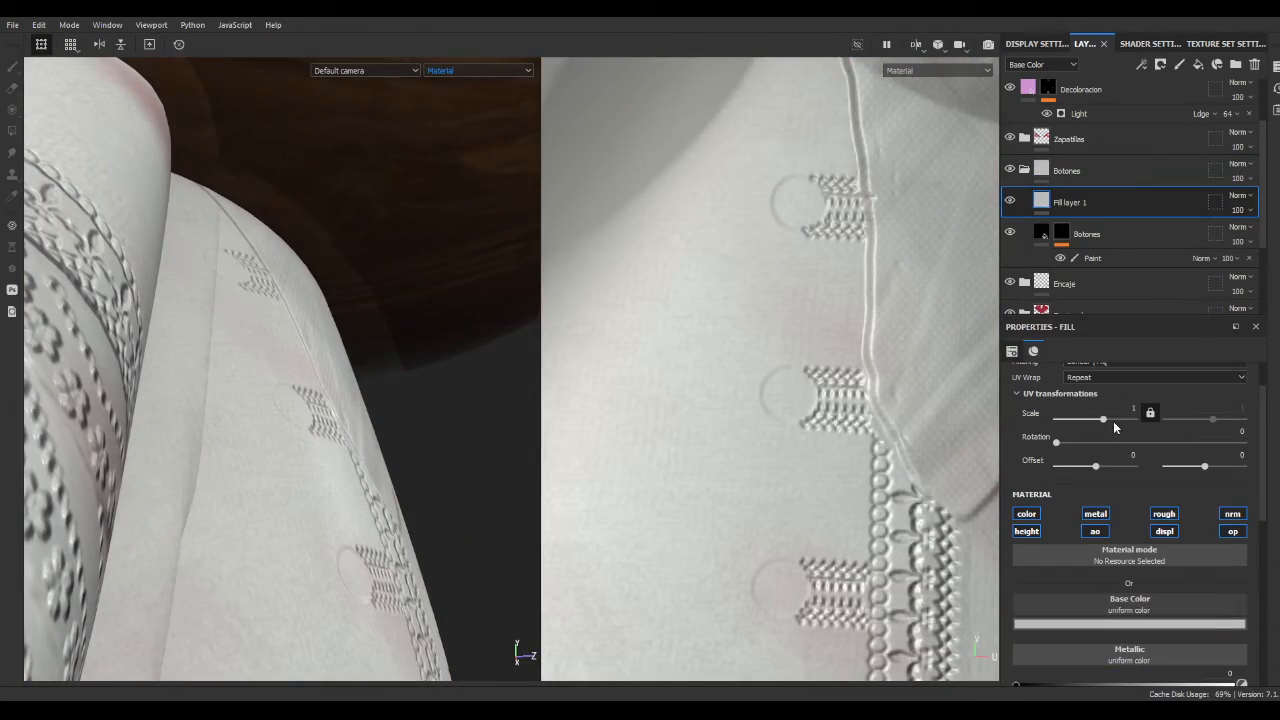
drag(1103, 419, 1111, 418)
double_click(1097, 206)
text(Rayones)
key(Return)
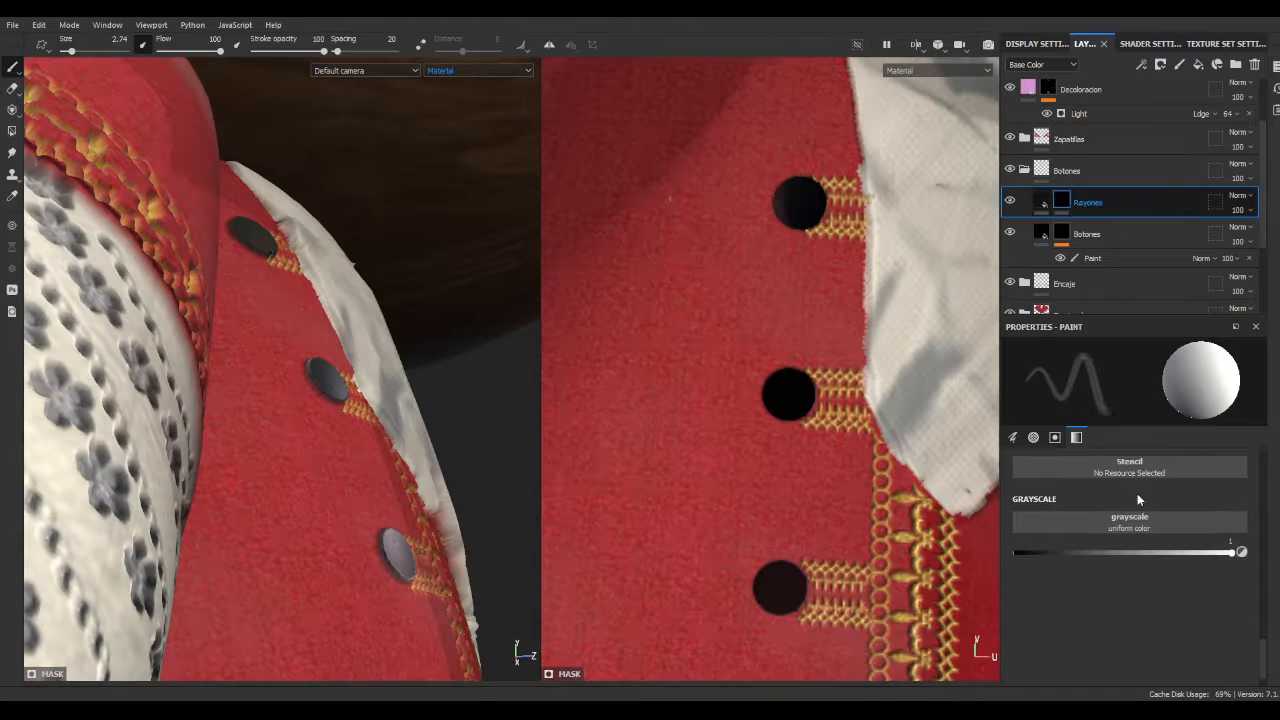
- Reveal Rayones over one button, turn off its metallic, roughness and normal channels, and set displacement to 0.3476
scroll(1174, 488, up, 2)
scroll(1189, 484, up, 3)
click(789, 393)
click(1041, 201)
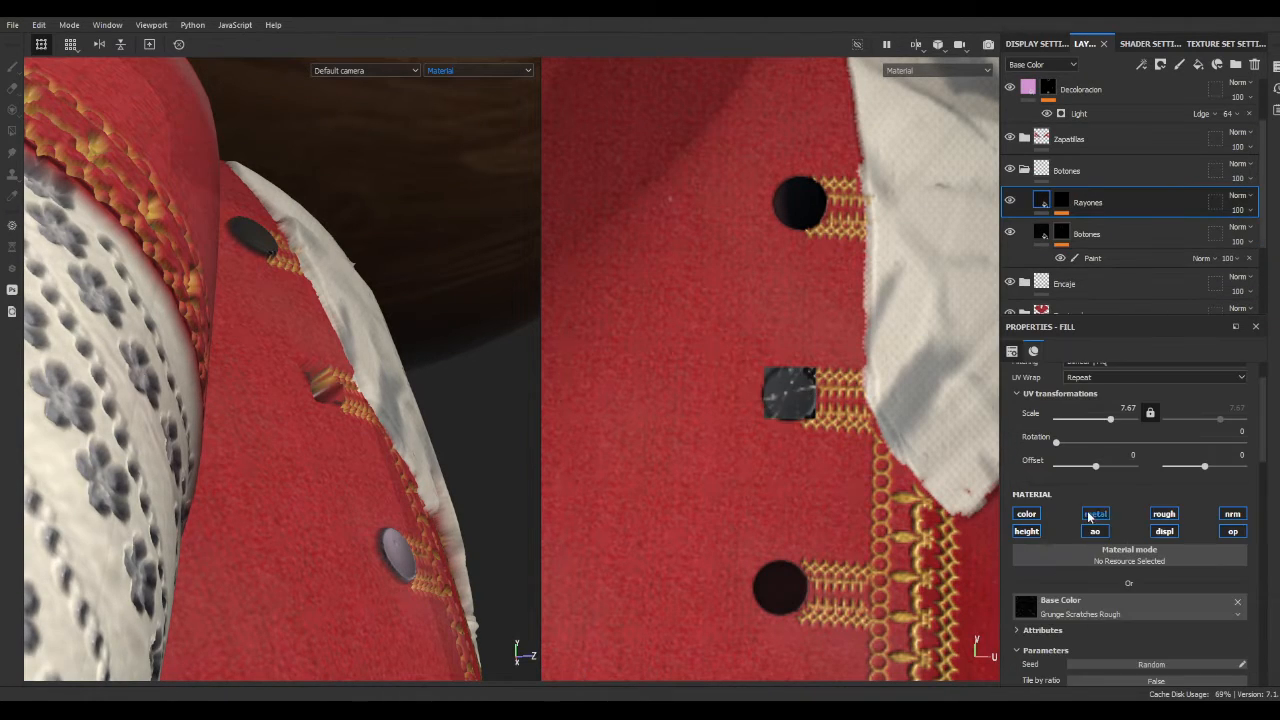
click(1090, 516)
scroll(1141, 624, down, 14)
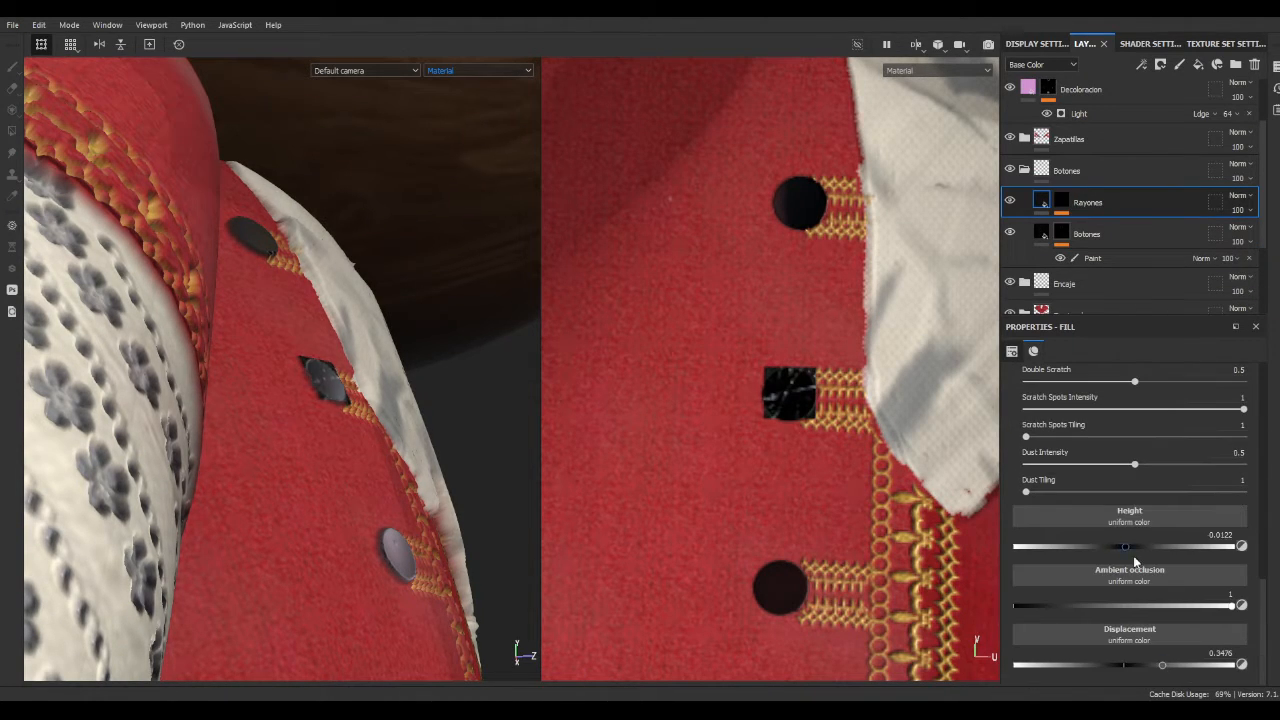
- Undo the square test stamp and paint the Rayones mask over the upper jacket buttons with a 0.55 brush
key(ctrl+z)
key(ctrl+z)
drag(787, 375, 811, 442)
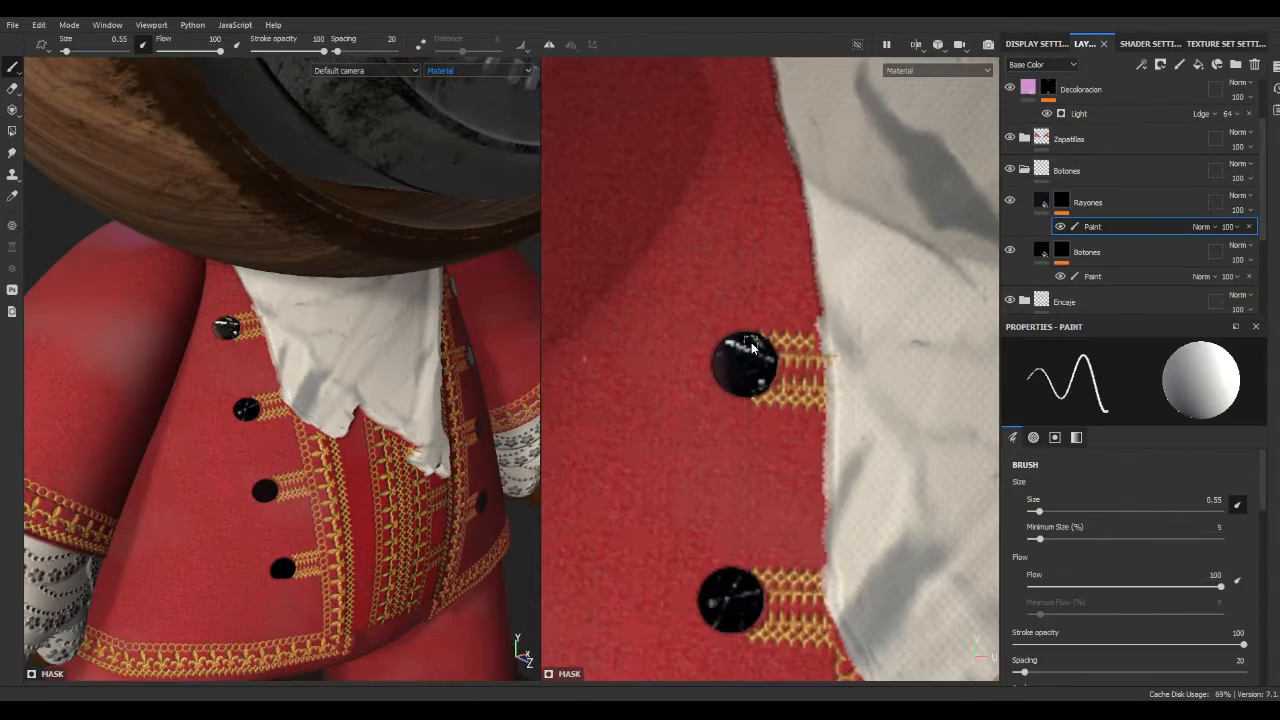
key(c)
key(c)
key(ctrl+z)
key(ctrl+z)
- Check the Rayones mask on the upper buttons and limit the layer to colour, ambient occlusion and displacement
key(c)
key(m)
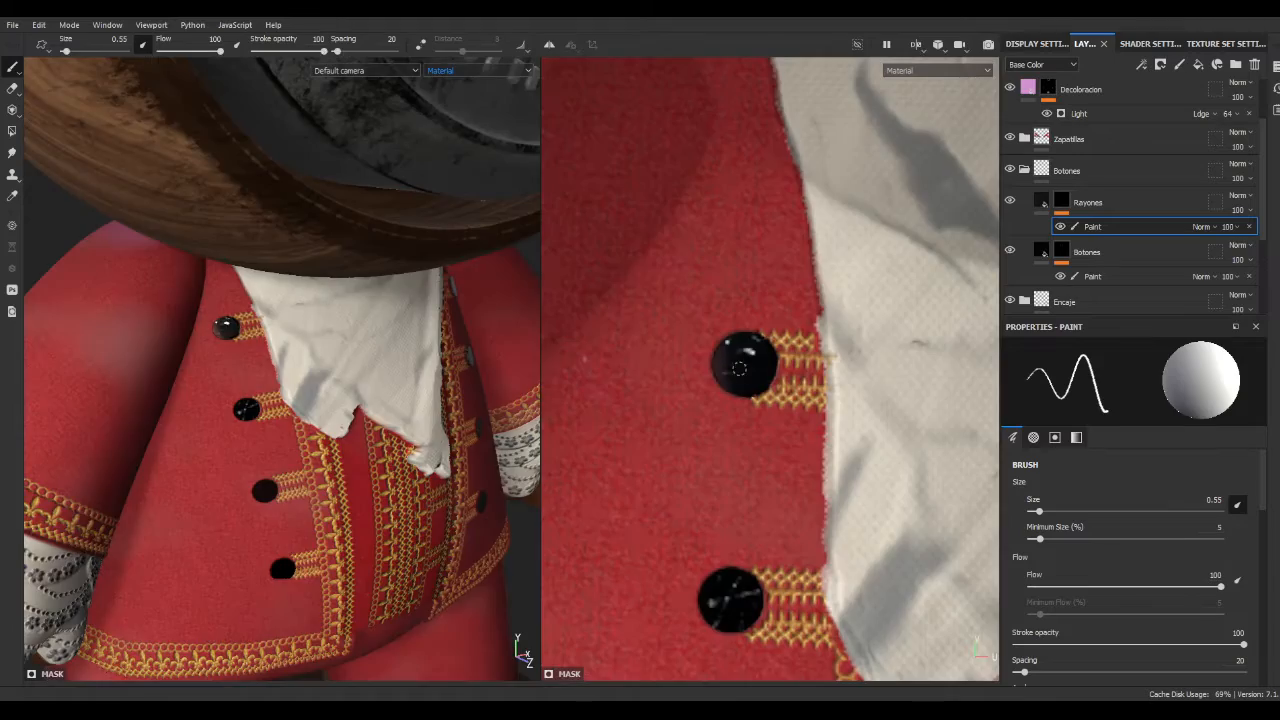
key(m)
key(m)
key(m)
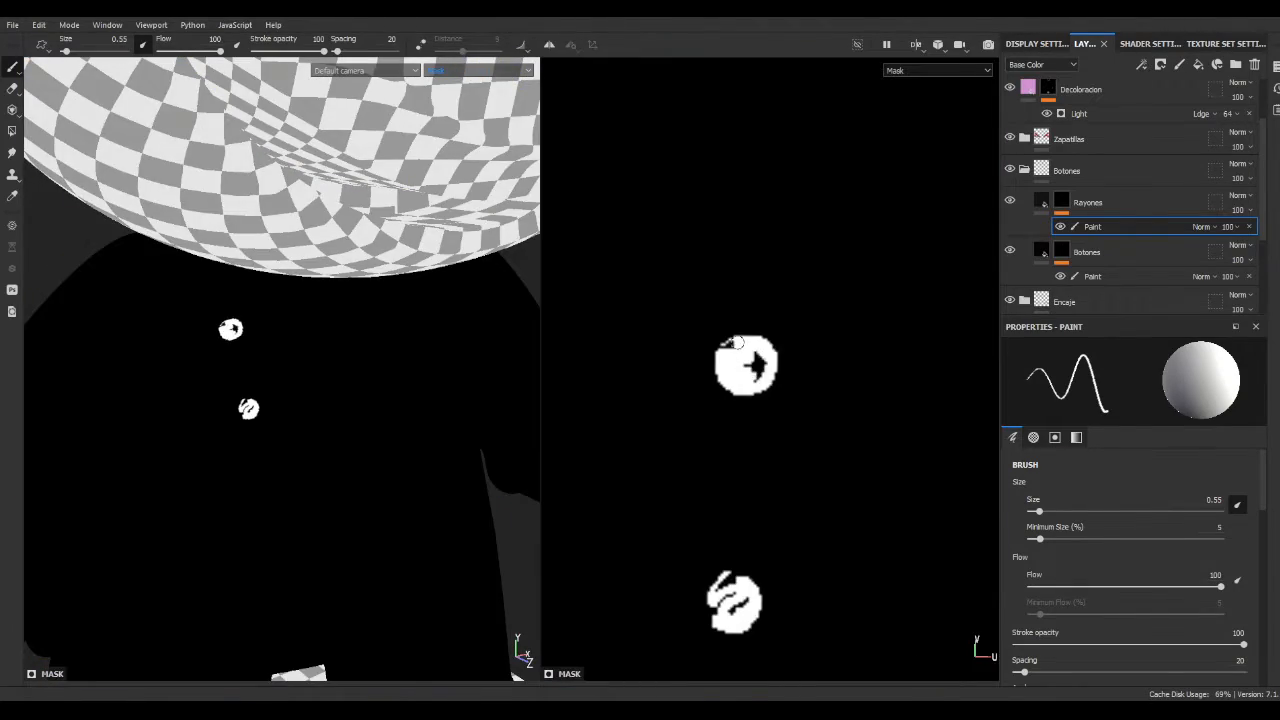
click(1071, 210)
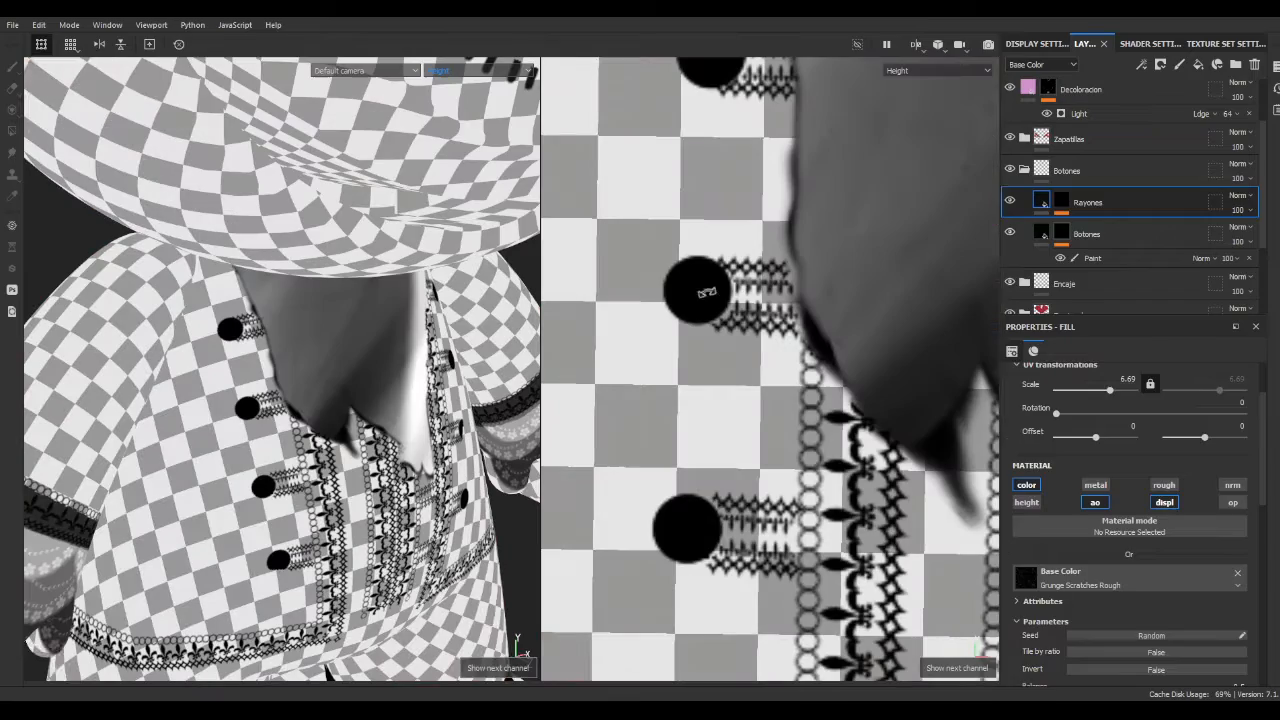
click(1061, 200)
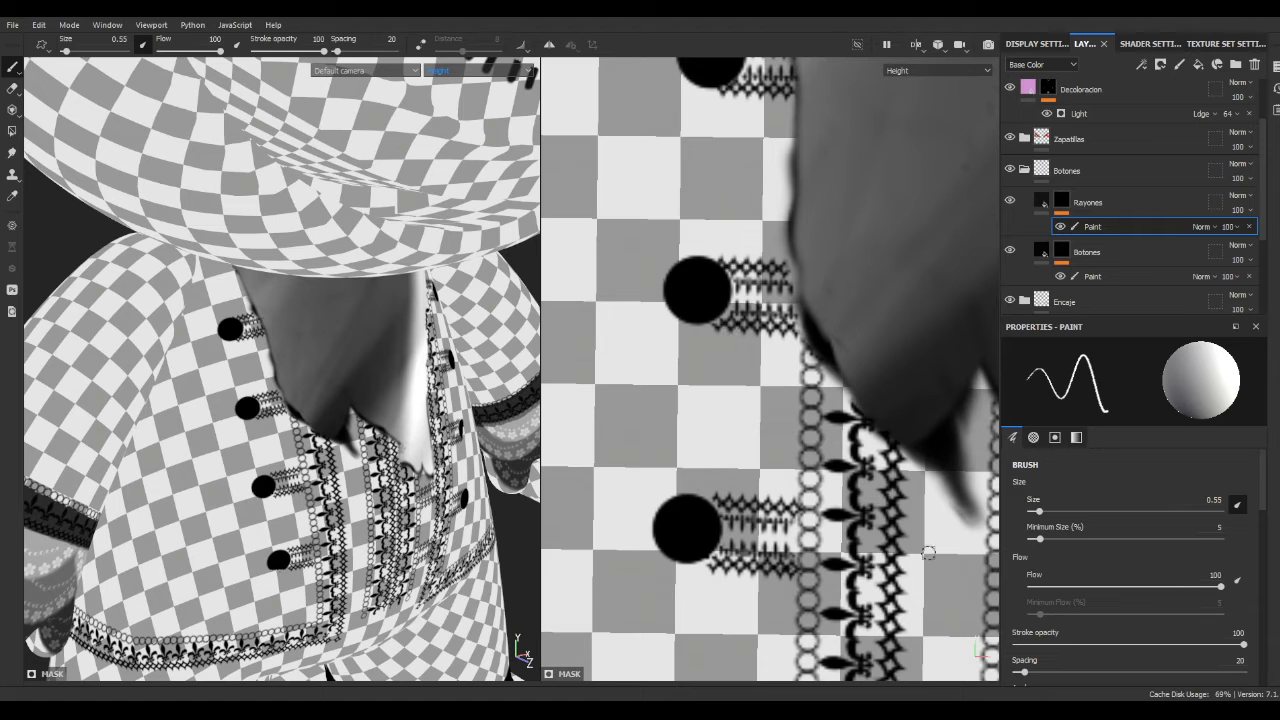
- Paint the Rayones mask over the remaining jacket and sleeve buttons while viewing the displacement channel
key(c)
alt+middle_drag(720, 508, 722, 288)
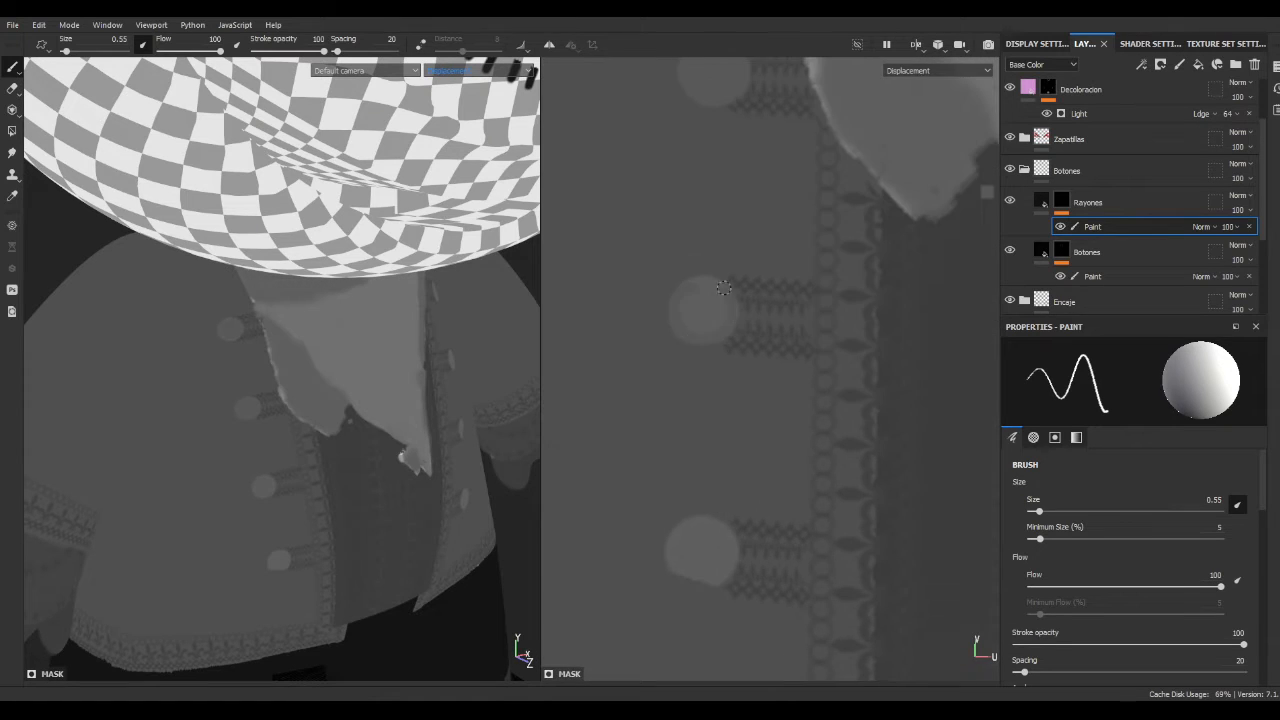
alt+middle_drag(728, 560, 742, 272)
alt+middle_drag(985, 268, 711, 388)
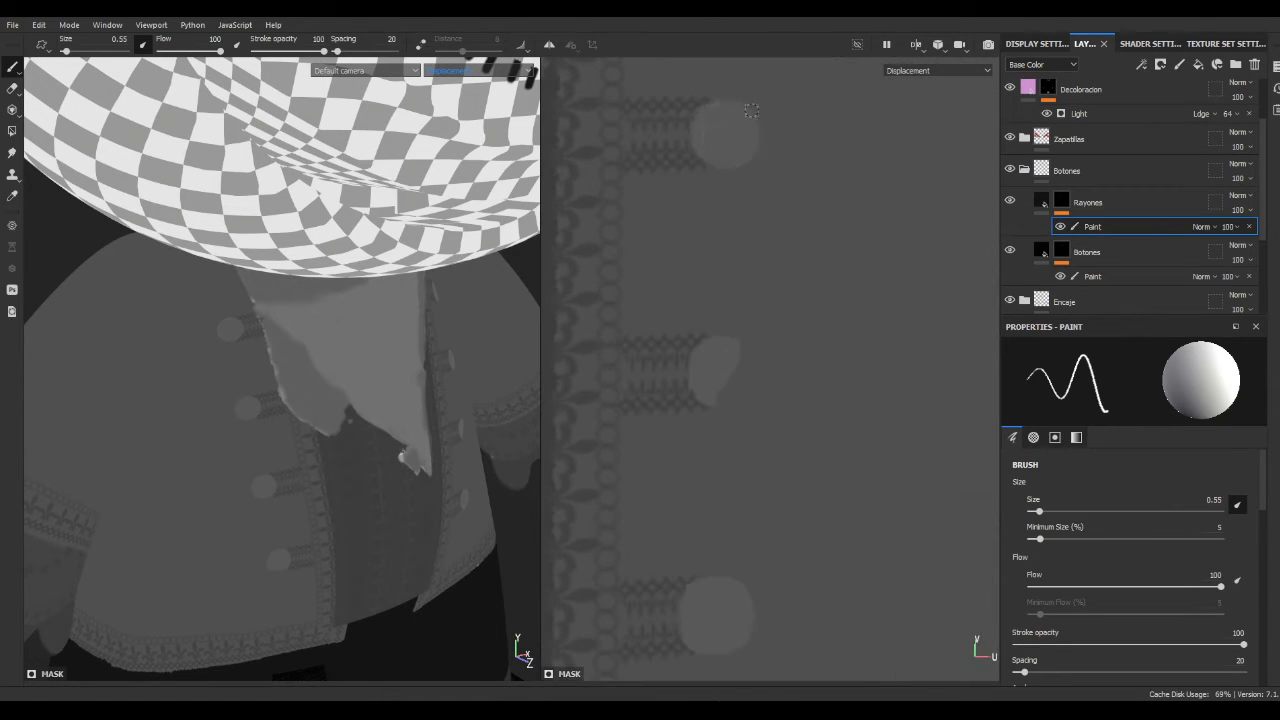
alt+middle_drag(751, 110, 690, 222)
scroll(709, 263, down, 5)
scroll(749, 330, up, 3)
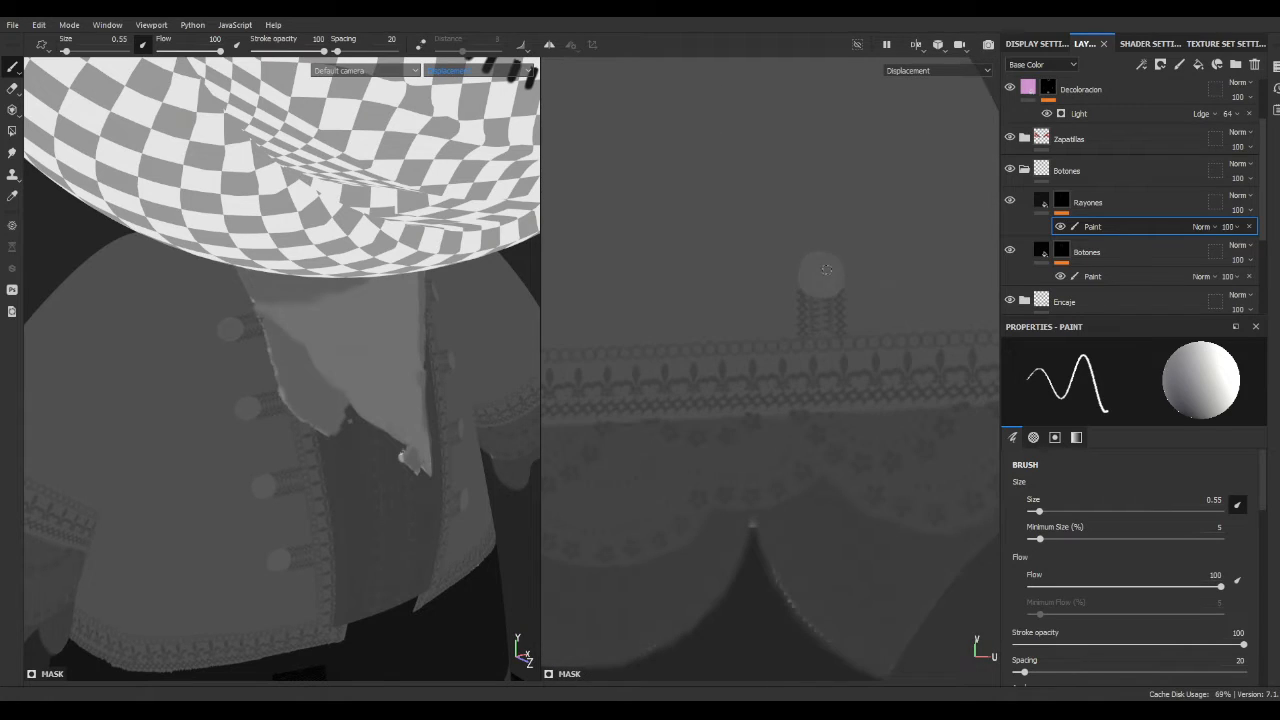
scroll(826, 269, down, 4)
scroll(782, 344, up, 3)
key(m)
- Enable the roughness channel on the Rayones layer and set it to 0.7378
alt+drag(360, 400, 330, 330)
scroll(300, 380, up, 3)
click(1041, 202)
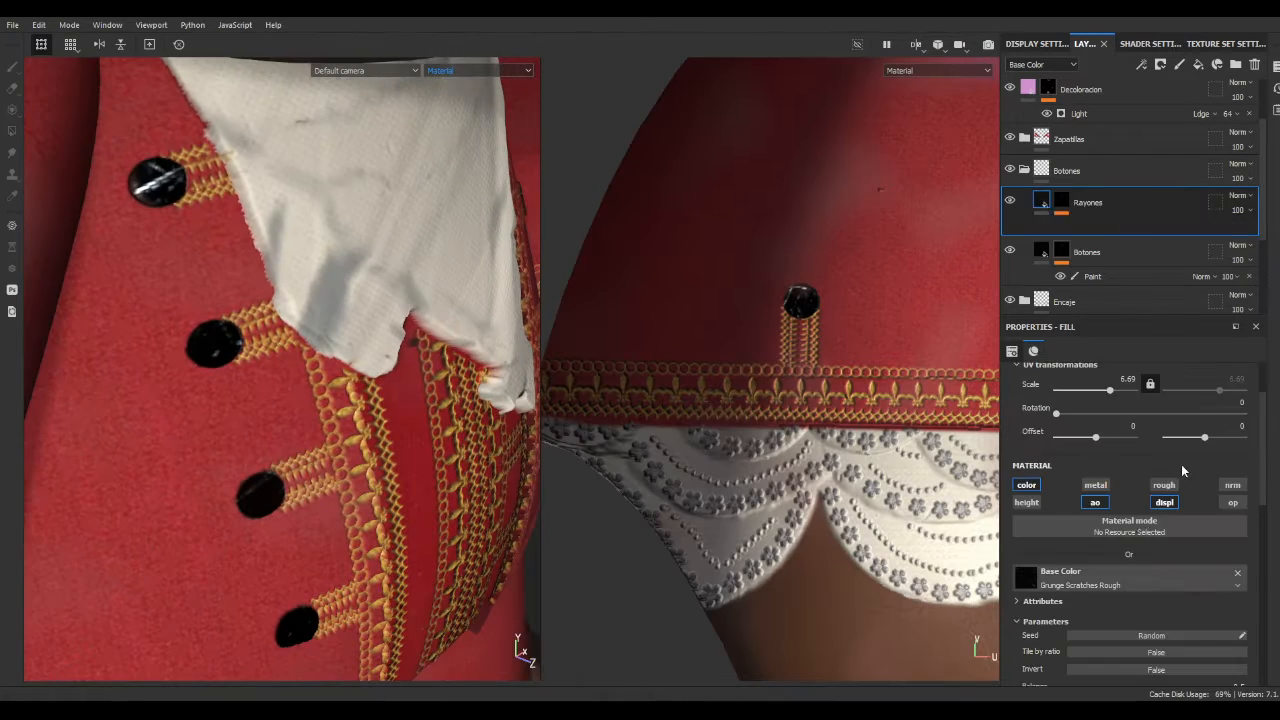
scroll(1120, 634, down, 10)
scroll(431, 457, down, 8)
alt+drag(334, 420, 367, 395)
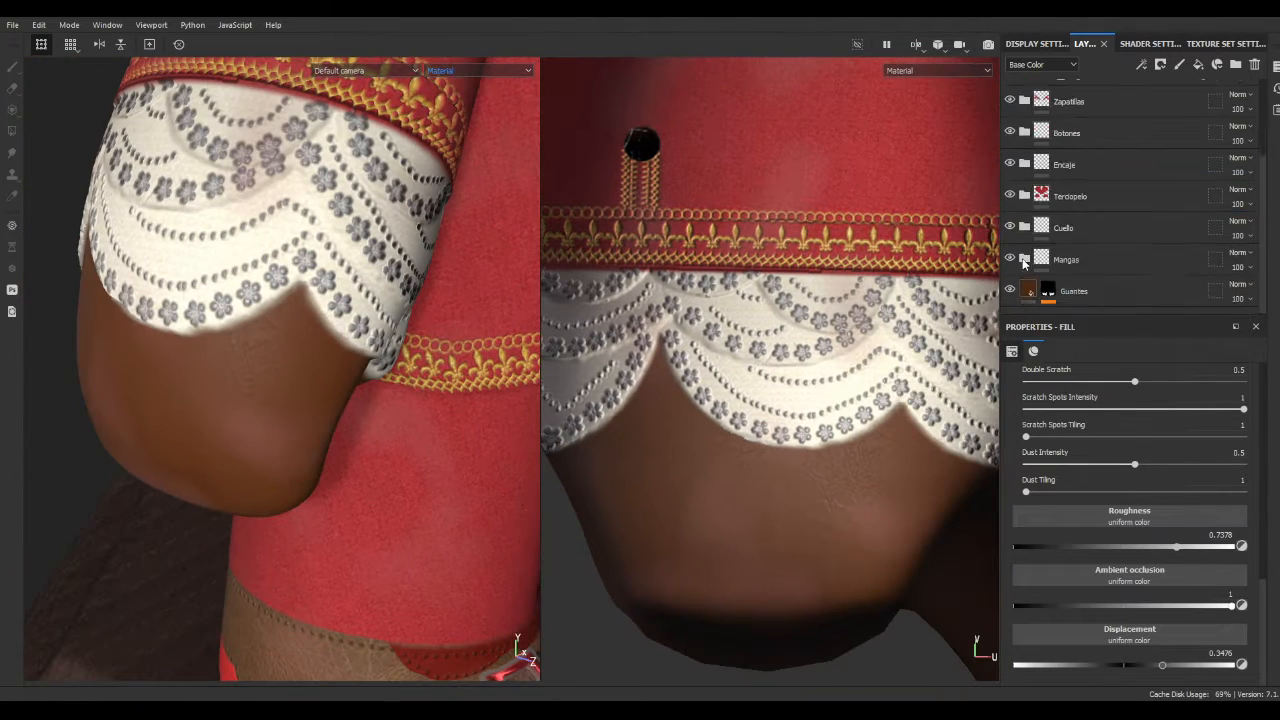
- Smudge the EncajeMangas mask along the edges of the sleeve lace with a 1.13 brush at flow 50
scroll(1088, 210, down, 2)
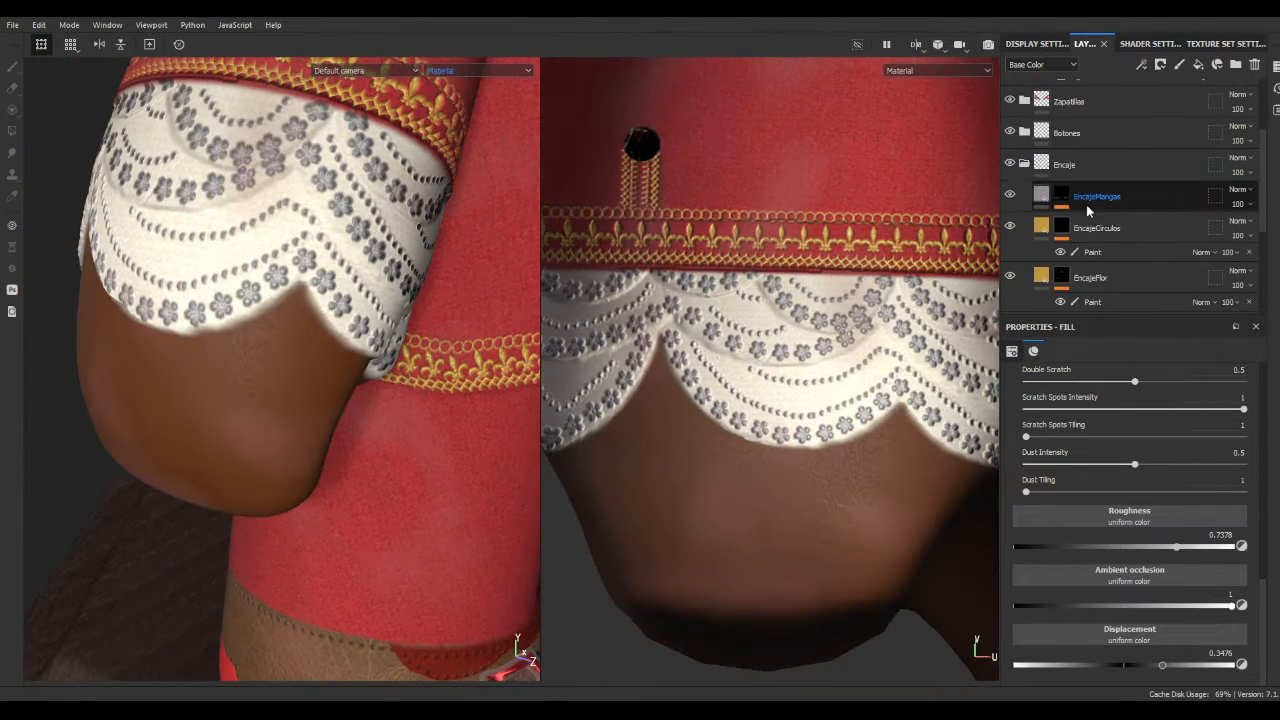
click(1087, 208)
scroll(1087, 208, down, 1)
click(1062, 157)
key(5)
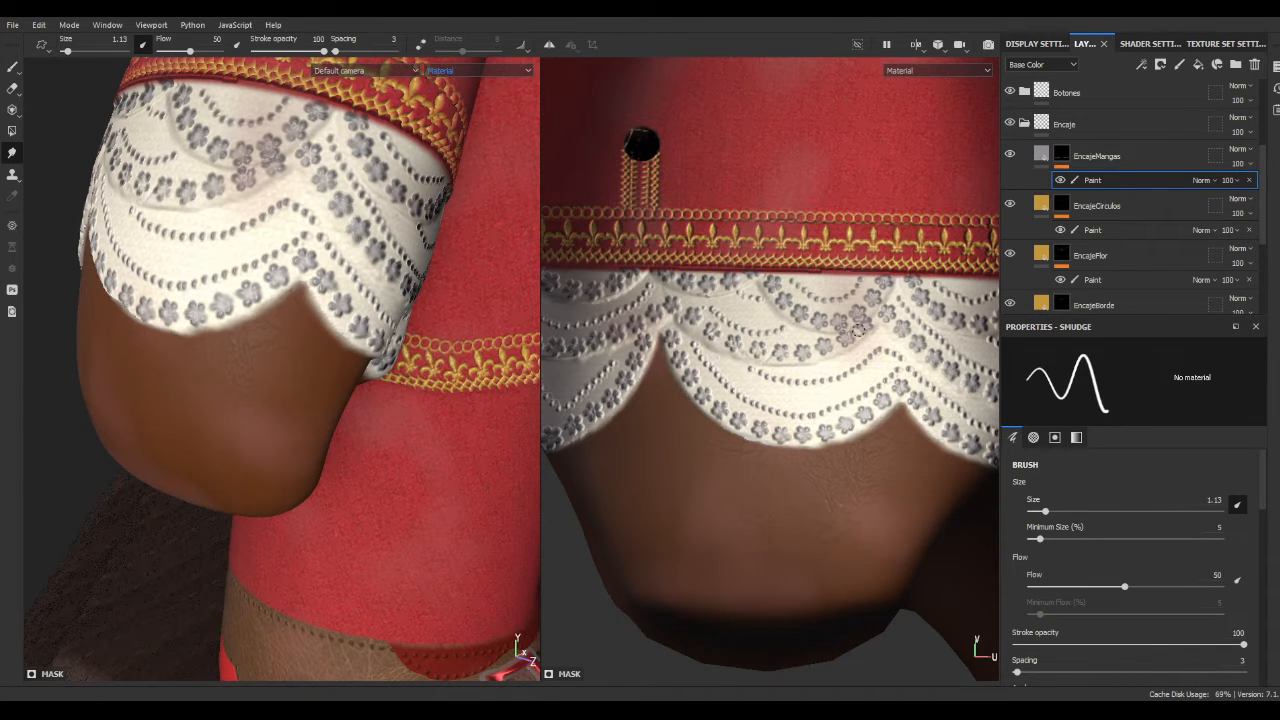
alt+middle_drag(651, 302, 877, 289)
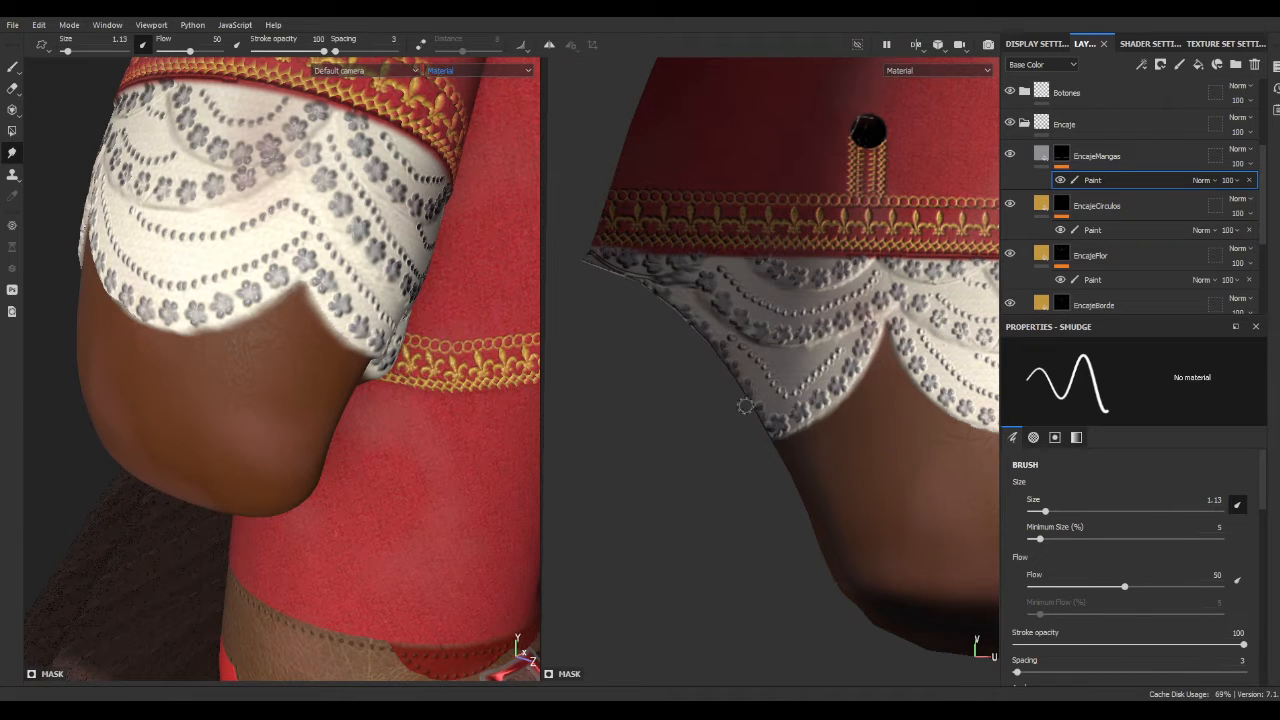
alt+drag(484, 208, 310, 198)
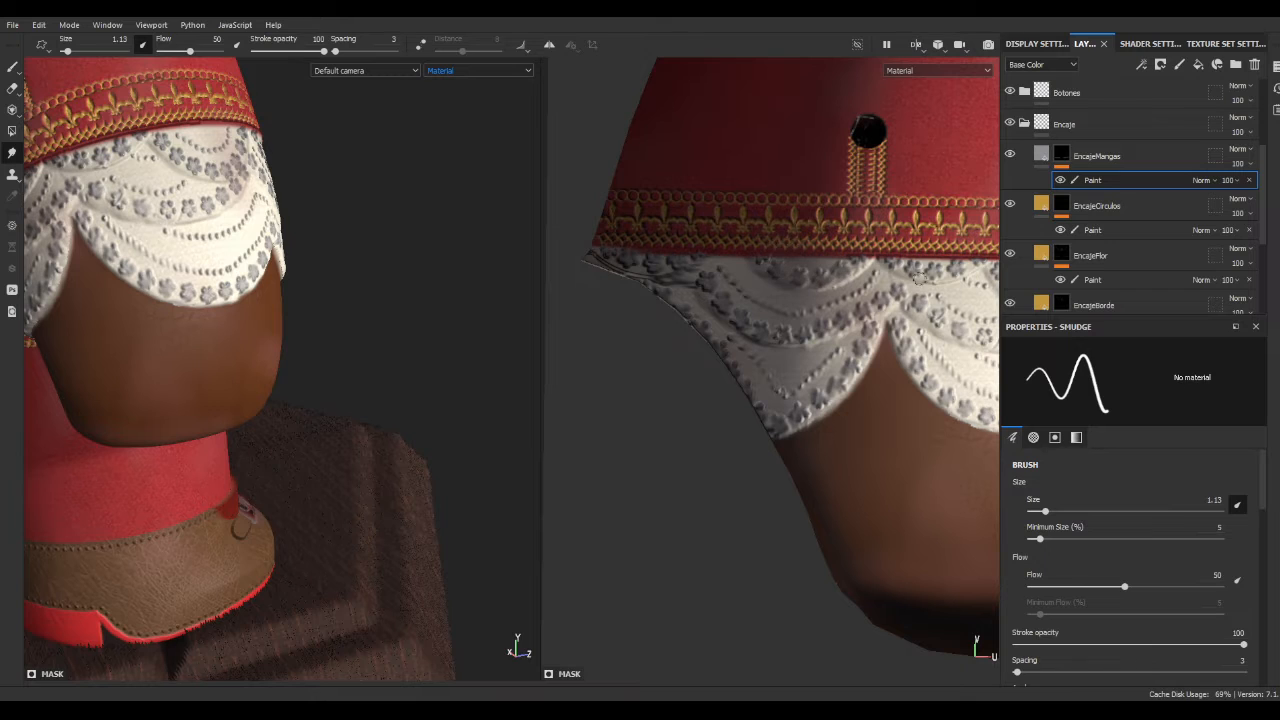
alt+middle_drag(895, 360, 615, 364)
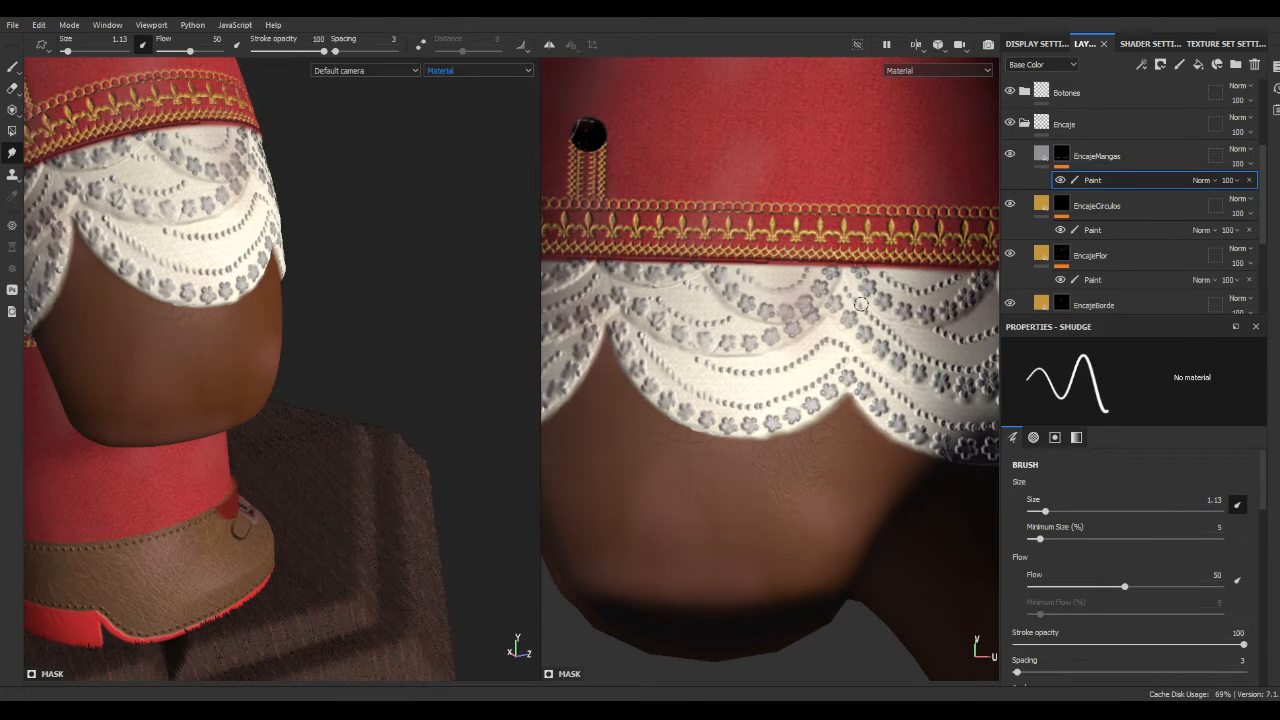
alt+middle_drag(863, 391, 638, 355)
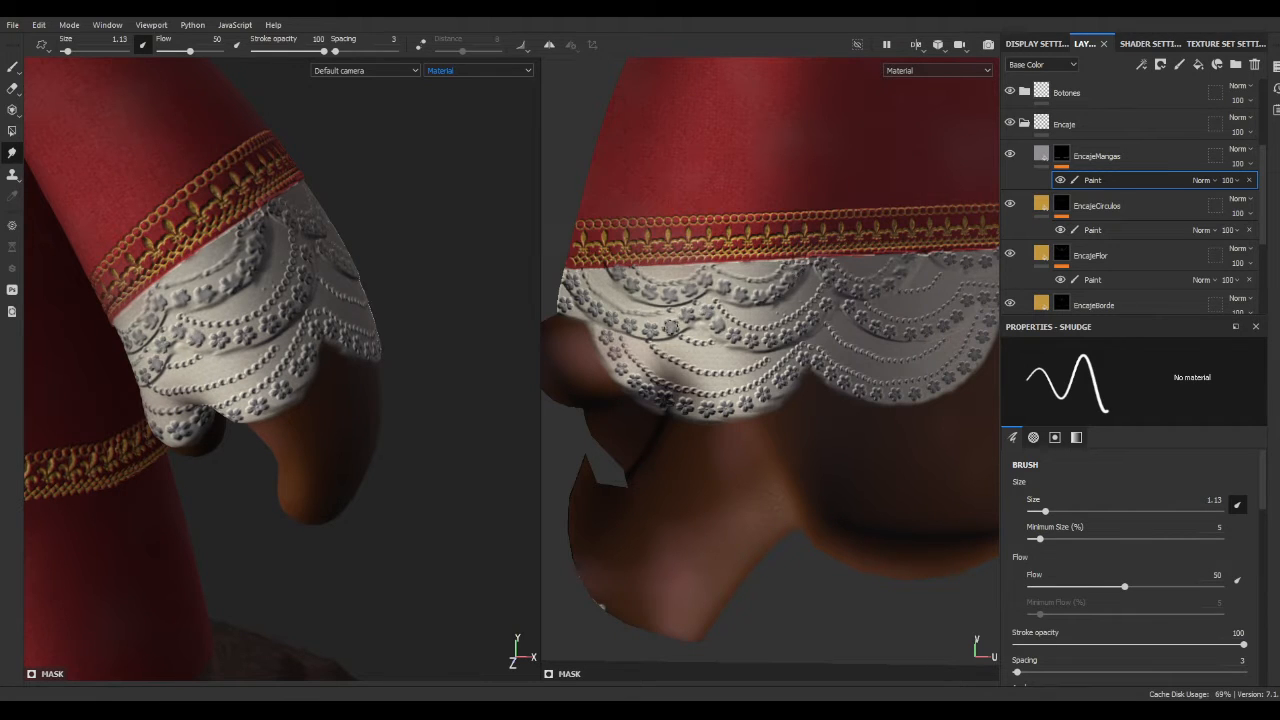
drag(671, 376, 723, 406)
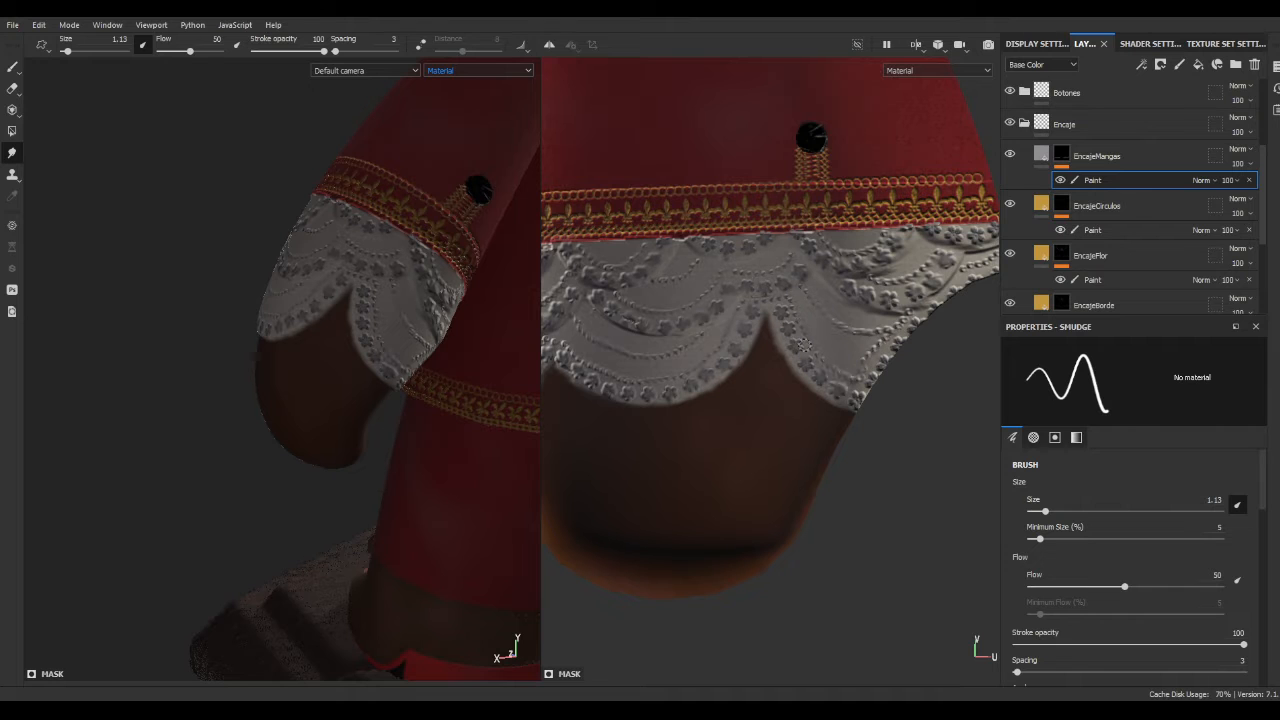
- Hide the EncajeCirculos layer and erase one sleeve button from the Botones and Rayones masks with a 0.55 brush
click(1009, 204)
alt+middle_drag(992, 234, 891, 244)
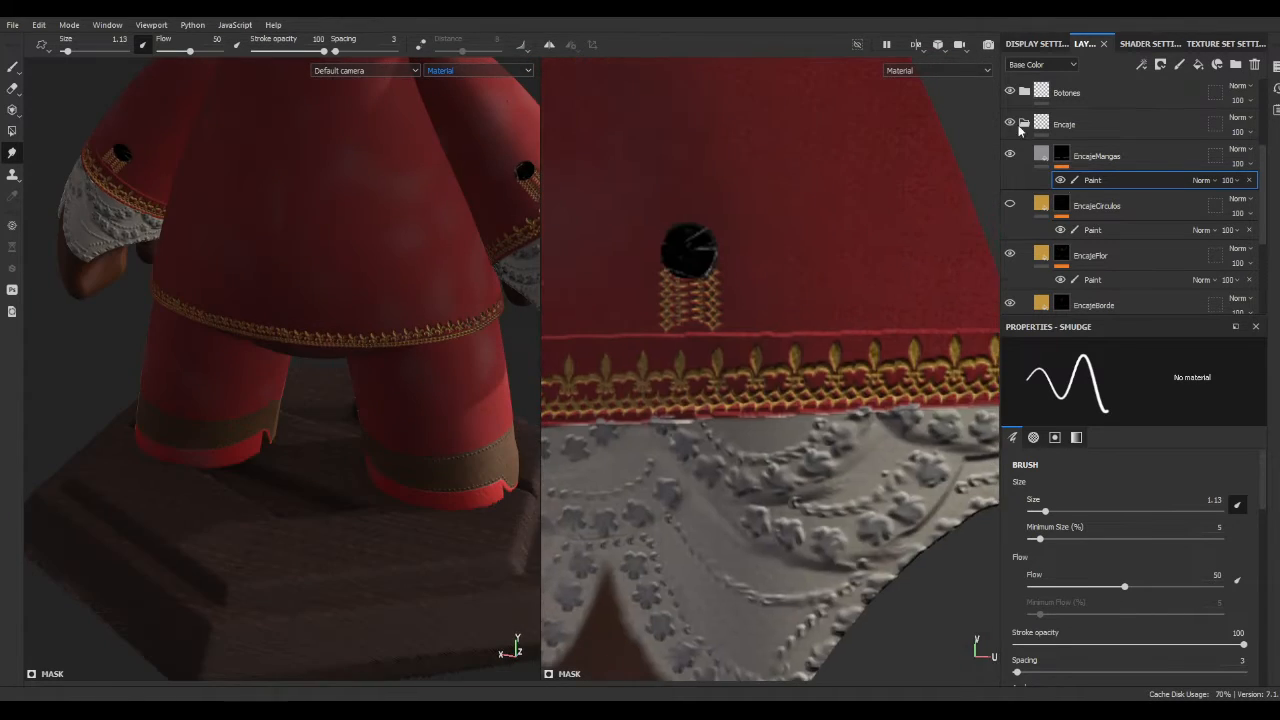
click(1021, 129)
click(1021, 129)
click(1065, 197)
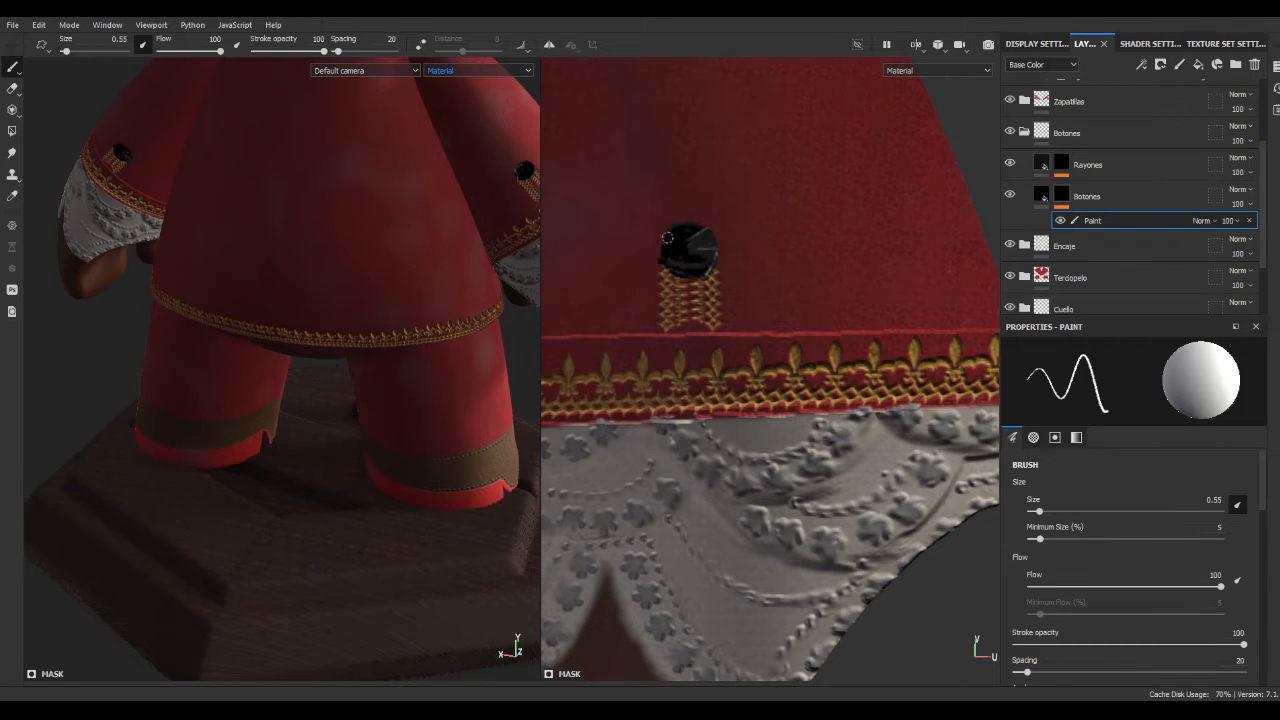
click(1009, 163)
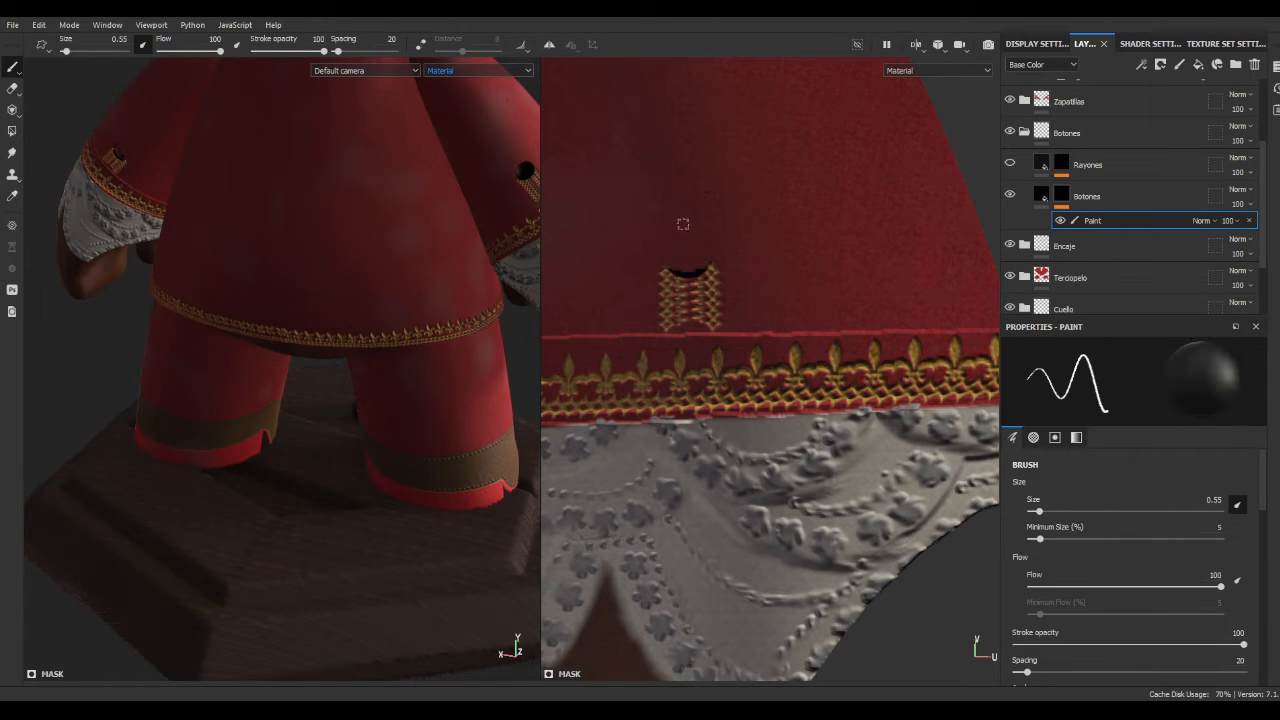
click(1062, 164)
key(ctrl+z)
- Check the character from the front and make the EncajeCirculos layer visible again
scroll(343, 246, down, 3)
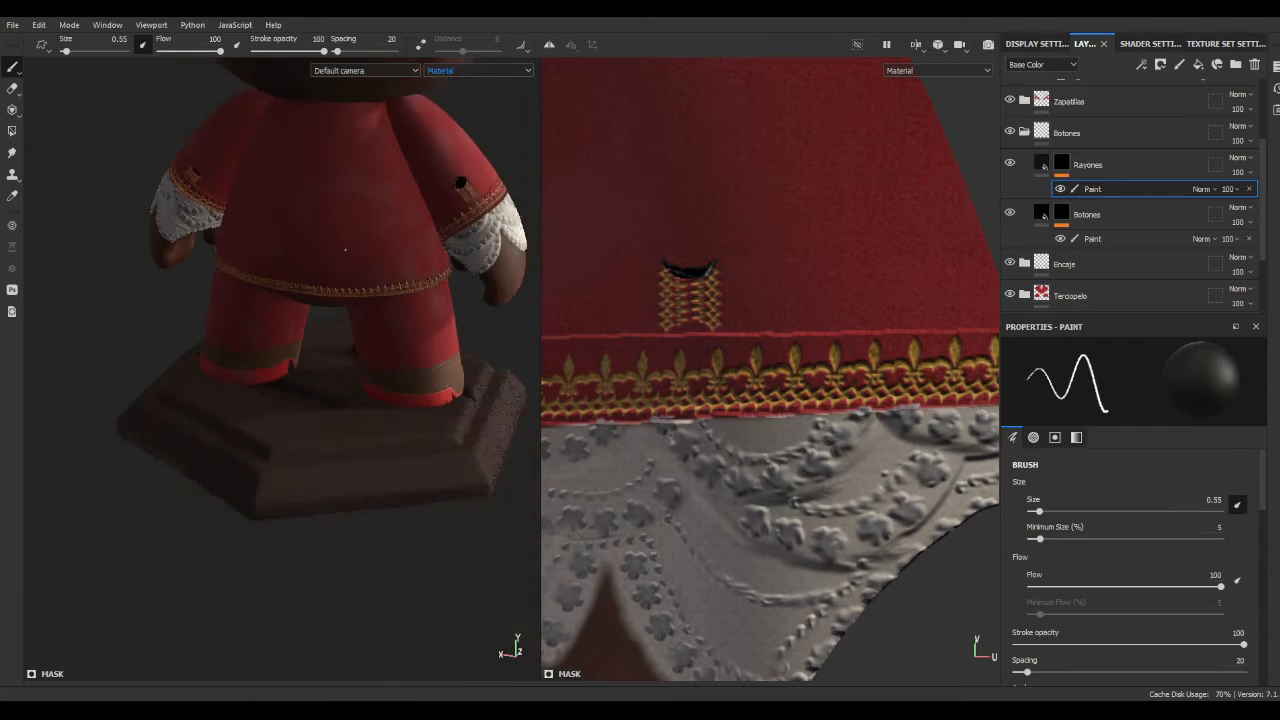
alt+drag(343, 246, 330, 180)
scroll(310, 360, up, 4)
mouse_move(230, 300)
alt+mouse_down()
mouse_move(189, 304)
mouse_move(354, 269)
mouse_move(420, 300)
mouse_move(470, 394)
alt+mouse_up()
click(1024, 132)
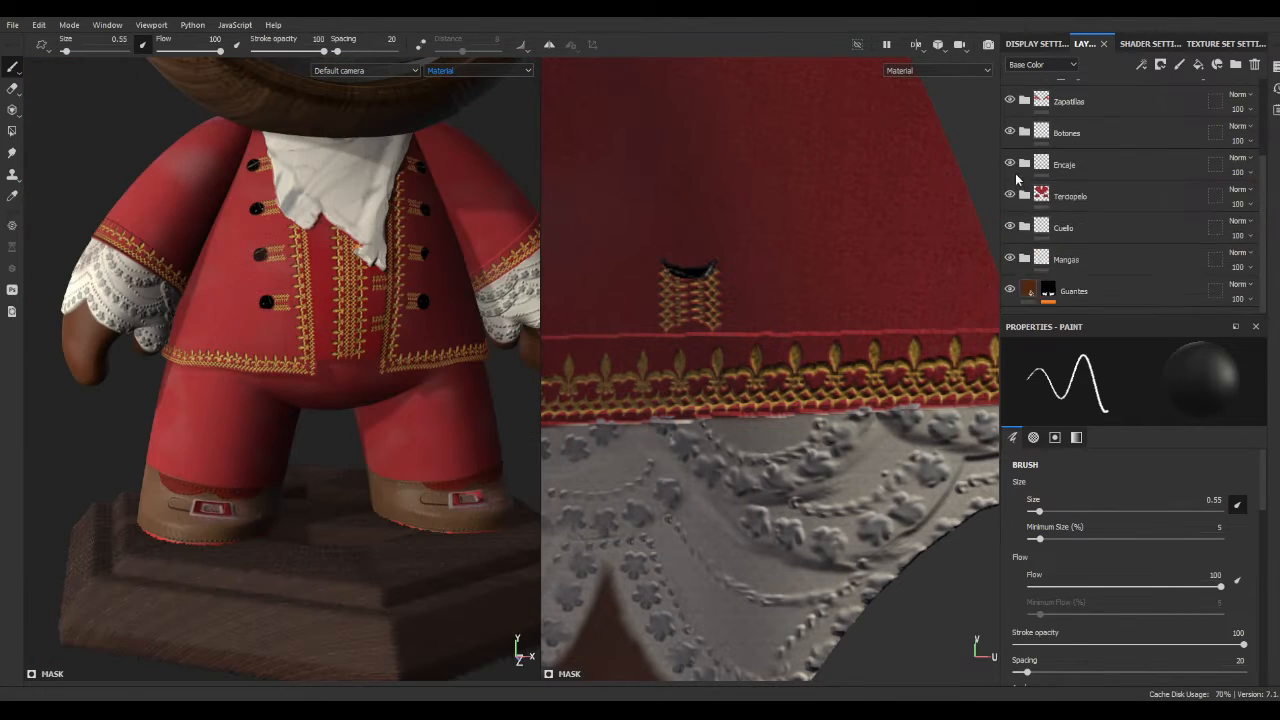
click(1024, 163)
click(1009, 245)
- Erase worn gaps in the EncajeCirculos, EncajeFlor and EncajeBorde masks at the jacket front's lower corner with a 0.55 brush
scroll(604, 218, down, 5)
scroll(686, 92, up, 5)
alt+middle_drag(592, 170, 694, 253)
scroll(694, 253, up, 2)
click(1093, 270)
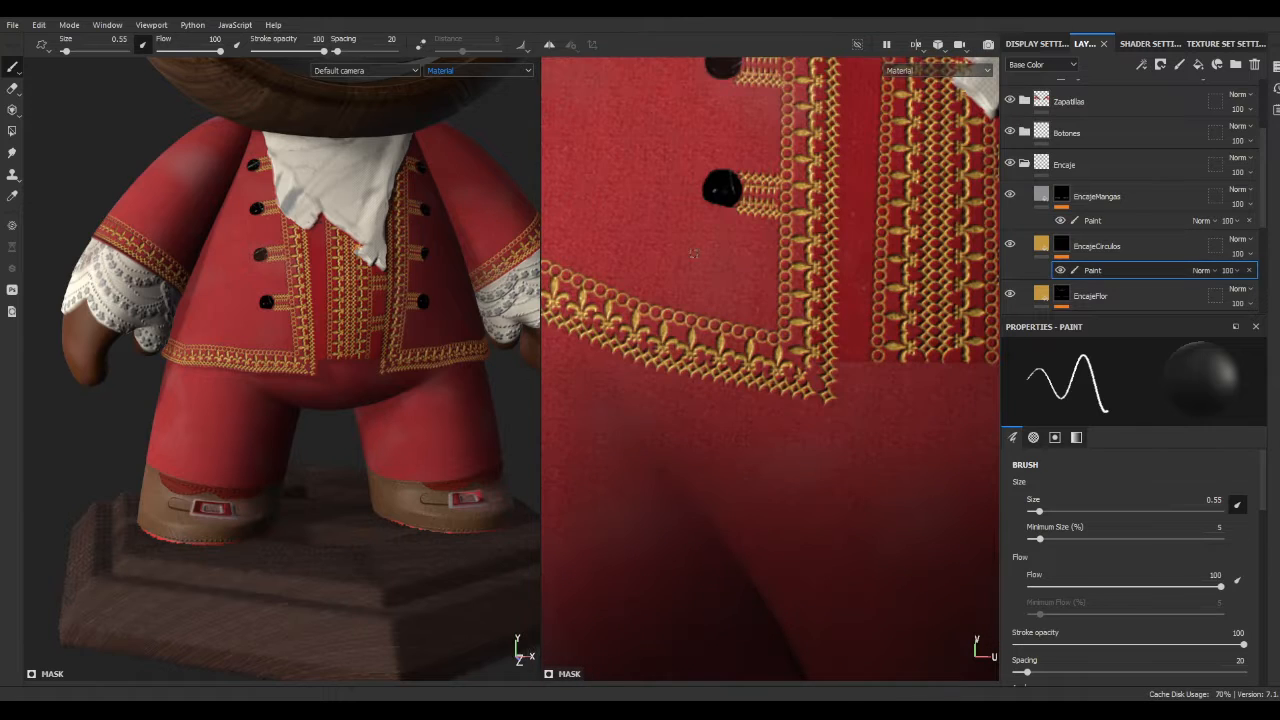
click(1100, 300)
drag(750, 352, 776, 362)
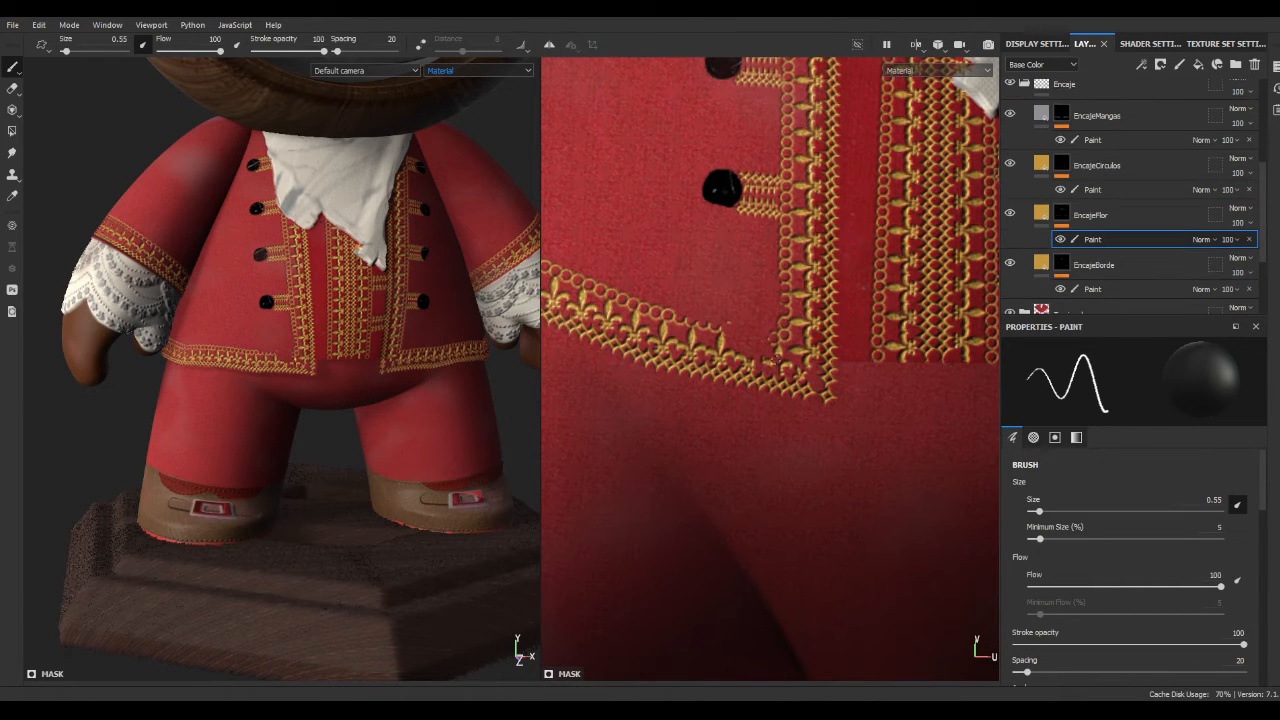
click(1093, 289)
drag(700, 374, 790, 395)
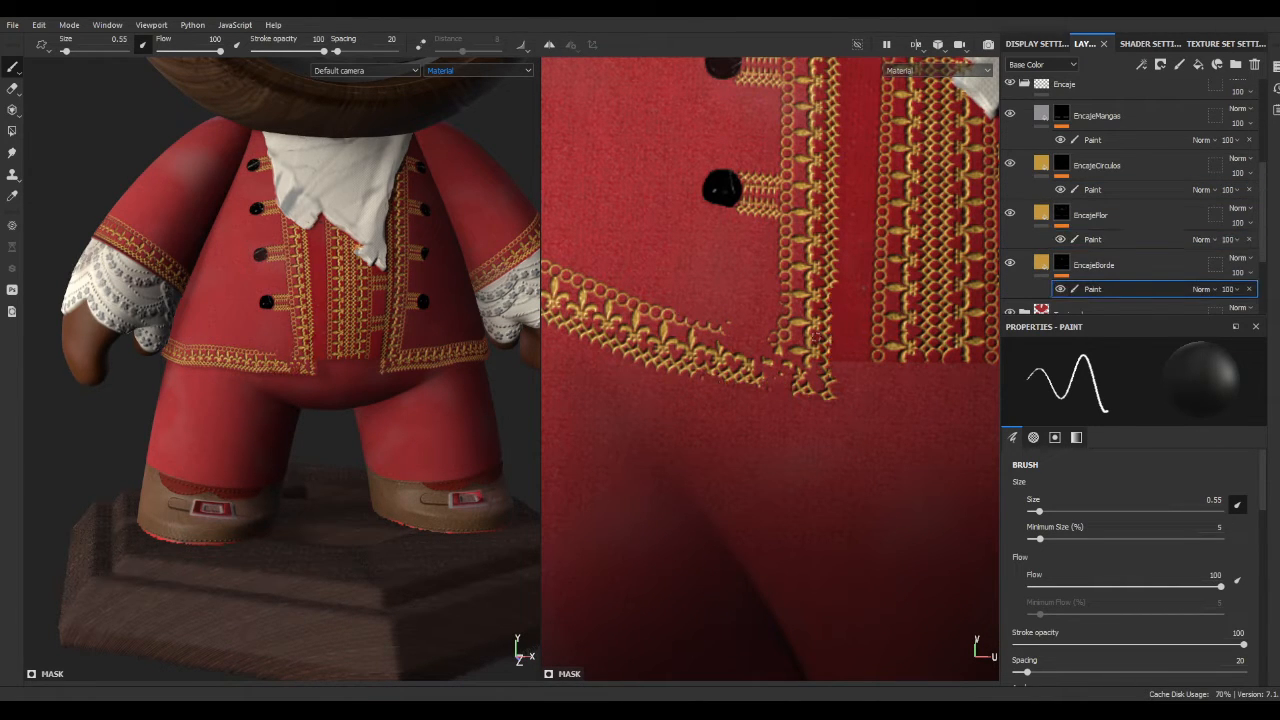
click(1130, 239)
click(812, 318)
- Erase worn gaps in the gold trim along the jacket's side and back hem on the EncajeBorde and EncajeFlor masks
scroll(185, 360, down, 3)
scroll(150, 395, up, 4)
scroll(190, 400, down, 1)
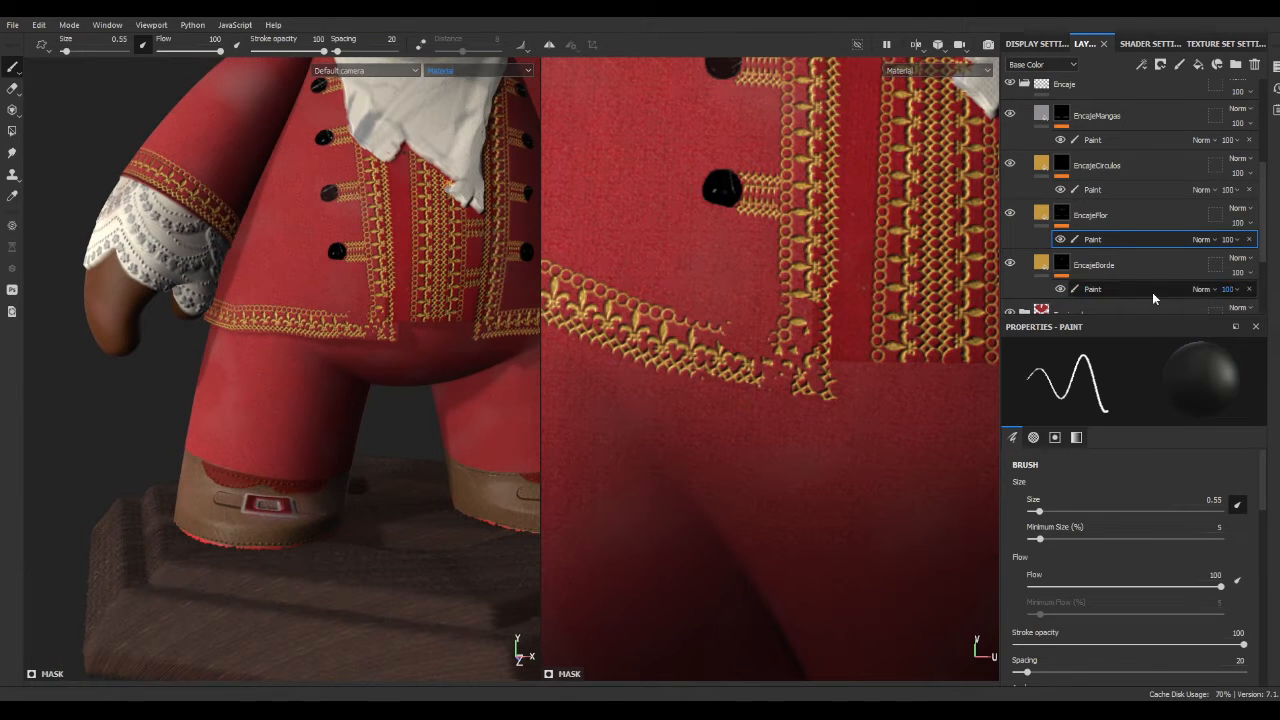
mouse_move(743, 190)
alt+middle_down()
mouse_move(542, 194)
mouse_move(463, 358)
alt+middle_up()
click(1093, 289)
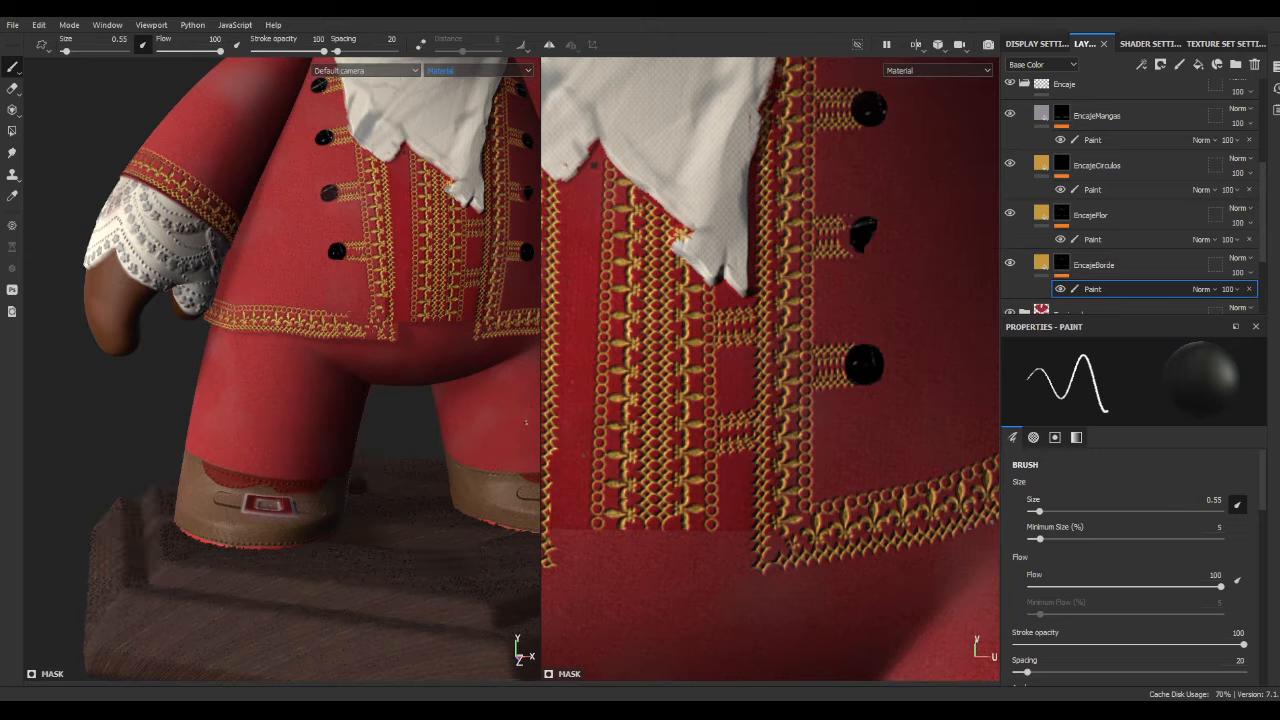
scroll(400, 300, down, 3)
scroll(883, 289, down, 3)
alt+middle_drag(700, 381, 883, 289)
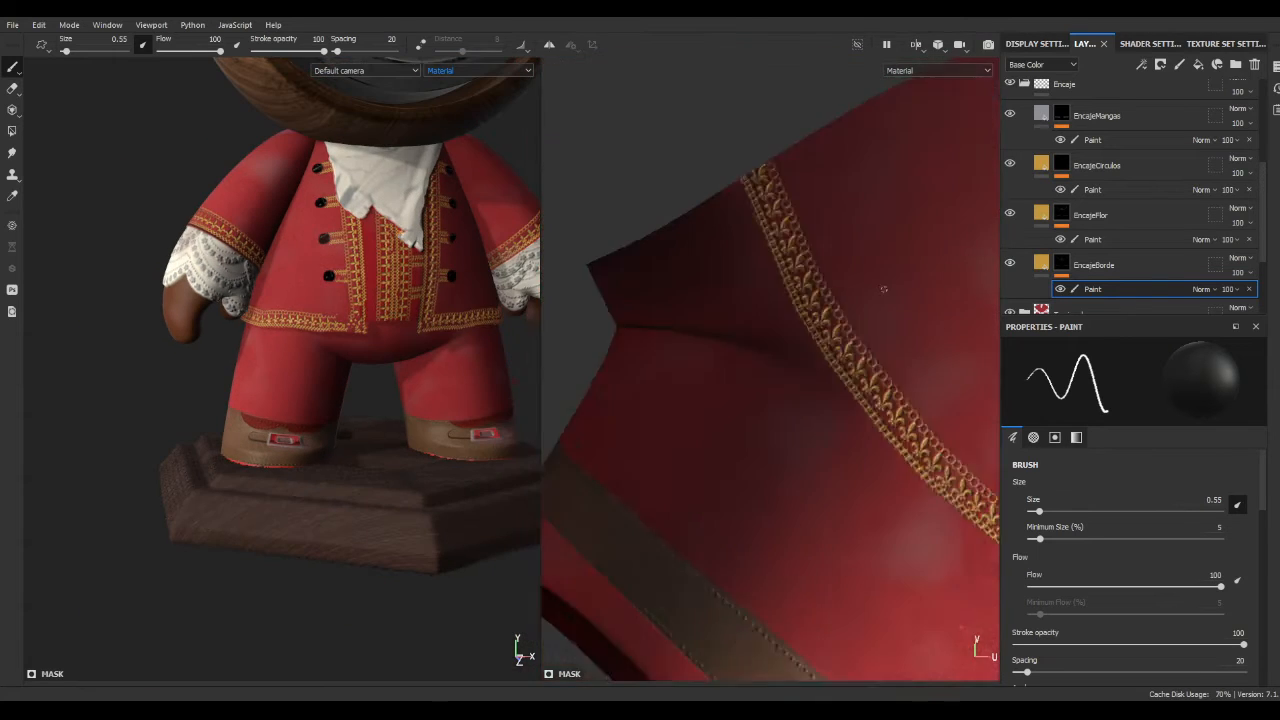
alt+drag(420, 300, 150, 300)
alt+middle_drag(692, 302, 578, 184)
scroll(578, 184, up, 1)
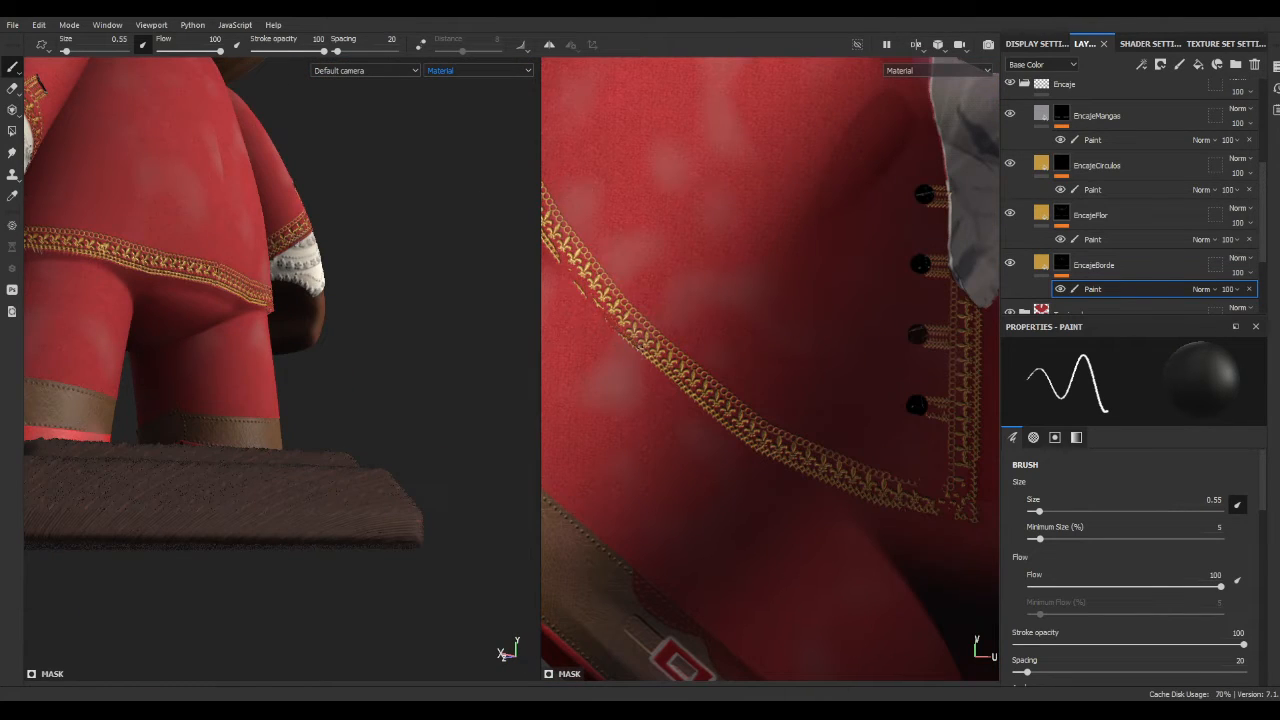
alt+drag(415, 292, 386, 300)
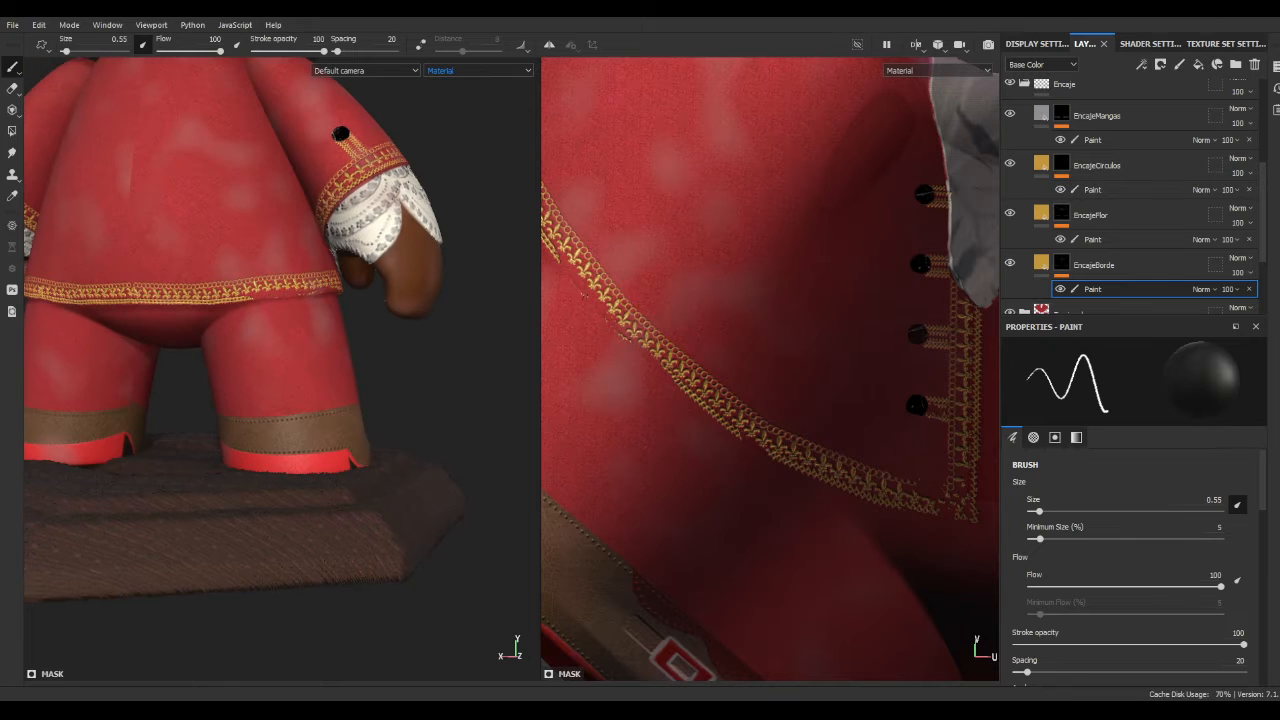
click(1130, 239)
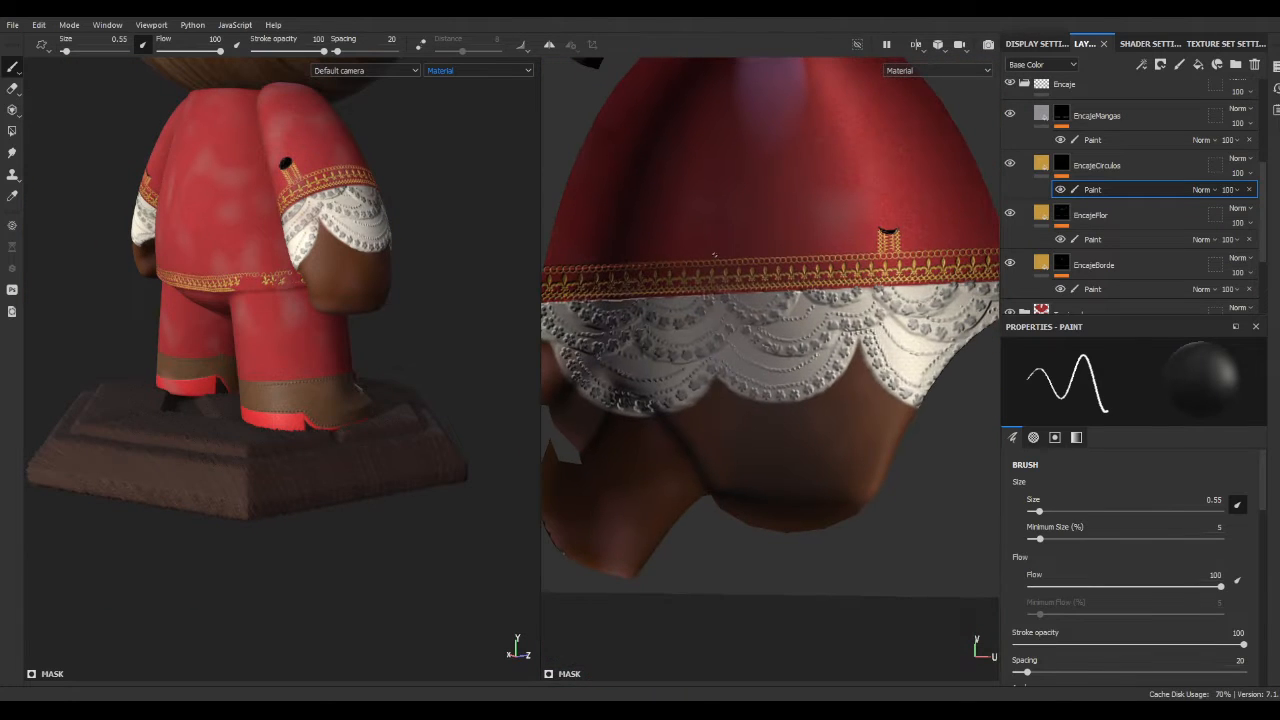
- Erase small gaps in the gold trim above the lace cuffs on both sleeves in the EncajeCirculos, EncajeFlor and EncajeBorde masks
click(1150, 239)
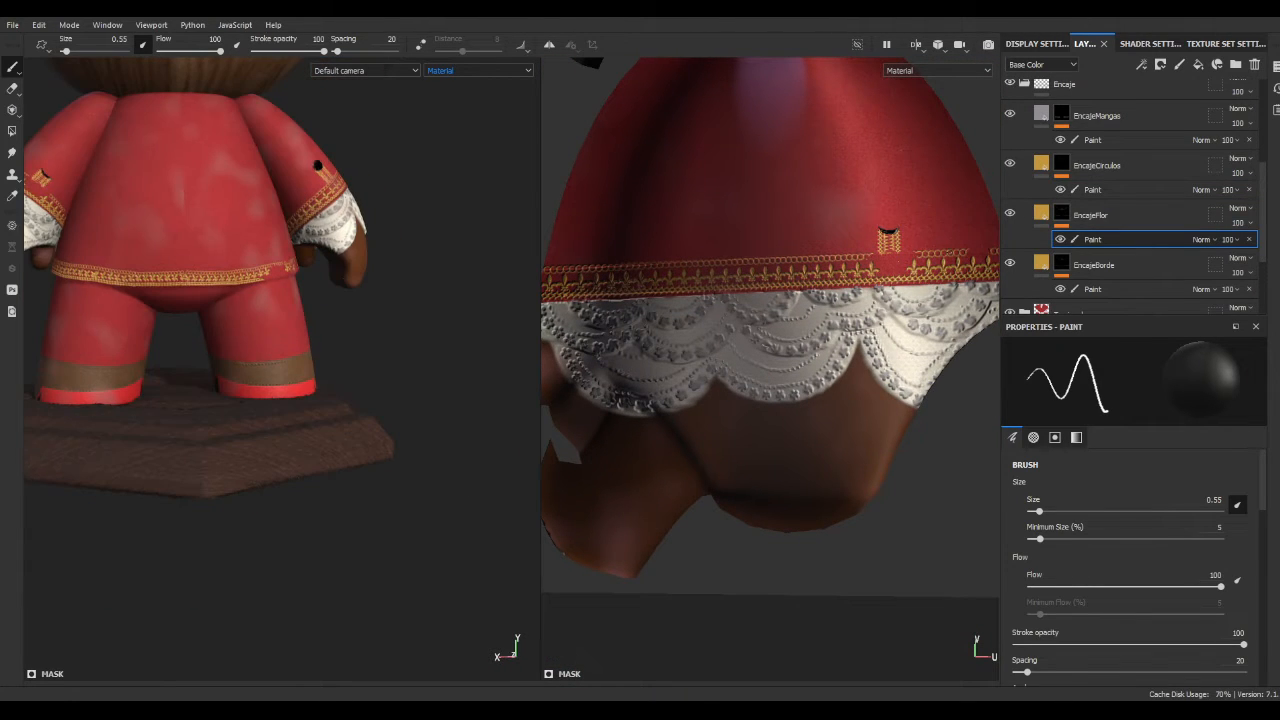
click(1150, 289)
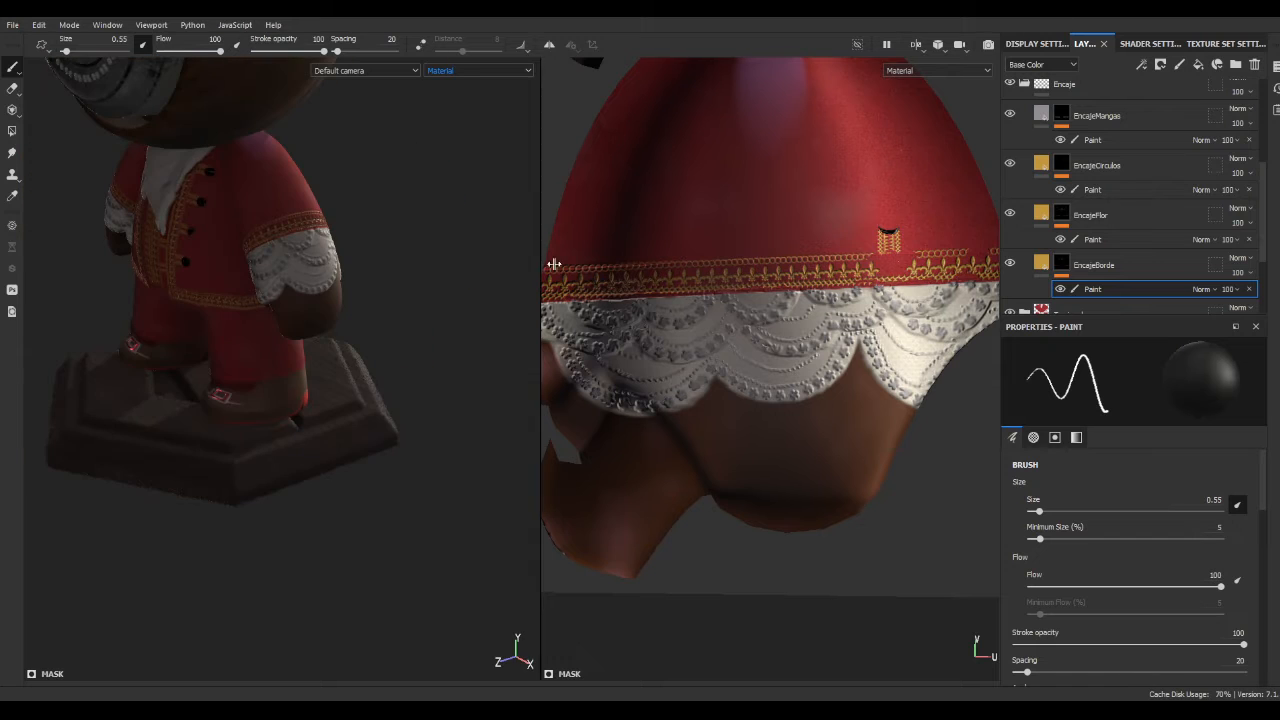
click(1150, 189)
click(1150, 239)
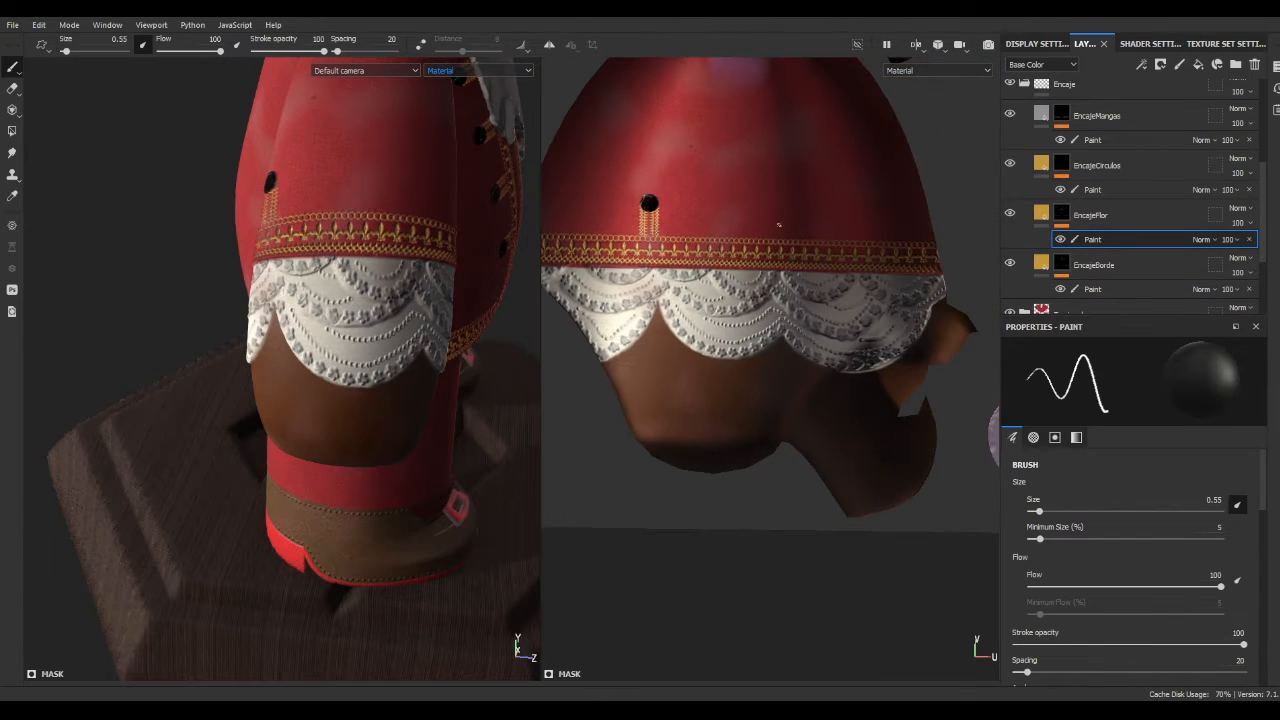
click(1130, 170)
click(368, 215)
click(1150, 289)
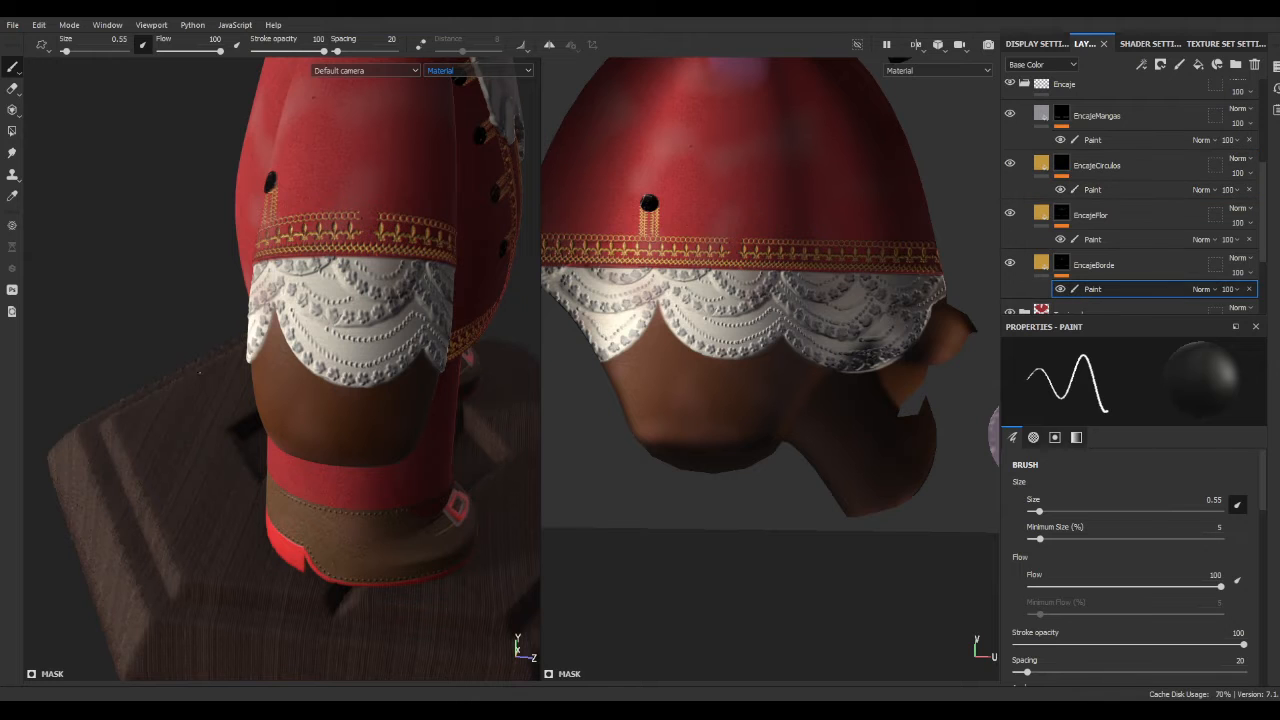
- Look through the shoe layers in the Zapatillas folder and examine the buckle on the UV layout
scroll(778, 237, down, 2)
alt+drag(428, 343, 309, 412)
scroll(257, 349, down, 5)
alt+middle_drag(800, 138, 804, 480)
scroll(804, 480, up, 2)
click(1024, 84)
click(1026, 101)
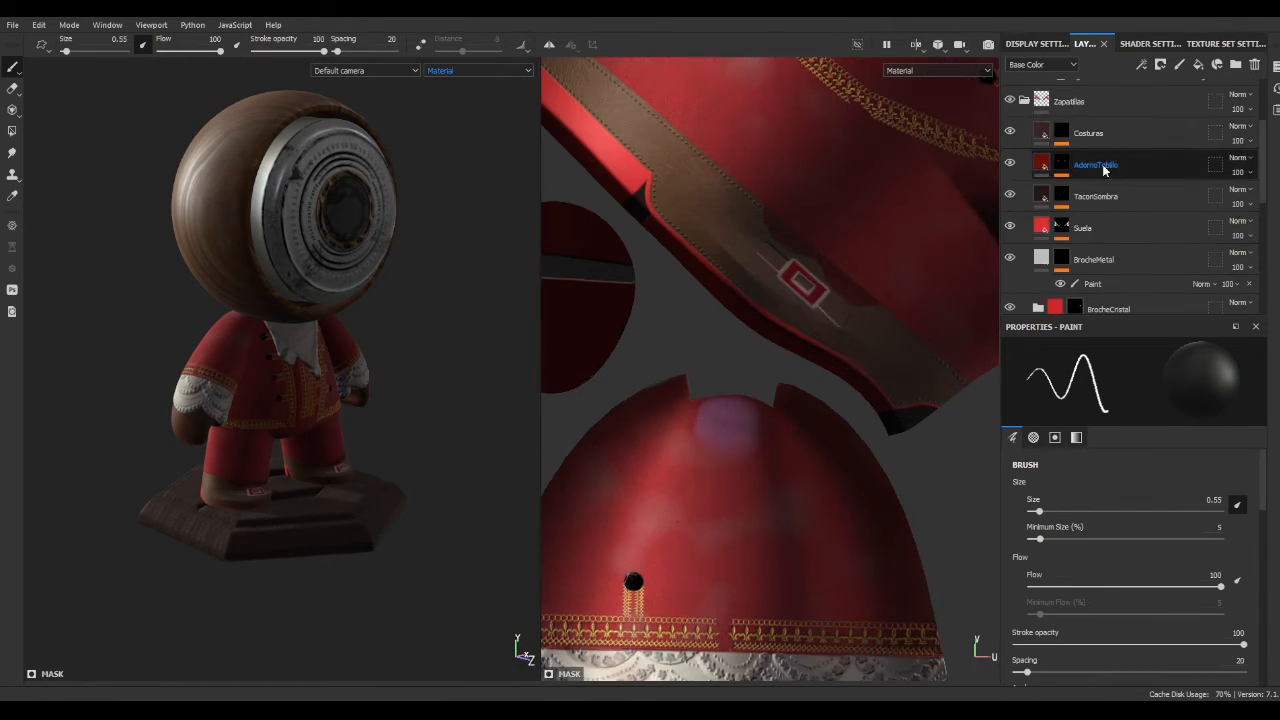
click(1103, 170)
scroll(785, 318, down, 3)
scroll(785, 318, up, 5)
click(1078, 250)
scroll(1085, 250, down, 2)
click(1098, 232)
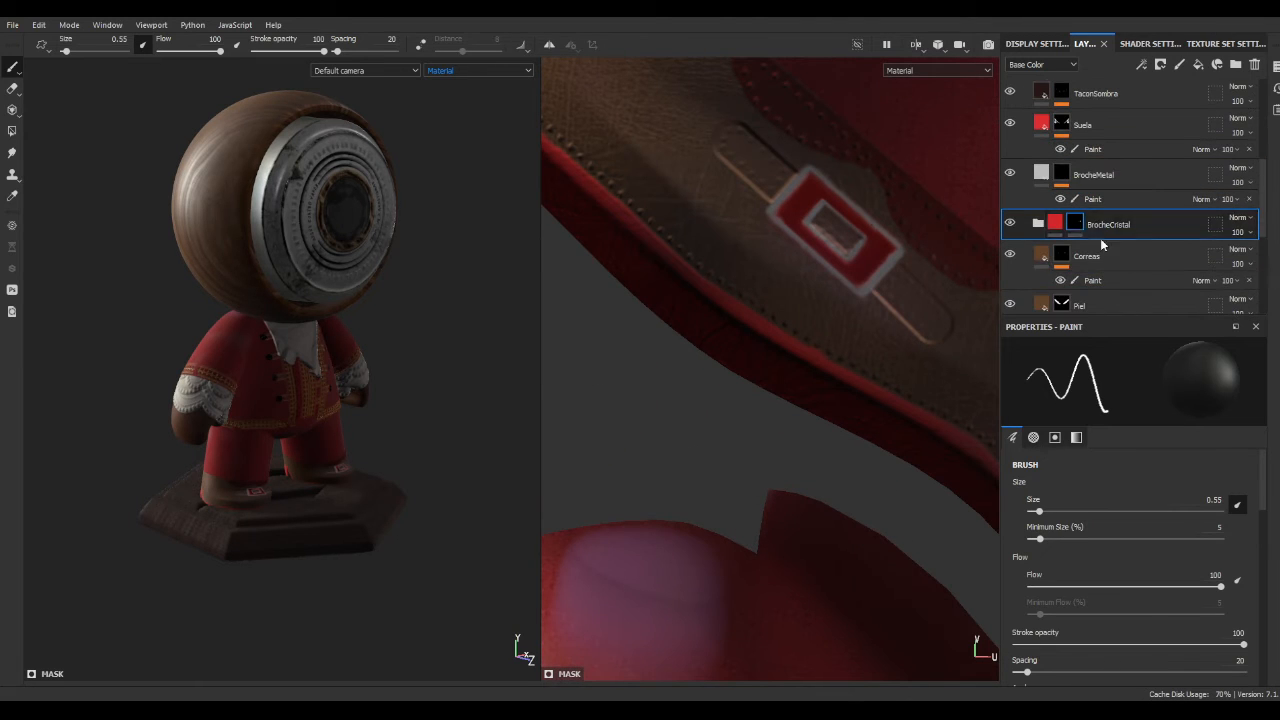
- Examine the BrocheCristal folder's sublayers and mask alongside the shoe buckle in both views
click(1038, 224)
click(1067, 283)
scroll(1066, 262, down, 1)
scroll(1120, 232, up, 3)
scroll(1115, 235, down, 1)
click(1060, 262)
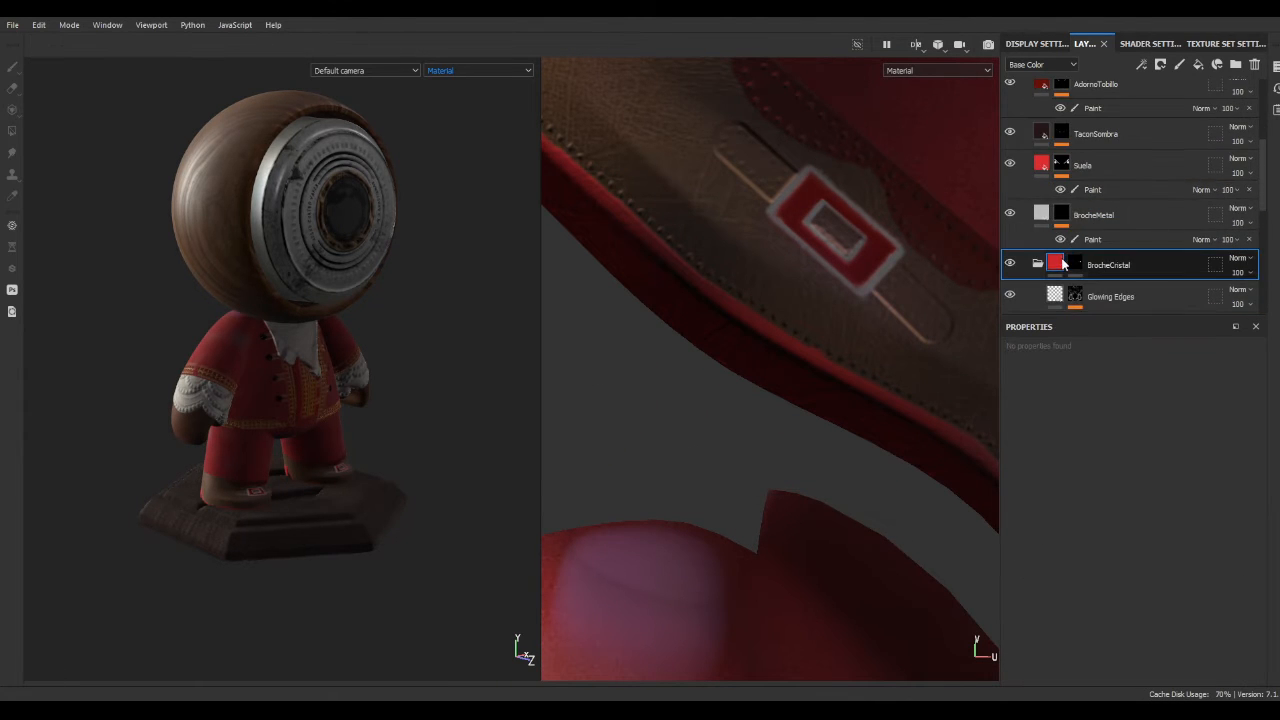
scroll(1104, 218, up, 1)
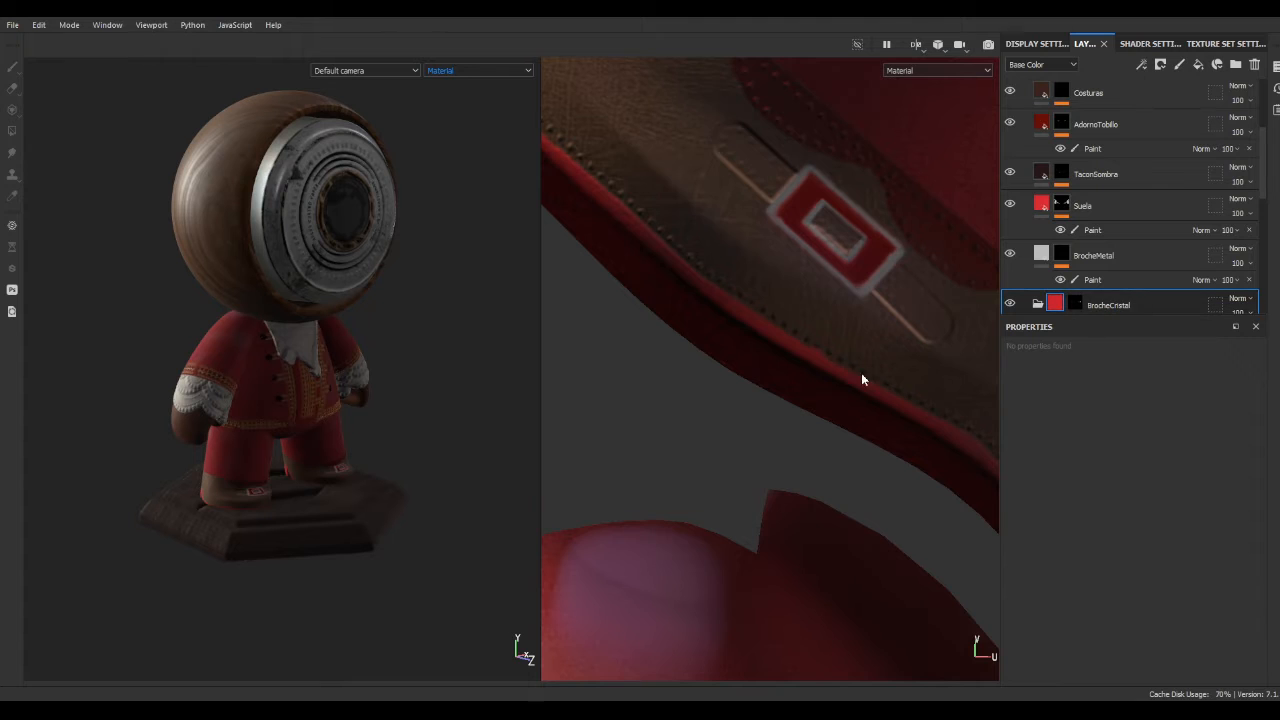
alt+middle_drag(883, 392, 873, 381)
scroll(1070, 295, down, 1)
click(1073, 264)
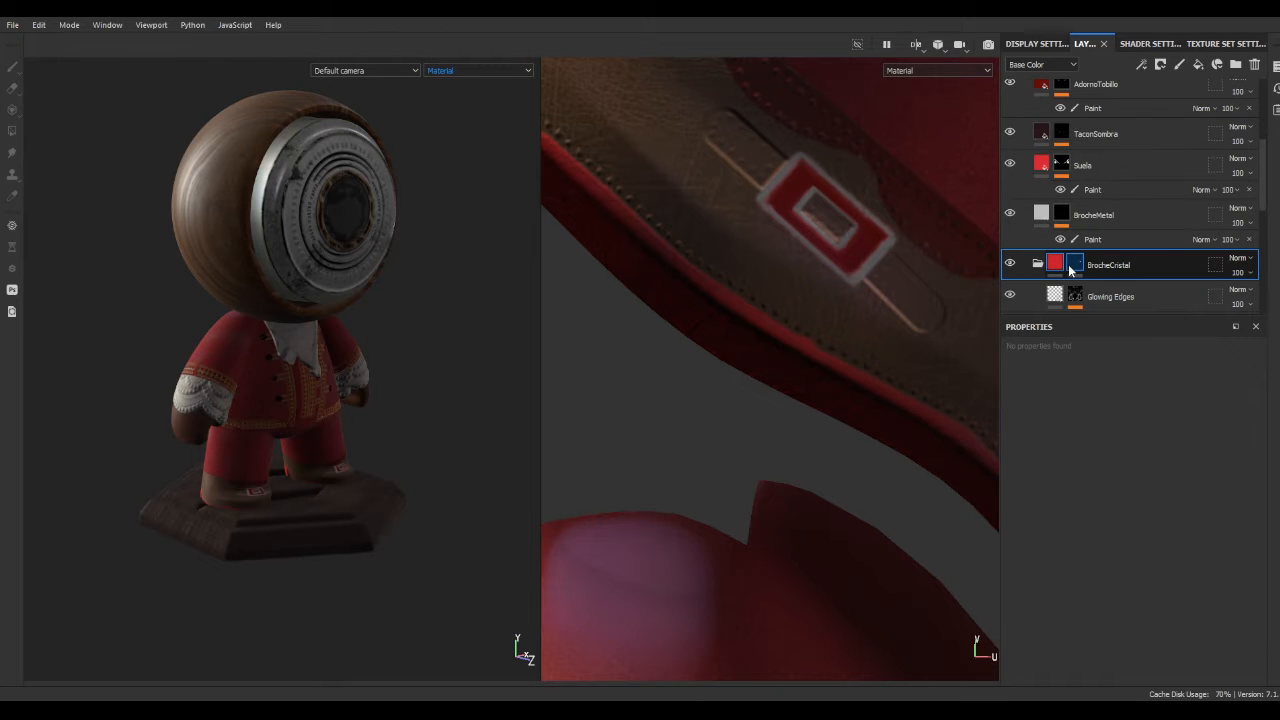
alt+drag(430, 370, 439, 346)
scroll(429, 383, up, 4)
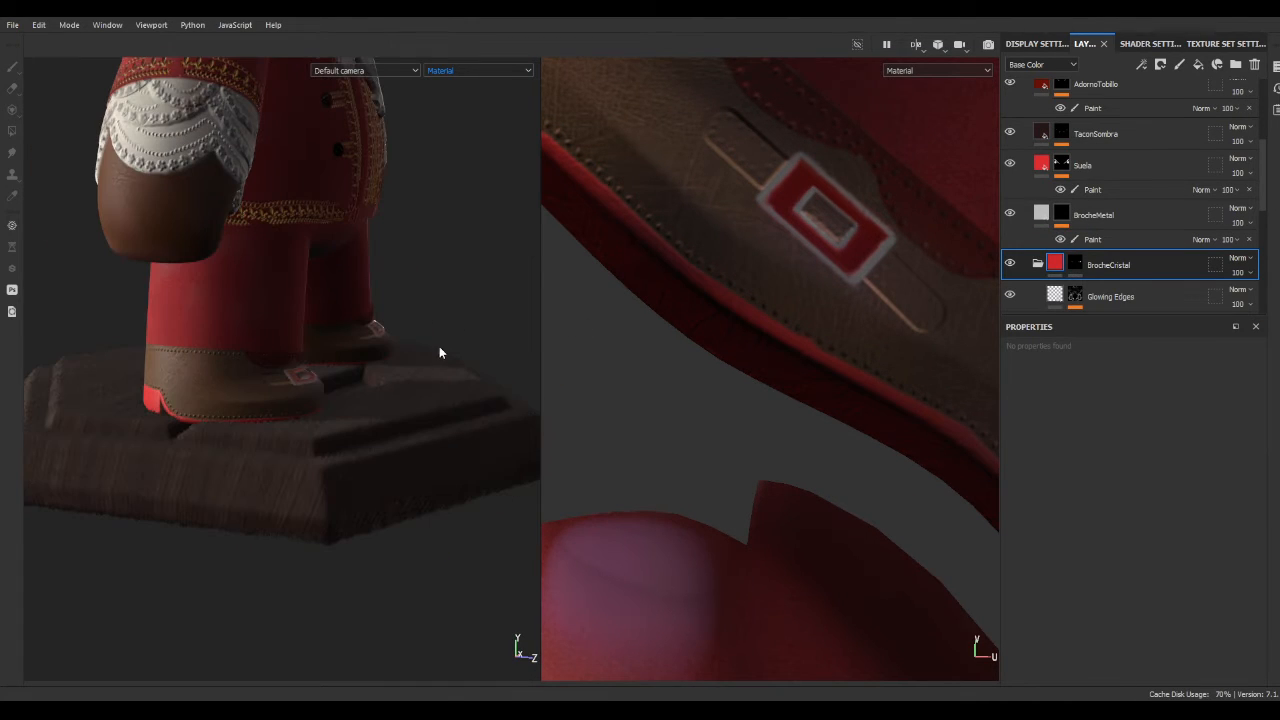
- Erase the strap section on one side of a shoe's buckle in the Correas mask and review the straps on both shoes
scroll(733, 326, down, 3)
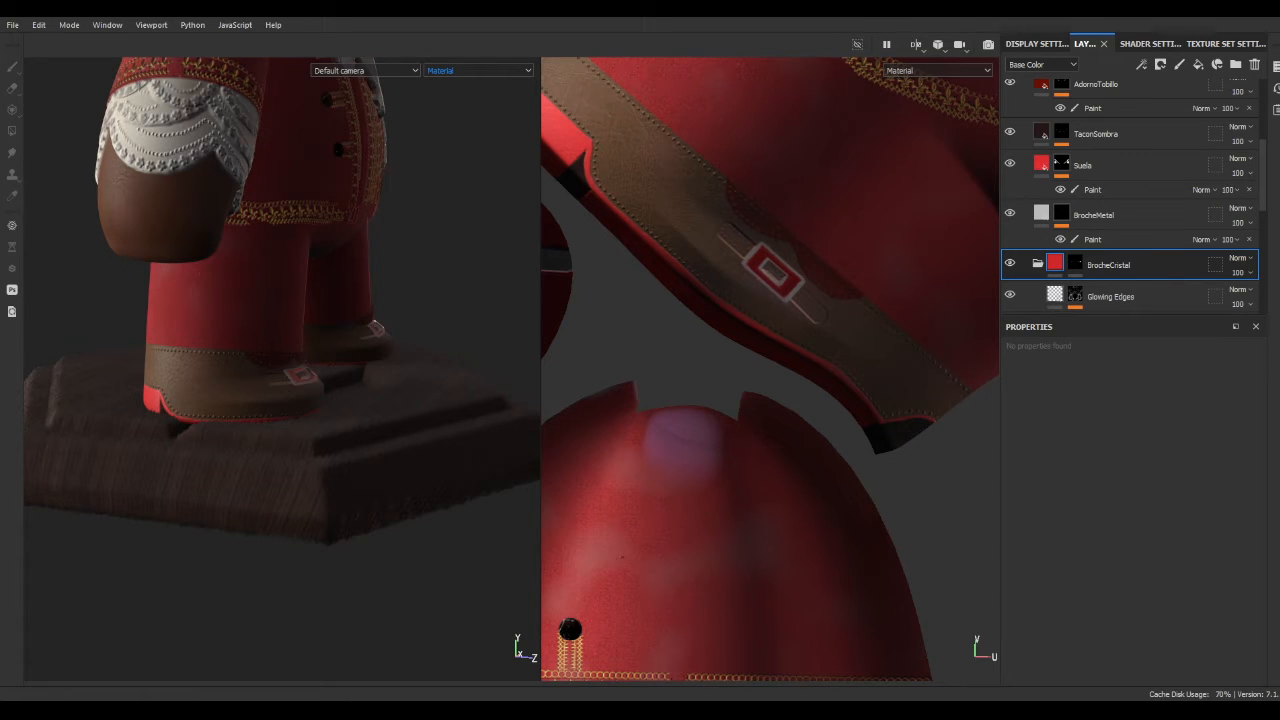
scroll(815, 310, up, 4)
scroll(1095, 147, up, 2)
click(1096, 118)
scroll(1104, 238, down, 4)
click(1098, 281)
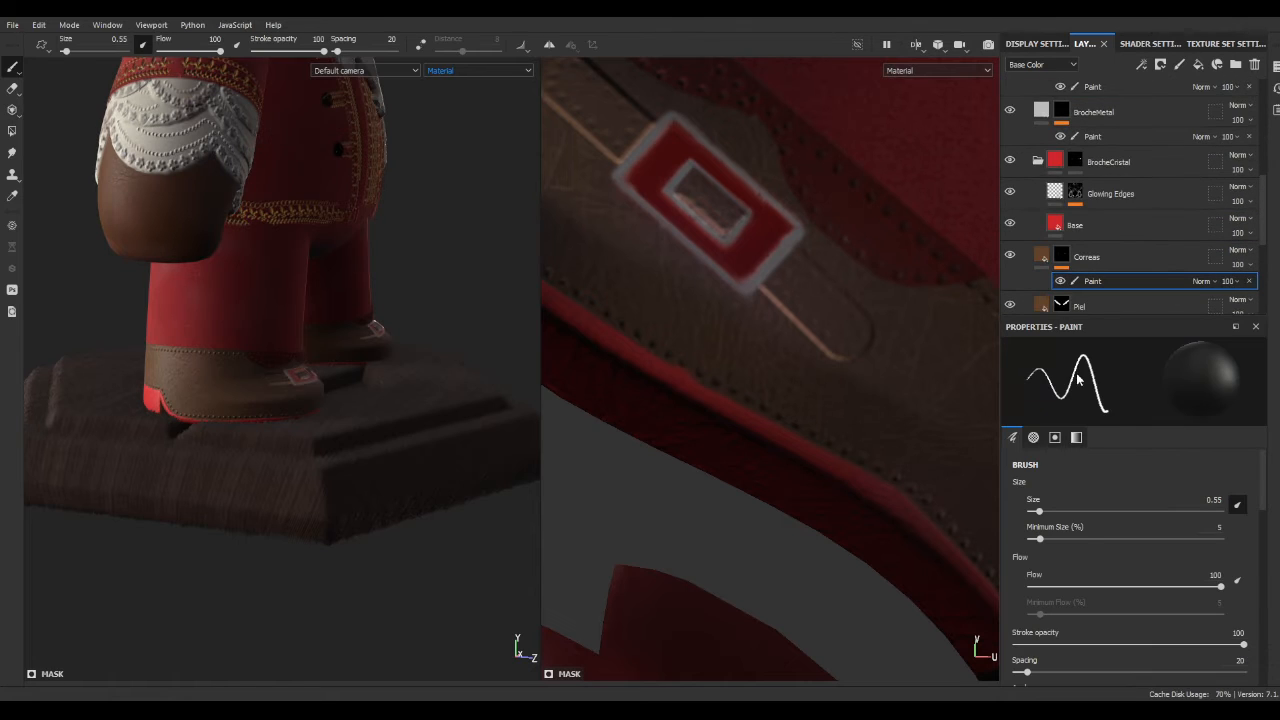
scroll(398, 338, up, 5)
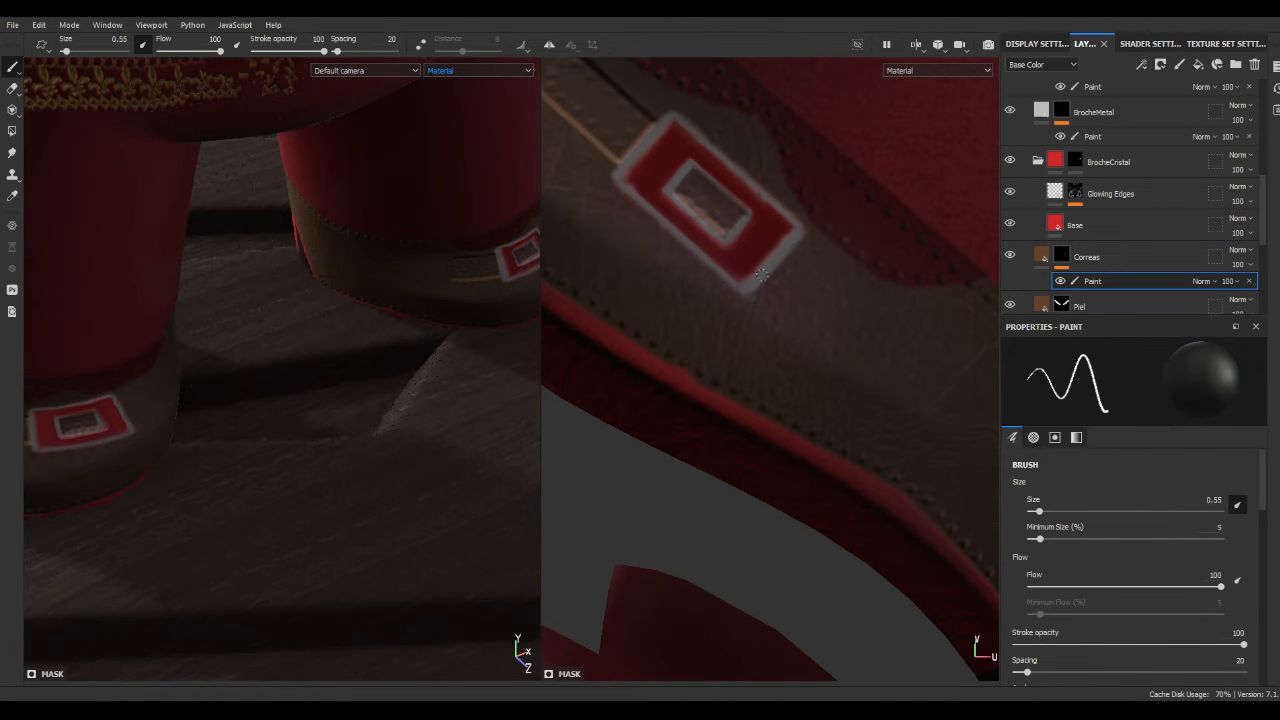
scroll(1134, 280, up, 3)
click(1095, 117)
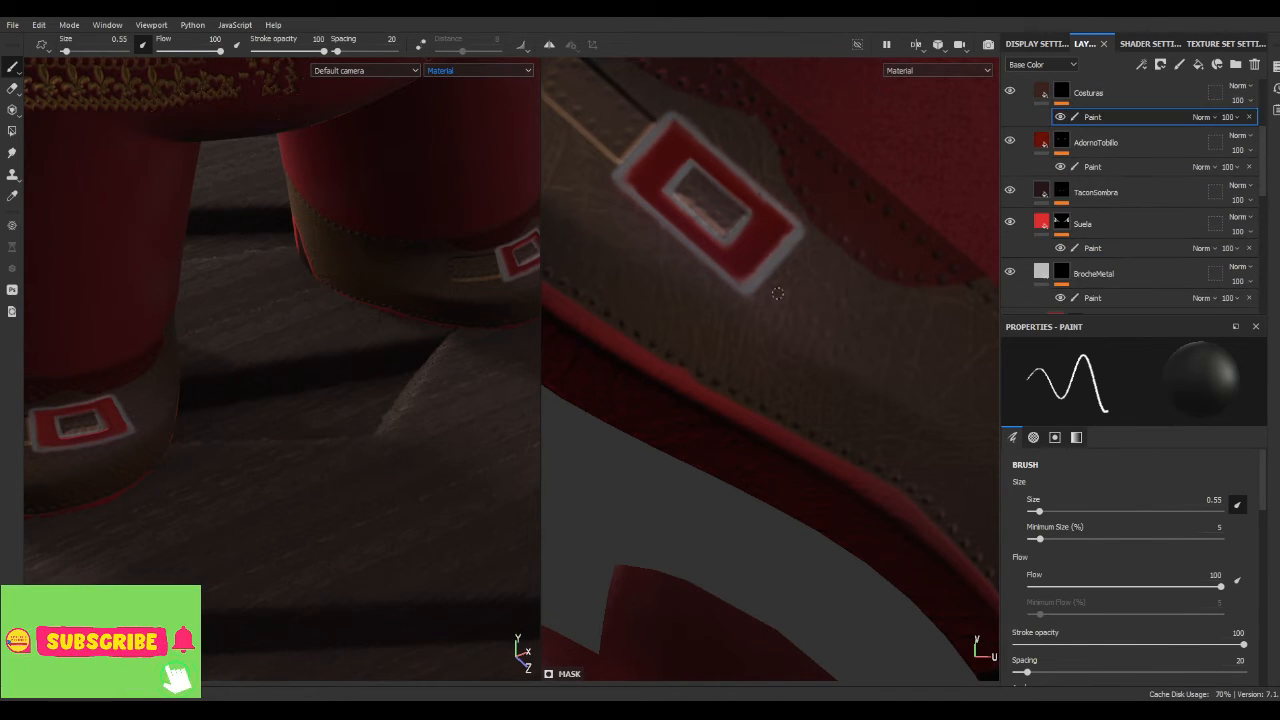
scroll(334, 434, down, 3)
scroll(783, 311, up, 1)
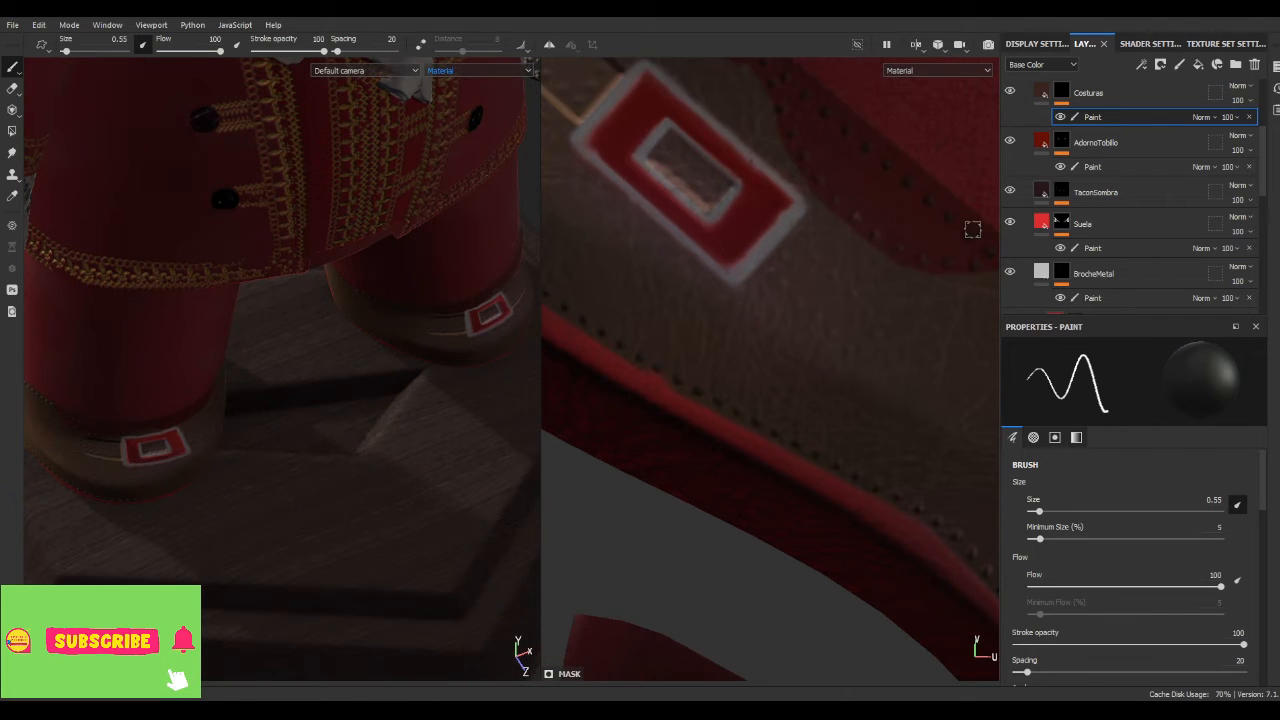
scroll(971, 229, down, 4)
mouse_move(838, 295)
alt+middle_down()
mouse_move(529, 343)
mouse_move(712, 283)
alt+middle_up()
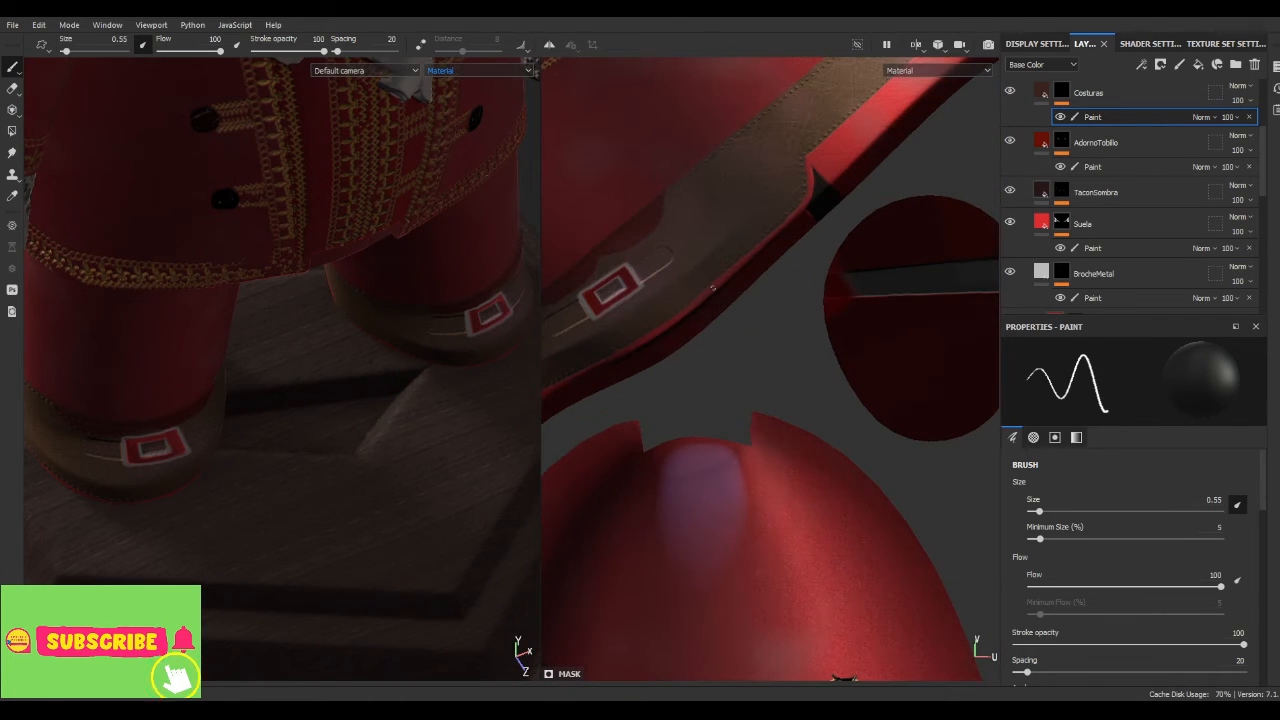
mouse_move(344, 405)
alt+mouse_down()
mouse_move(423, 354)
mouse_move(430, 372)
alt+mouse_up()
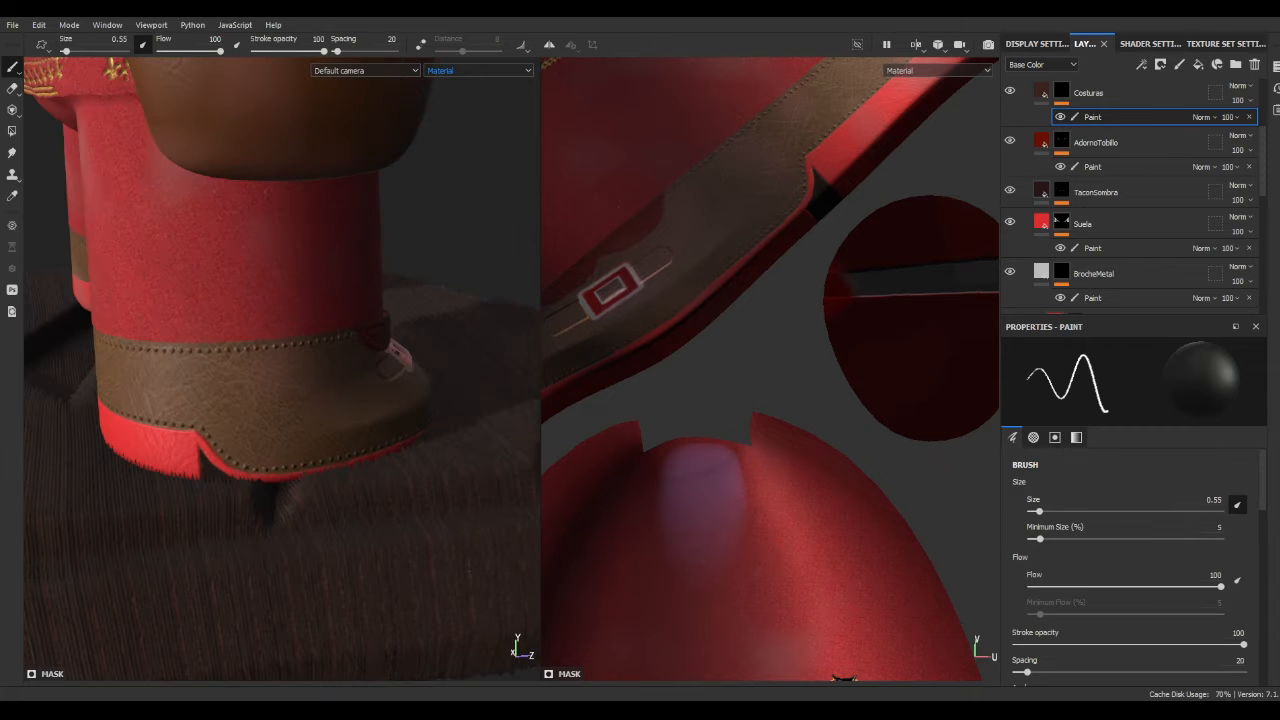
- Try a UV scale of 0 and a uniform roughness of 0.8201 on the Piel leather layer
key(5)
scroll(1103, 212, up, 1)
scroll(1102, 216, down, 3)
click(1100, 222)
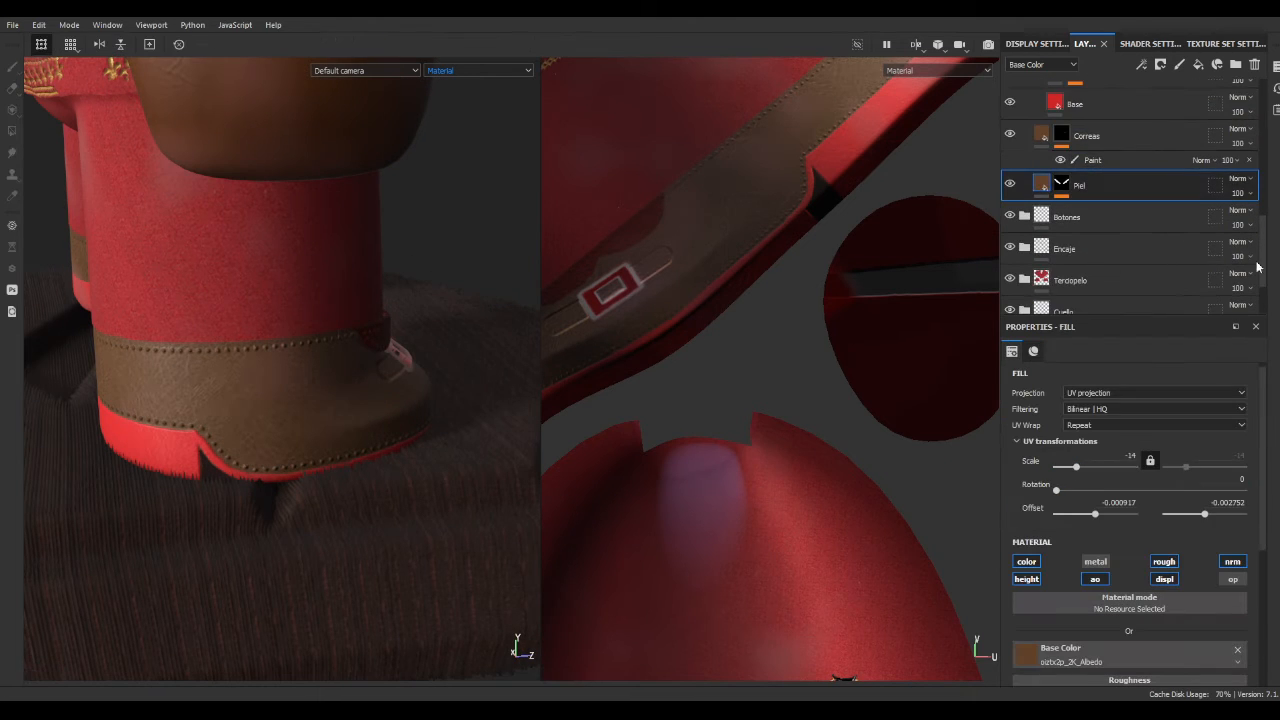
scroll(1101, 191, up, 5)
scroll(1094, 251, down, 5)
drag(1076, 466, 1096, 460)
alt+drag(535, 390, 525, 371)
scroll(1127, 623, down, 2)
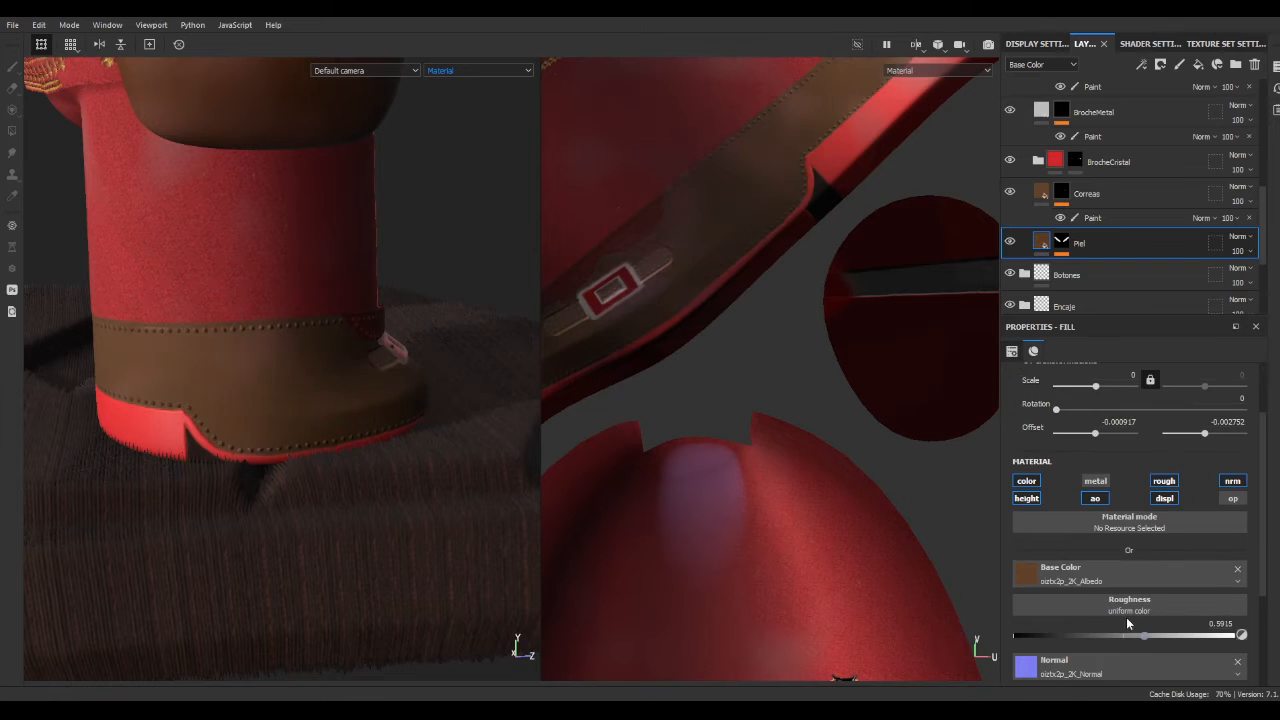
scroll(362, 414, down, 2)
scroll(1071, 633, down, 3)
scroll(866, 374, down, 3)
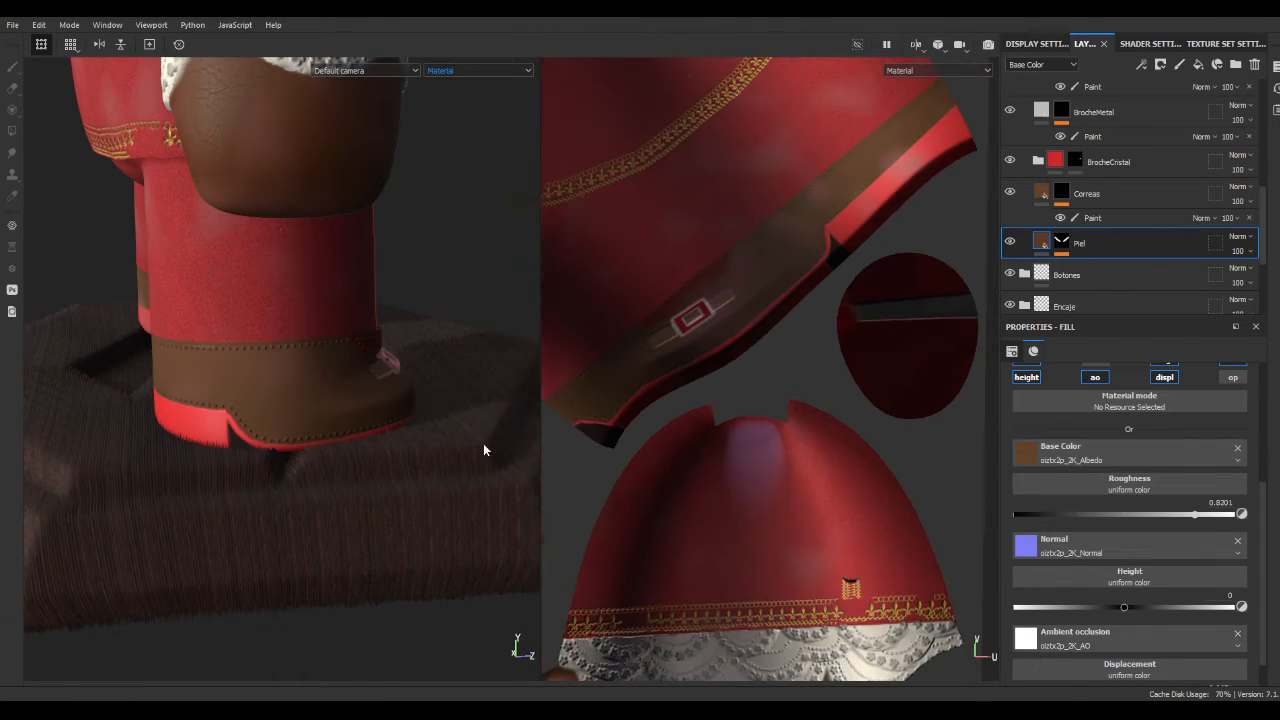
- Try a colour-only fill effect on the Piel layer to tint the shoe leather a darker olive brown
alt+drag(484, 449, 410, 416)
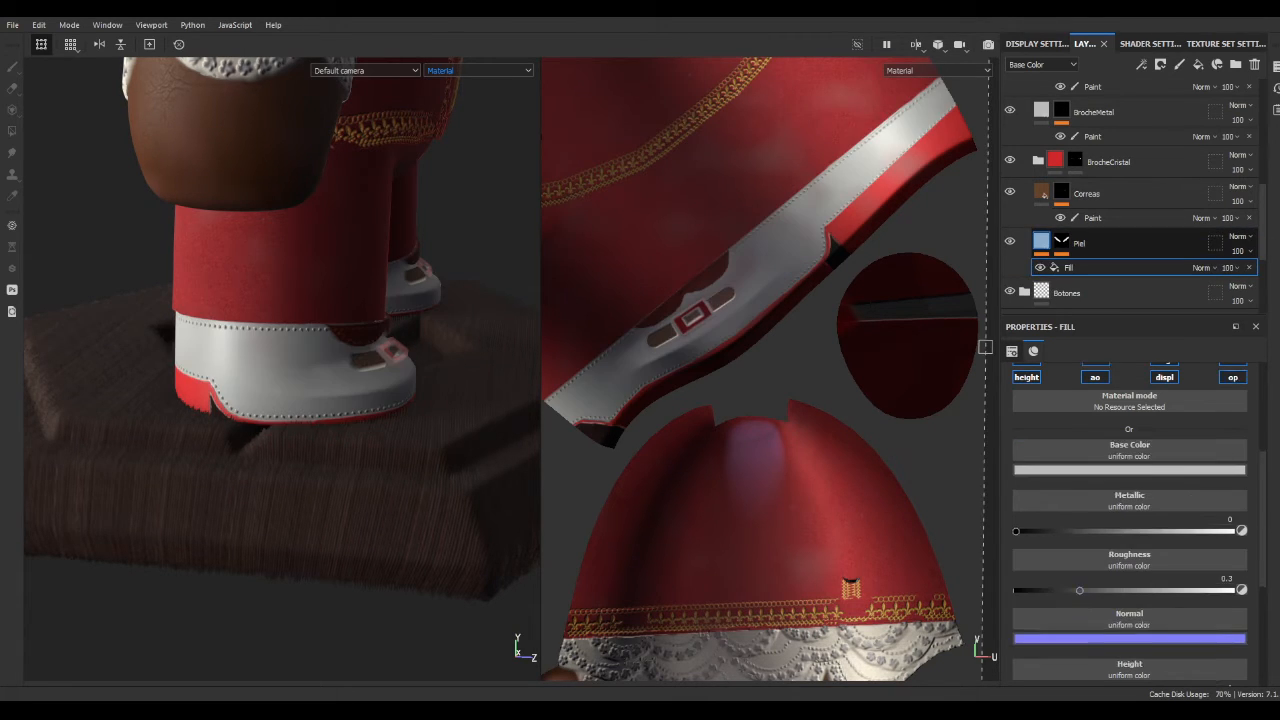
alt+click(1027, 400)
click(1037, 420)
click(1037, 423)
click(1122, 510)
drag(1178, 568, 1068, 578)
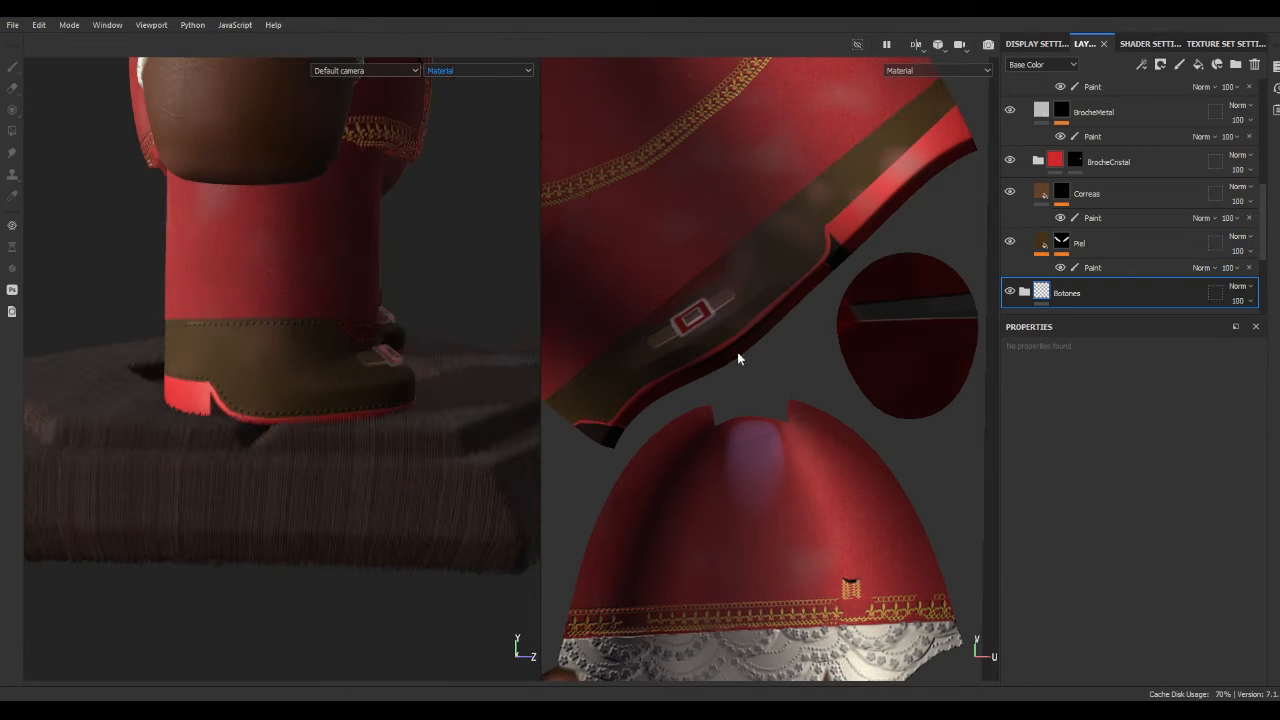
- Group the Piel layer in a folder named BotasDesgaste and add a black mask to the folder
double_click(1066, 293)
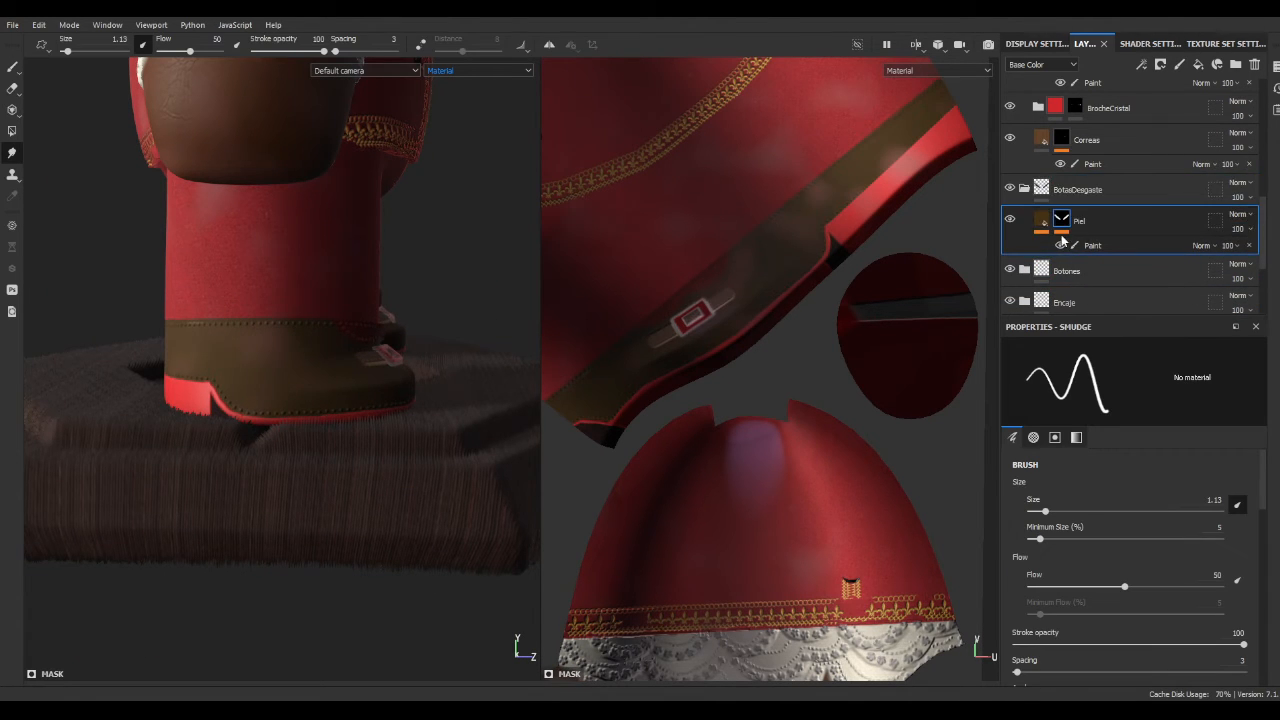
drag(1088, 214, 1050, 200)
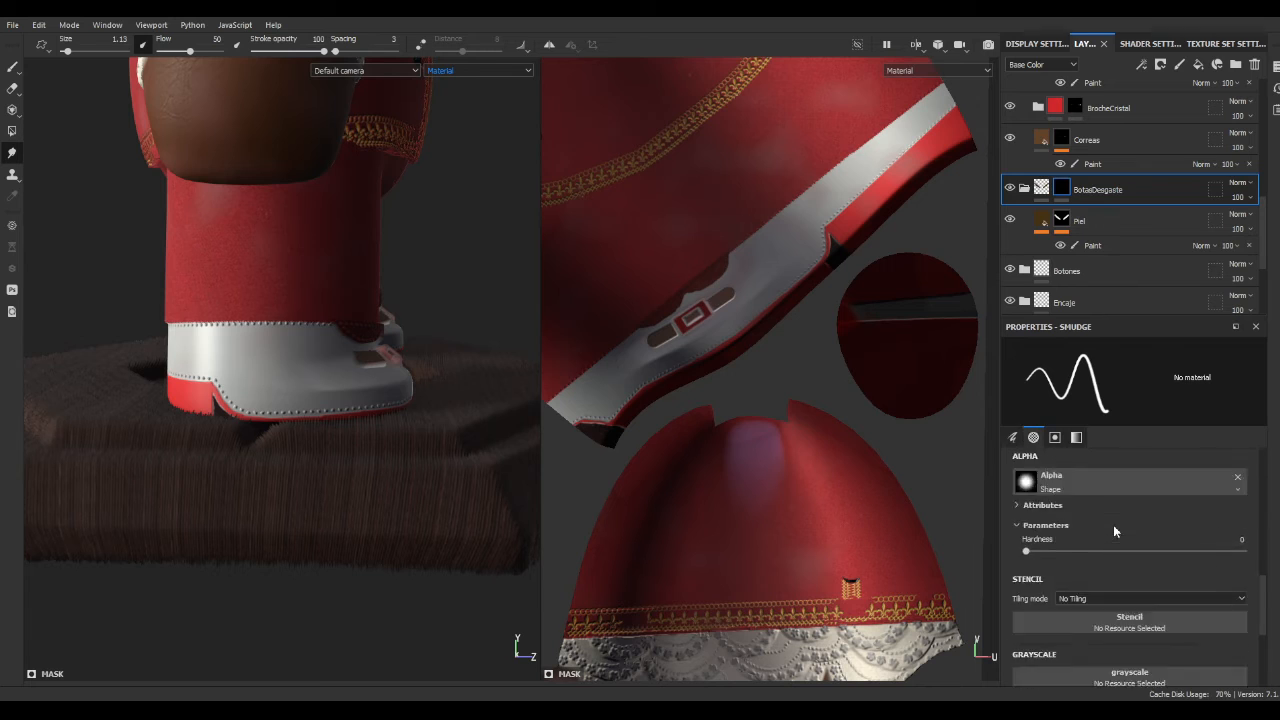
scroll(1113, 525, down, 3)
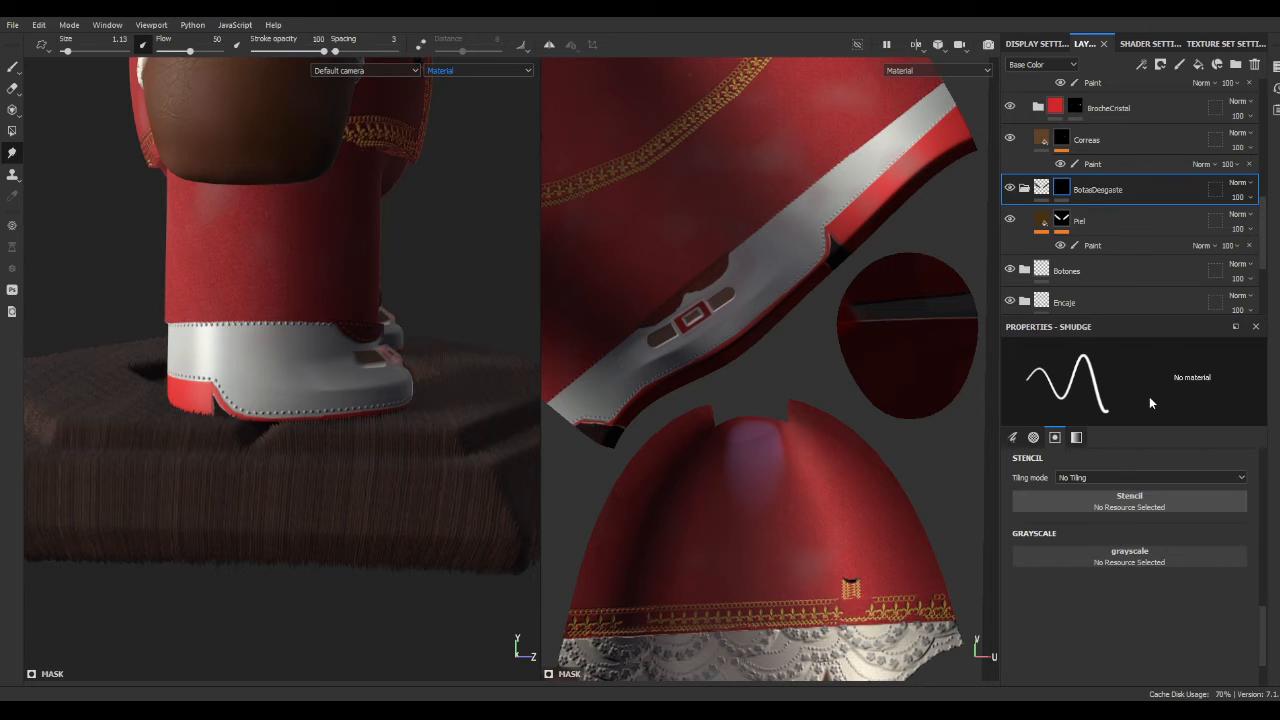
- Undo the BotasDesgaste folder, its mask and the changes to the Piel leather layer
key(ctrl+z)
key(ctrl+z)
key(ctrl+z)
key(ctrl+z)
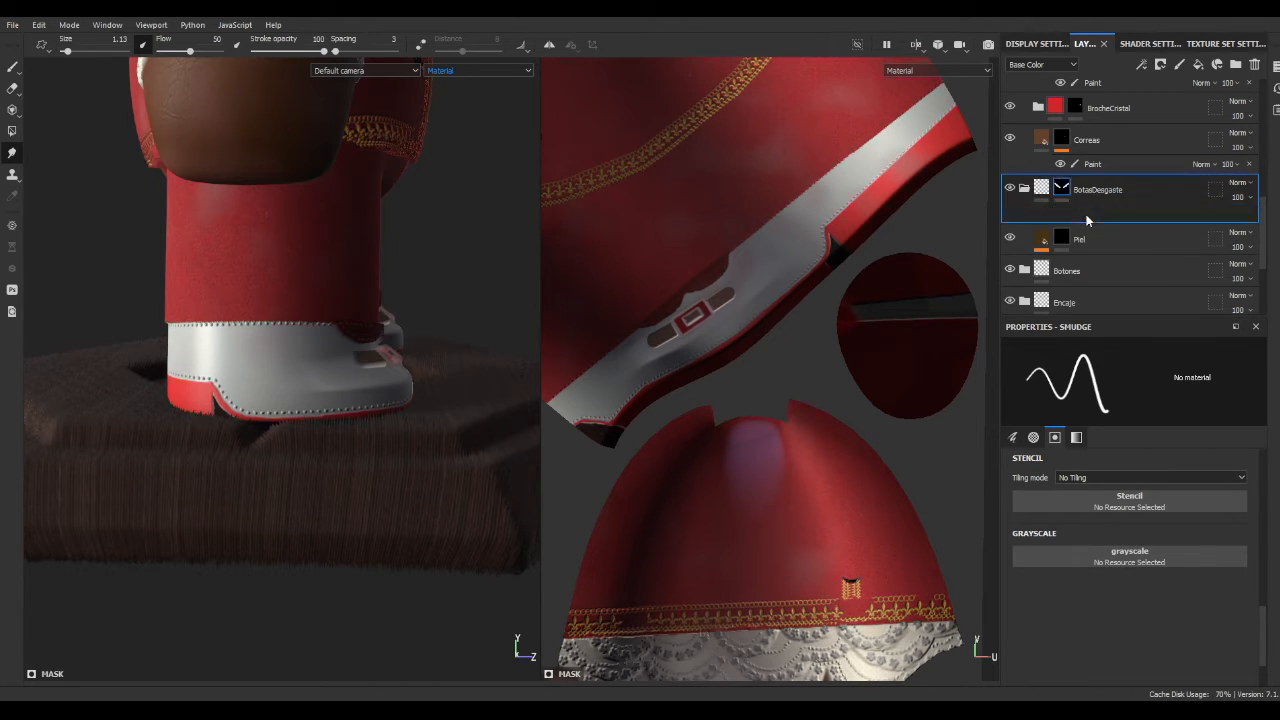
key(ctrl+z)
key(ctrl+z)
key(ctrl+z)
key(ctrl+z)
key(ctrl+z)
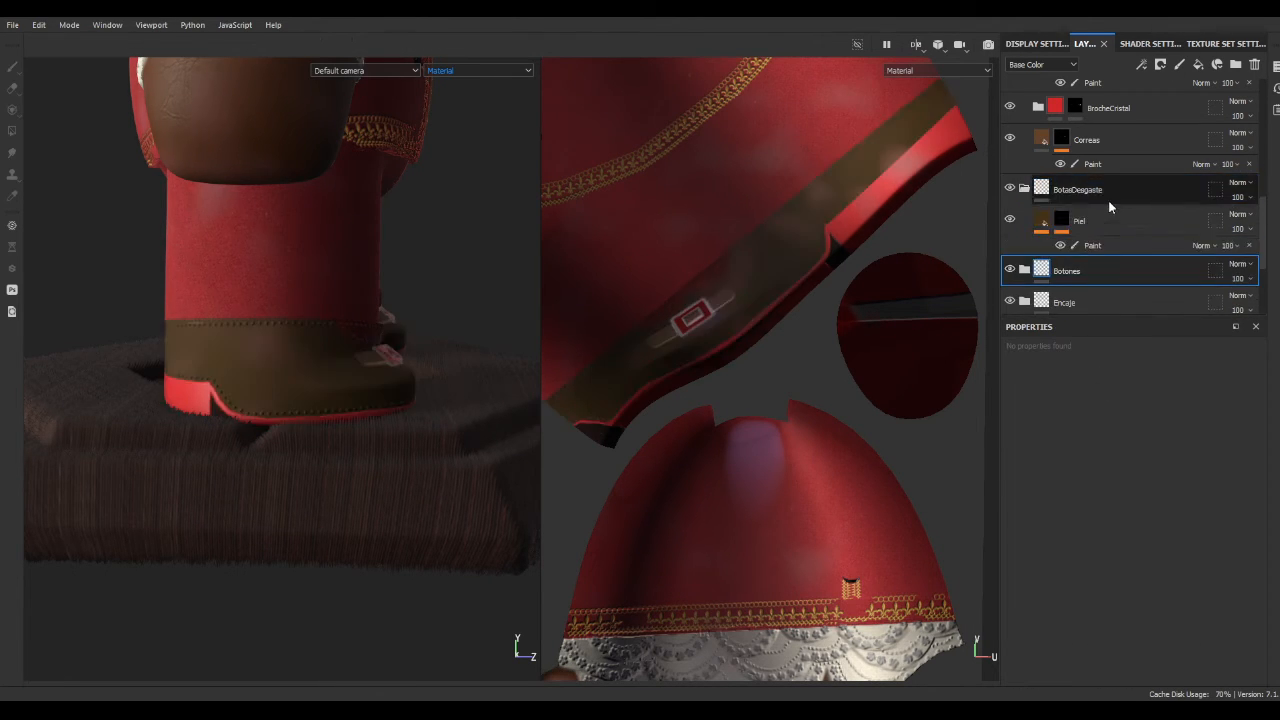
key(ctrl+z)
- Place the Piel layer inside a new folder named Desgaste
alt+drag(420, 290, 300, 300)
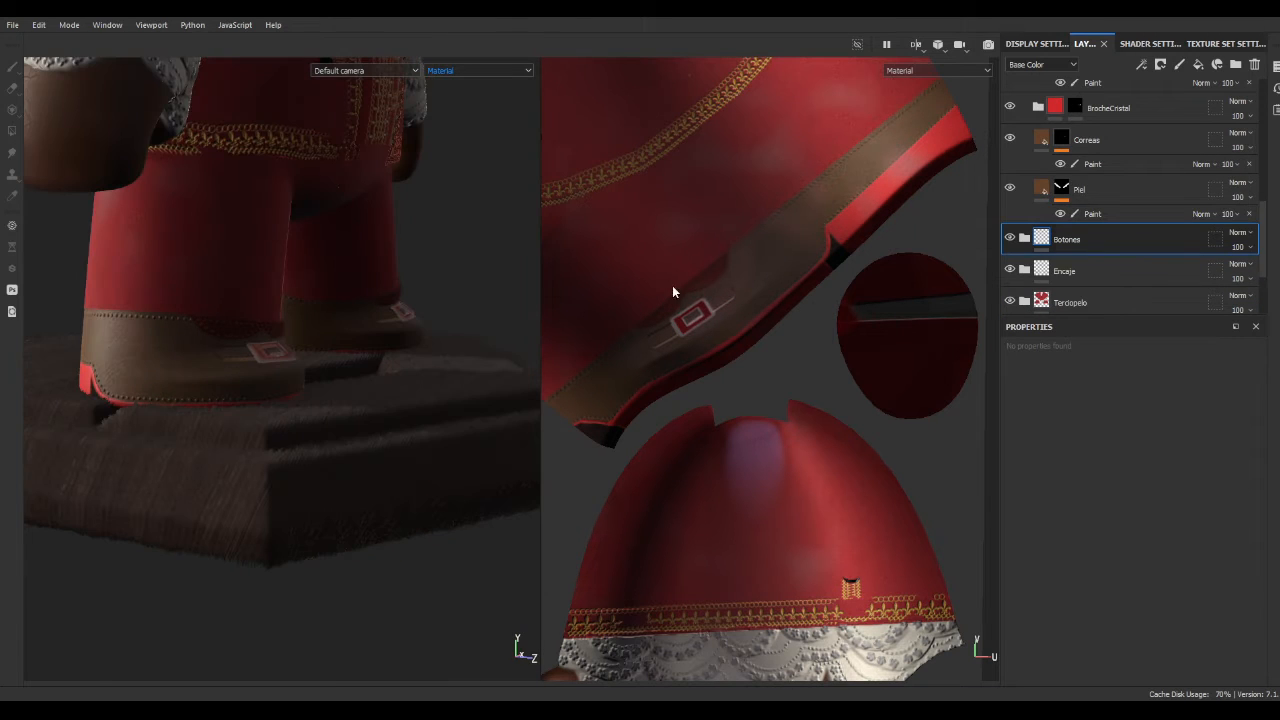
click(1061, 189)
click(1235, 64)
double_click(1090, 188)
drag(1044, 229, 1075, 214)
click(1074, 188)
- Add a masked fill layer with only a dark brown base colour above Piel in the Desgaste folder
click(1198, 64)
alt+click(1025, 401)
click(1129, 510)
click(1140, 634)
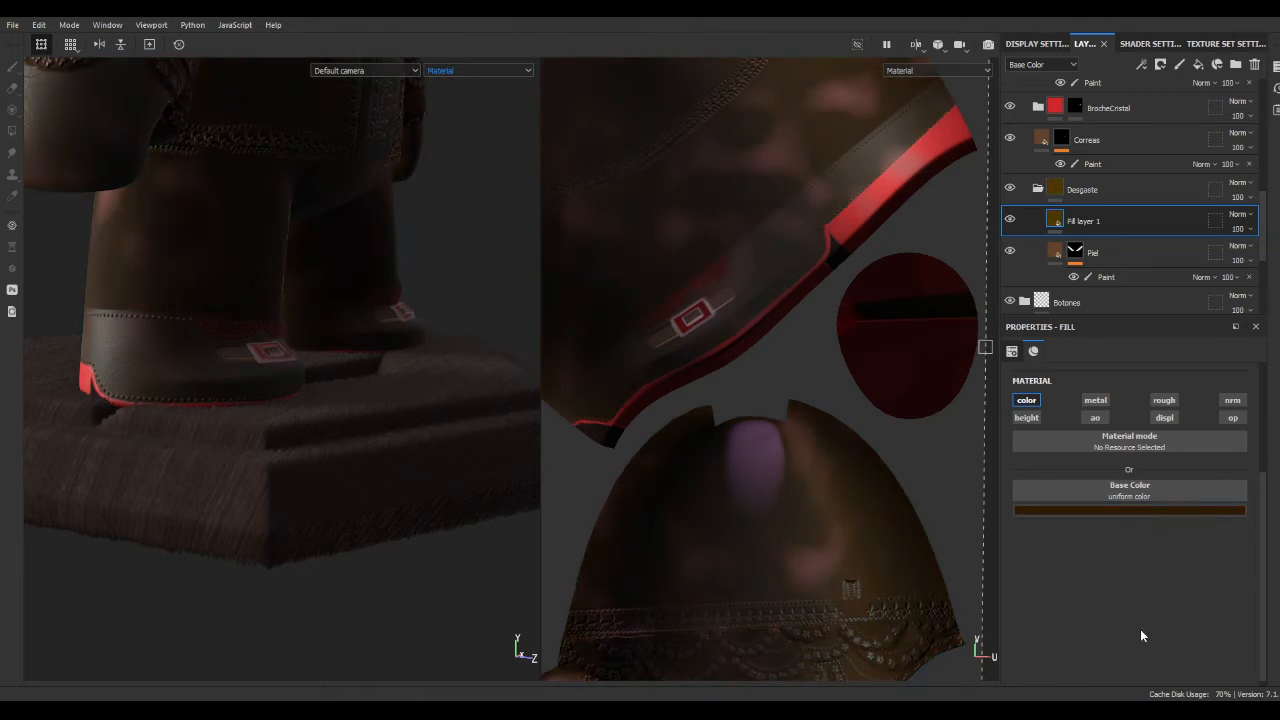
click(1160, 64)
click(1190, 98)
- Try a Perlin Noise fill with scale -6.69 and rotation 127.36 in the fill layer's mask and remove it
right_click(1078, 219)
click(1074, 390)
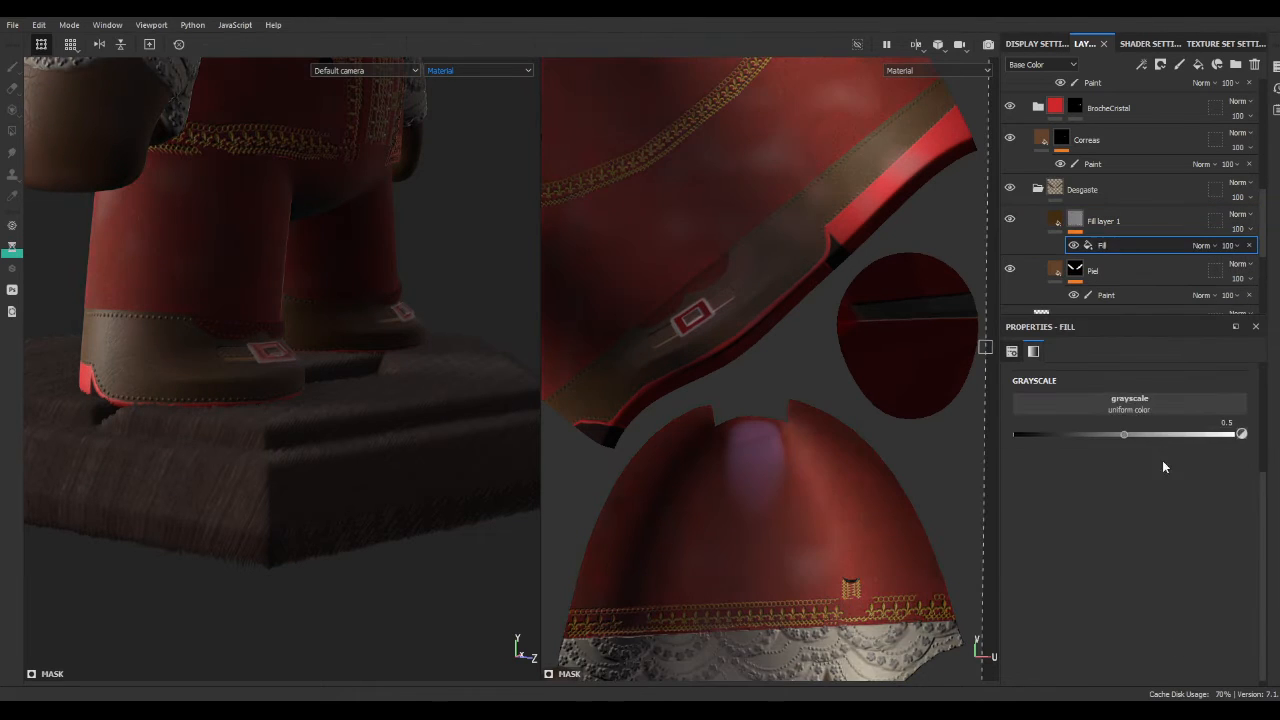
click(1129, 405)
click(1163, 466)
drag(1022, 537, 1147, 537)
scroll(1123, 458, up, 2)
click(1122, 494)
drag(1100, 472, 1081, 474)
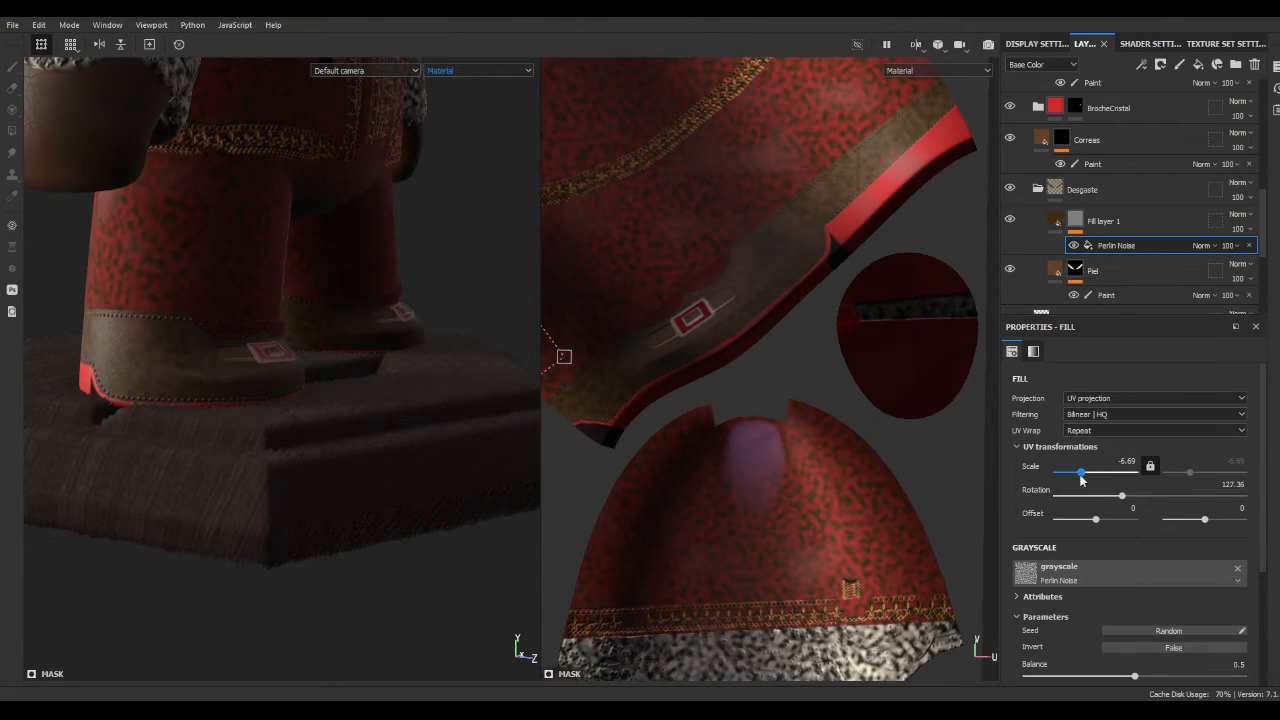
scroll(1075, 540, down, 1)
click(1065, 596)
click(1249, 245)
- Rename the fill layer Desgaste and try painting a dark patch on the shoe's side in its mask
double_click(1112, 223)
text(Desgaste)
click(1076, 221)
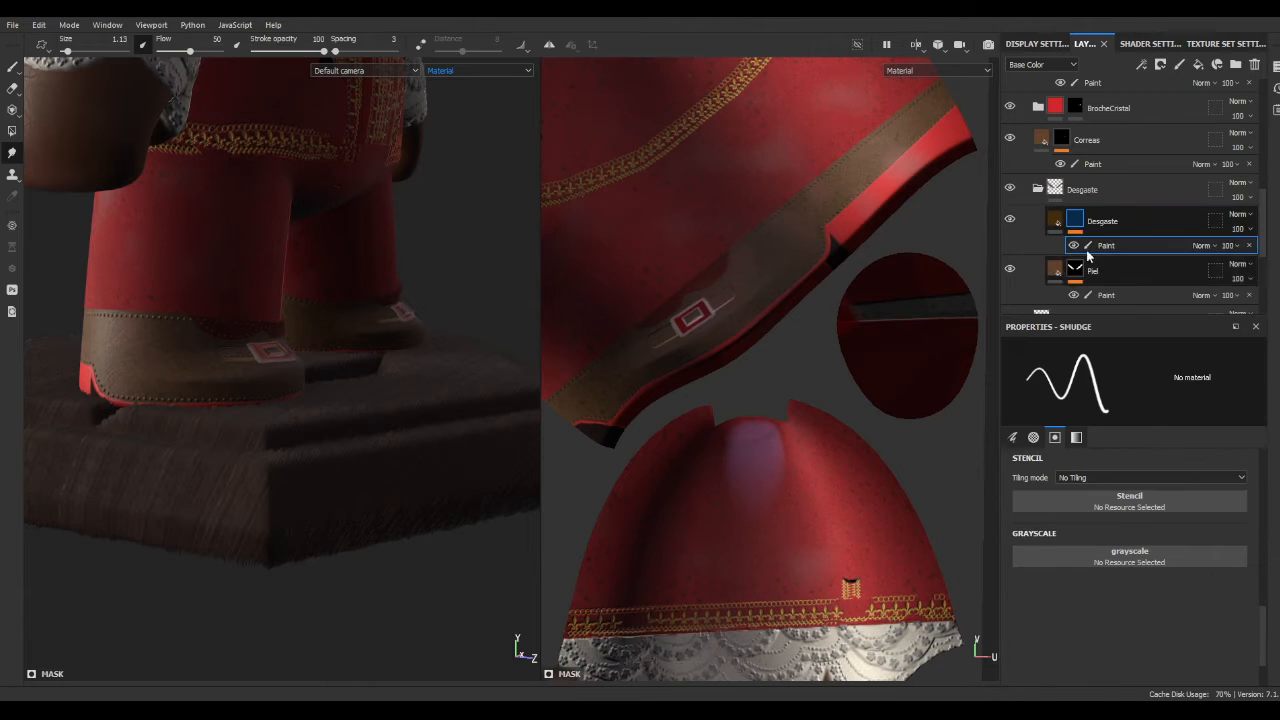
right_click(1078, 222)
click(1076, 390)
click(1165, 556)
key(ctrl+z)
key(ctrl+z)
scroll(1094, 522, up, 3)
key(1)
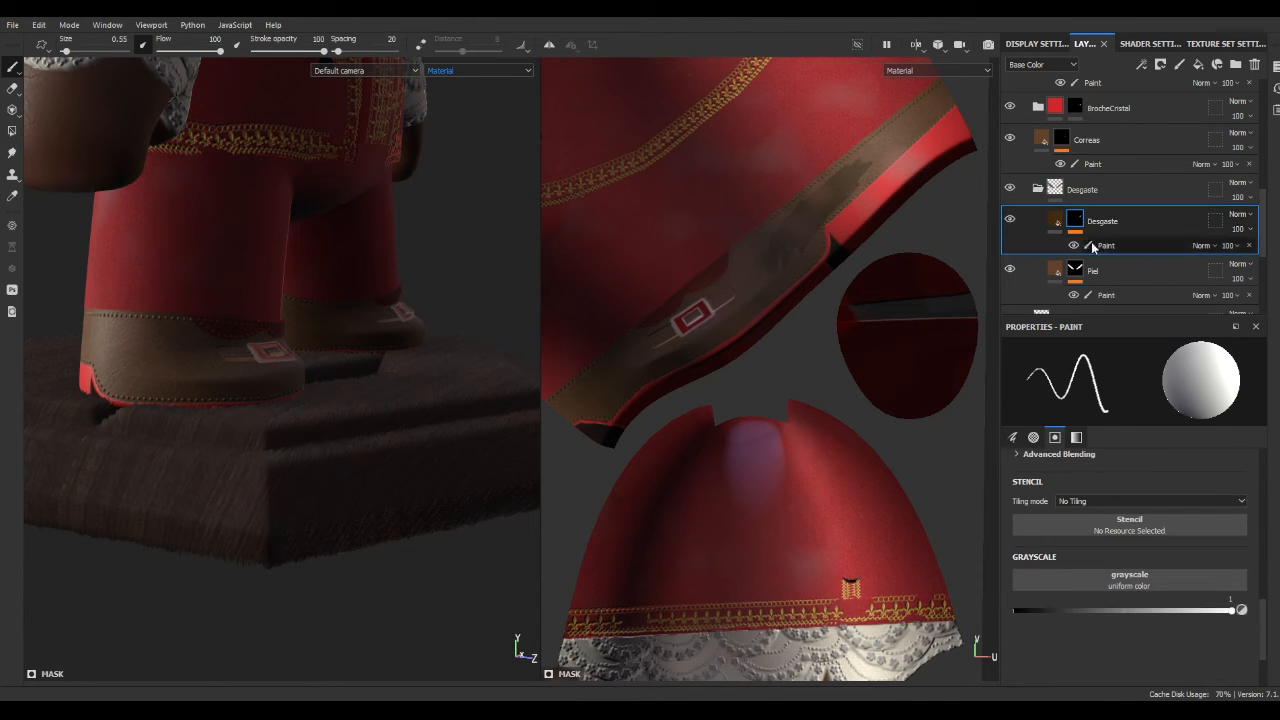
scroll(1083, 578, up, 4)
click(1249, 245)
- Try a Perlin Noise mask fill with scale 7.67, balance 0.32 and linear dodge at 18, and delete the Desgaste fill layer
right_click(1076, 221)
click(1076, 390)
click(1131, 492)
click(1063, 591)
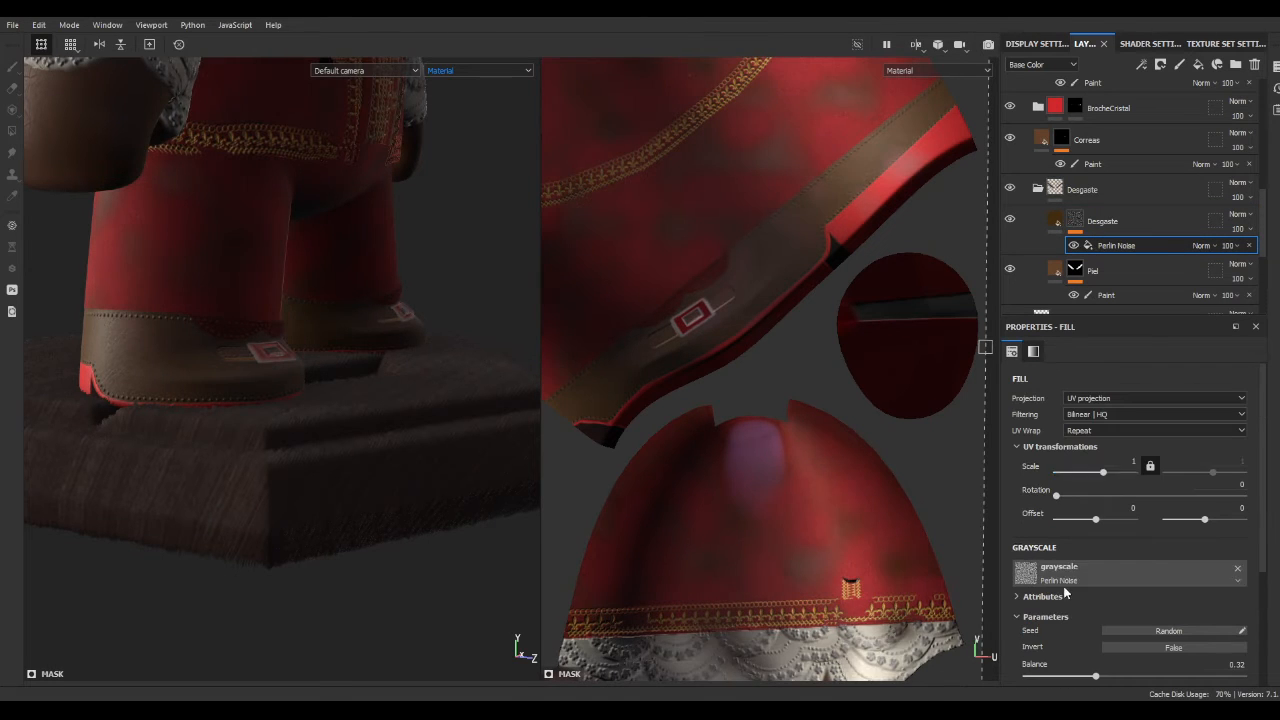
drag(1100, 472, 1110, 476)
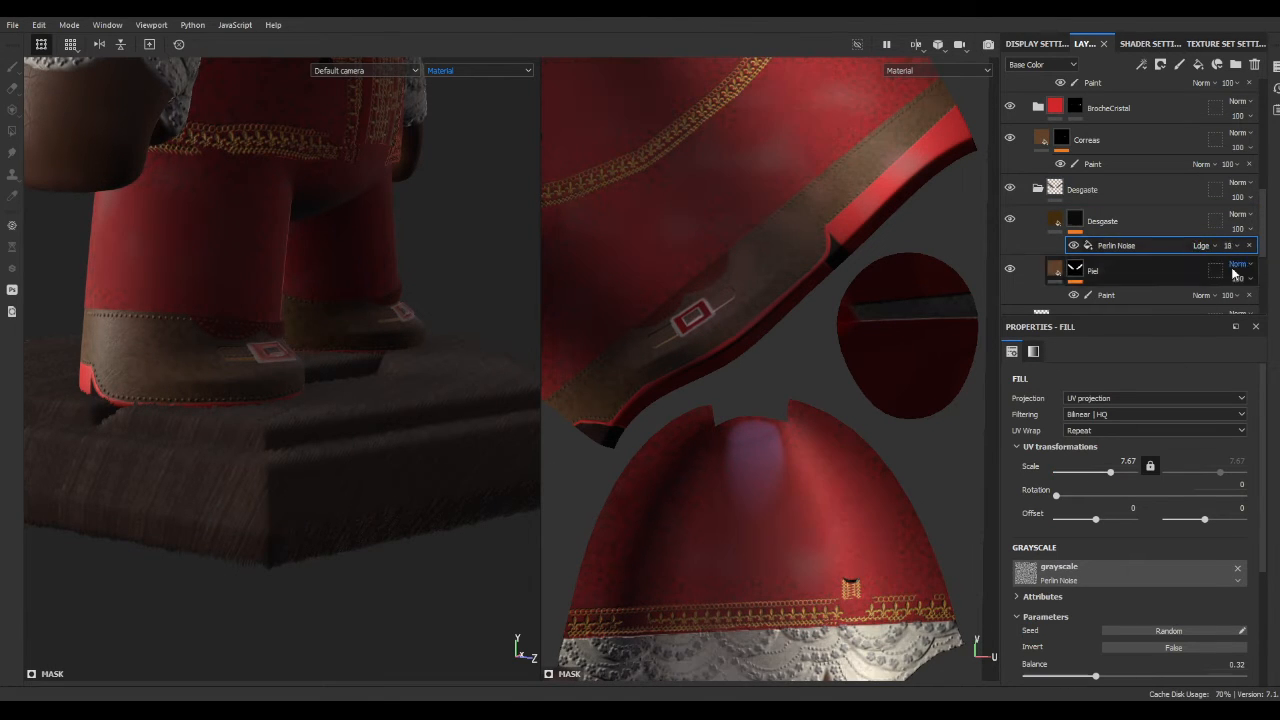
click(1249, 245)
click(1254, 64)
- Try a new paint layer above Piel with a fill effect limited to the base colour
click(1179, 64)
drag(1066, 189, 1090, 232)
scroll(1125, 600, down, 8)
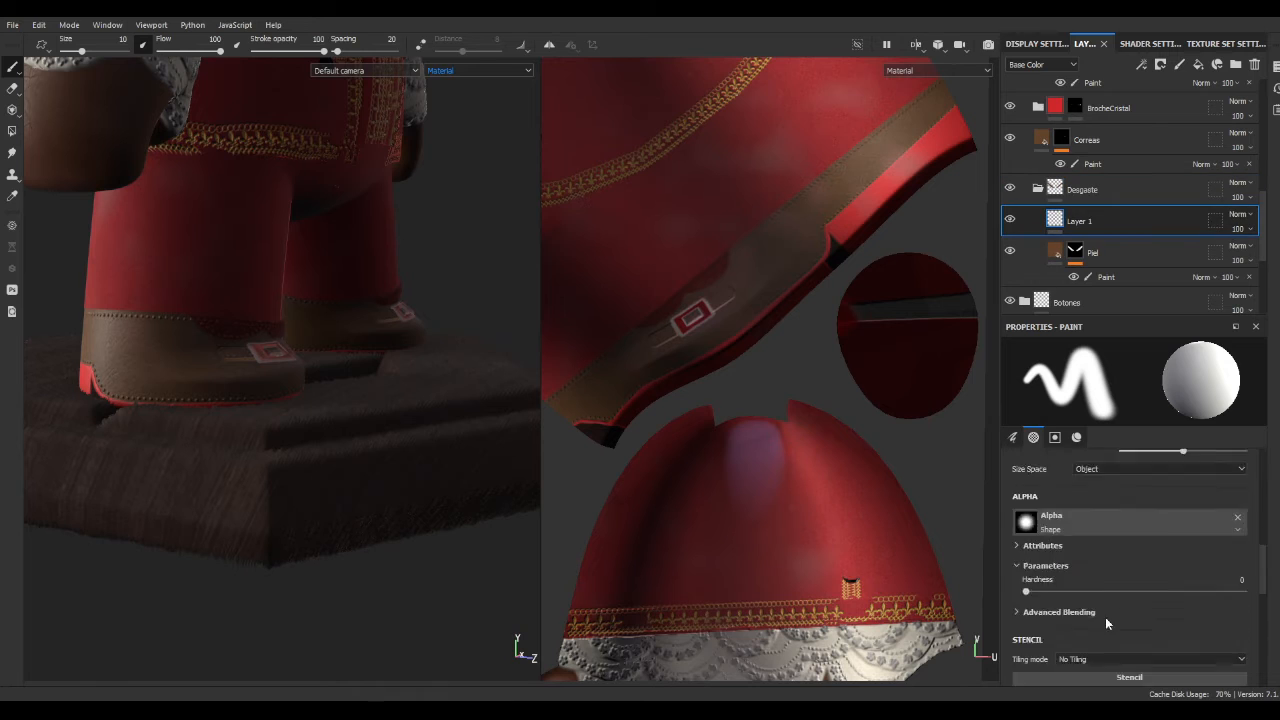
right_click(1076, 221)
click(1100, 390)
click(1095, 486)
alt+click(1026, 486)
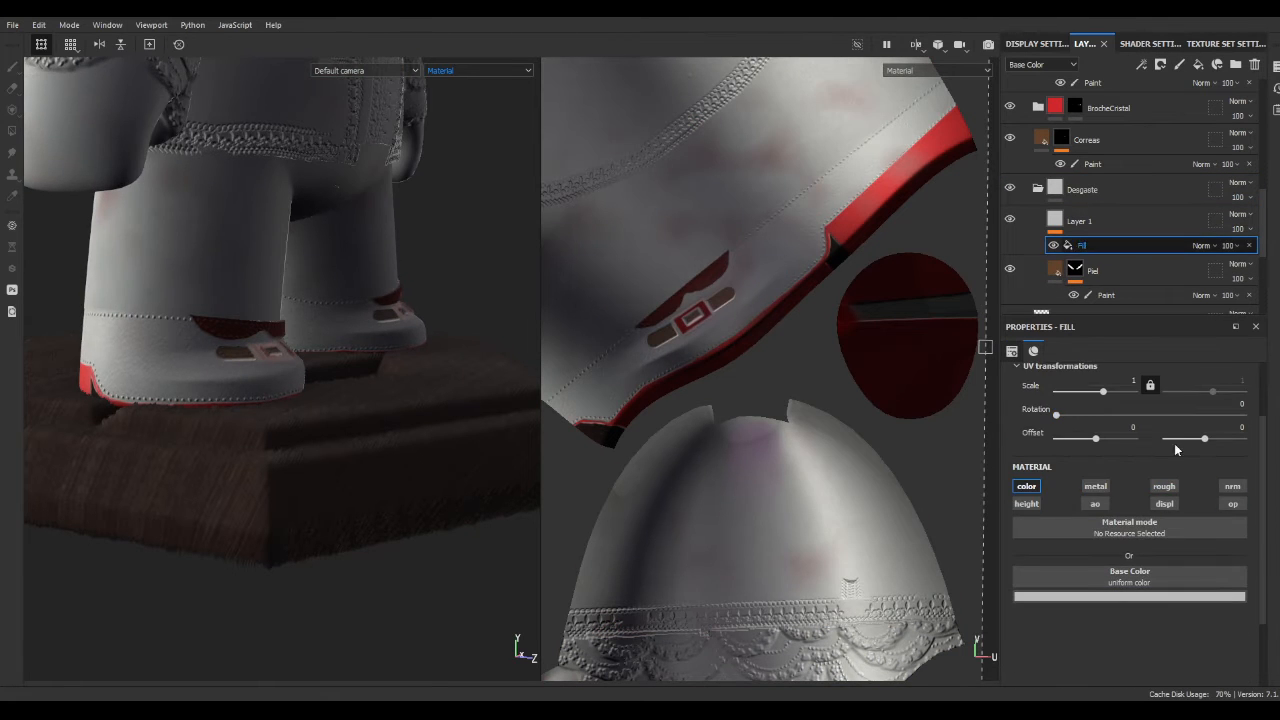
click(1079, 221)
click(1082, 245)
click(1129, 576)
- Undo the fill effect, the paint layer and the preceding wear layer edits in the Desgaste folder
key(ctrl+z)
key(ctrl+z)
key(ctrl+z)
scroll(1107, 580, up, 1)
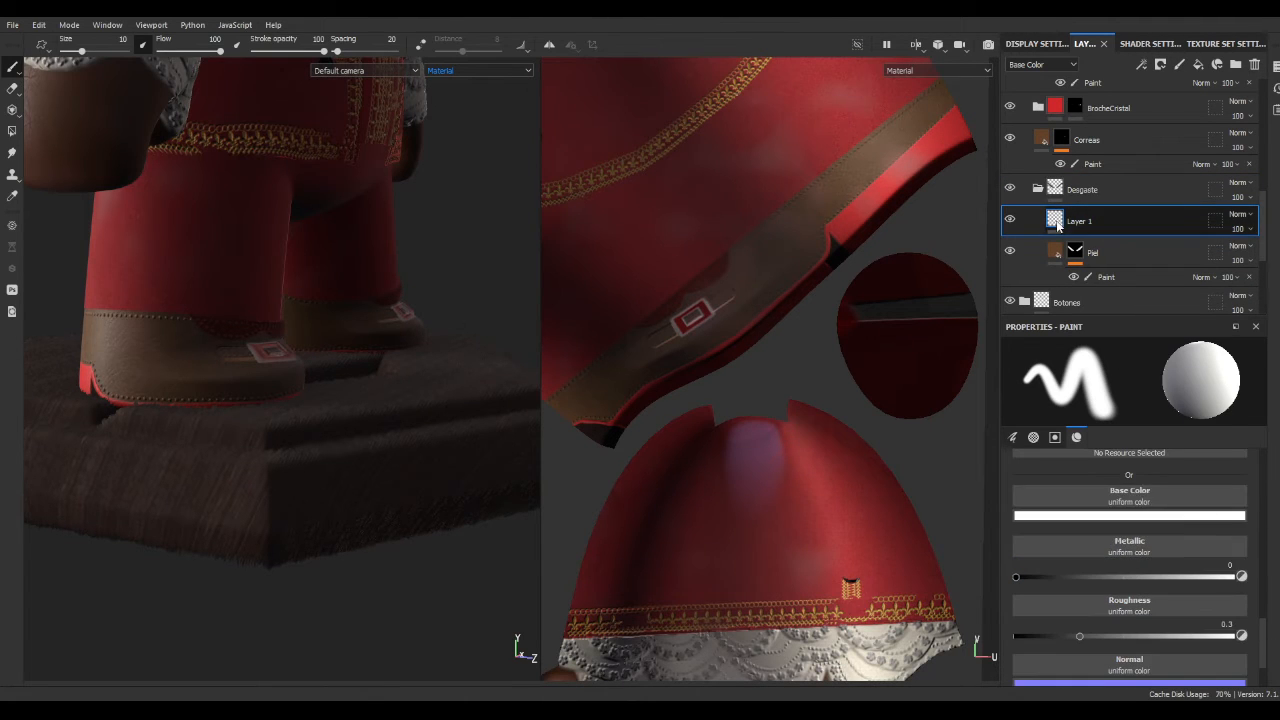
key(ctrl+z)
key(ctrl+z)
key(ctrl+z)
key(ctrl+z)
key(ctrl+z)
key(ctrl+z)
key(ctrl+z)
key(ctrl+z)
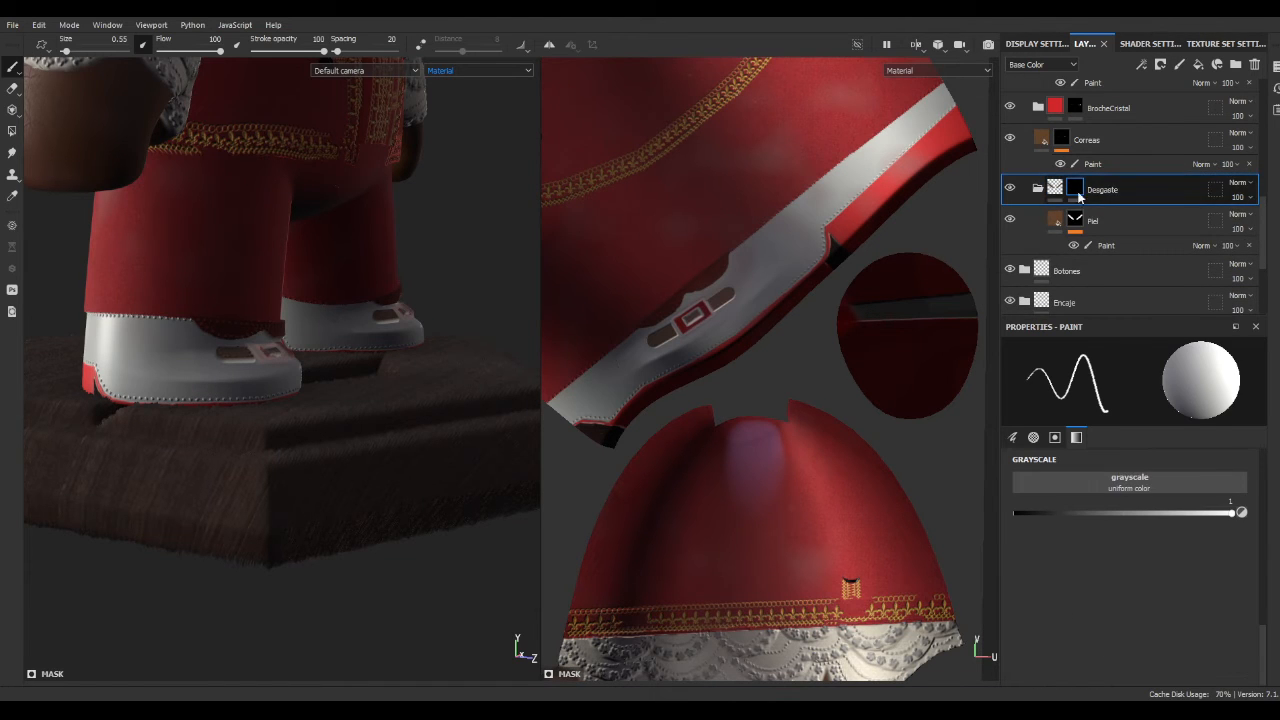
key(ctrl+z)
- Paint a test scribble on the shoe's side in the Desgaste folder's black mask and delete the folder while keeping Piel
scroll(804, 228, up, 3)
click(1075, 188)
click(1143, 193)
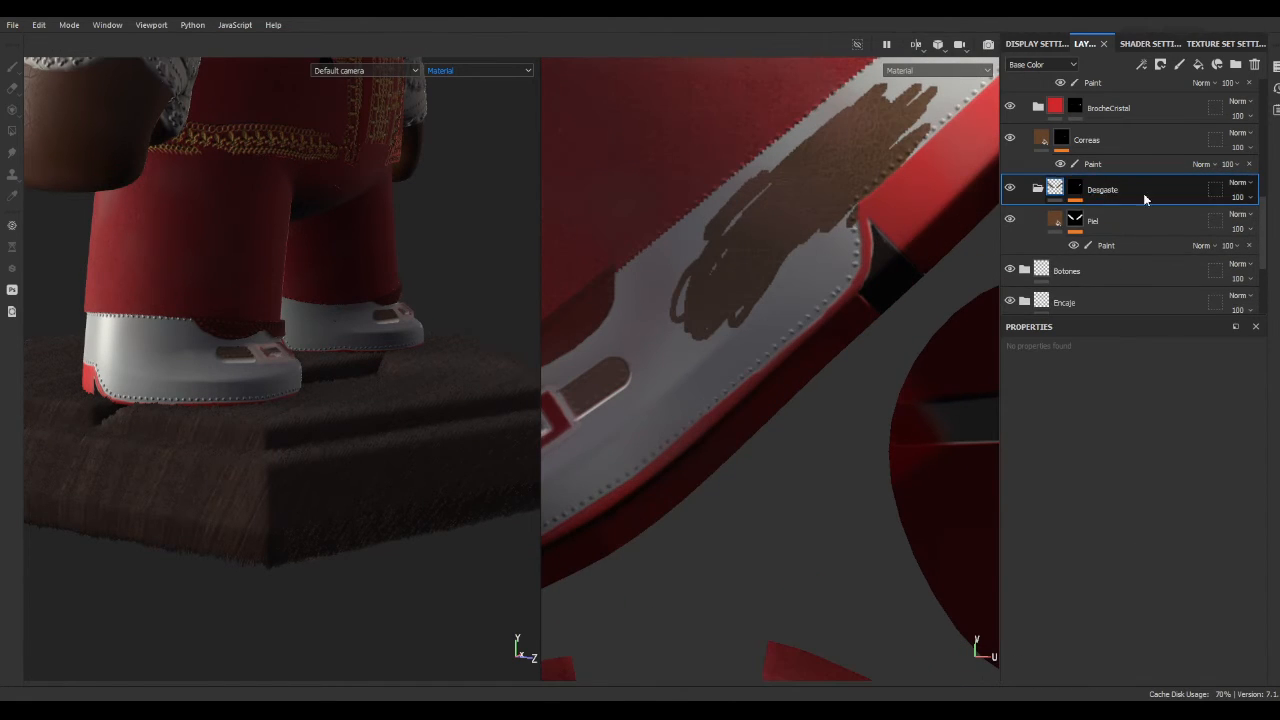
drag(1143, 220, 1143, 176)
click(1143, 240)
click(1254, 64)
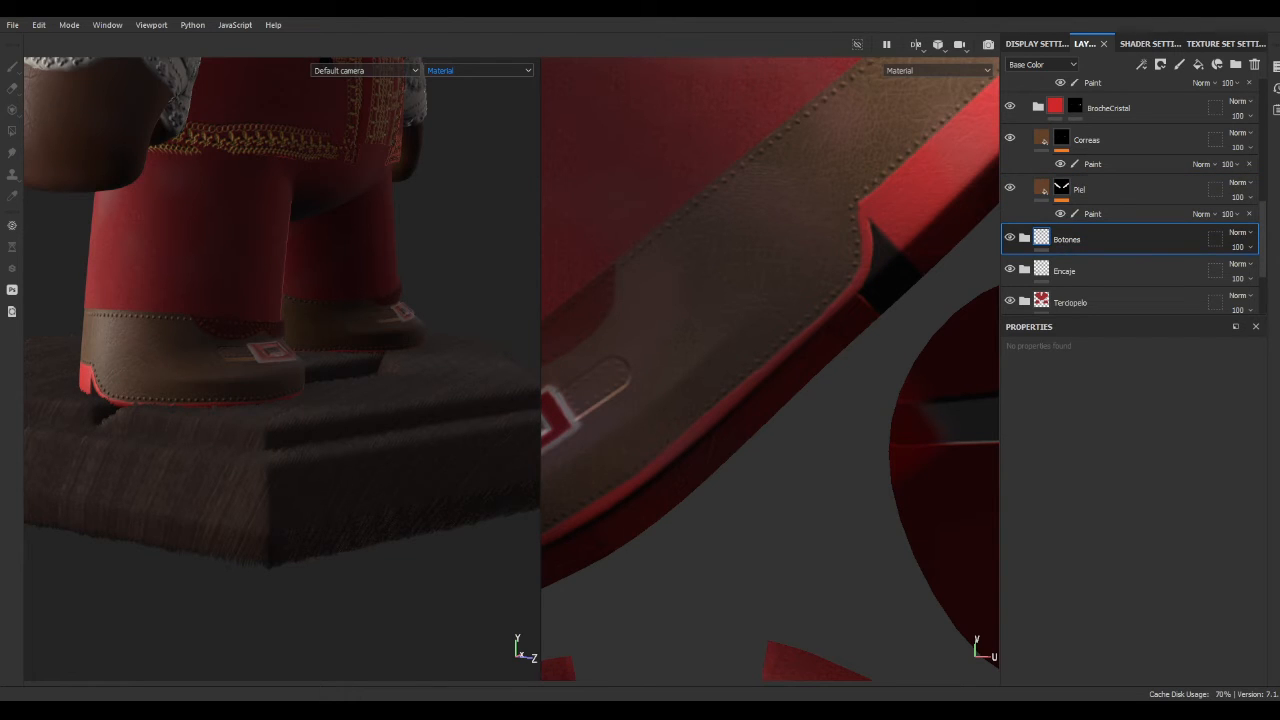
- Add an ochre fill layer above Piel with a Perlin Noise fill in its mask
click(1090, 189)
click(1197, 64)
click(1129, 622)
click(1165, 587)
right_click(1060, 190)
click(1100, 212)
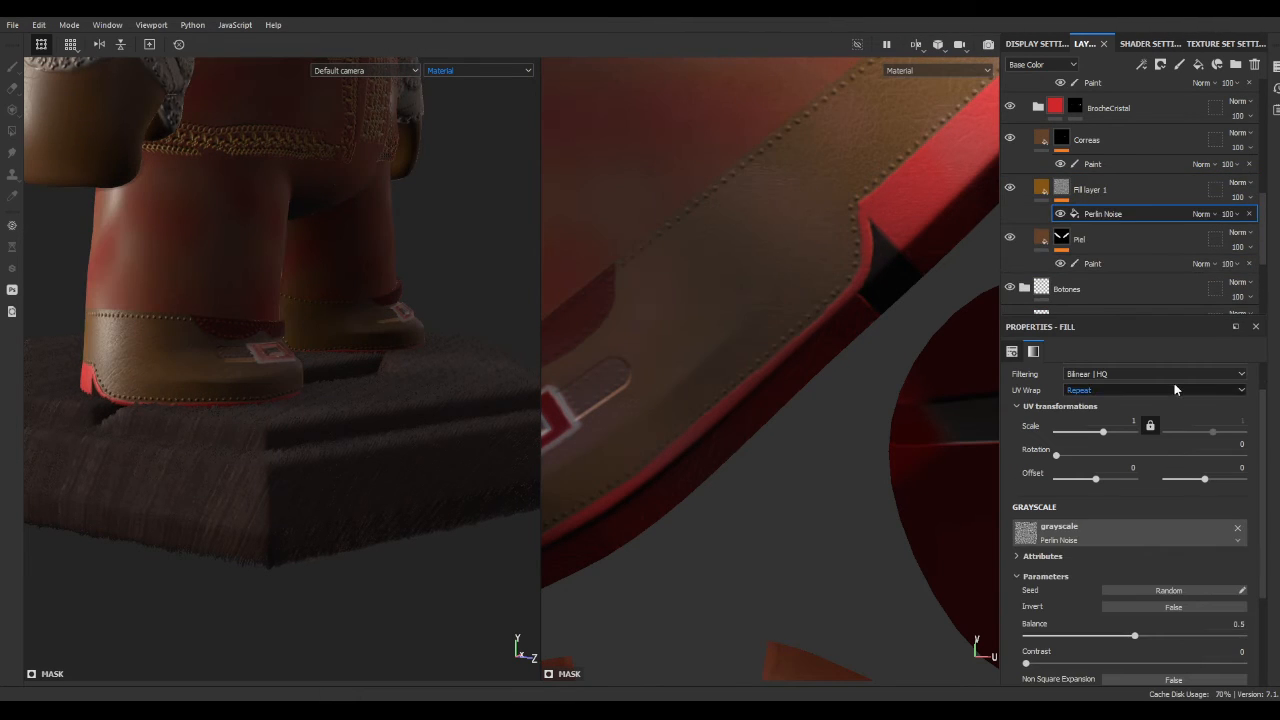
- Move the ochre fill layer above the Zapatillas folder and paint a test patch on the shoe's side in its mask
click(1009, 237)
click(1009, 237)
drag(1090, 190, 1070, 130)
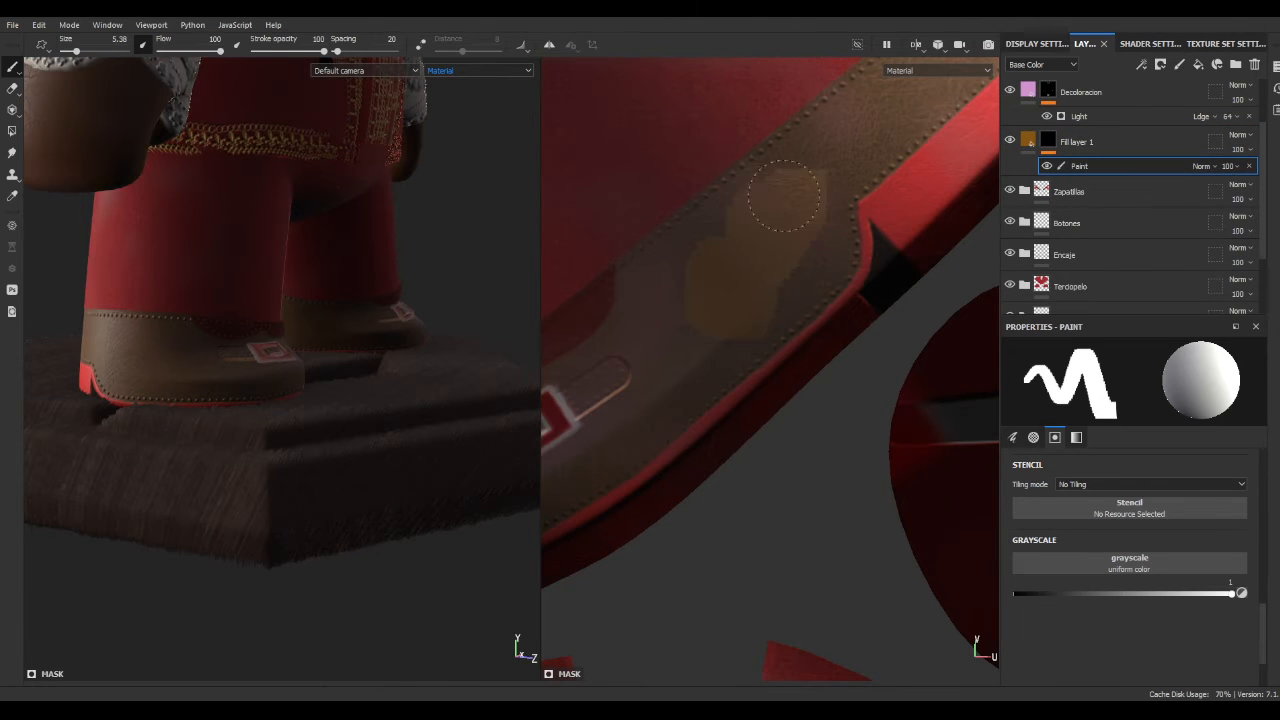
- Try a Perlin Noise fill with contrast 0.86 in the ochre layer's mask
drag(1241, 593, 1160, 593)
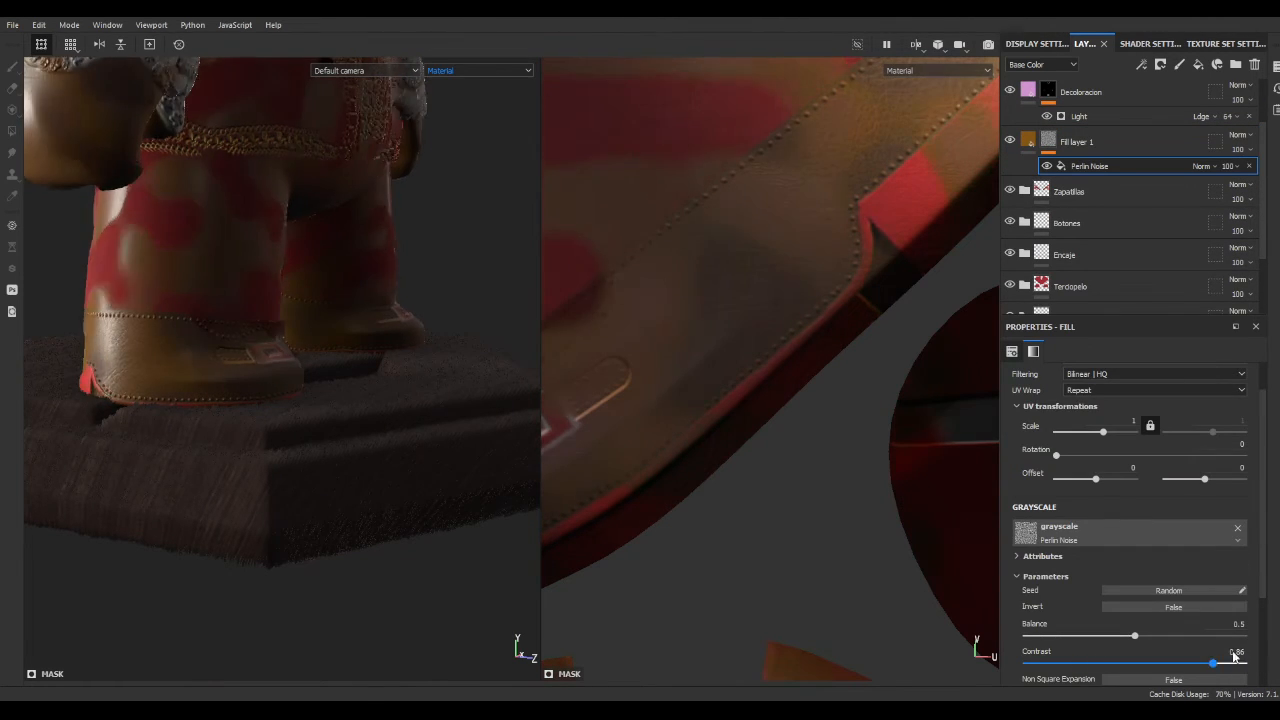
drag(1080, 491, 1091, 491)
scroll(1095, 520, down, 2)
drag(1134, 555, 1126, 560)
drag(1243, 582, 1163, 582)
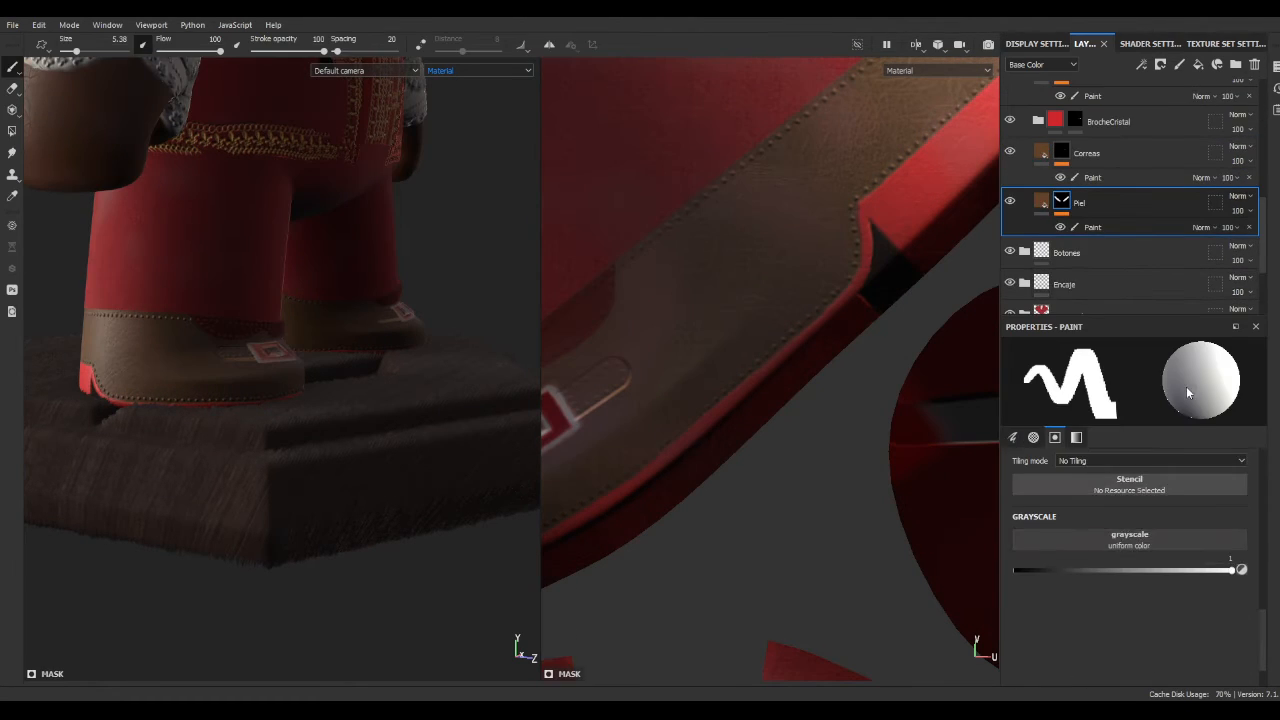
- Add a Perlin Noise fill above the paint in the Piel layer's mask, blended as Linear Dodge at 14 opacity
click(1041, 202)
click(1061, 201)
click(1112, 227)
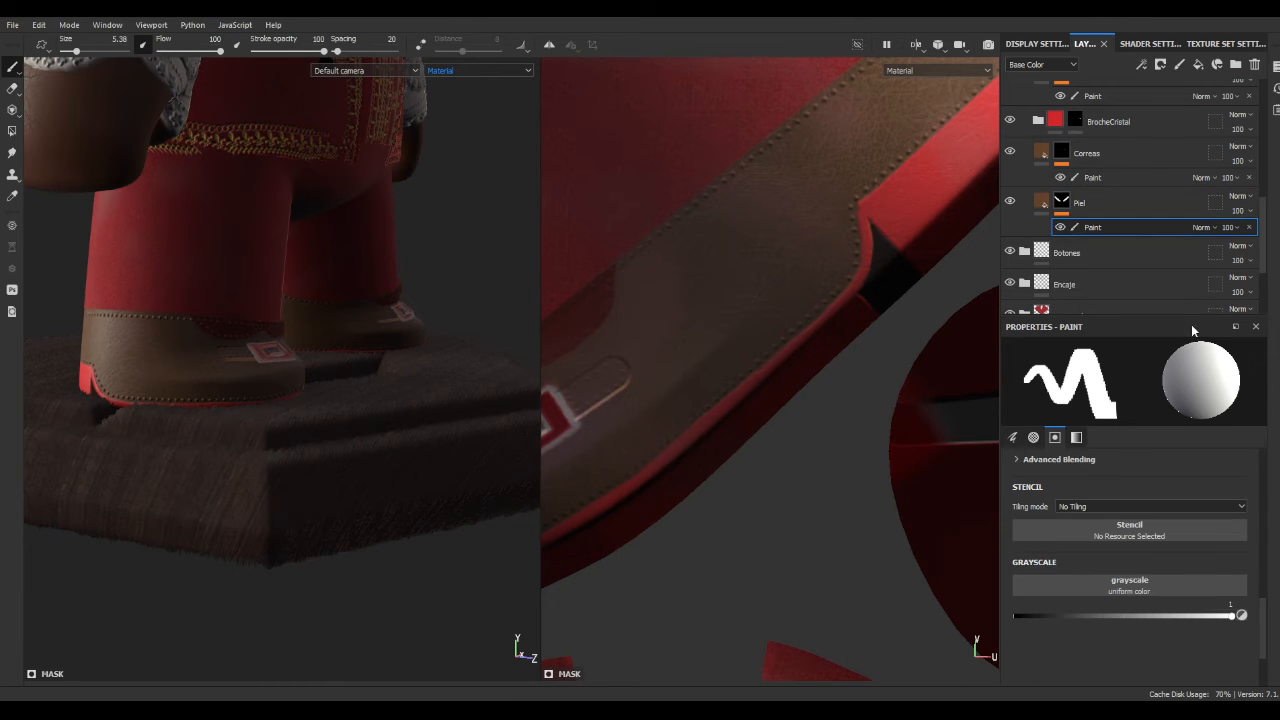
key(Delete)
key(ctrl+z)
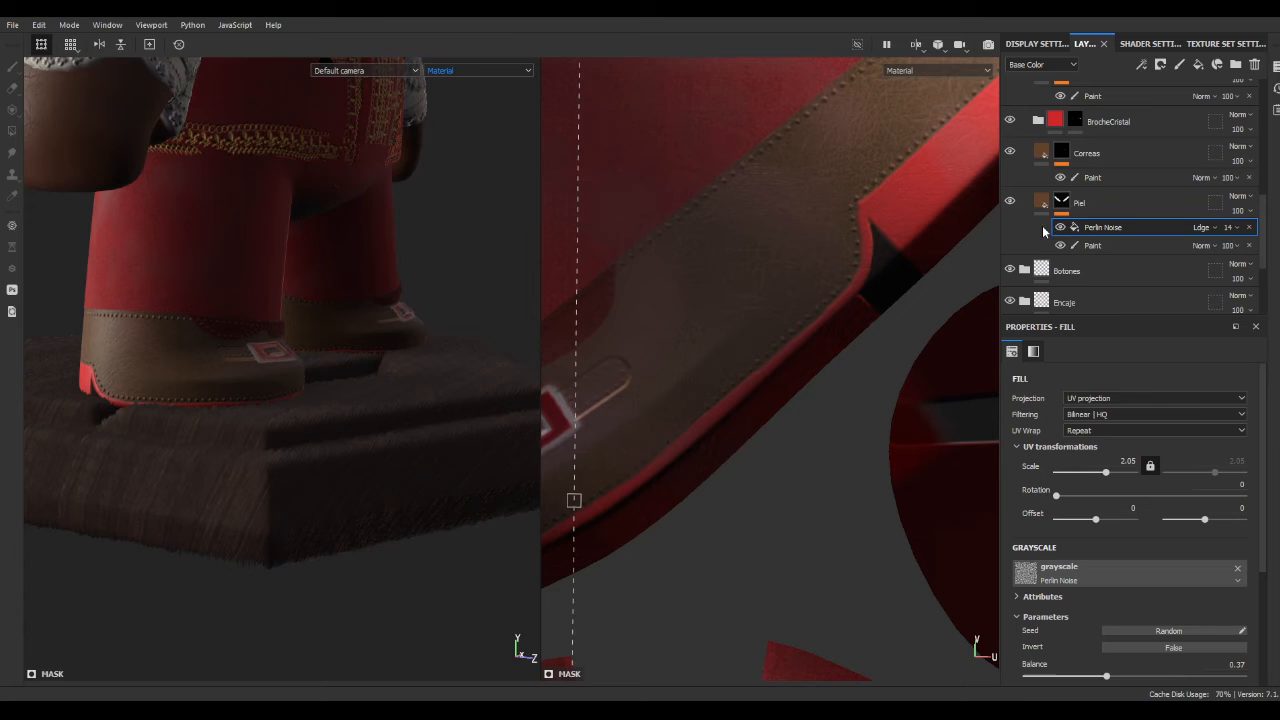
- Set the Perlin Noise fill's balance and contrast to 1 and its scale to 41.5
alt+drag(372, 394, 480, 365)
drag(1106, 676, 1243, 676)
scroll(1200, 600, down, 2)
drag(1197, 623, 1243, 623)
scroll(1150, 520, up, 1)
drag(1107, 433, 1123, 433)
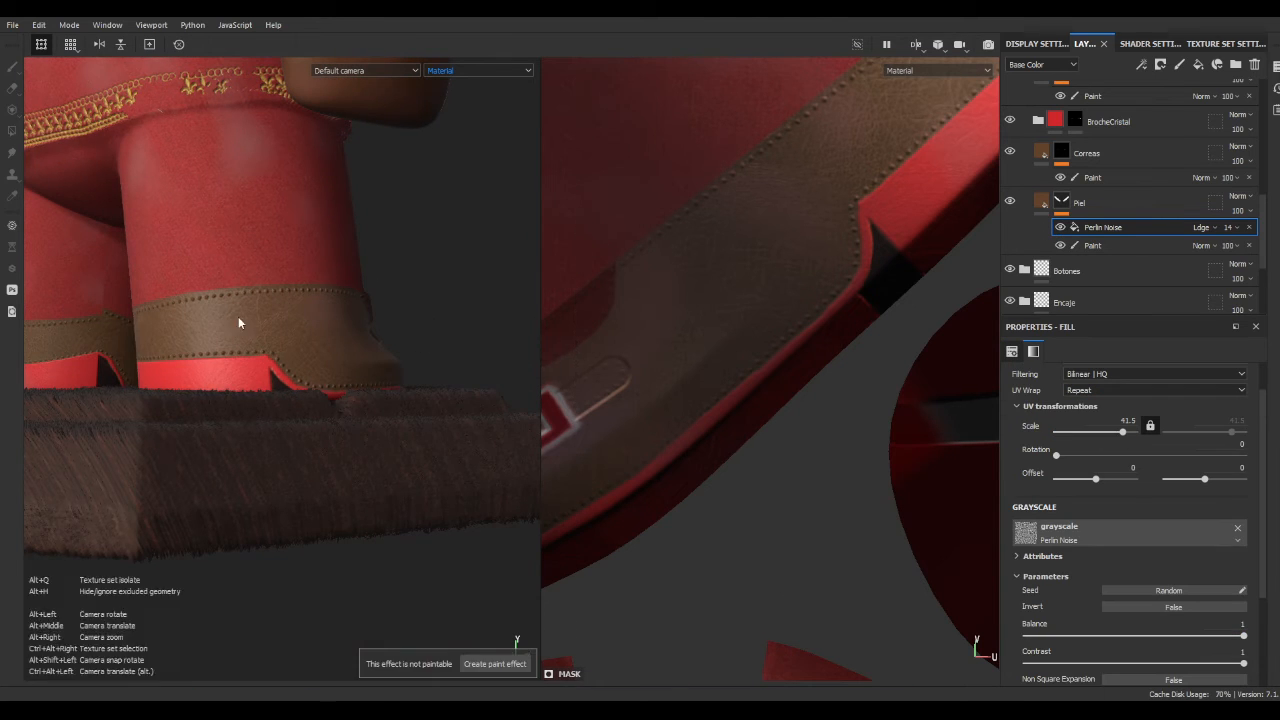
- Toggle the metallic channel of the red Base layer in the BrocheCristal folder and adjust its material values
alt+drag(240, 323, 409, 373)
alt+right_drag(409, 373, 442, 406)
click(1150, 121)
click(1037, 120)
click(1090, 184)
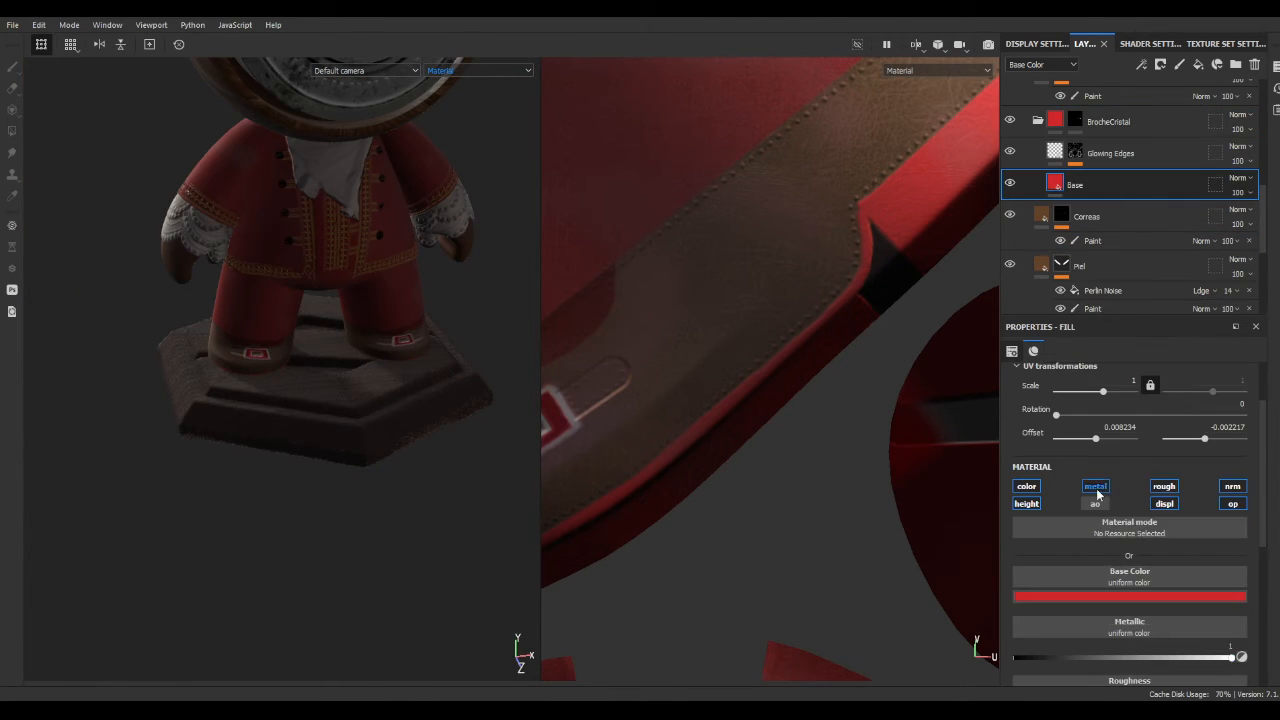
click(1095, 490)
scroll(1089, 659, down, 2)
drag(1080, 496, 1146, 496)
alt+right_drag(420, 390, 350, 370)
alt+drag(350, 370, 289, 362)
shift+right_drag(289, 362, 380, 365)
drag(1030, 496, 1155, 497)
- Examine the BrocheCristal folder's Glowing Edges layer settings and collapse the folder
click(1120, 154)
scroll(380, 380, down, 3)
alt+drag(380, 380, 194, 340)
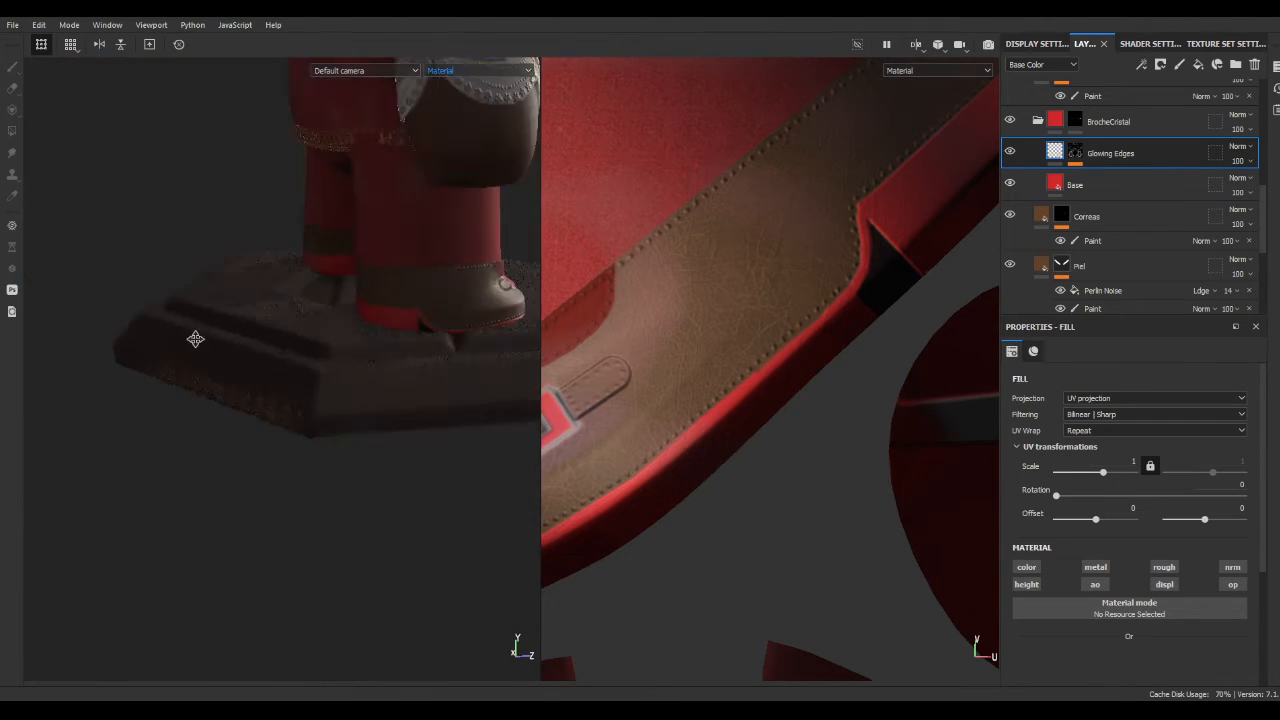
scroll(194, 340, up, 3)
shift+right_drag(194, 340, 420, 345)
click(1037, 120)
- Enable the Suela layer's roughness channel at about 0.85 and set its base color to dark red
click(1042, 90)
scroll(1129, 630, down, 4)
click(1164, 378)
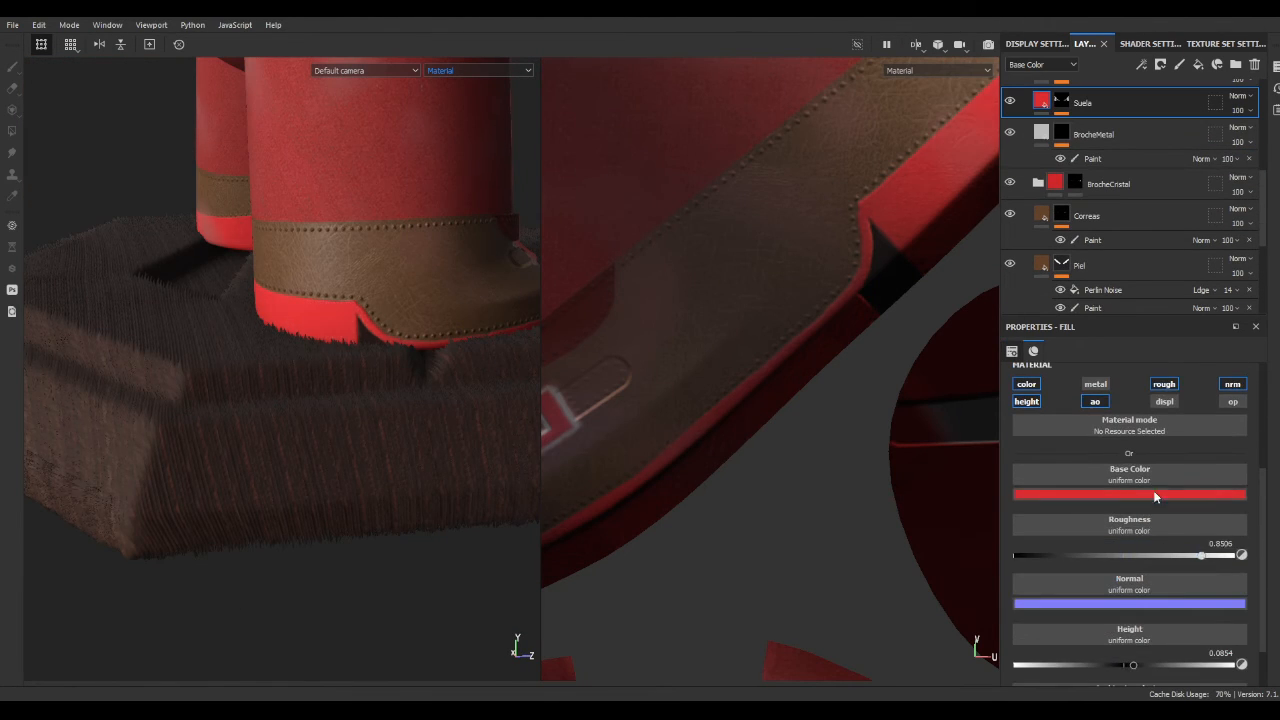
click(1154, 496)
drag(1190, 530, 1205, 590)
- Examine the worn velvet, frayed gold trim, soles and buckled shoes from the back and front of the character
scroll(514, 405, down, 4)
alt+drag(514, 405, 500, 340)
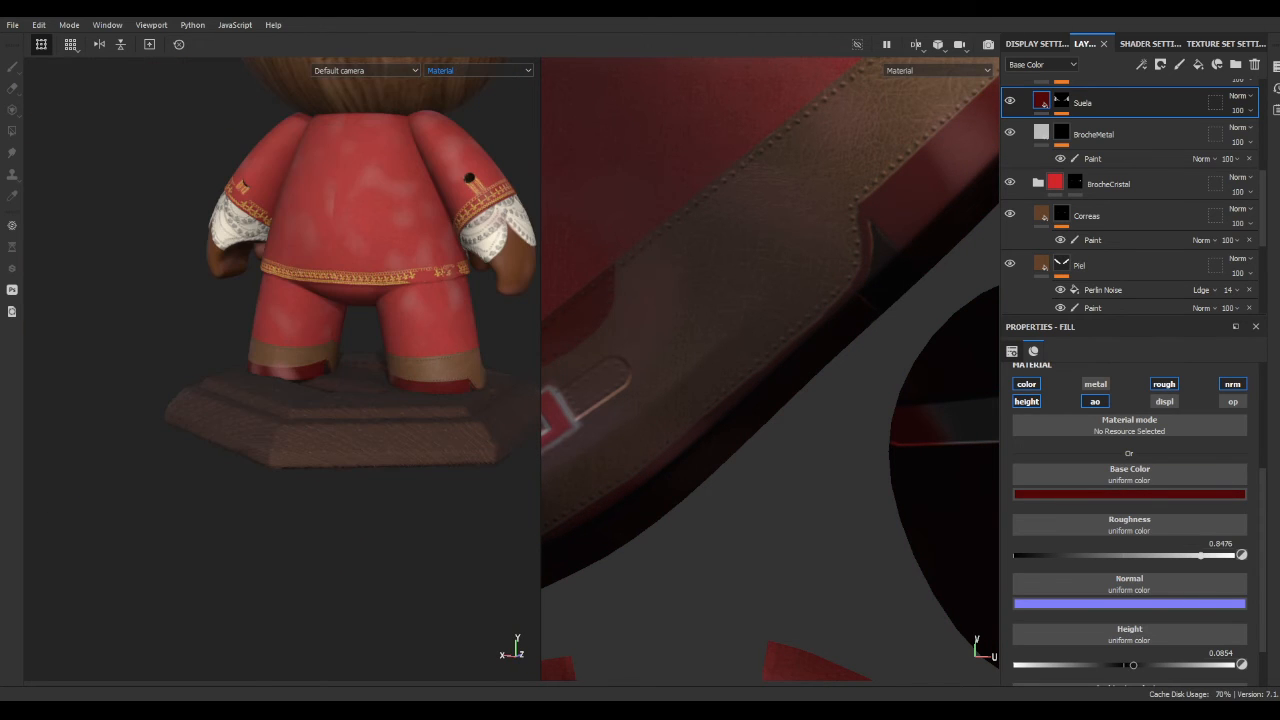
scroll(303, 279, up, 5)
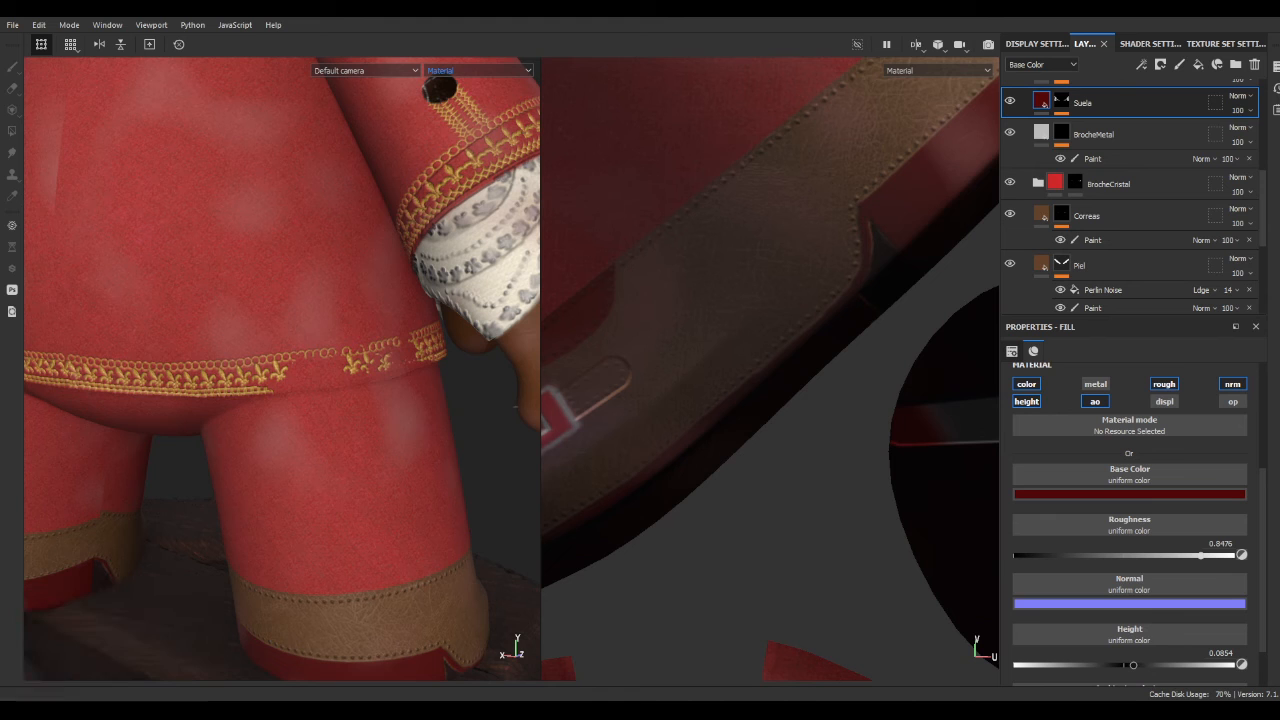
scroll(312, 365, down, 5)
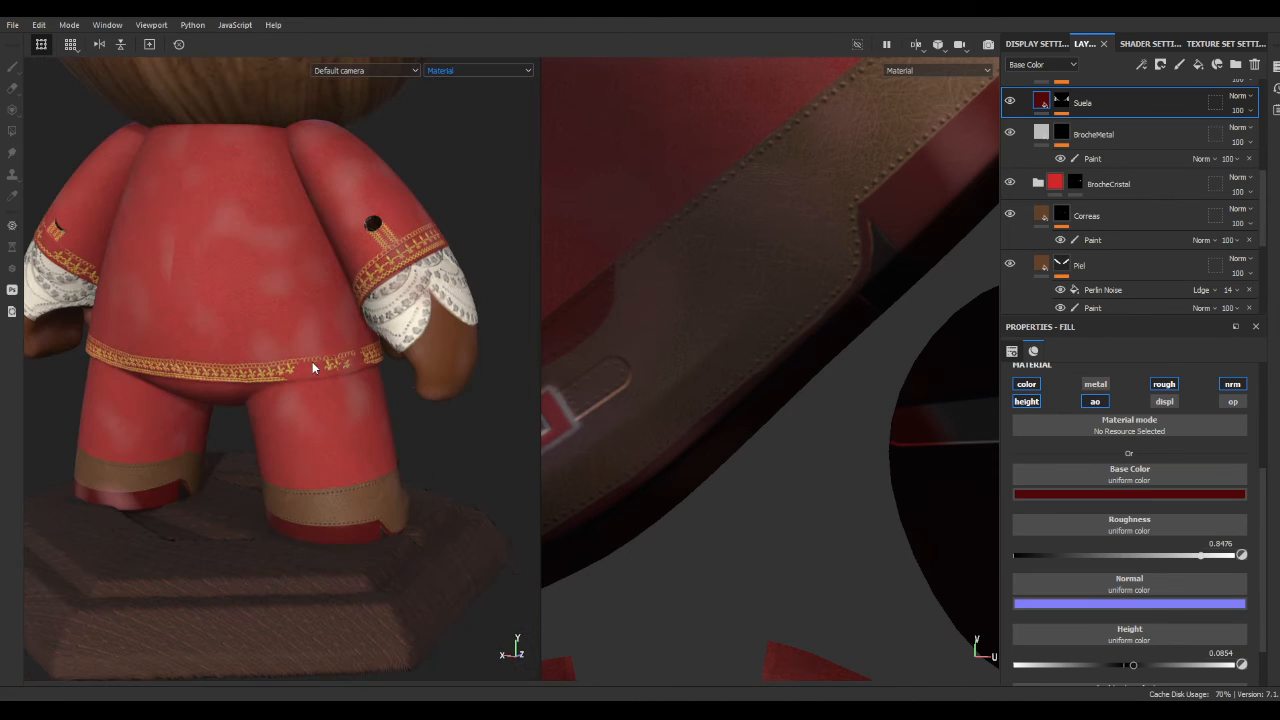
mouse_move(282, 401)
alt+mouse_down()
mouse_move(284, 381)
mouse_move(280, 436)
alt+mouse_up()
scroll(737, 377, down, 8)
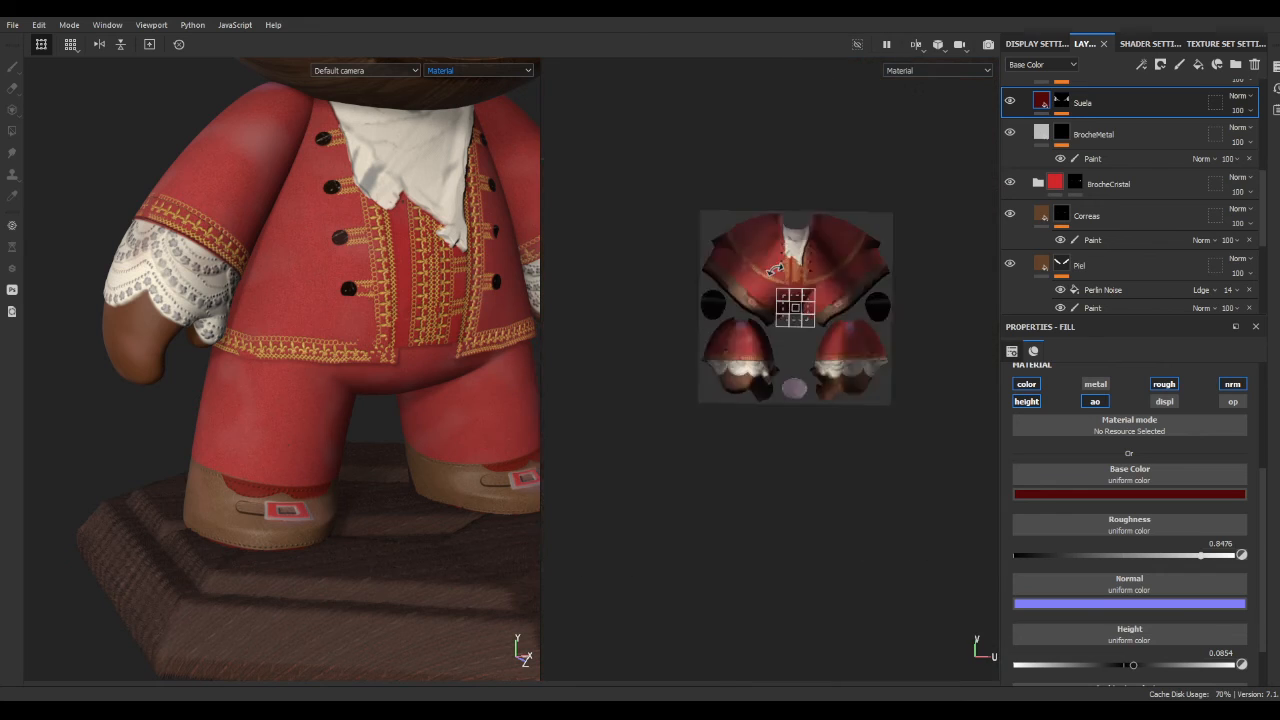
scroll(720, 320, up, 8)
scroll(214, 398, up, 5)
- Add a paint layer, place it above Desgaste at the top of the stack, and activate the Projection tool
drag(1263, 180, 1264, 90)
click(1179, 64)
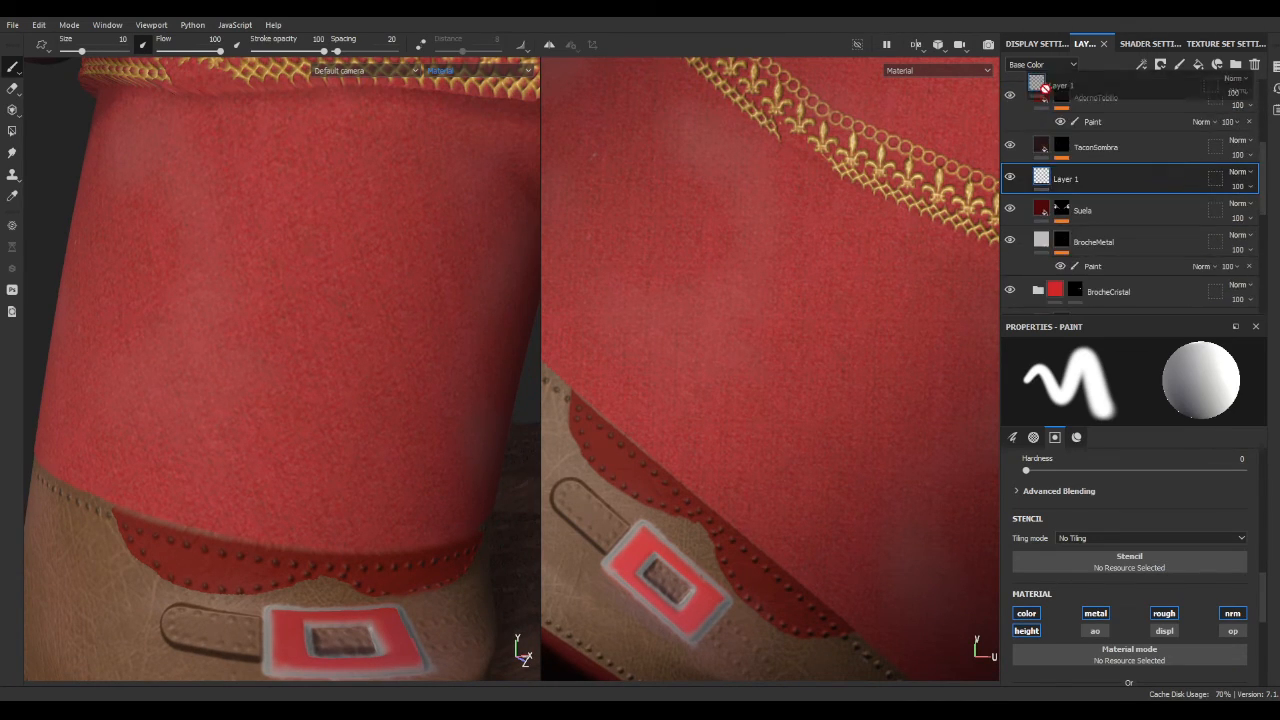
key(3)
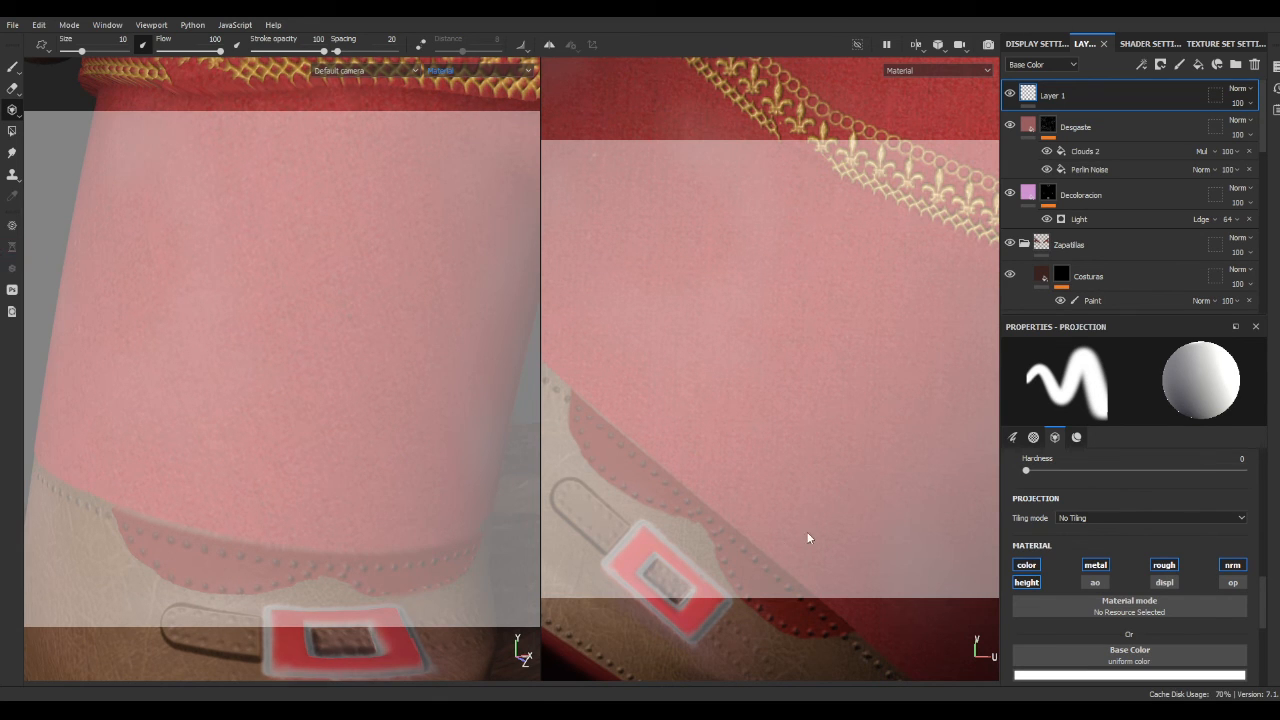
scroll(1100, 600, down, 2)
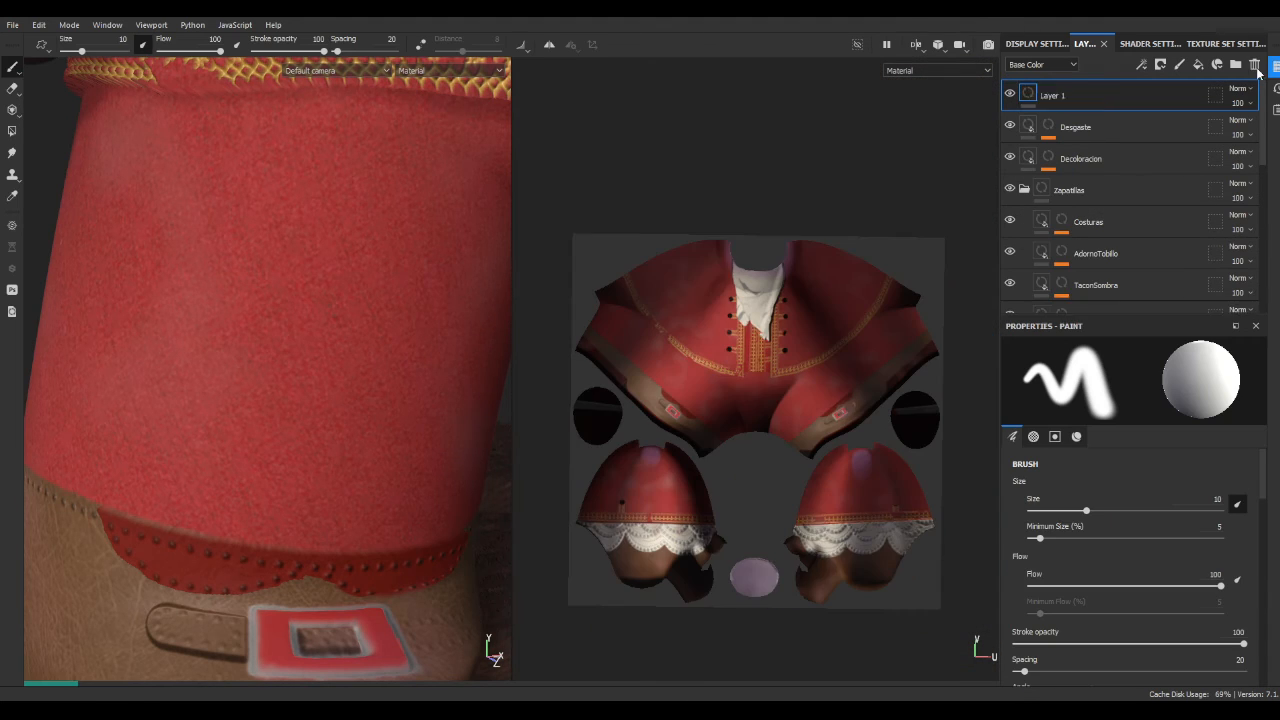
- Restrict projection painting on Layer 1 to the color channel and assign an image to its base color
key(3)
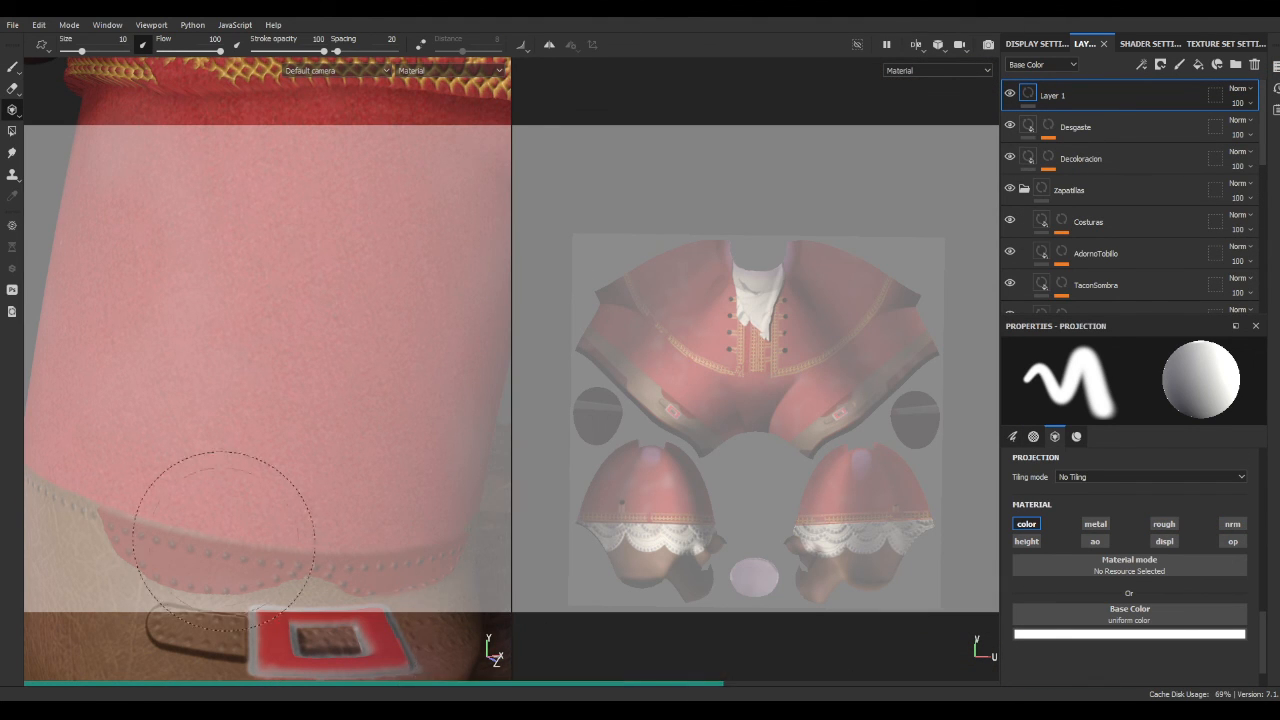
drag(803, 212, 1099, 617)
scroll(370, 353, down, 2)
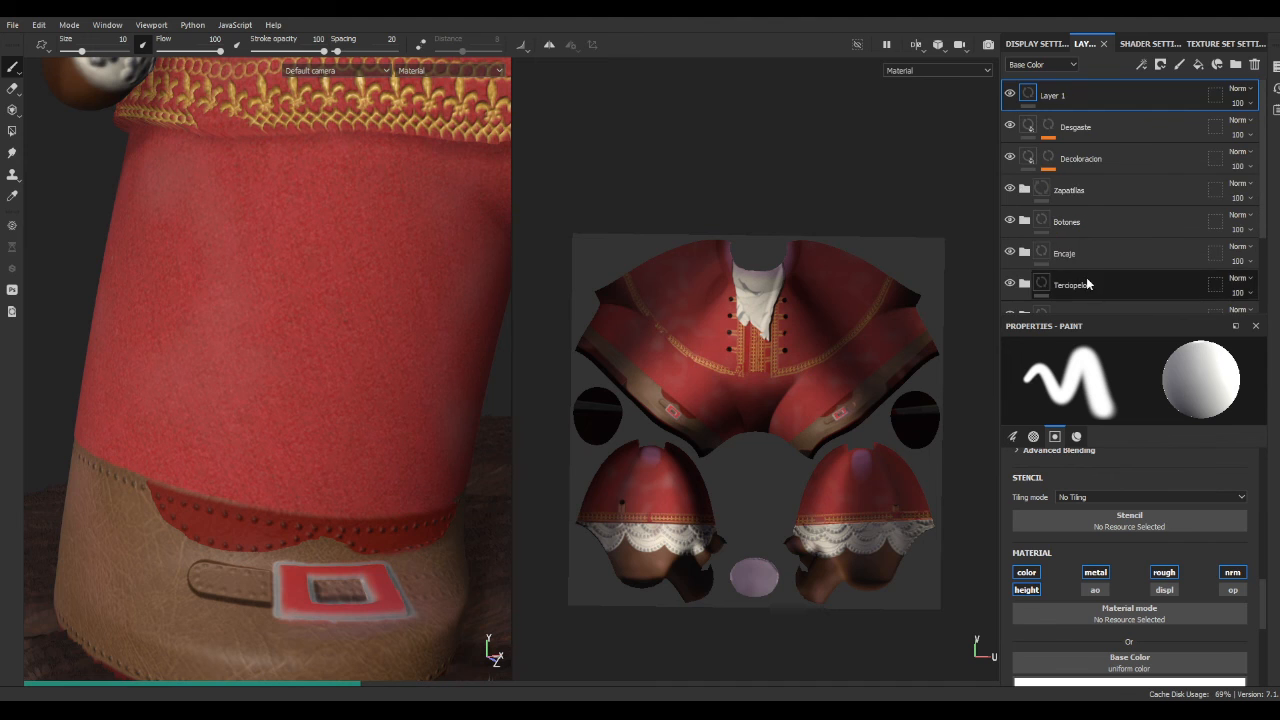
scroll(830, 291, up, 1)
scroll(363, 274, down, 5)
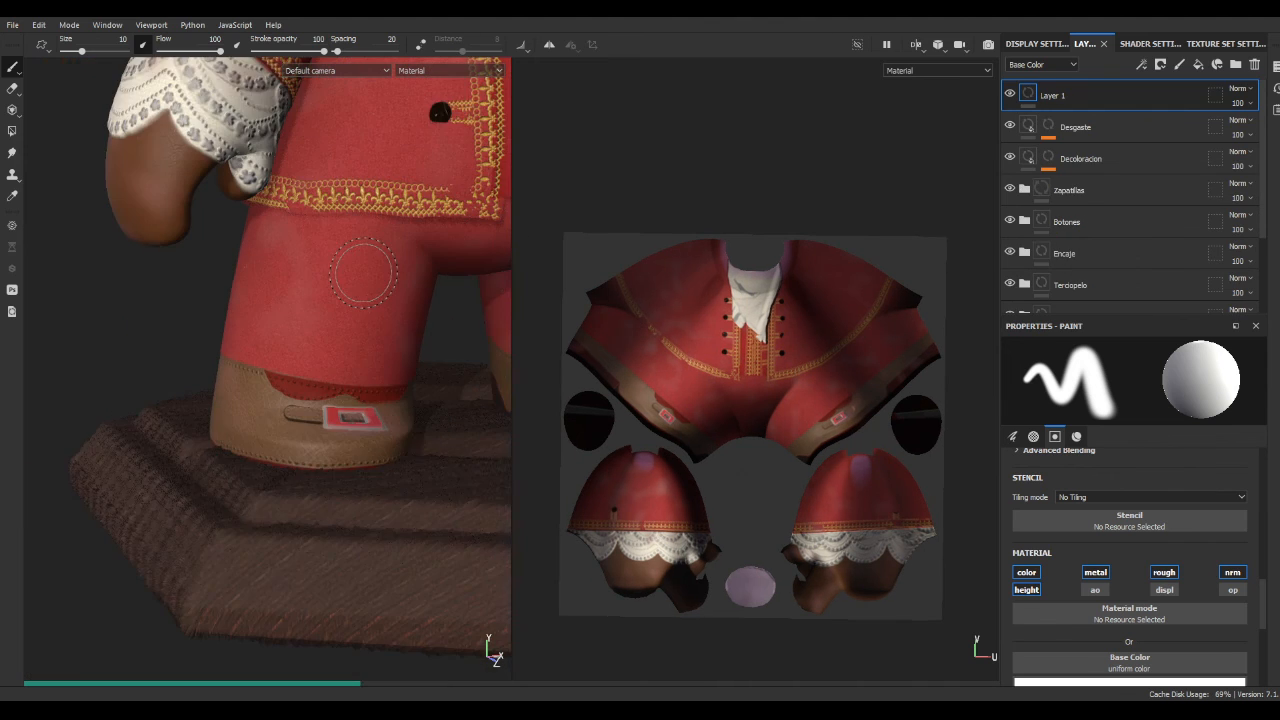
scroll(363, 274, up, 3)
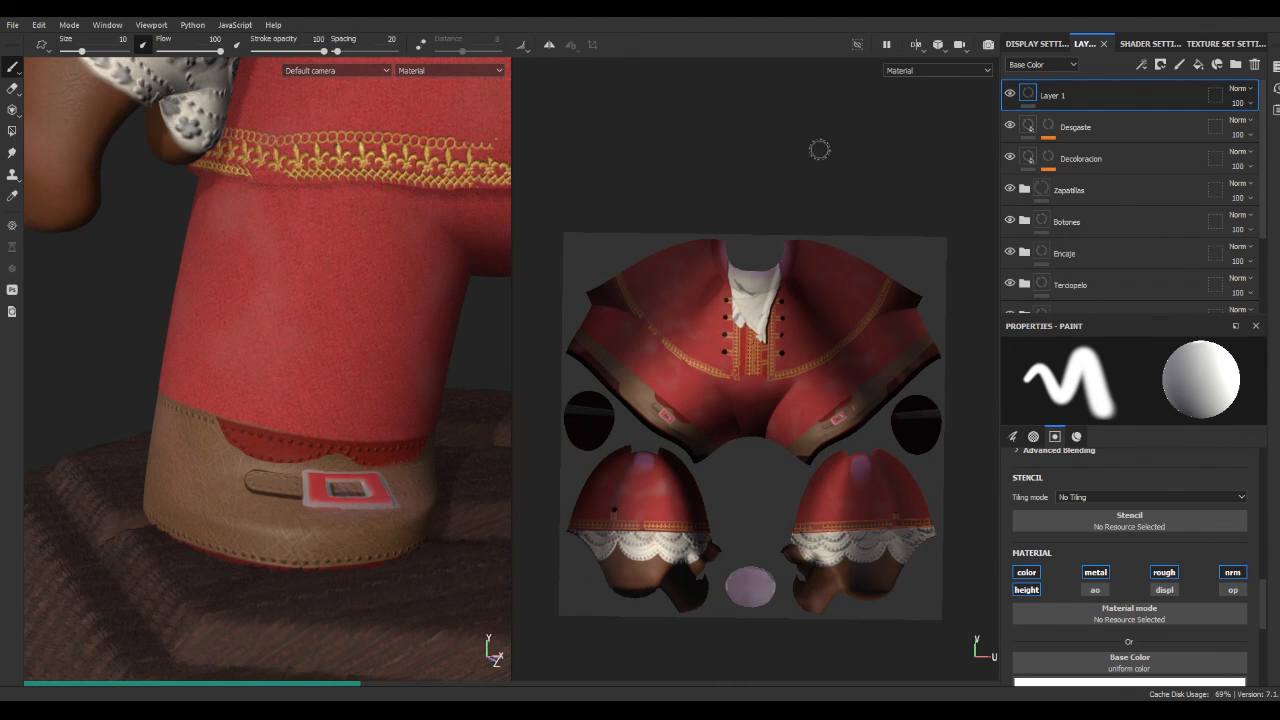